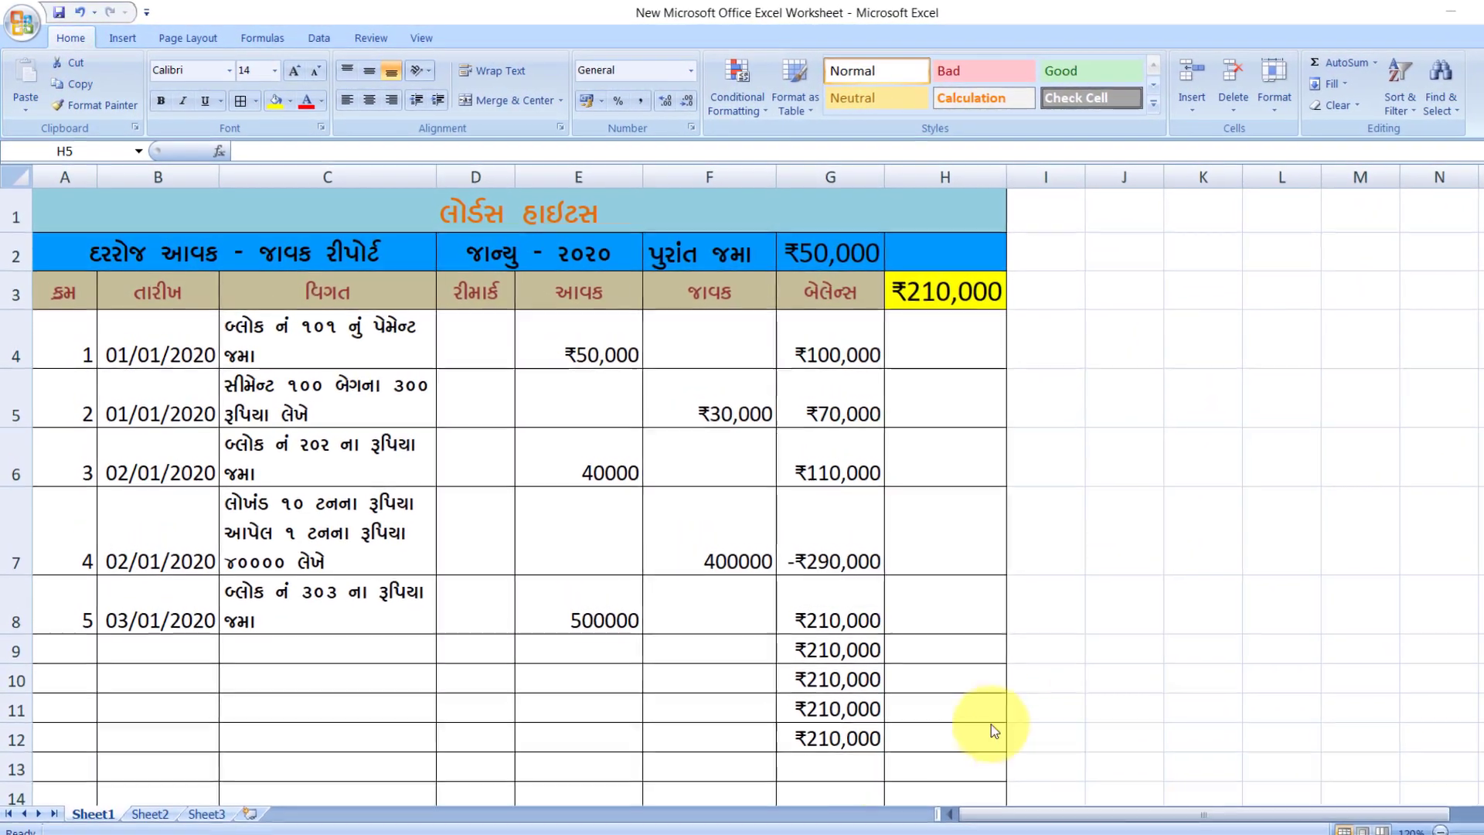
On a blank sheet, format A3:H3 in the KAP127 font at size 15
{"action": "left_click", "coordinate": [149, 814]}
{"action": "left_click", "coordinate": [59, 225]}
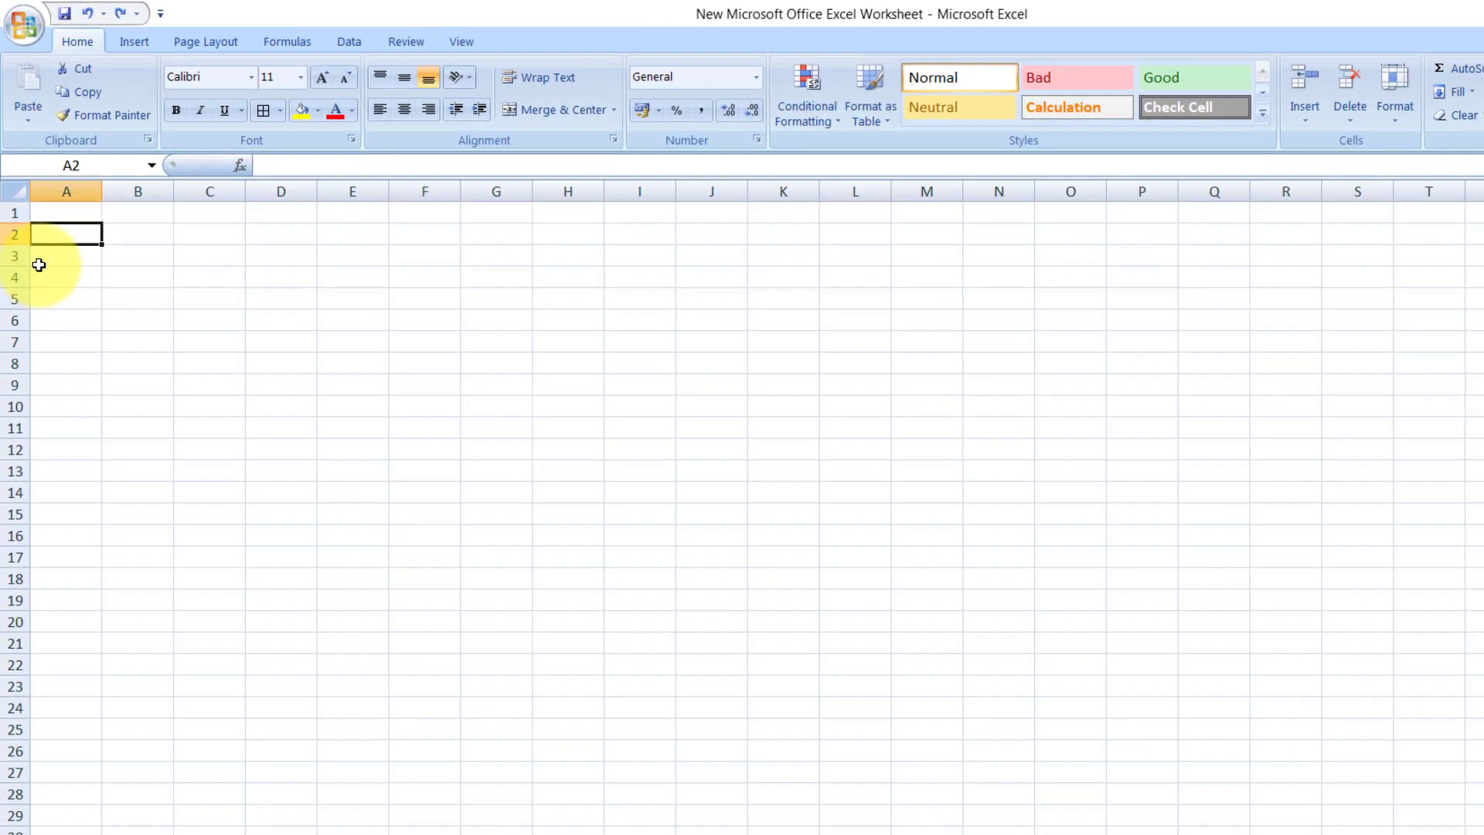
{"action": "mouse_move", "coordinate": [35, 259]}
{"action": "left_mouse_down"}
{"action": "mouse_move", "coordinate": [574, 243]}
{"action": "mouse_move", "coordinate": [575, 262]}
{"action": "left_mouse_up"}
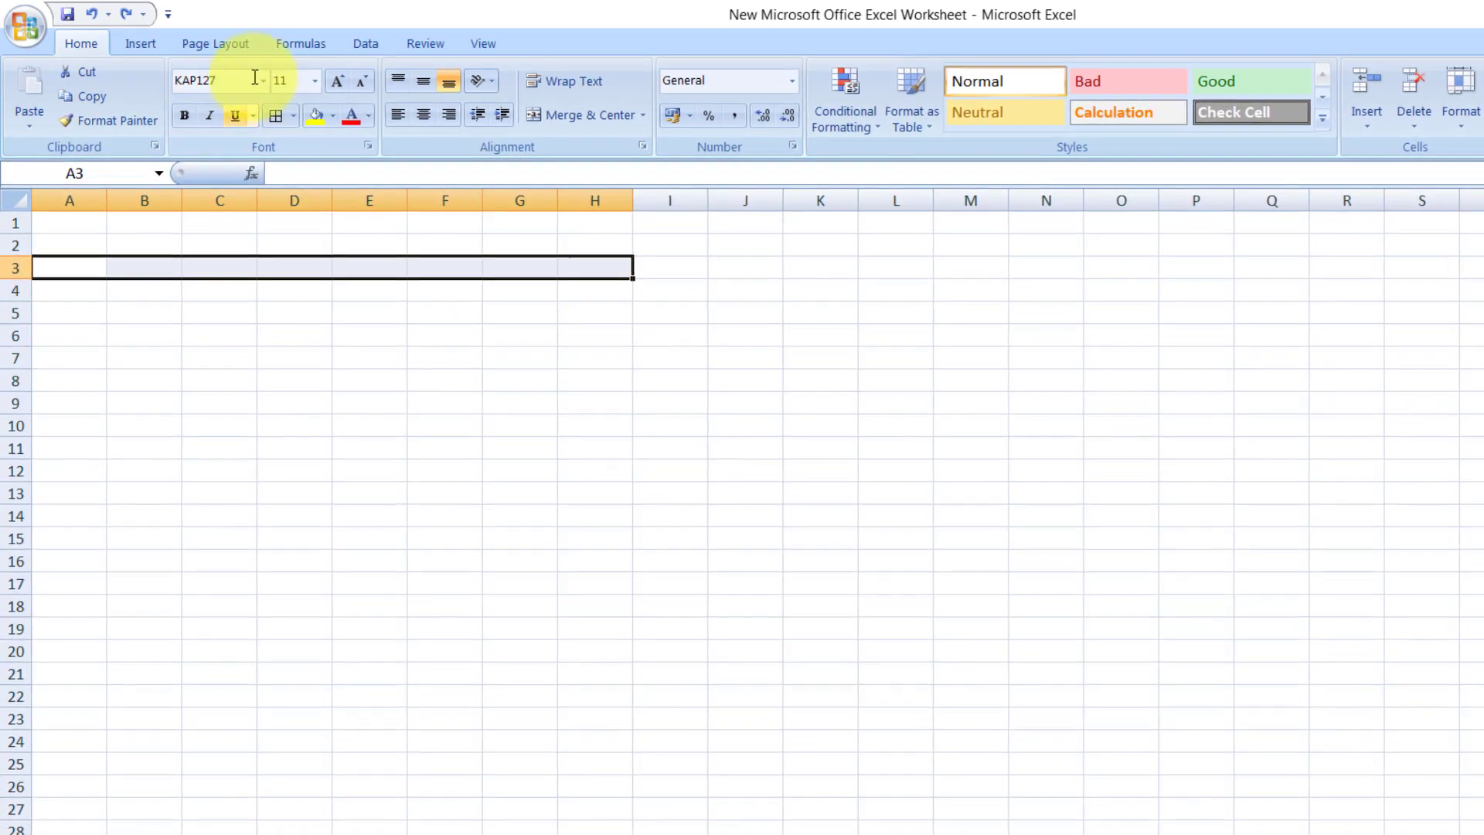
{"action": "left_click", "coordinate": [265, 80]}
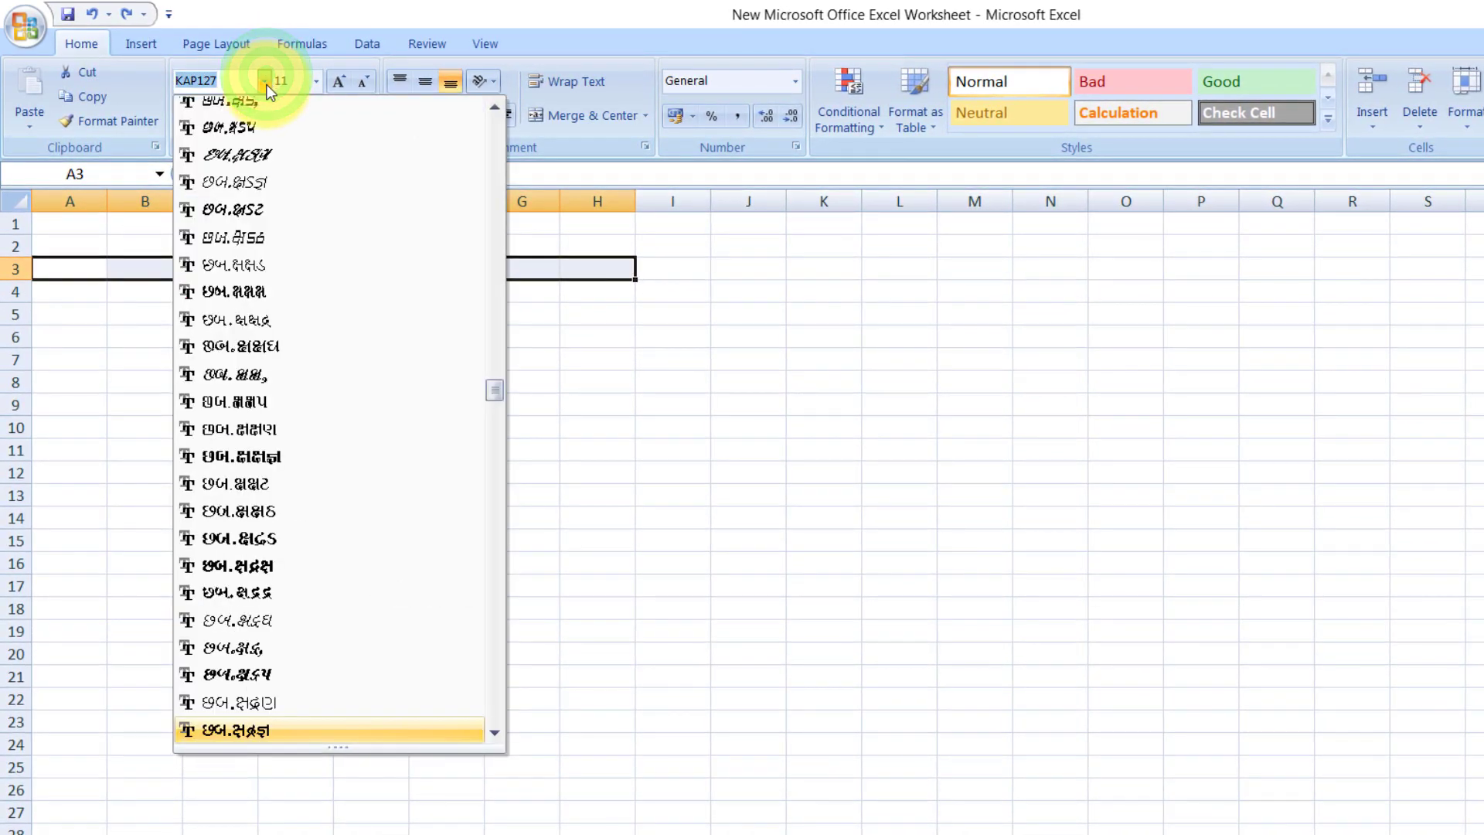
{"action": "type", "text": "kap"}
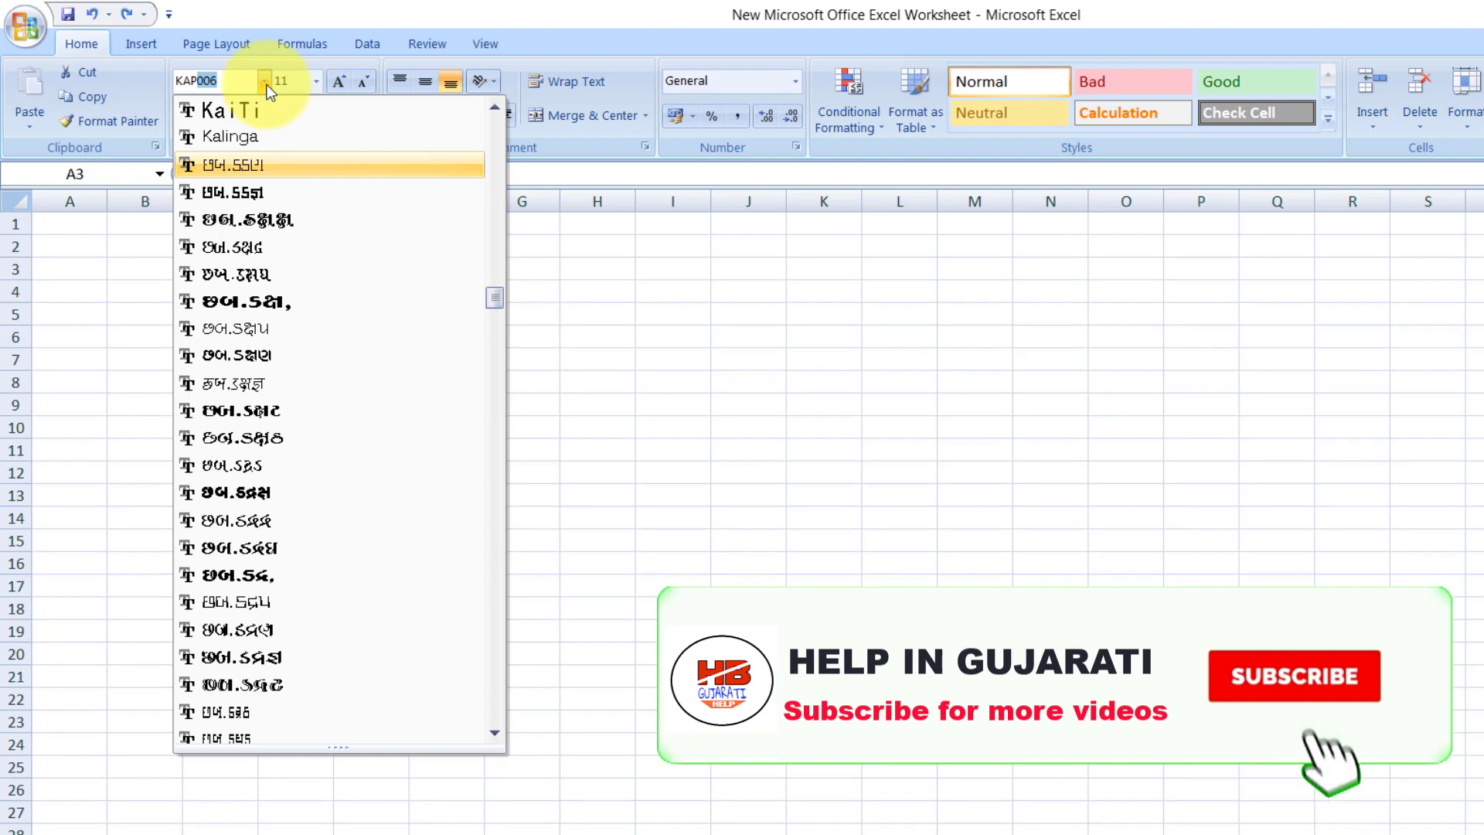
{"action": "type", "text": "127"}
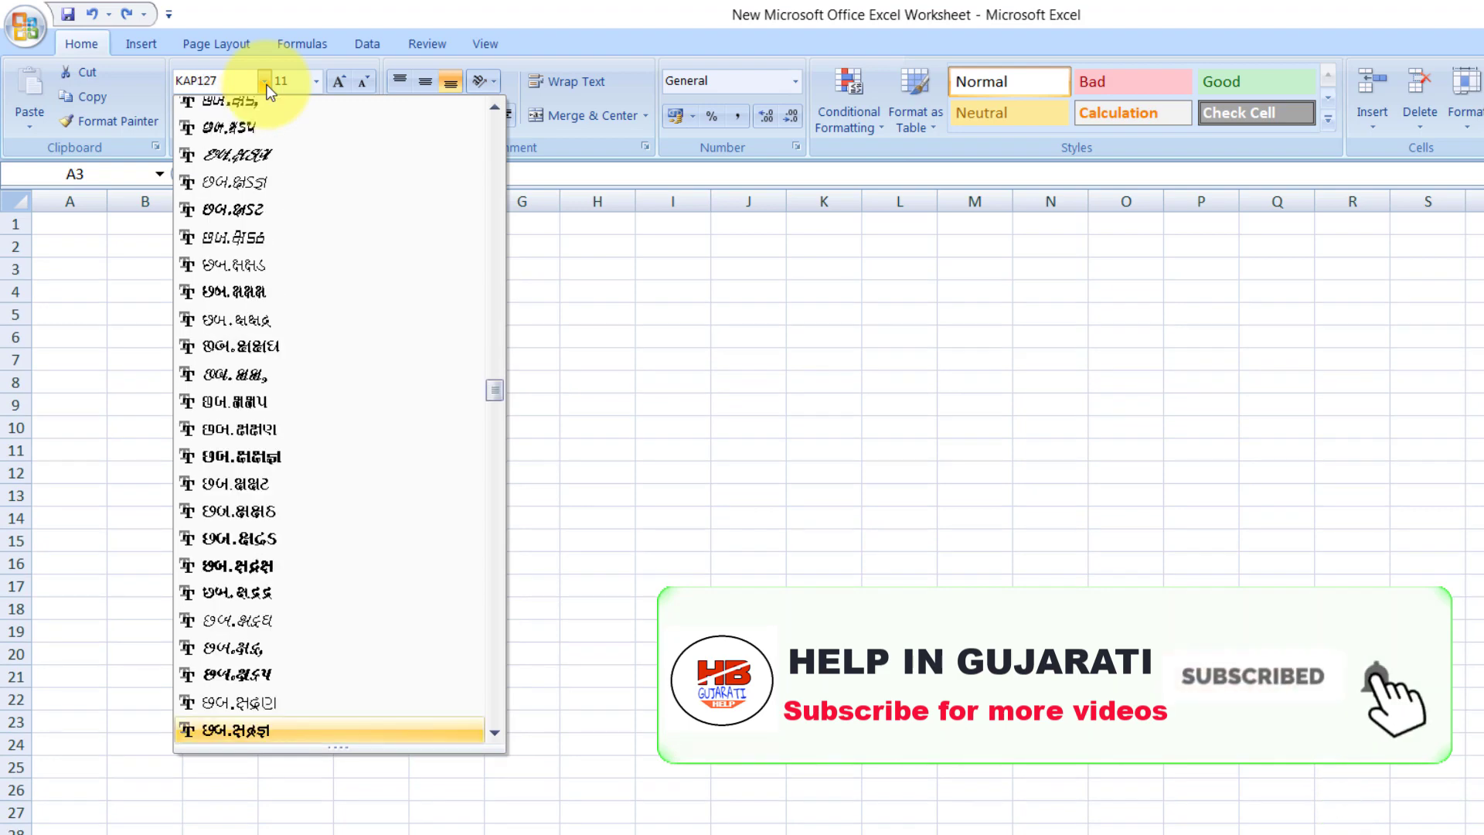
{"action": "key", "text": "Return"}
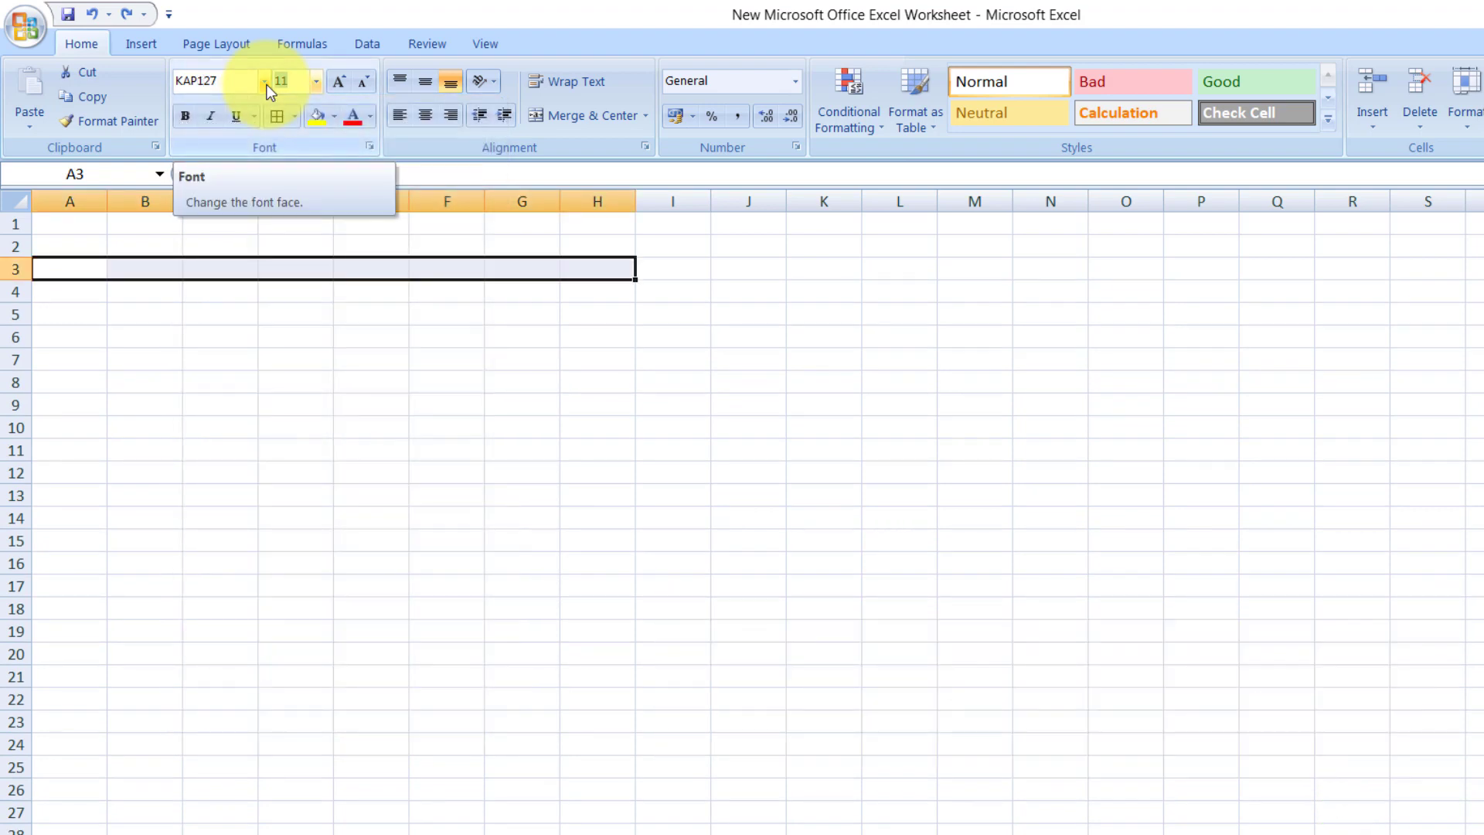
{"action": "type", "text": "15"}
{"action": "key", "text": "Return"}
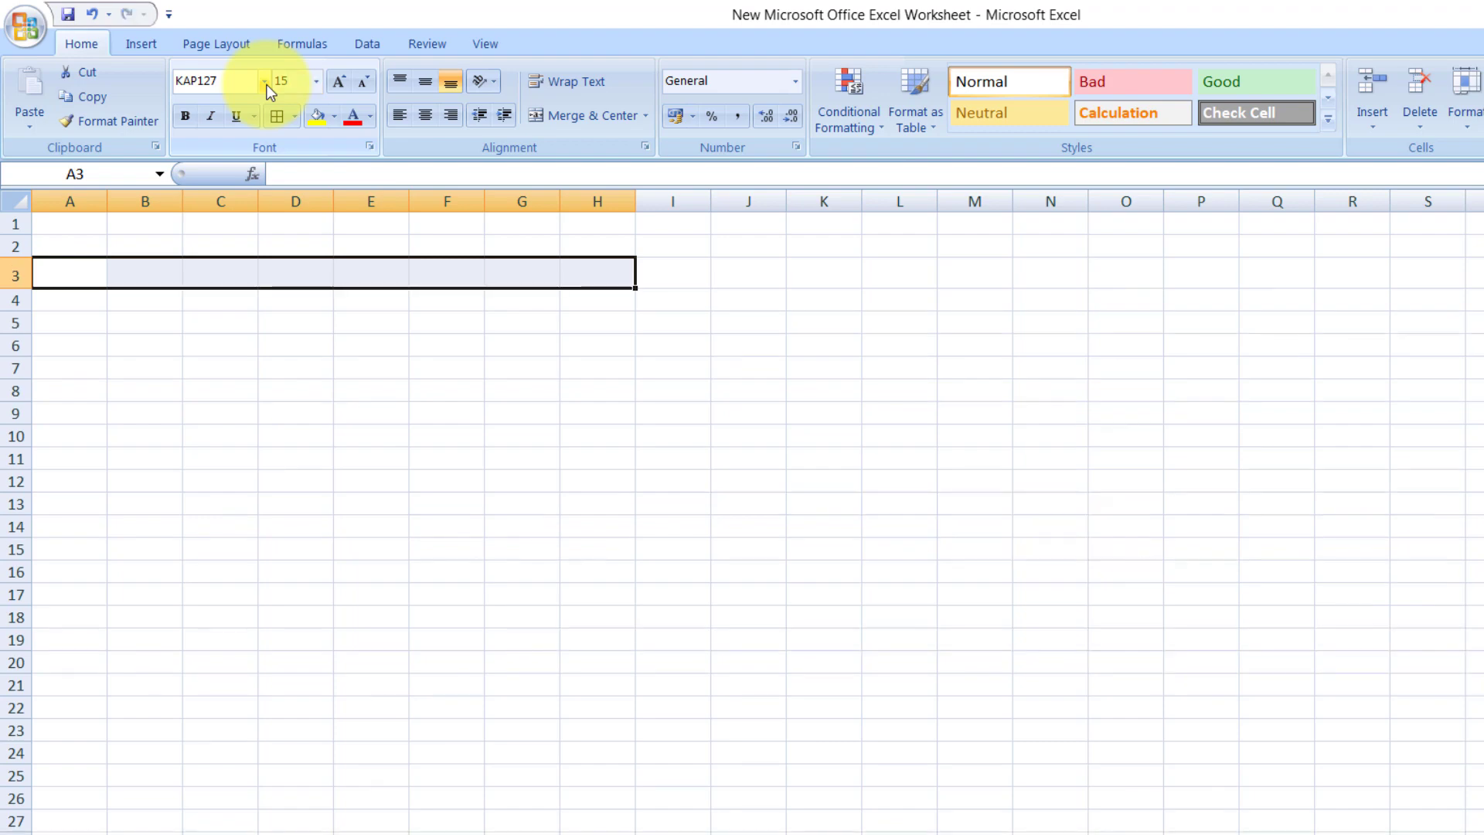
Type the headers ક્રમ, તારીખ, વિગત, રીમાર્ક, આવક, જાવક, બેલેન્સ across row 3
{"action": "left_click", "coordinate": [74, 272]}
{"action": "type", "text": "S|D"}
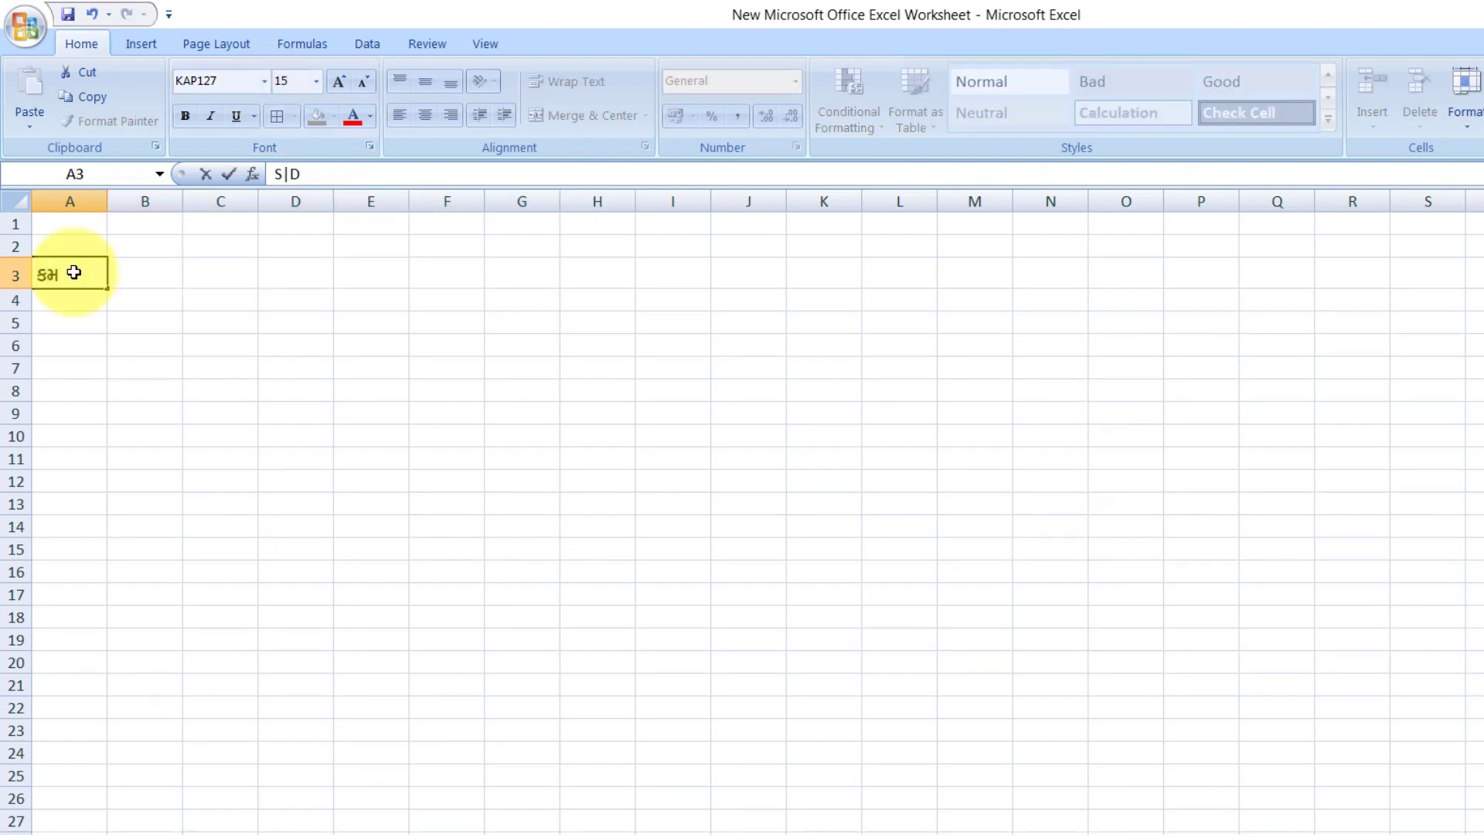
{"action": "key", "text": "Tab"}
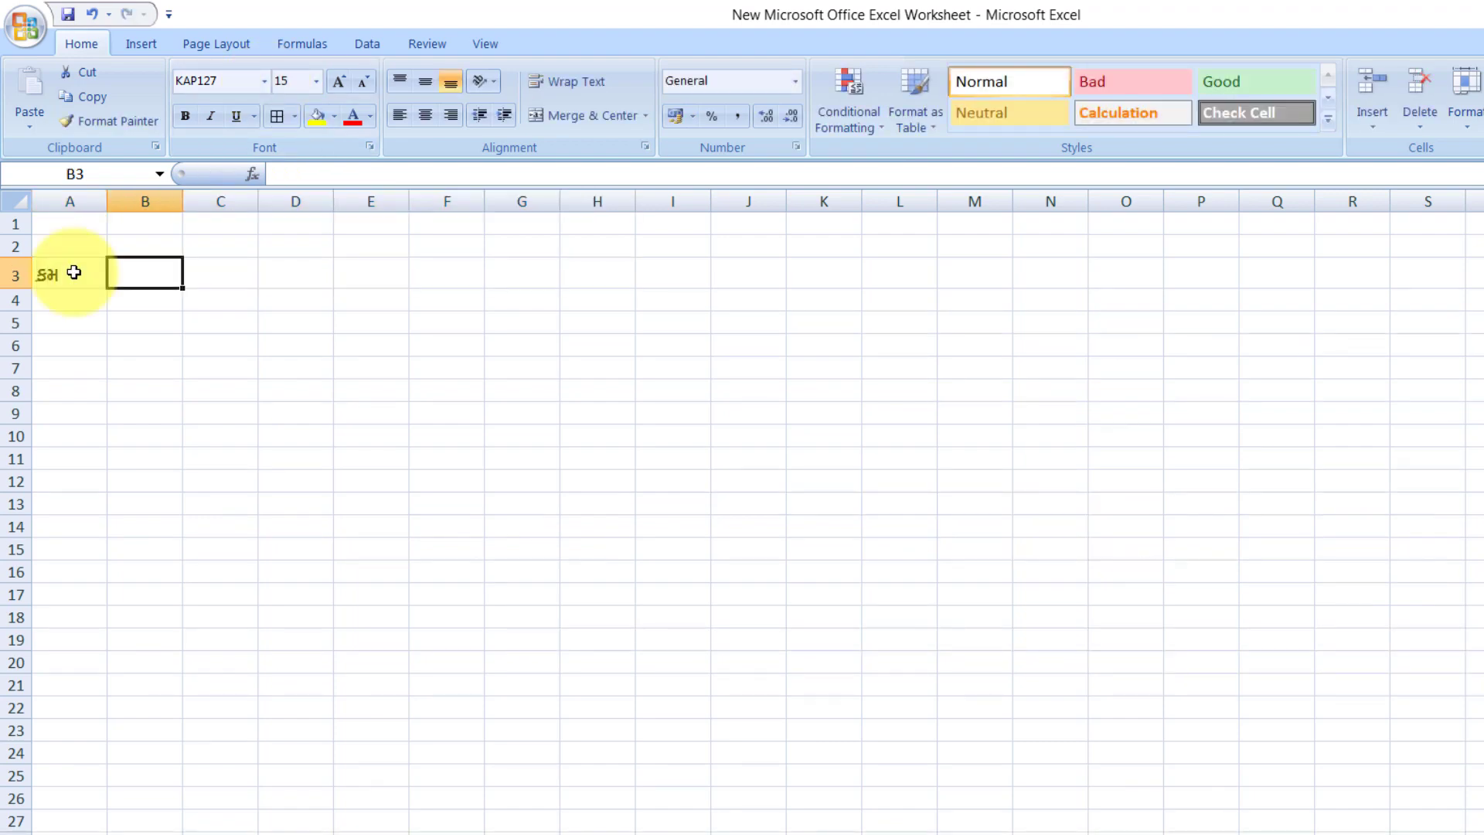
{"action": "type", "text": "TFZLB"}
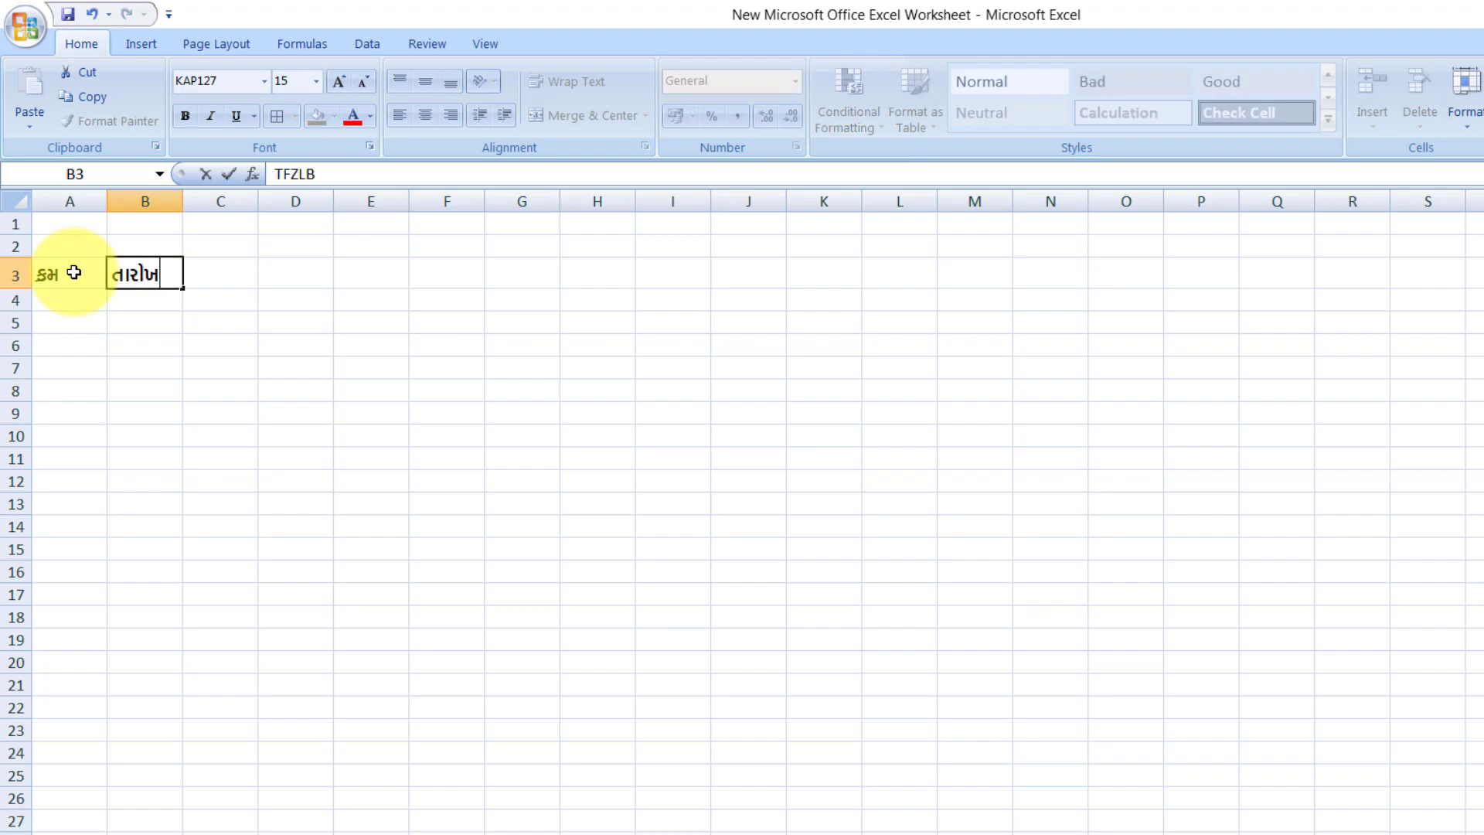
{"action": "key", "text": "Tab"}
{"action": "type", "text": "lJ"}
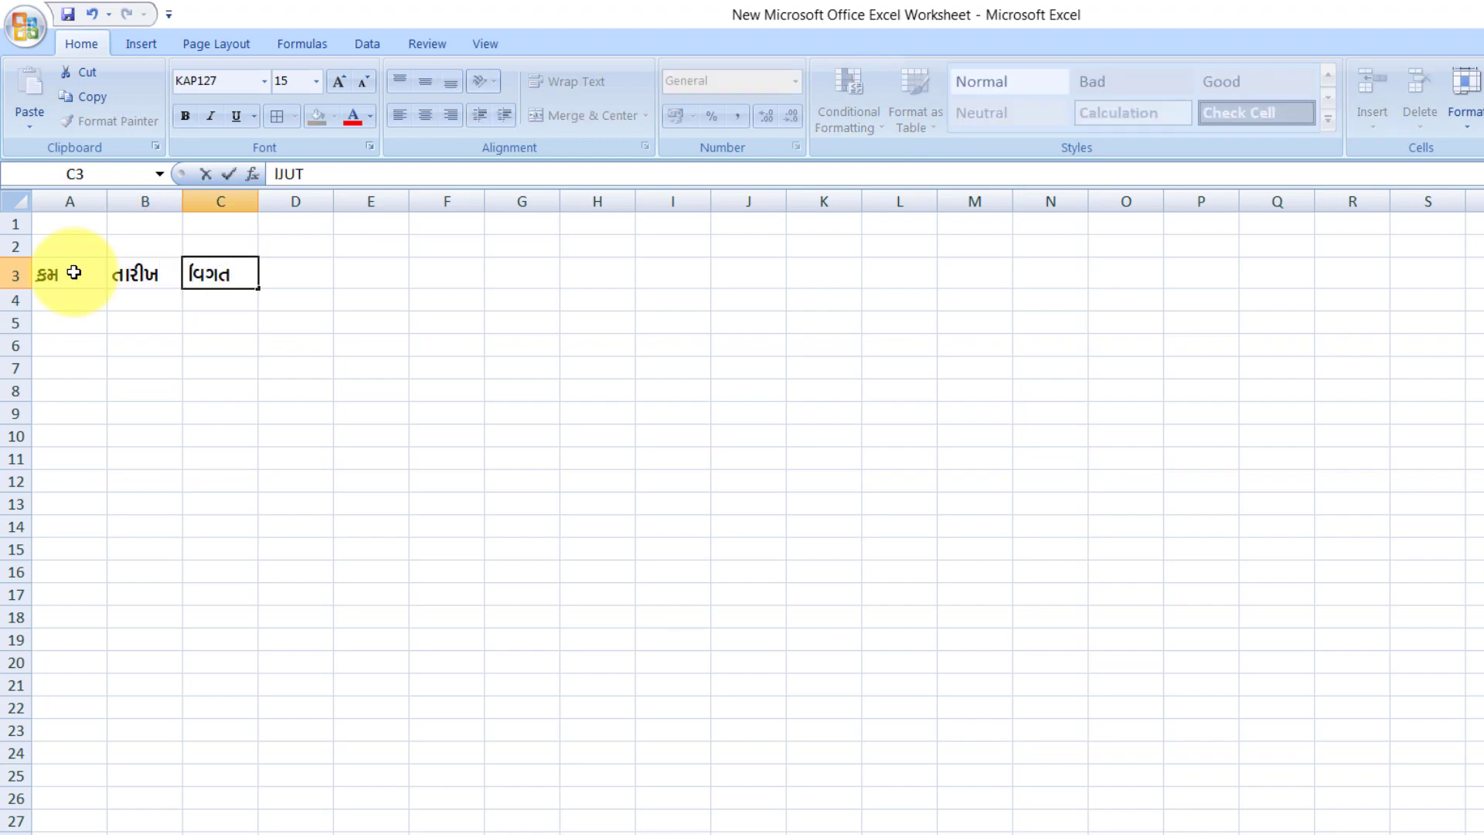
{"action": "key", "text": "Tab"}
{"action": "type", "text": "ZLD"}
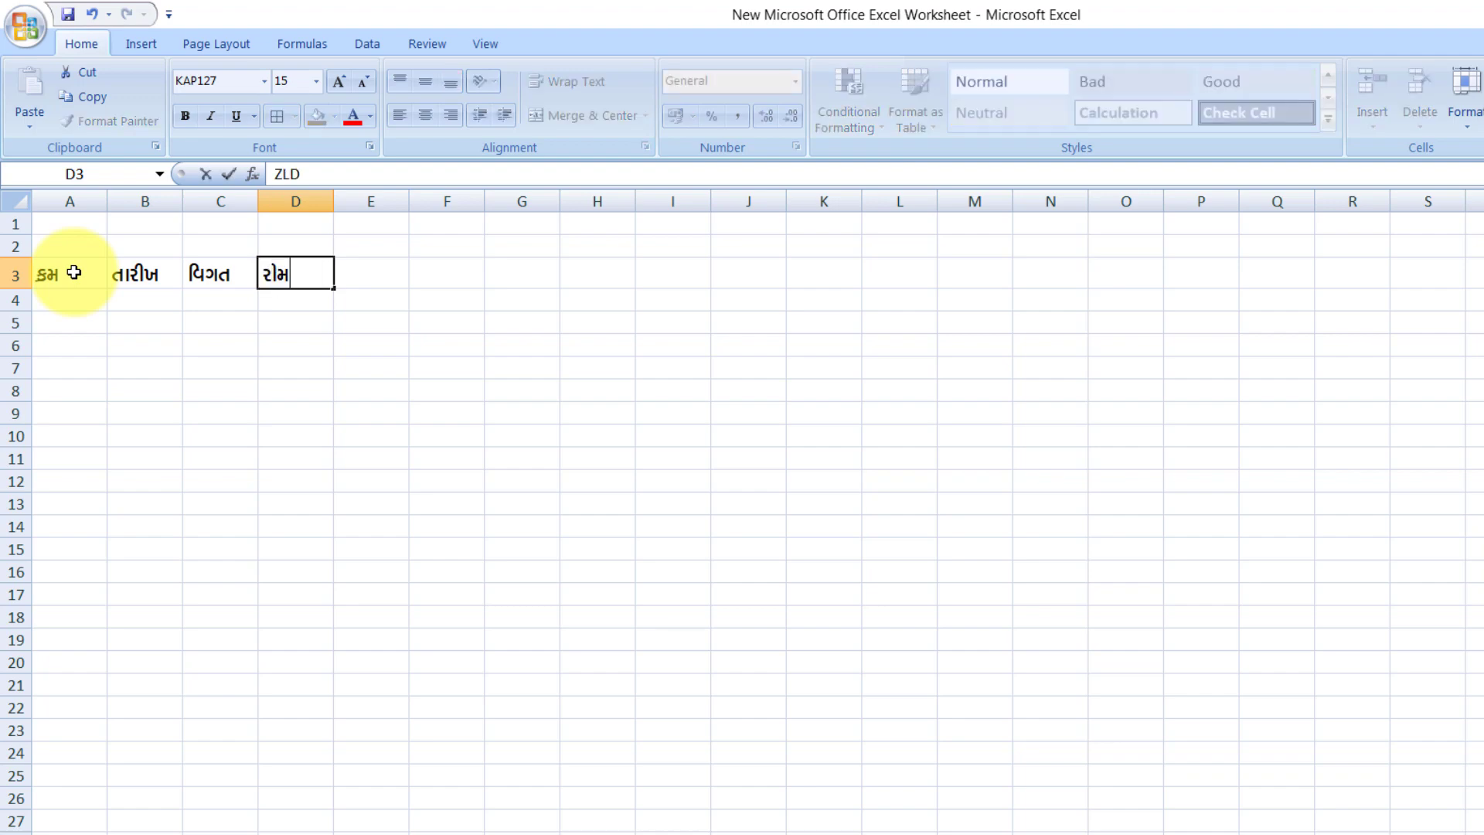
{"action": "key", "text": "Tab"}
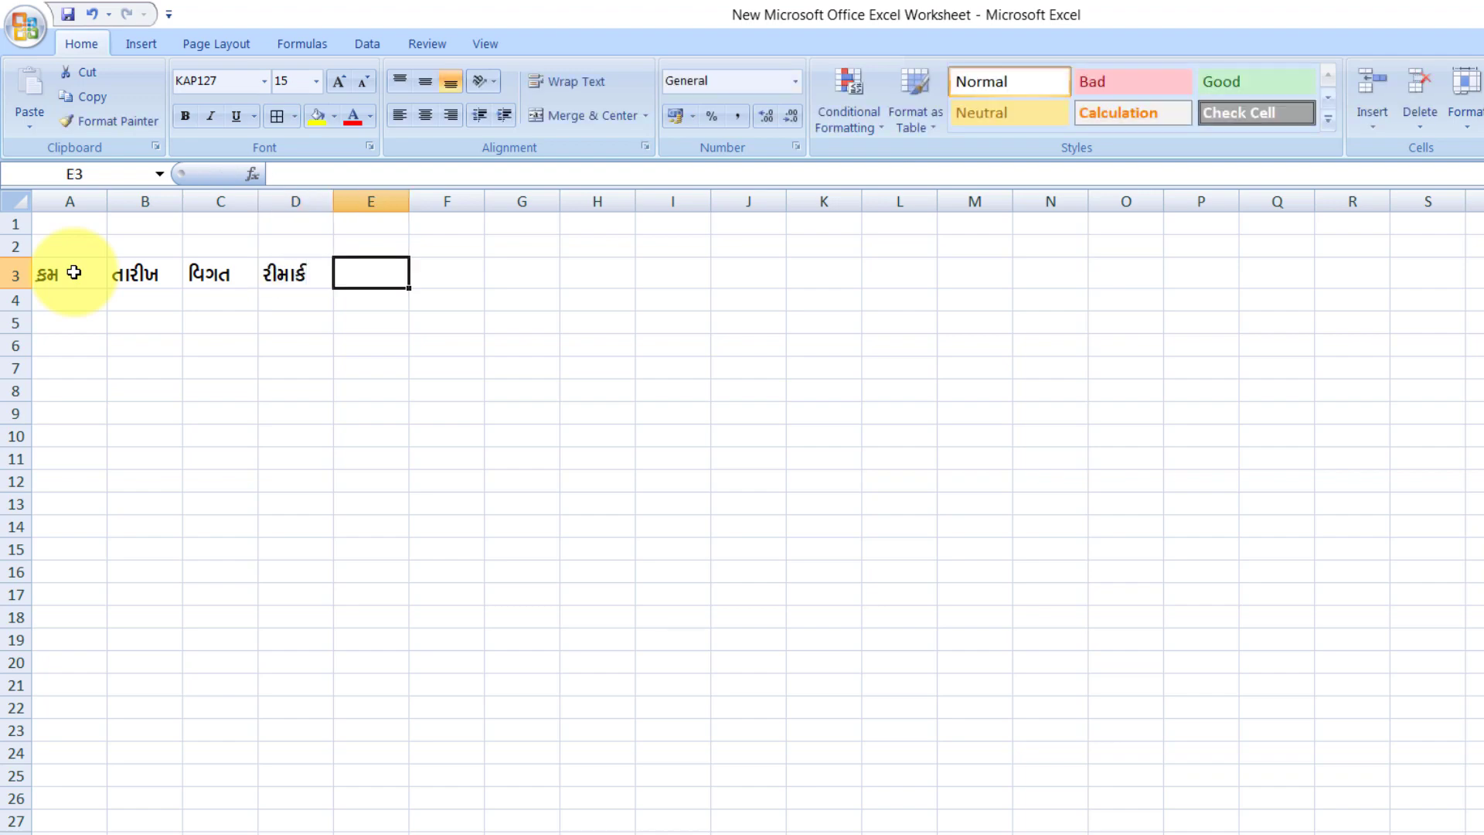
{"action": "type", "text": "VFJS"}
{"action": "key", "text": "Tab"}
{"action": "type", "text": "H"}
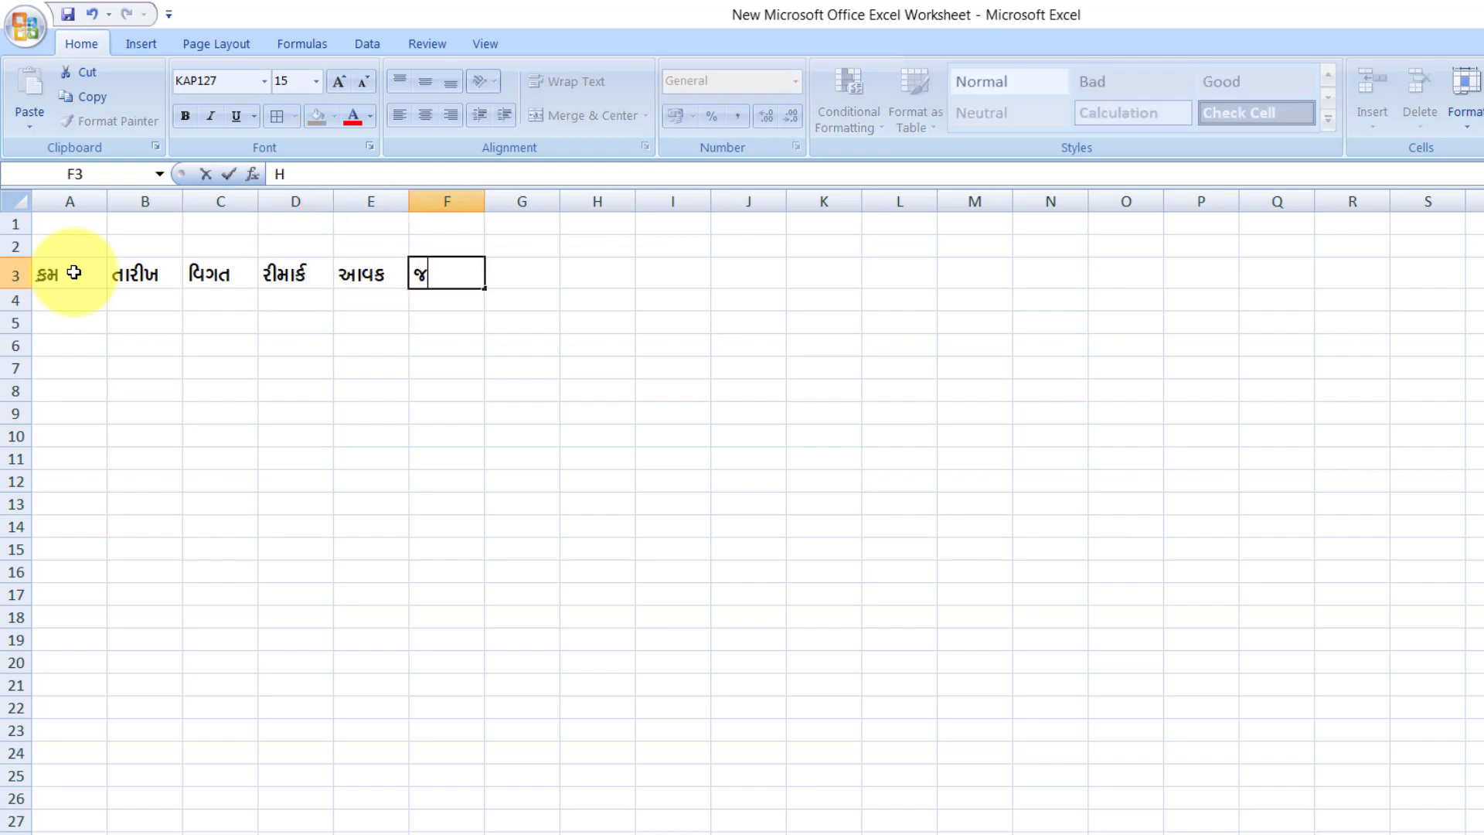
{"action": "key", "text": "Tab"}
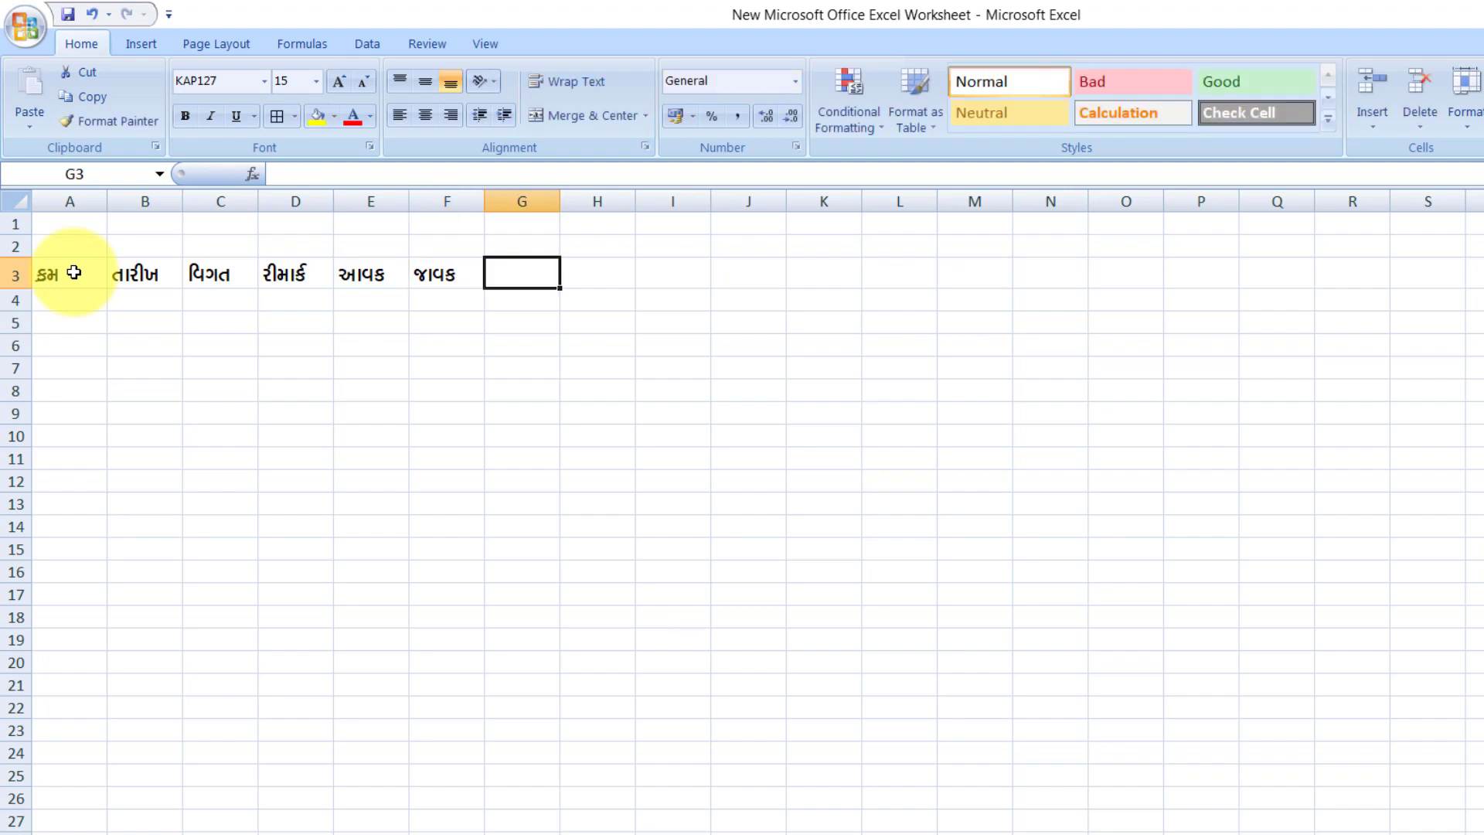
{"action": "type", "text": "A[,["}
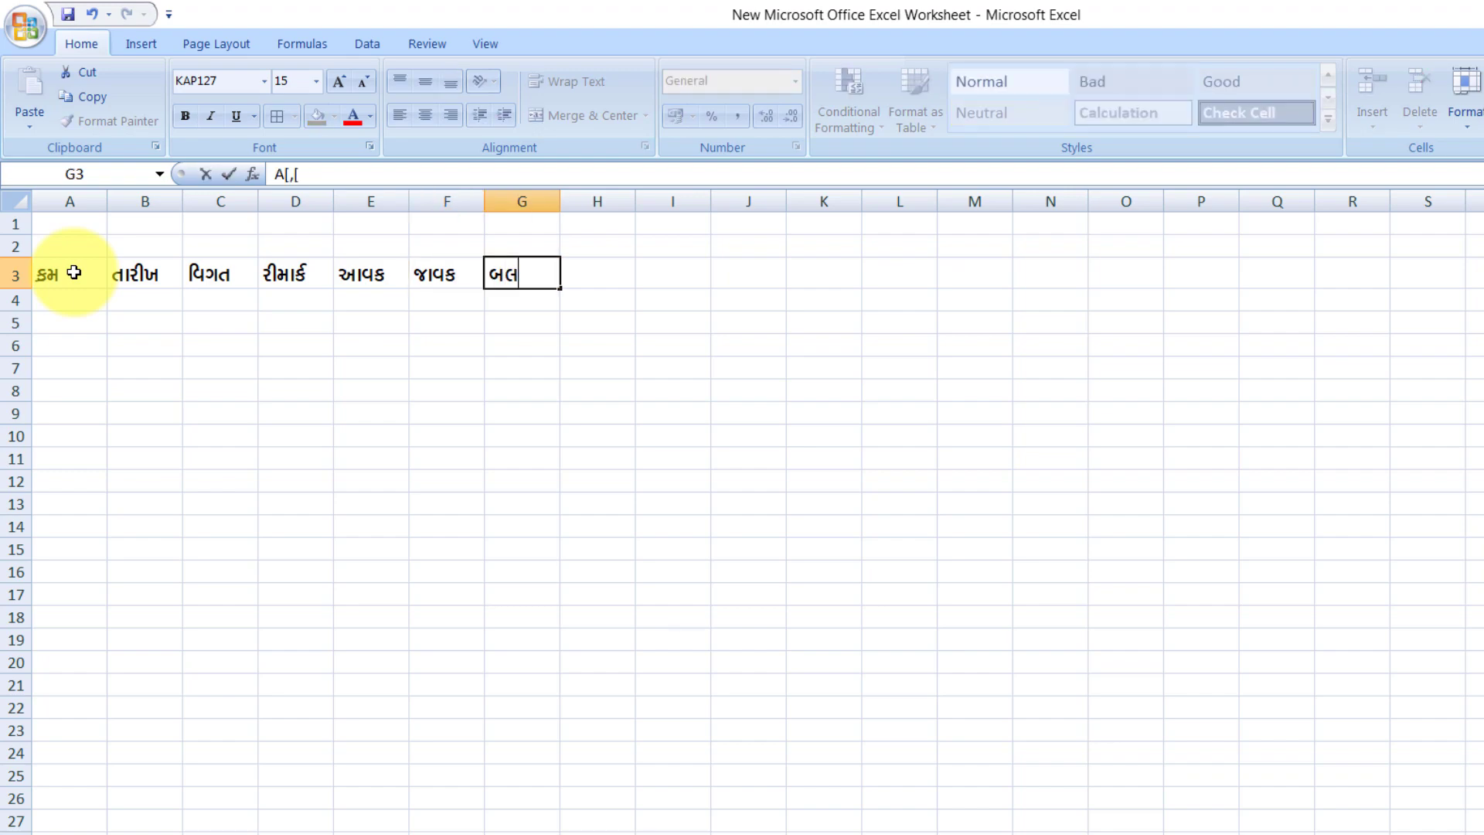
{"action": "type", "text": ";"}
{"action": "key", "text": "Tab"}
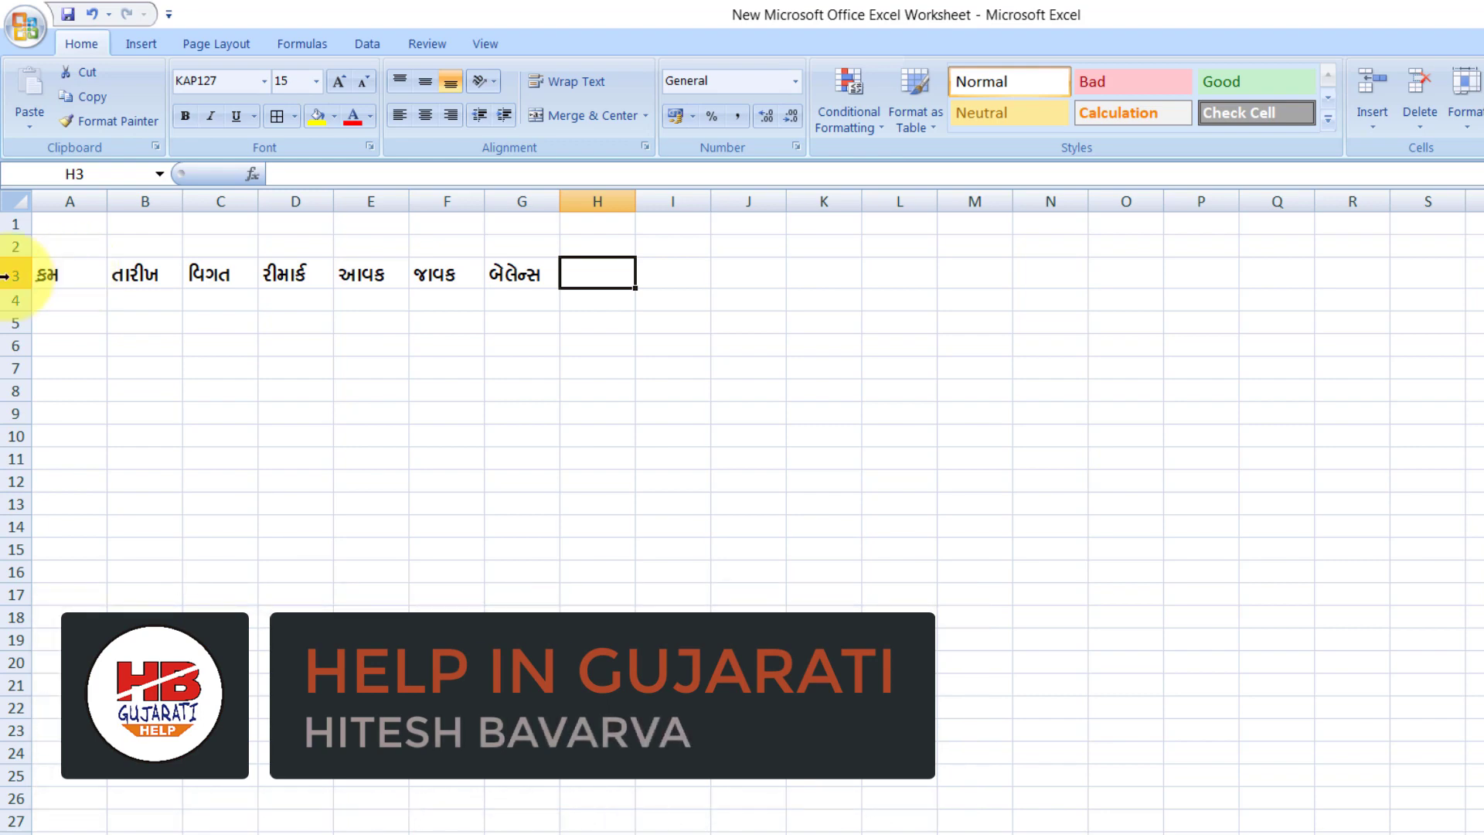
Merge A2:C2 and enter the title 'દરરોજ આવક - જાવક રીપોર્ટ' in 18-point KAP127
{"action": "left_click", "coordinate": [60, 248]}
{"action": "left_click", "coordinate": [285, 248]}
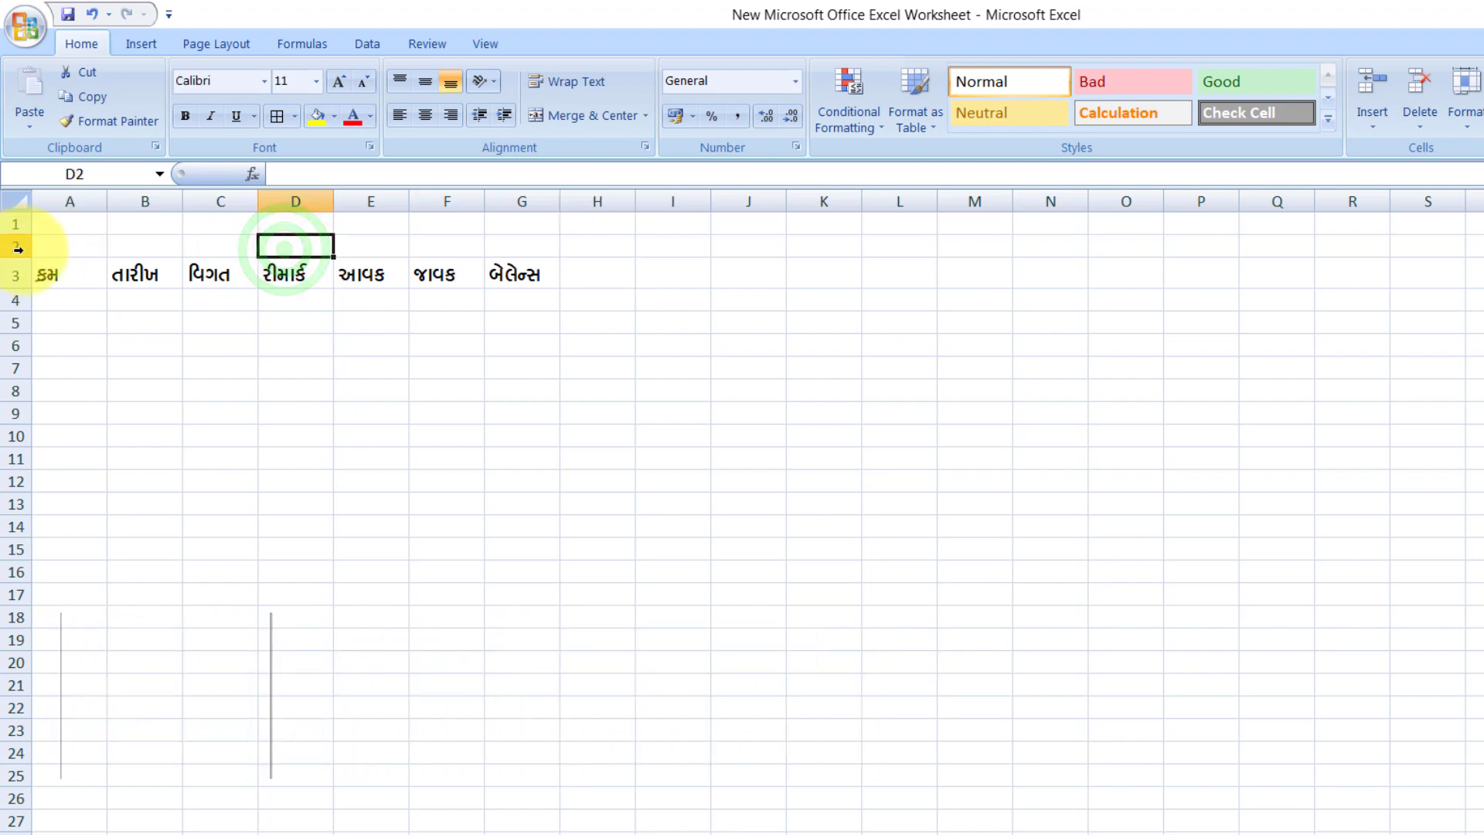
{"action": "left_click_drag", "start_coordinate": [52, 252], "coordinate": [197, 242]}
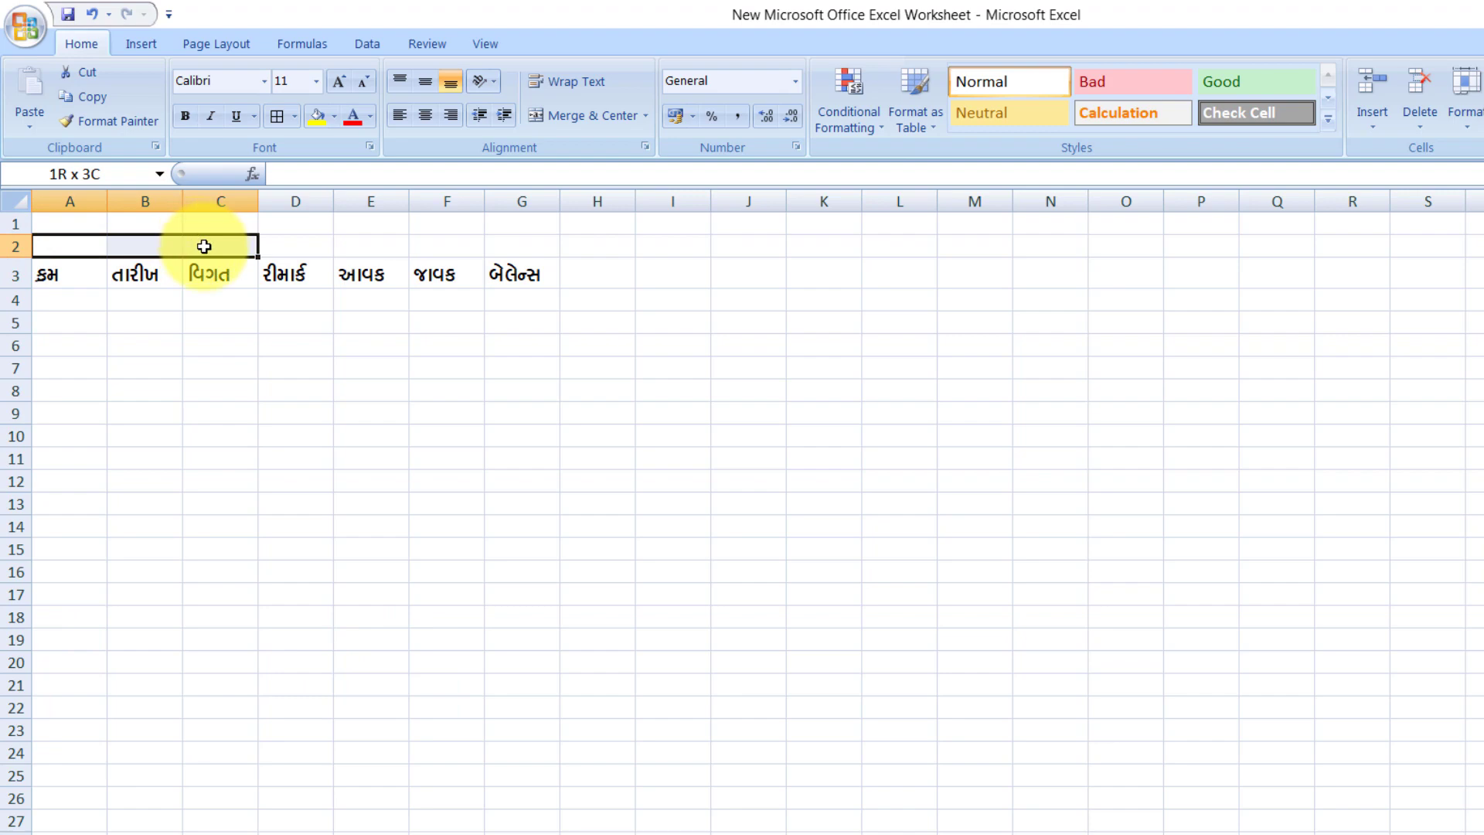
{"action": "left_click", "coordinate": [581, 122]}
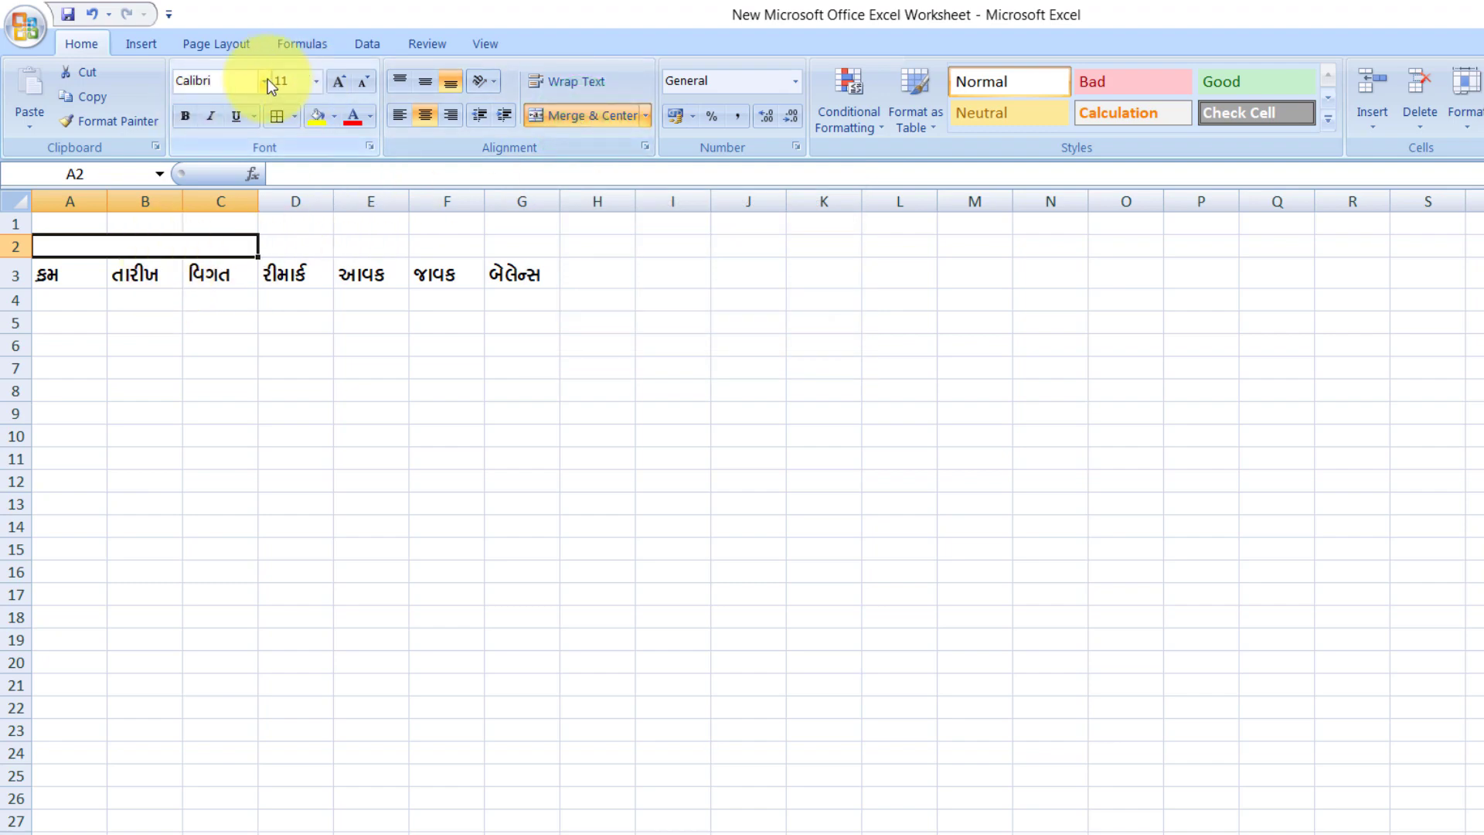
{"action": "left_click", "coordinate": [241, 85]}
{"action": "type", "text": "KAP127"}
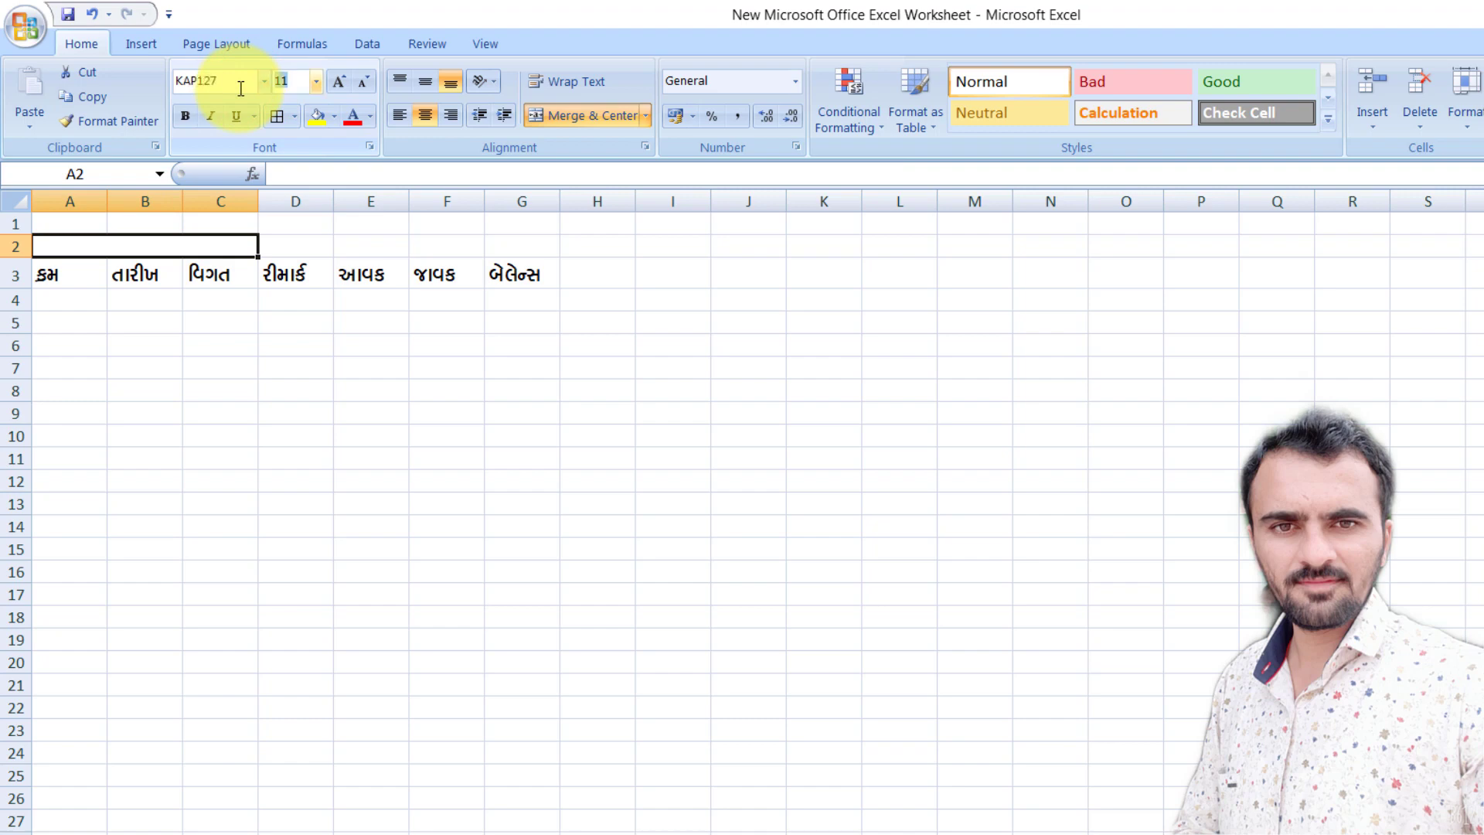
{"action": "type", "text": "N"}
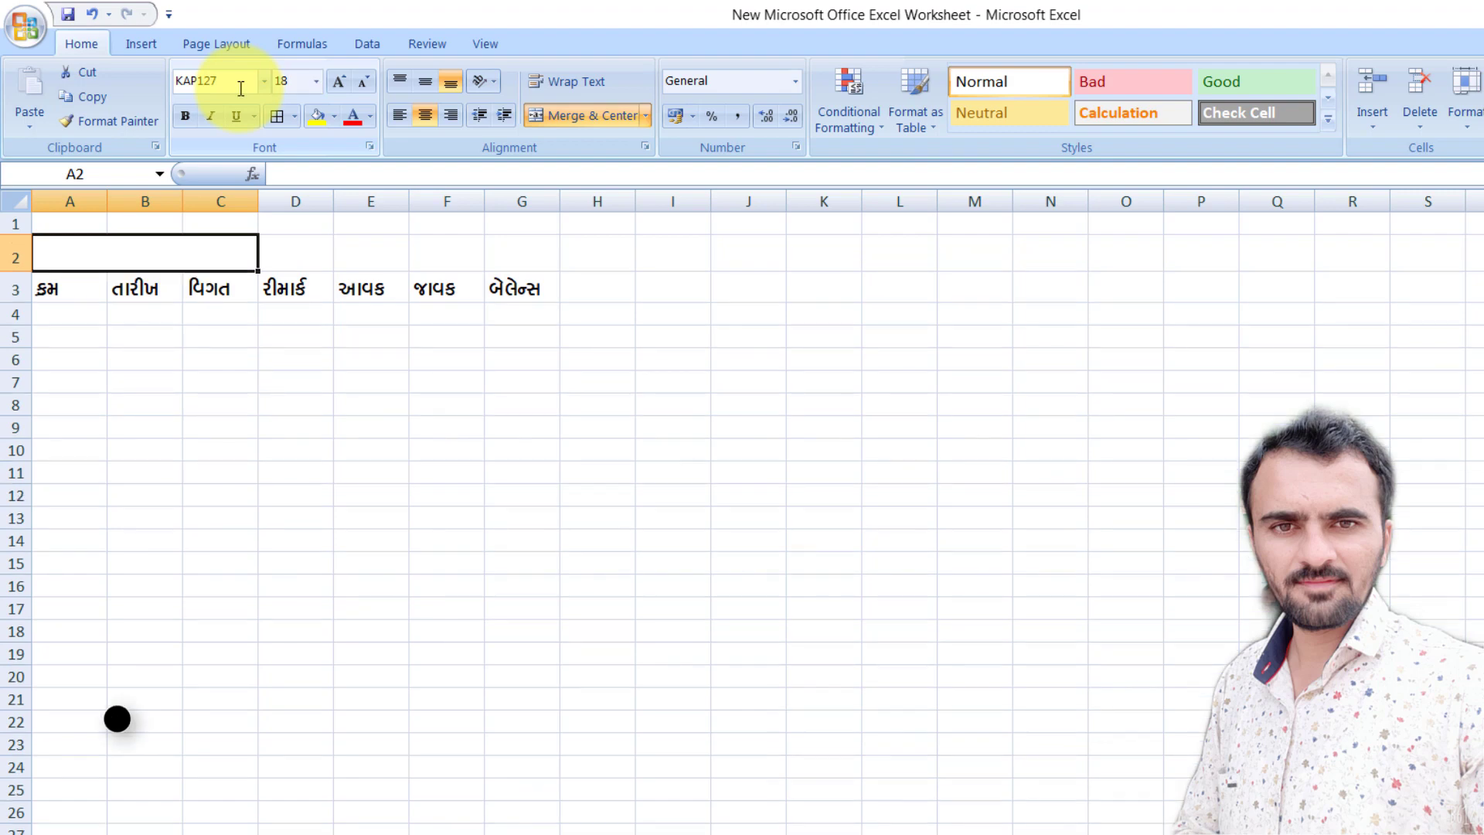
{"action": "type", "text": "ZZ"}
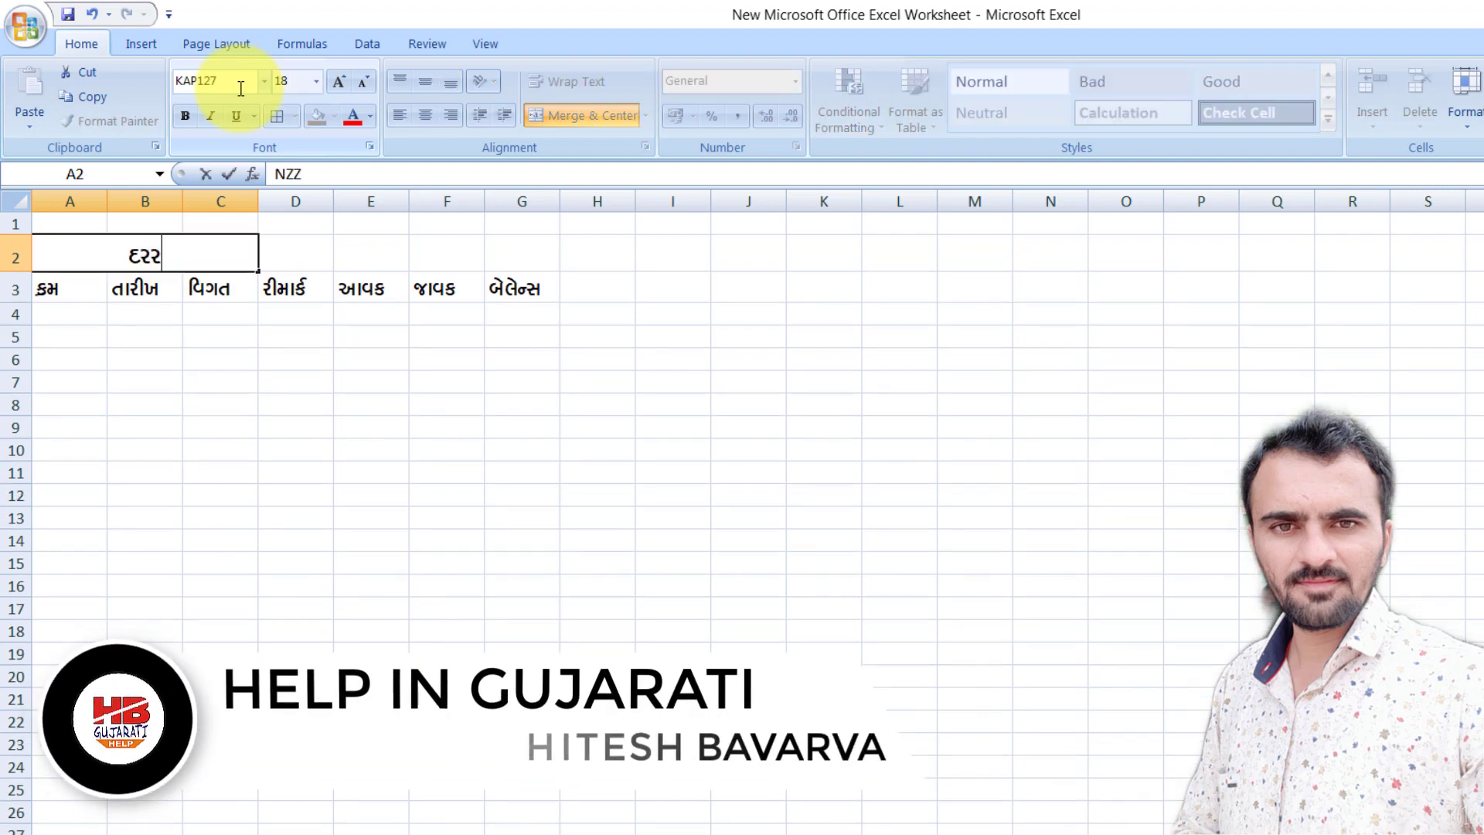
{"action": "type", "text": "MH VFJS <"}
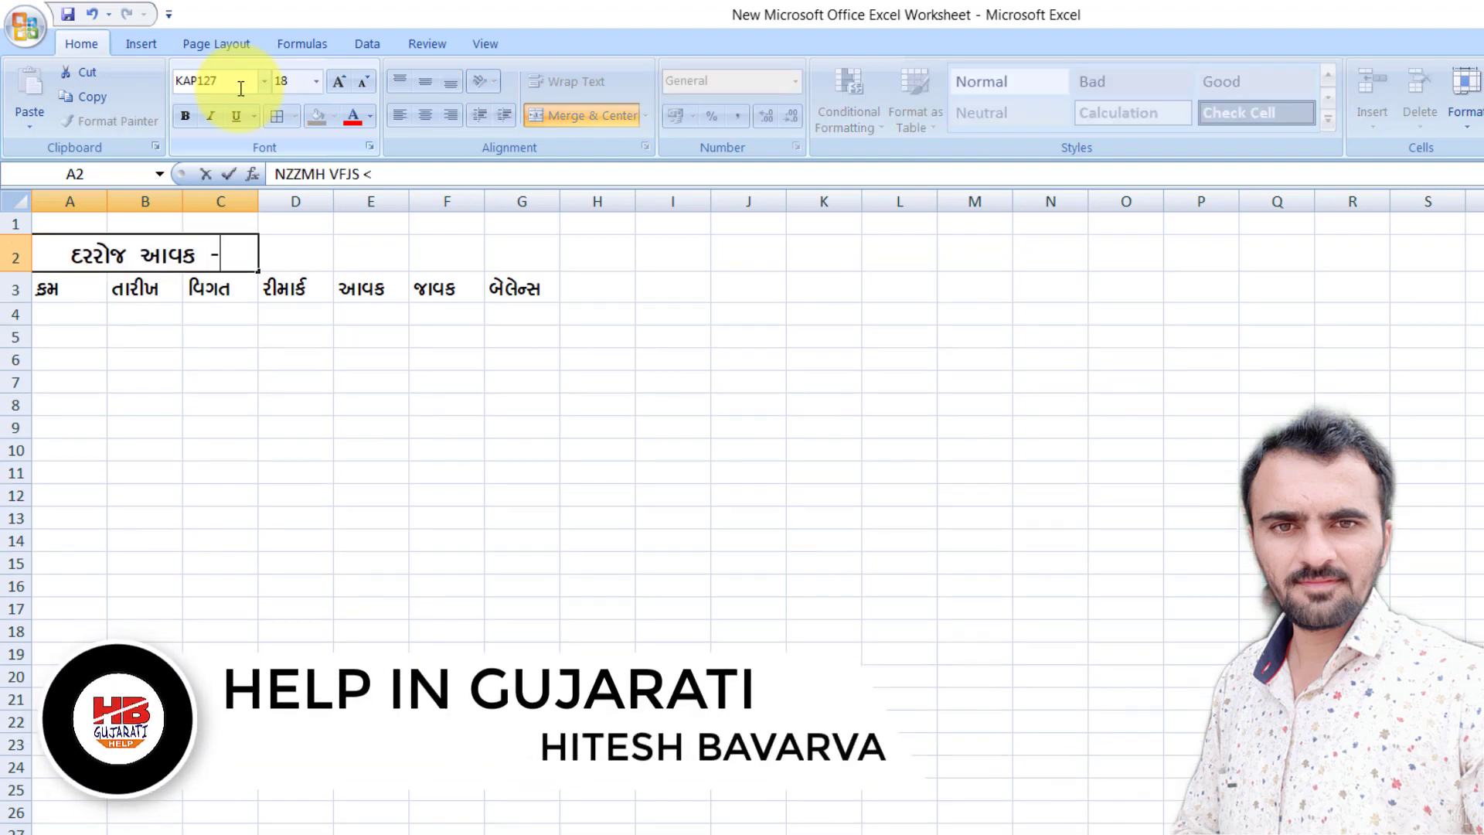
{"action": "type", "text": " HFJS ZL"}
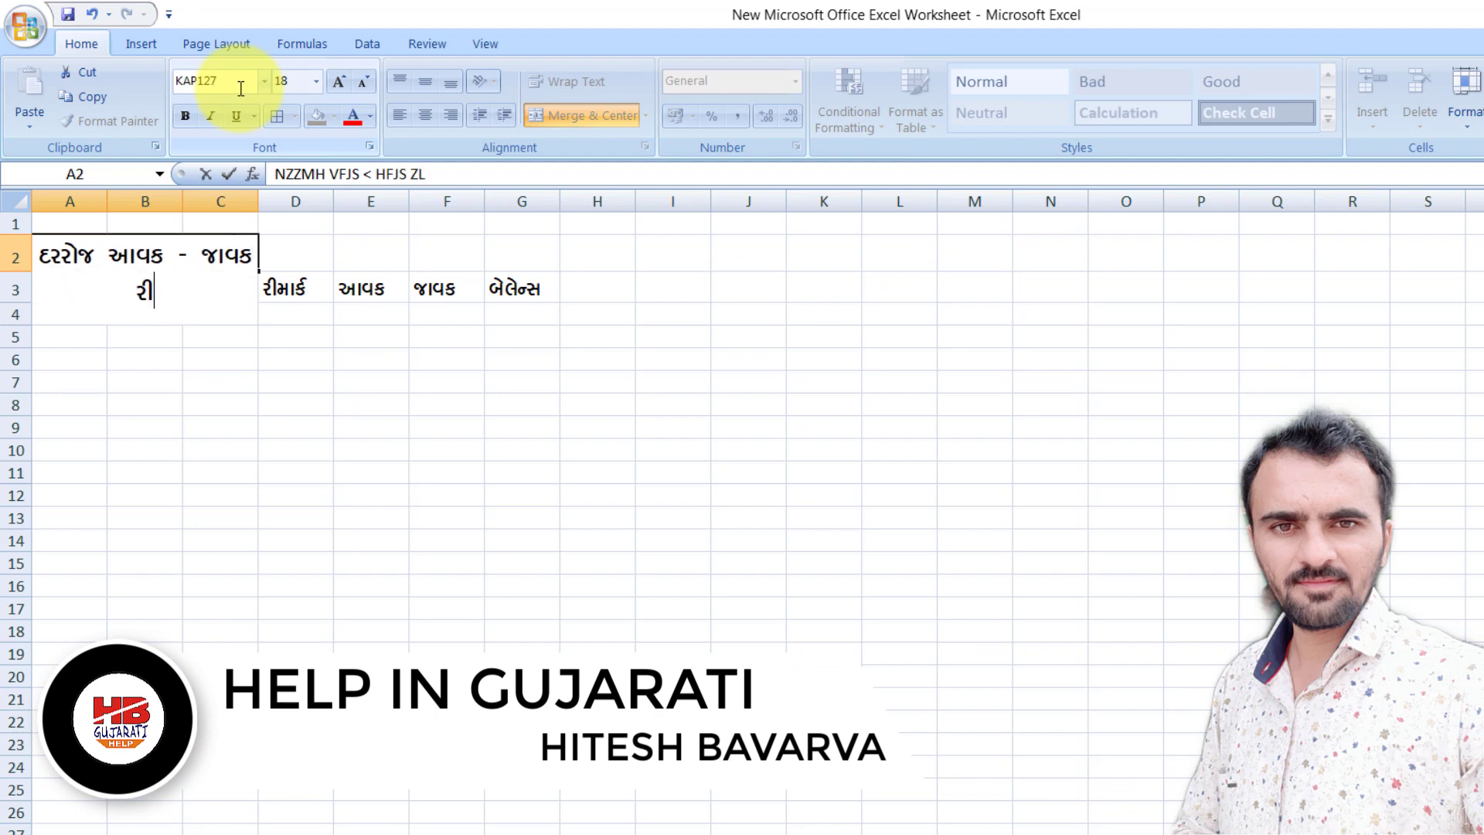
{"action": "type", "text": "5M8\""}
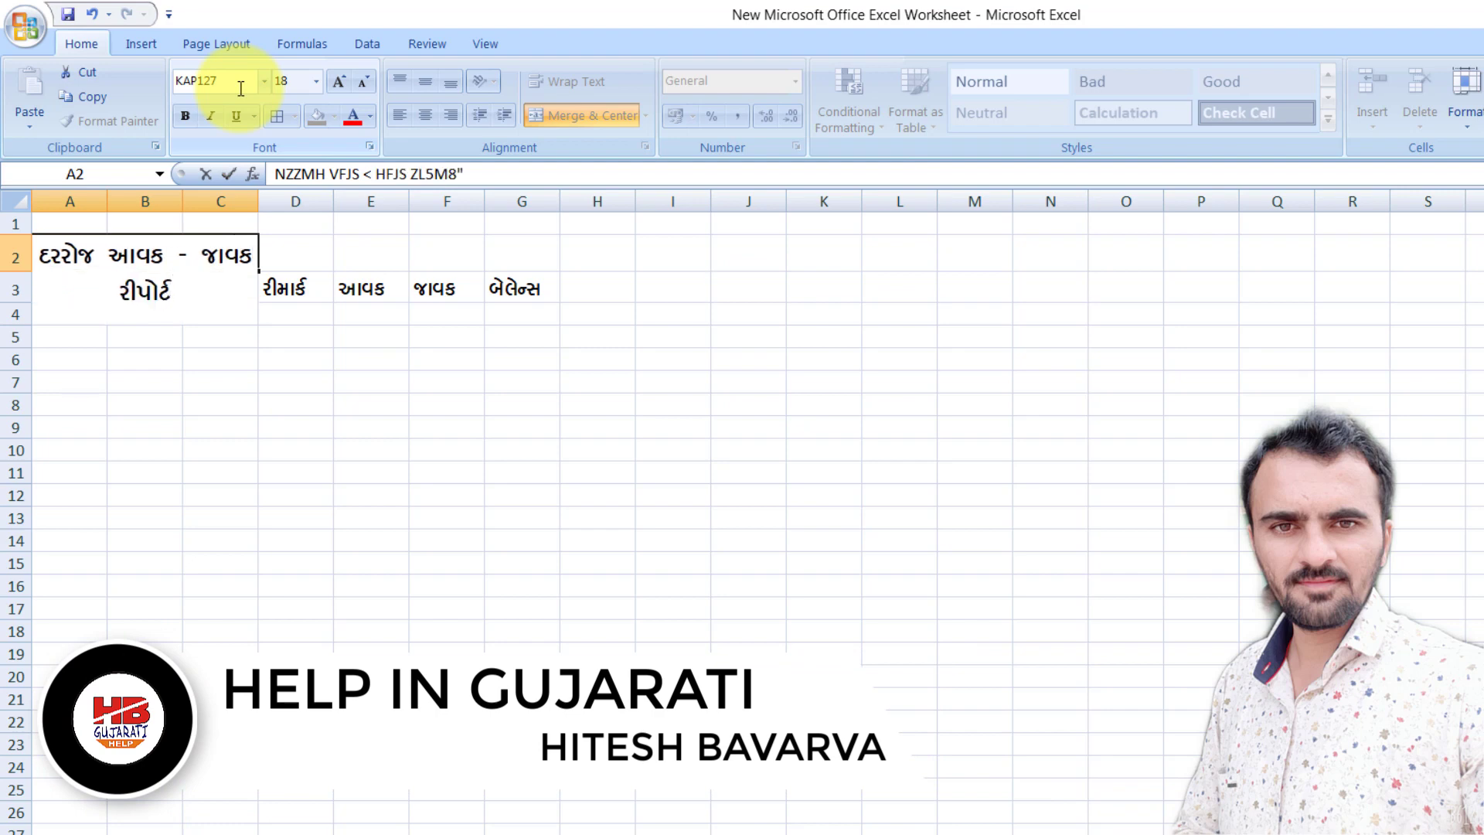
{"action": "key", "text": "Tab"}
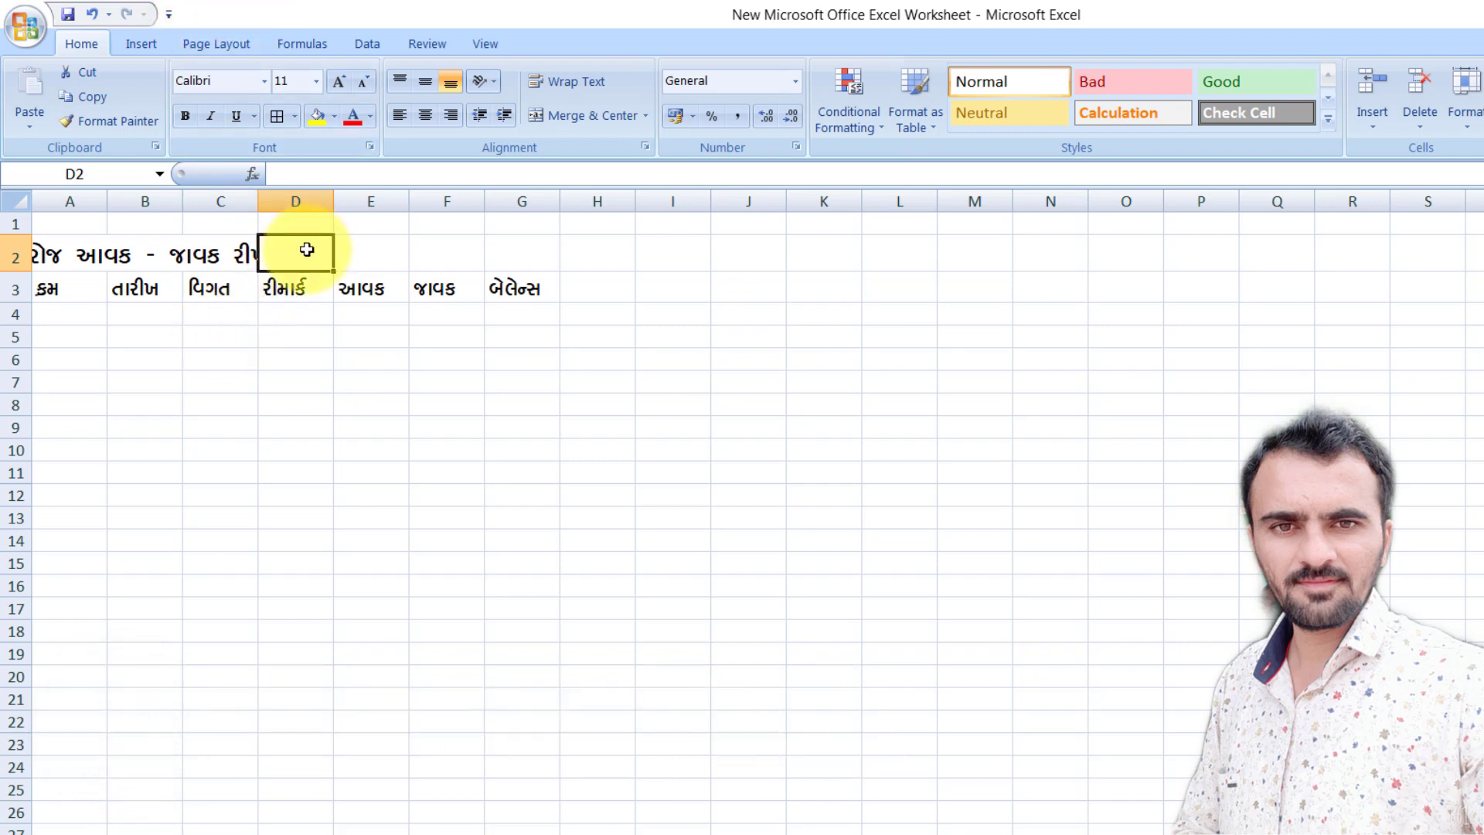
Merge D2:E2 and enter the month heading 'જાન્યુ - ૨૦૨૦' in KAP127 size 18
{"action": "left_click_drag", "start_coordinate": [307, 249], "coordinate": [352, 250]}
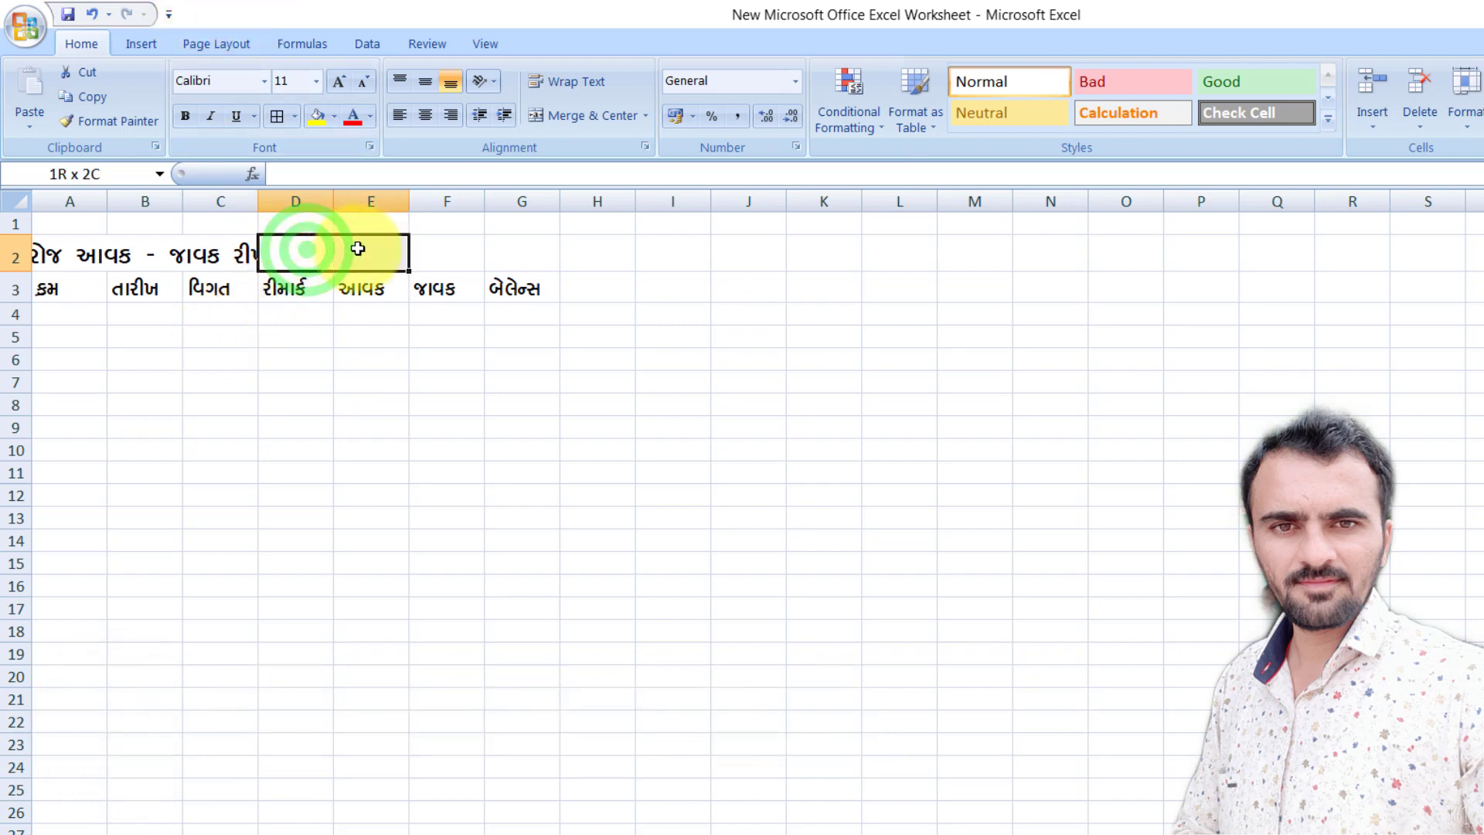
{"action": "left_click", "coordinate": [572, 119]}
{"action": "left_click", "coordinate": [317, 254]}
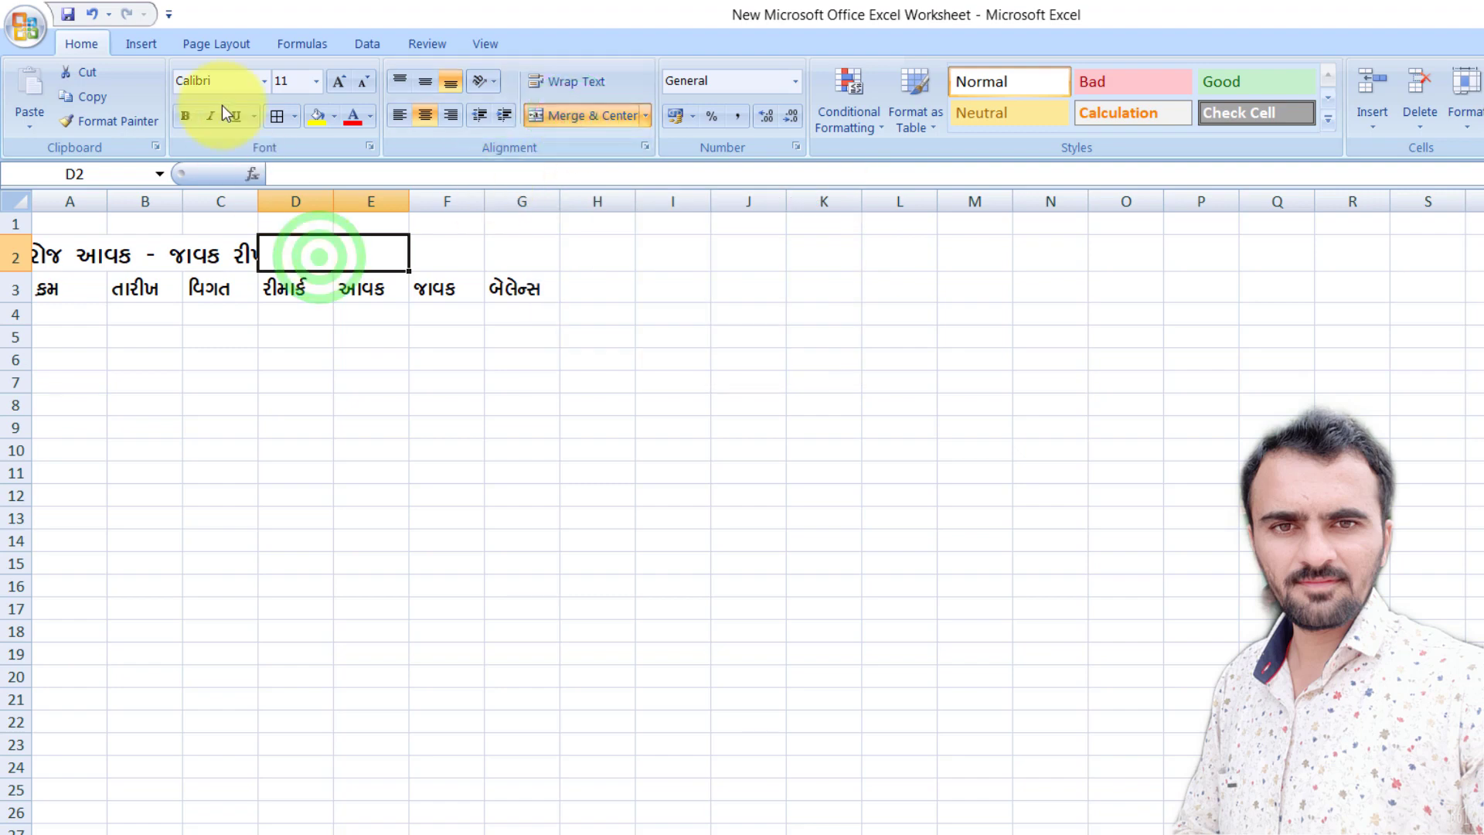
{"action": "left_click", "coordinate": [235, 85]}
{"action": "type", "text": "KAP127"}
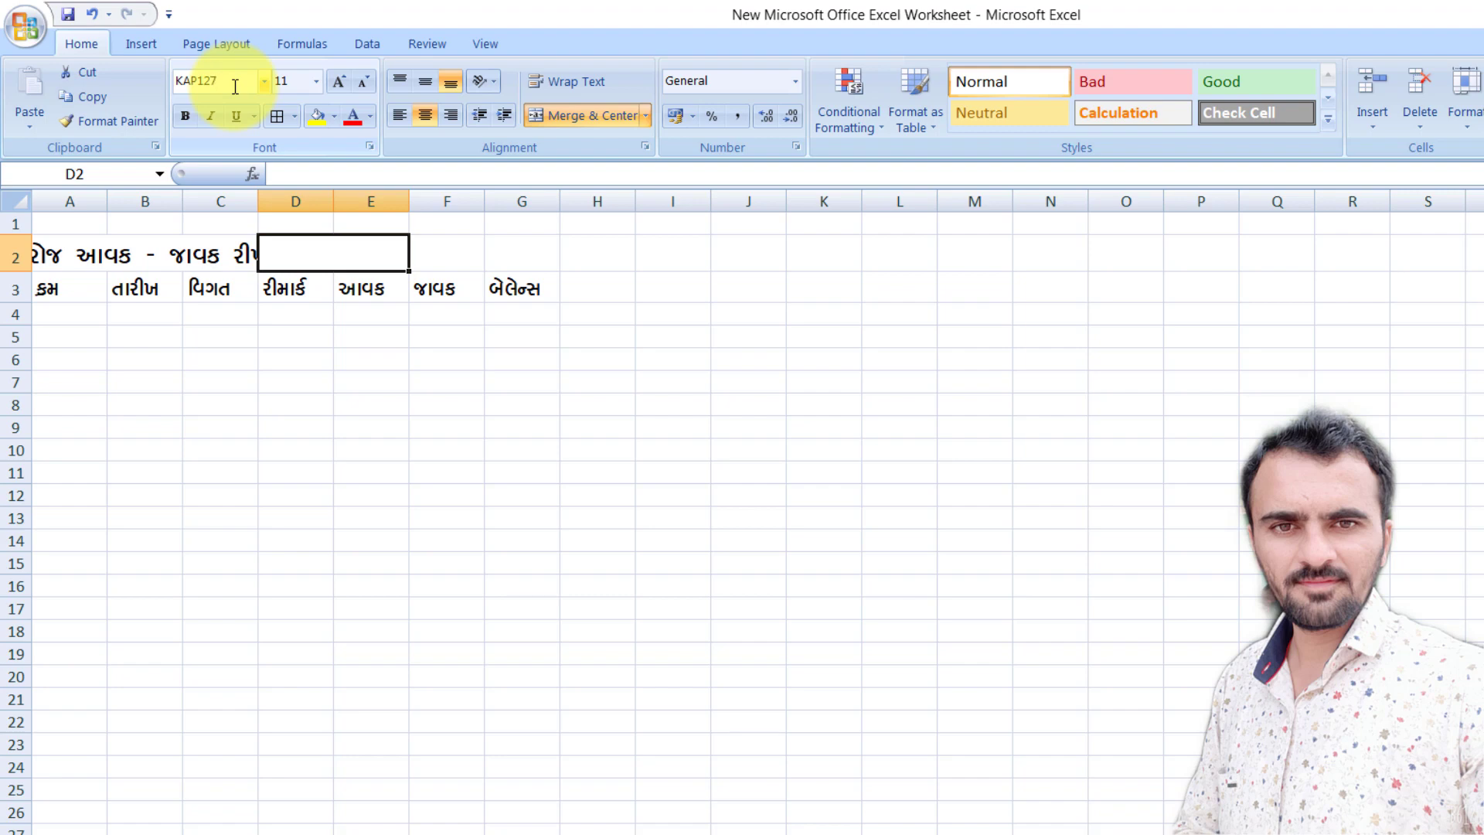
{"action": "key", "text": "Tab"}
{"action": "type", "text": "H"}
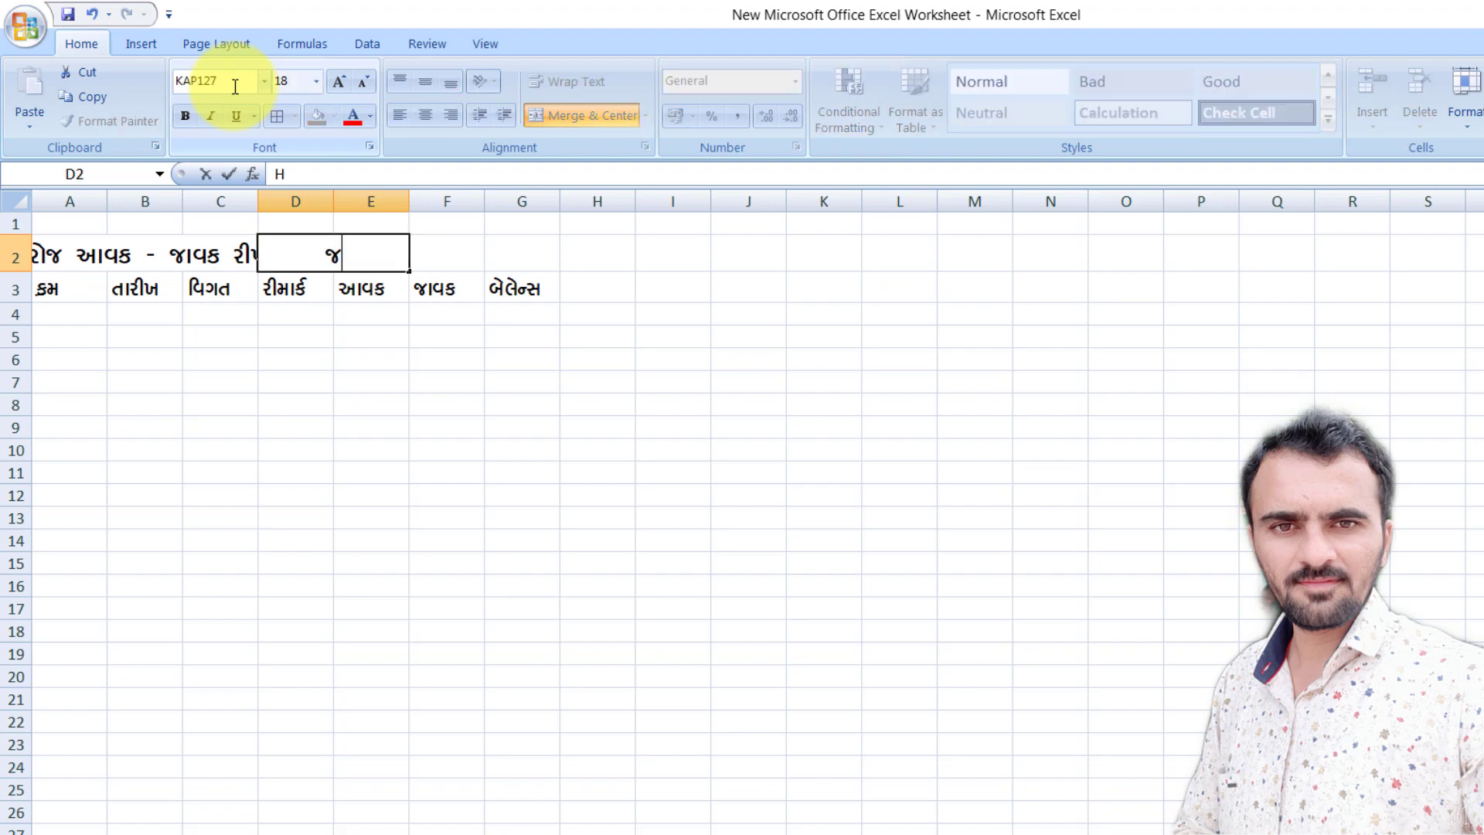
{"action": "type", "text": " <"}
{"action": "type", "text": " Z)Z)"}
{"action": "key", "text": "Tab"}
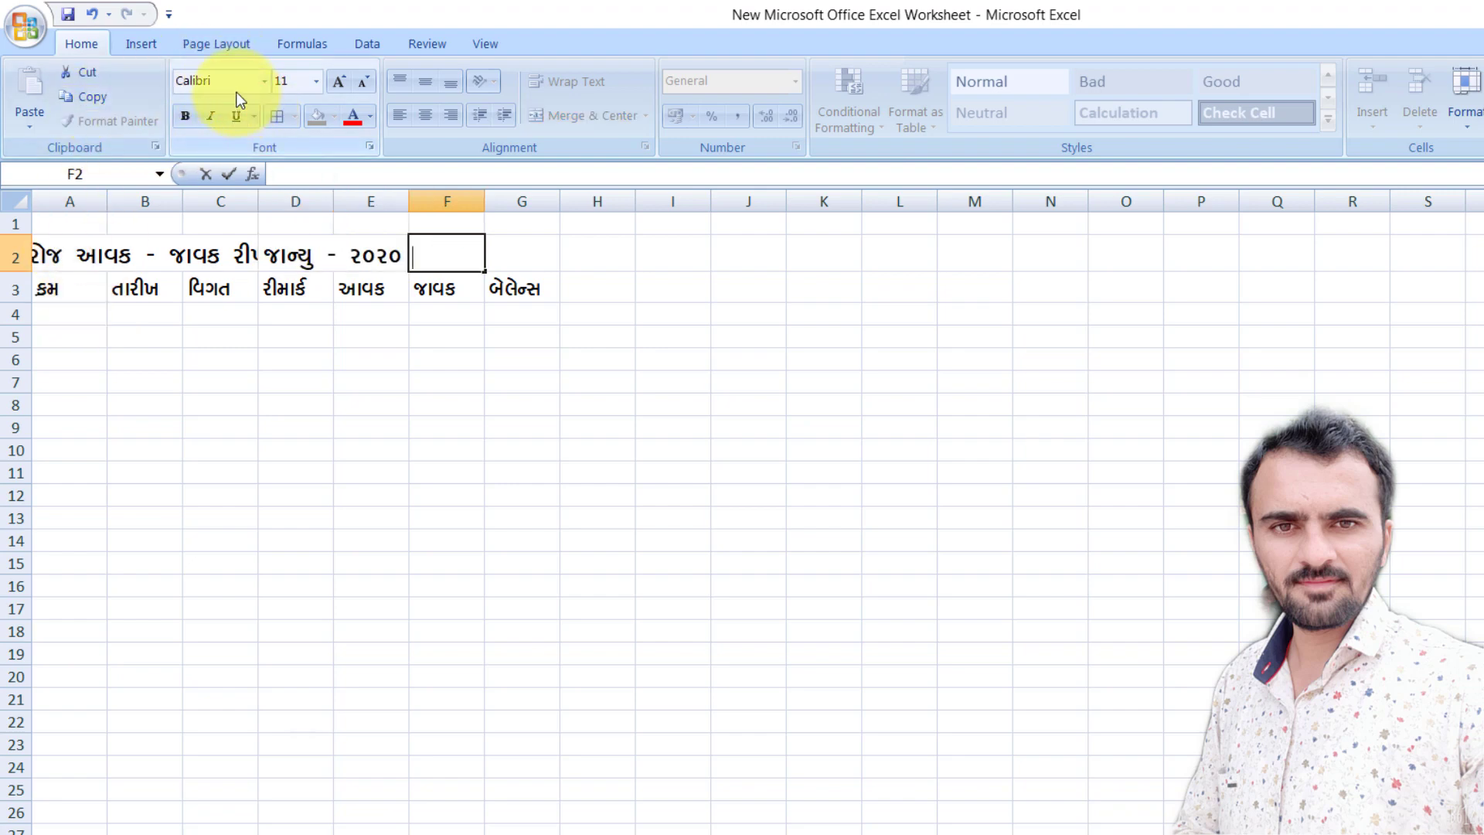
Add the headings 'પુરાંત જમા' and 'કેશ બેલેન્સ' in KAP127 size 18 in row 2
{"action": "left_click", "coordinate": [224, 85]}
{"action": "type", "text": "k"}
{"action": "key", "text": "Tab"}
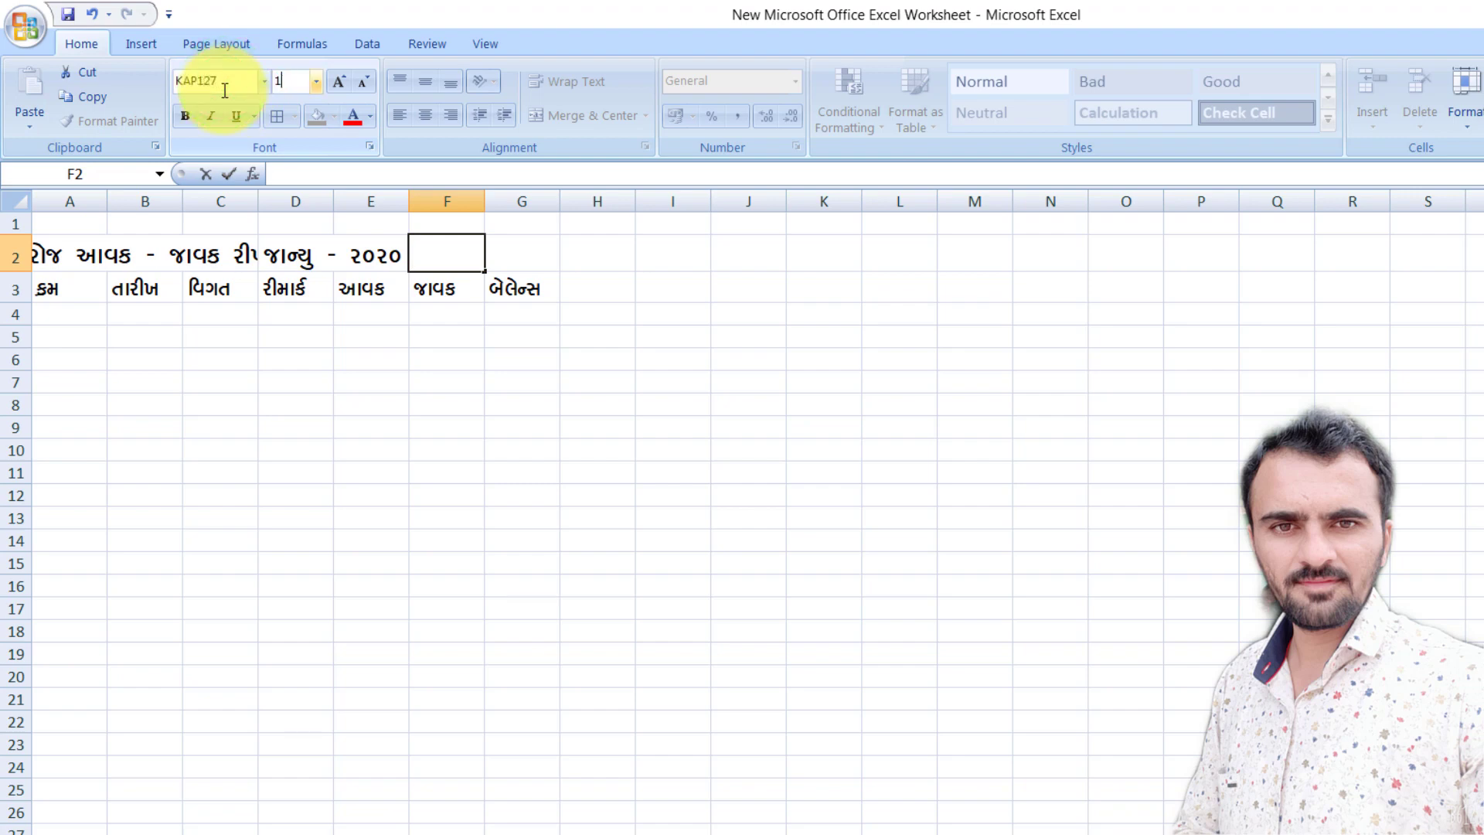
{"action": "type", "text": "8"}
{"action": "key", "text": "Return"}
{"action": "type", "text": "5]ZF\\T HDF"}
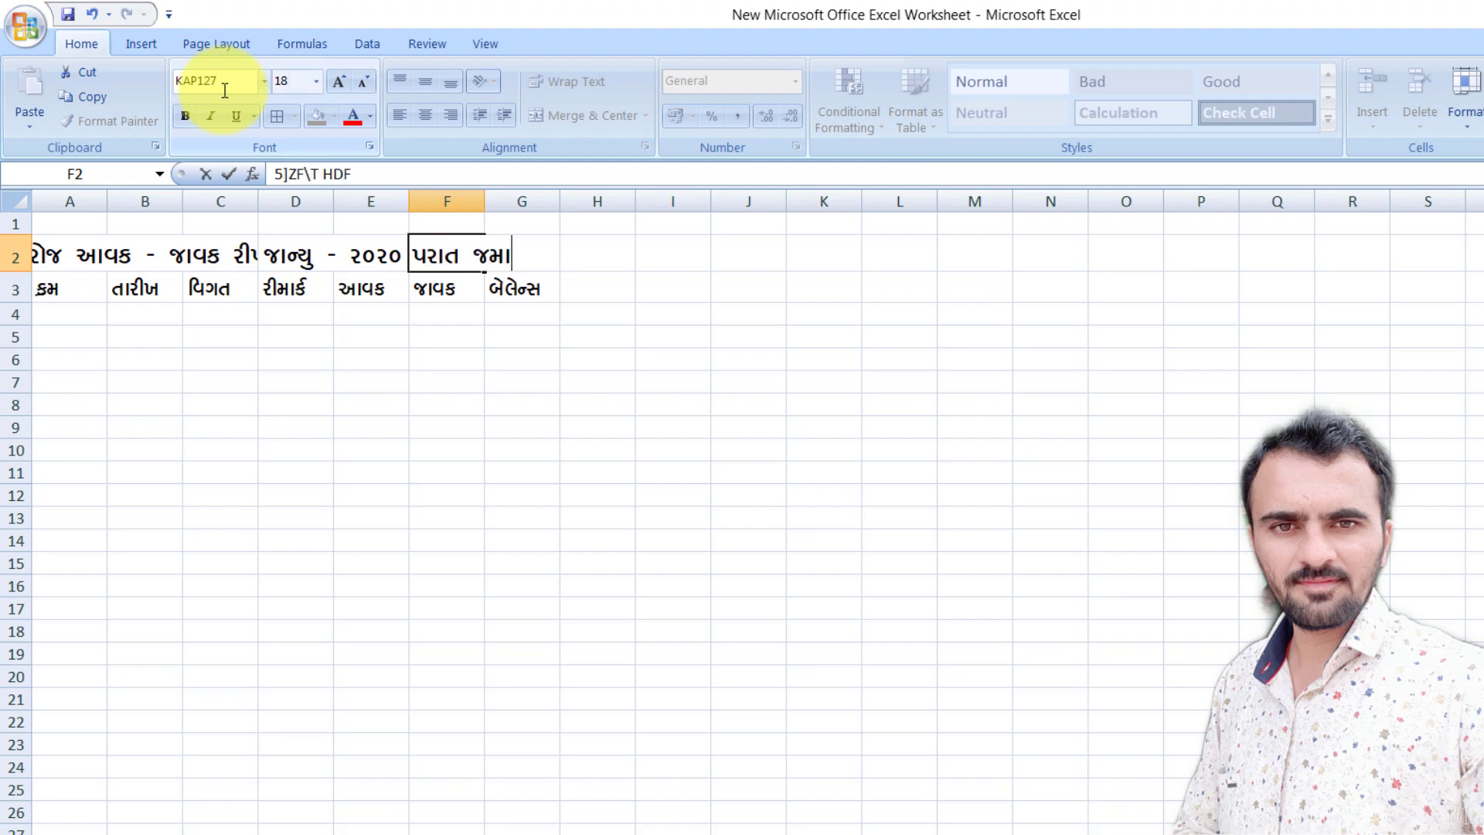
{"action": "key", "text": "Tab"}
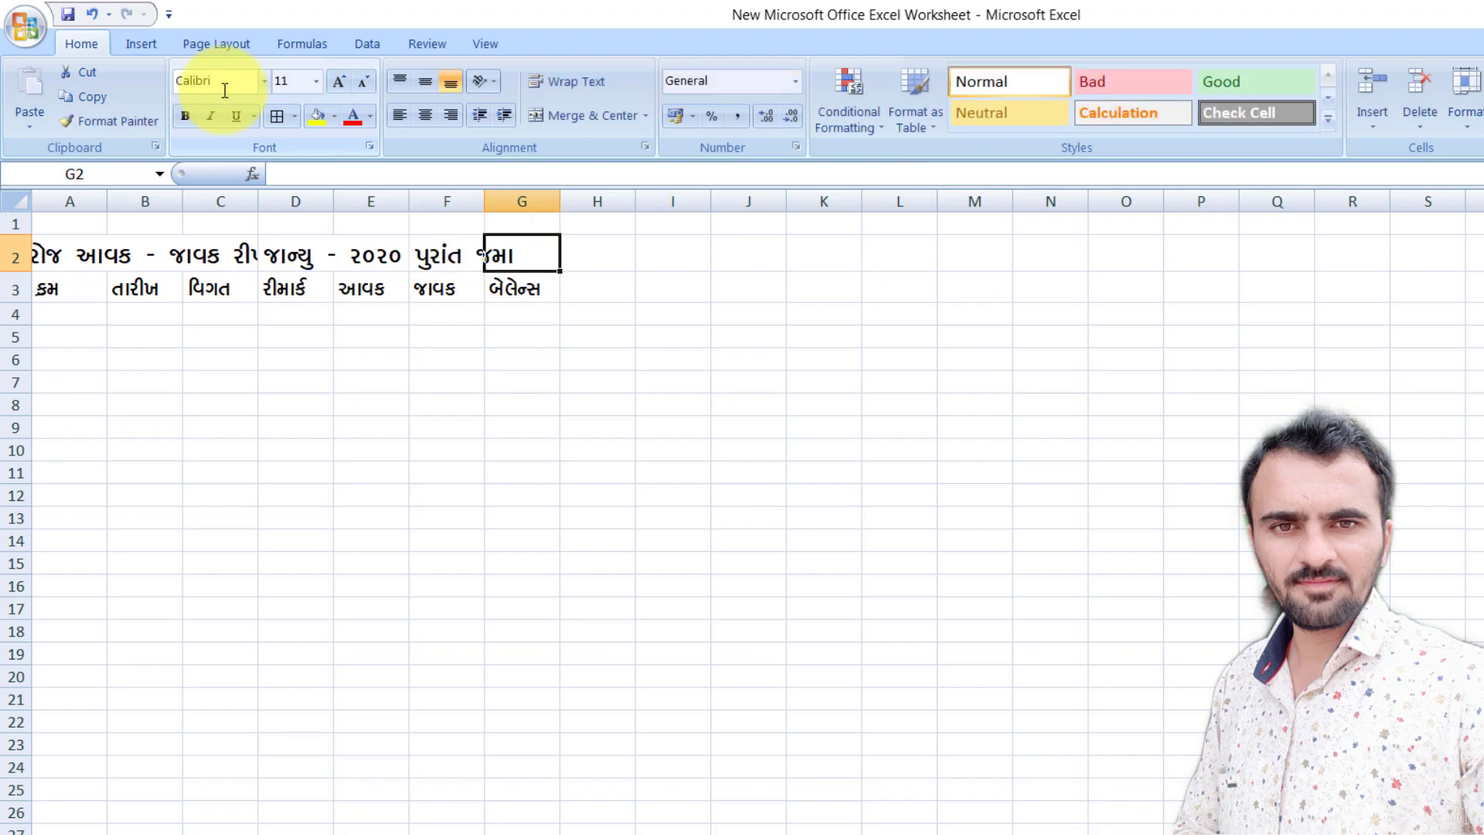
{"action": "key", "text": "Tab"}
{"action": "type", "text": "S[Z"}
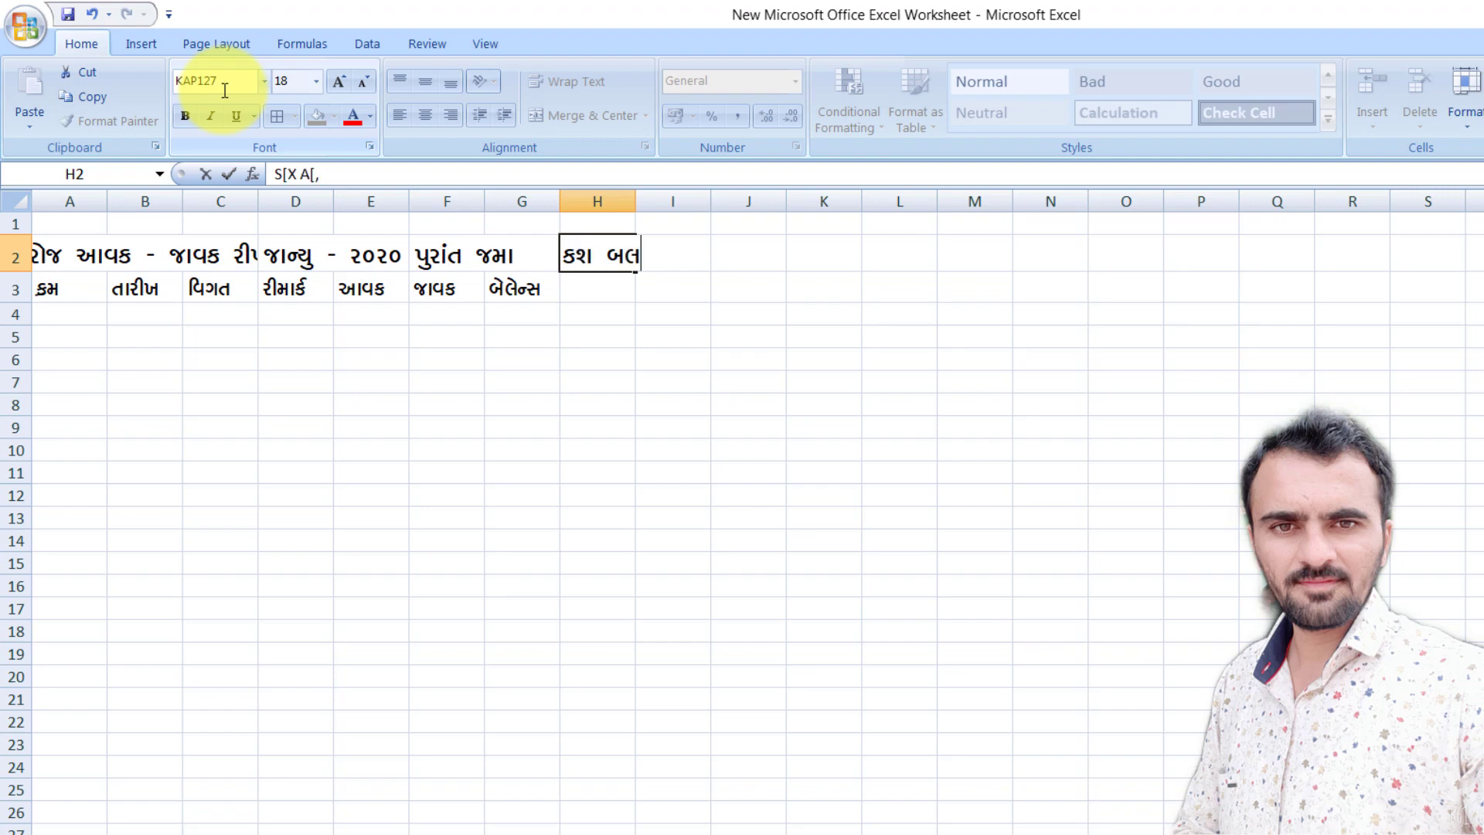
{"action": "key", "text": "Tab"}
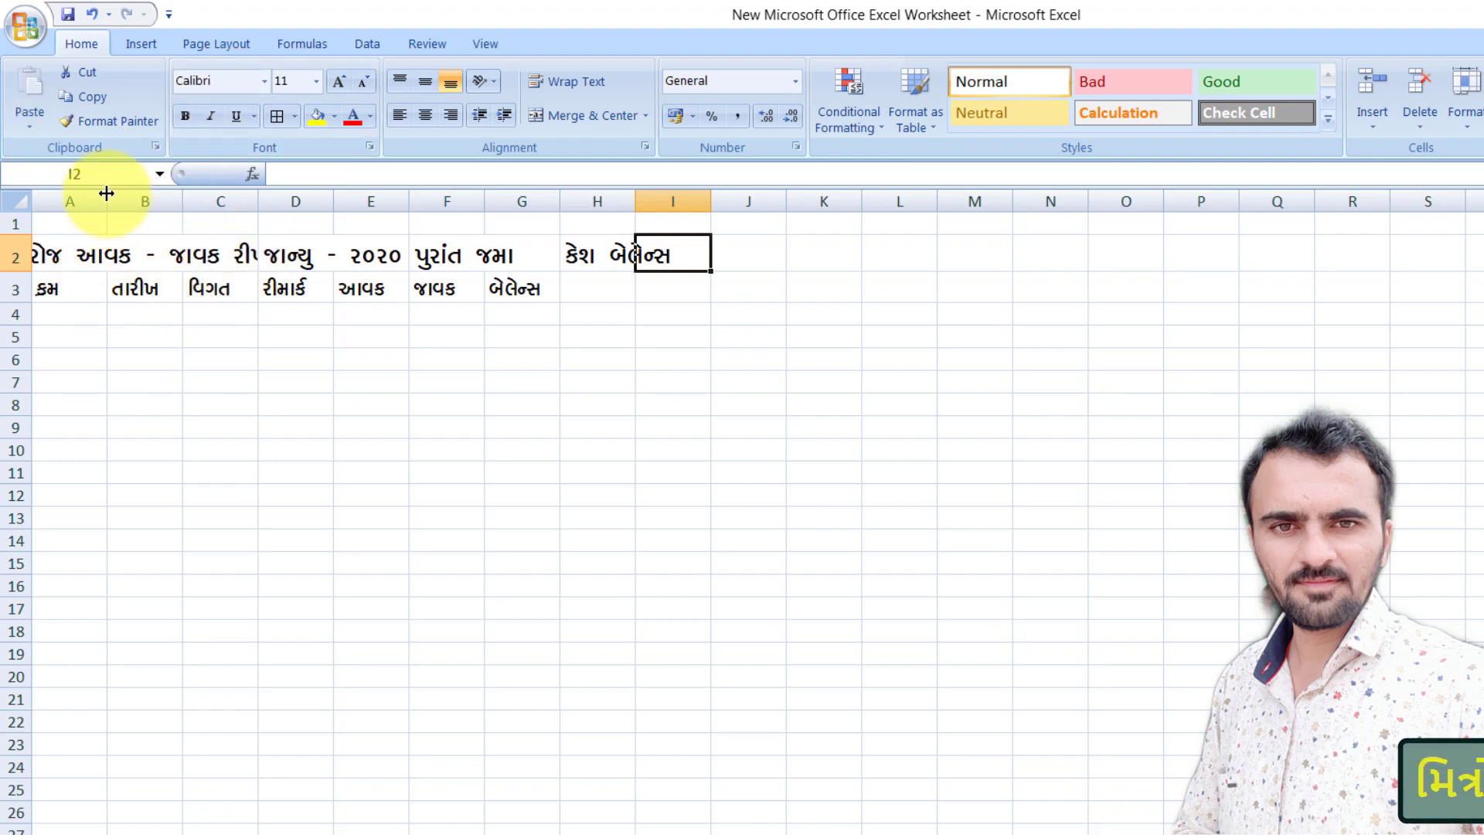
Narrow column A and widen columns B, C, E and G so the headings fit
{"action": "mouse_move", "coordinate": [107, 191]}
{"action": "left_mouse_down"}
{"action": "mouse_move", "coordinate": [89, 191]}
{"action": "mouse_move", "coordinate": [190, 203]}
{"action": "left_mouse_up"}
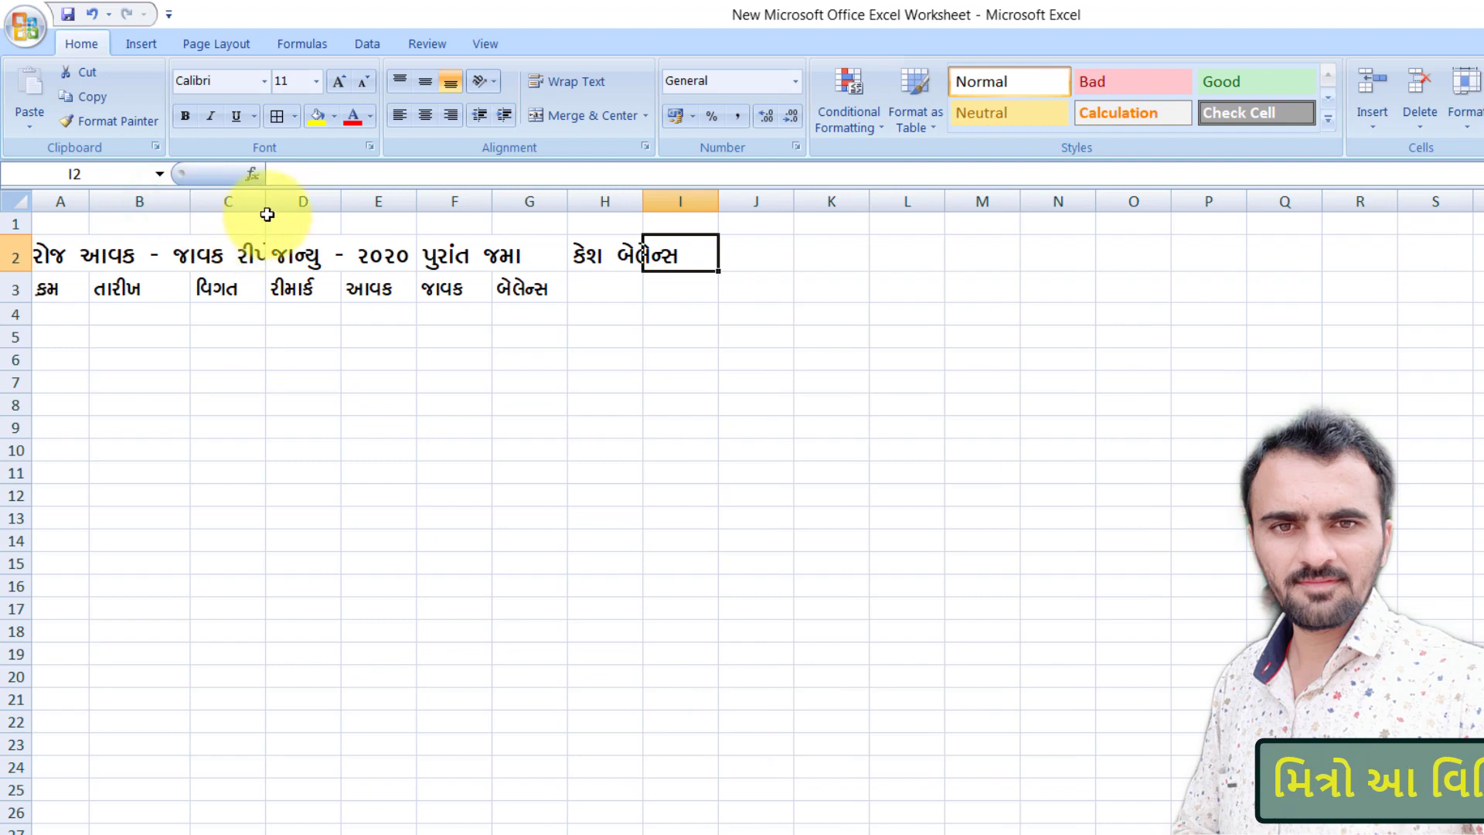
{"action": "left_click_drag", "start_coordinate": [265, 202], "coordinate": [422, 212]}
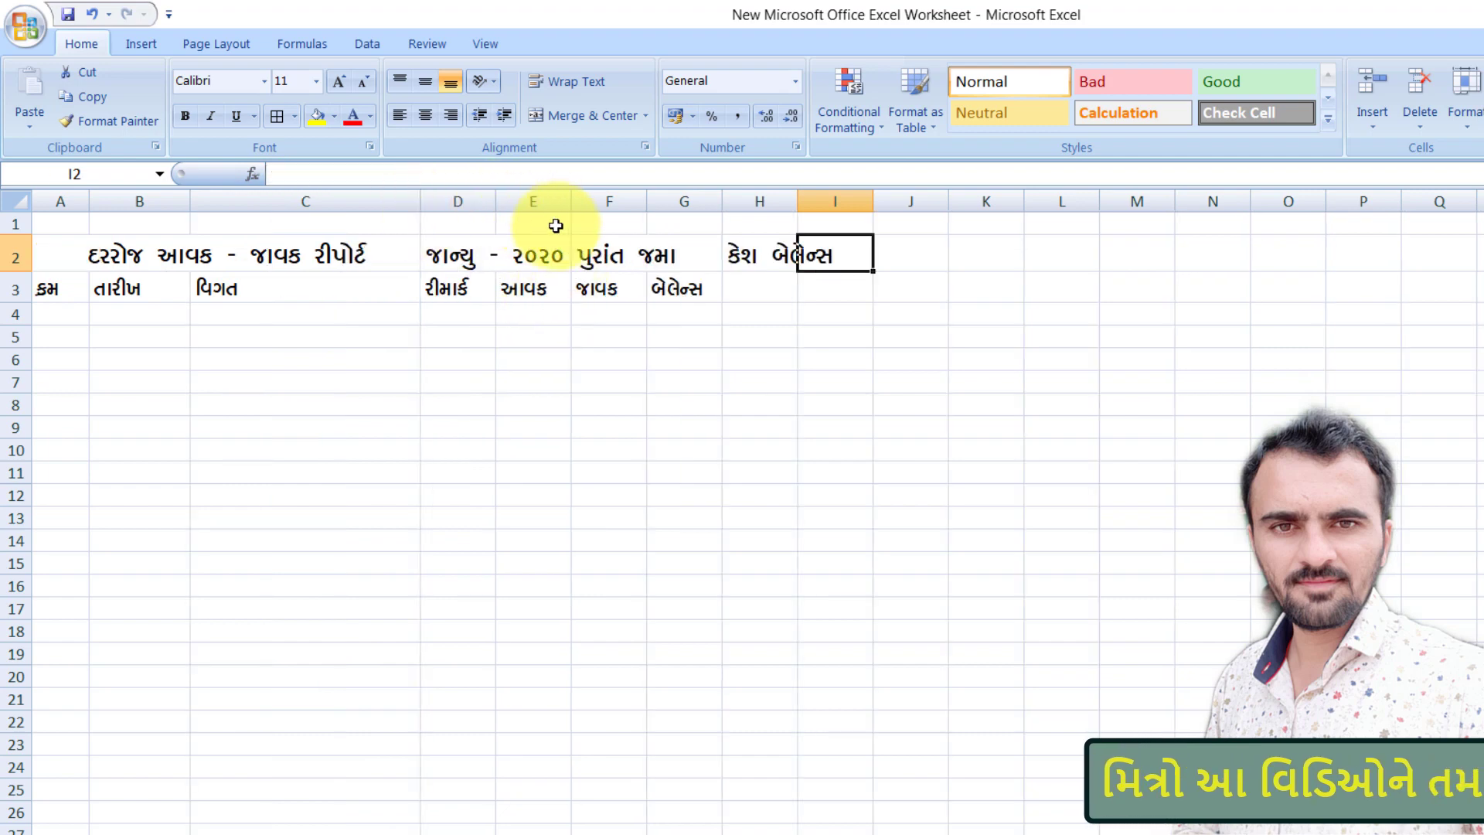
{"action": "left_click_drag", "start_coordinate": [572, 198], "coordinate": [698, 201]}
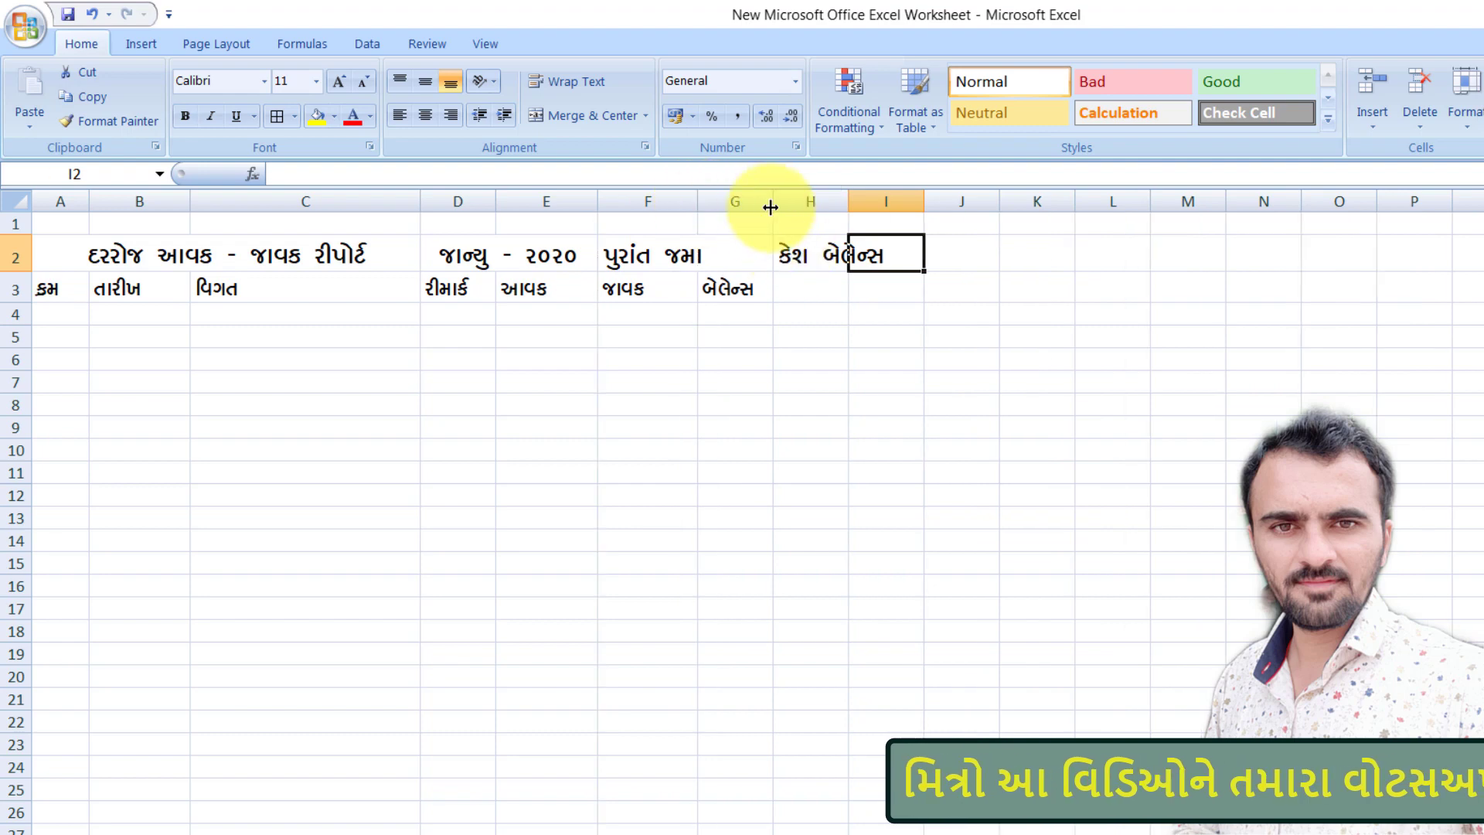
{"action": "left_click_drag", "start_coordinate": [772, 204], "coordinate": [794, 205]}
{"action": "left_click", "coordinate": [832, 288]}
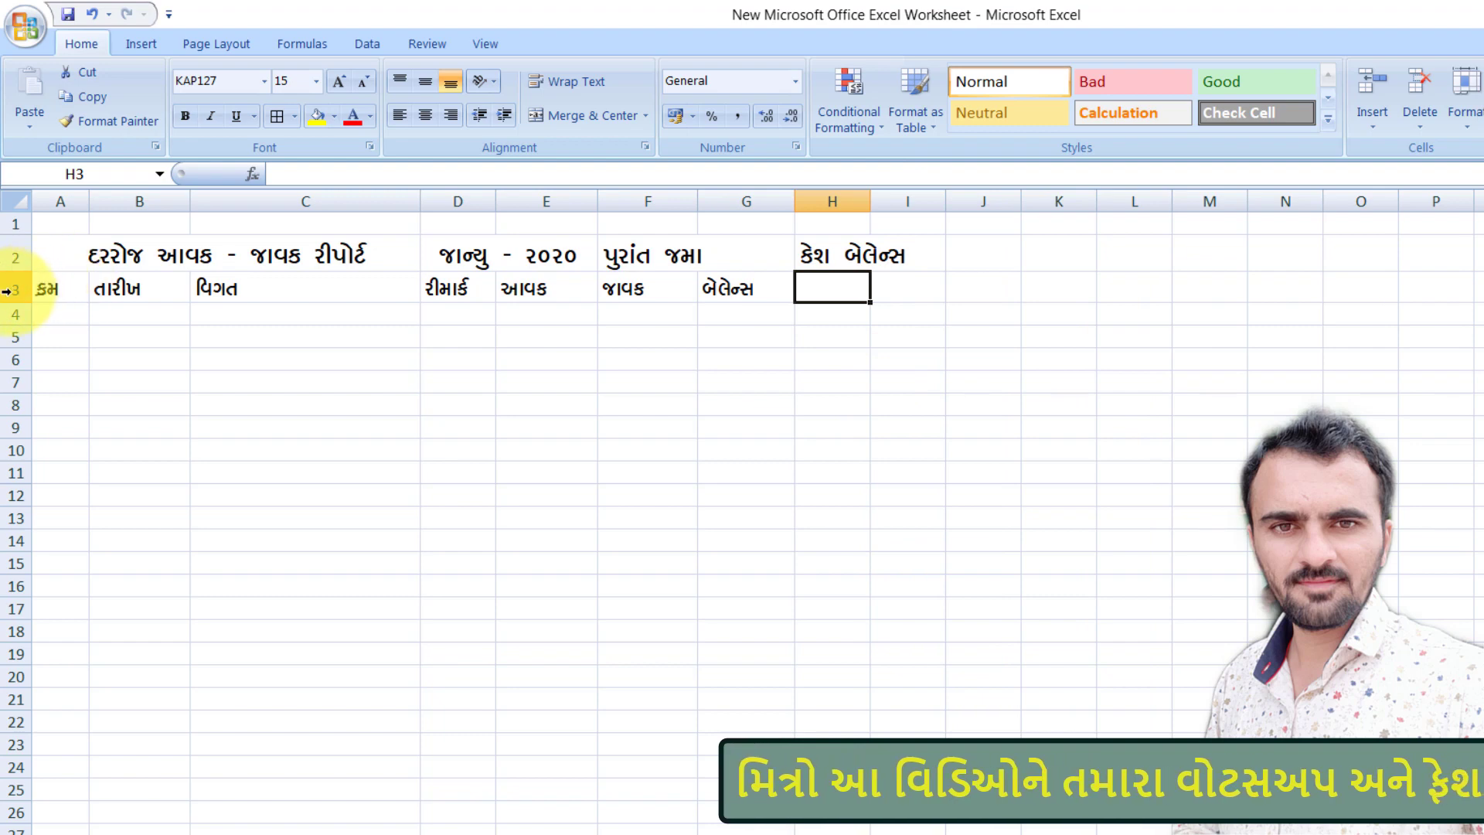
{"action": "left_click_drag", "start_coordinate": [54, 286], "coordinate": [778, 292]}
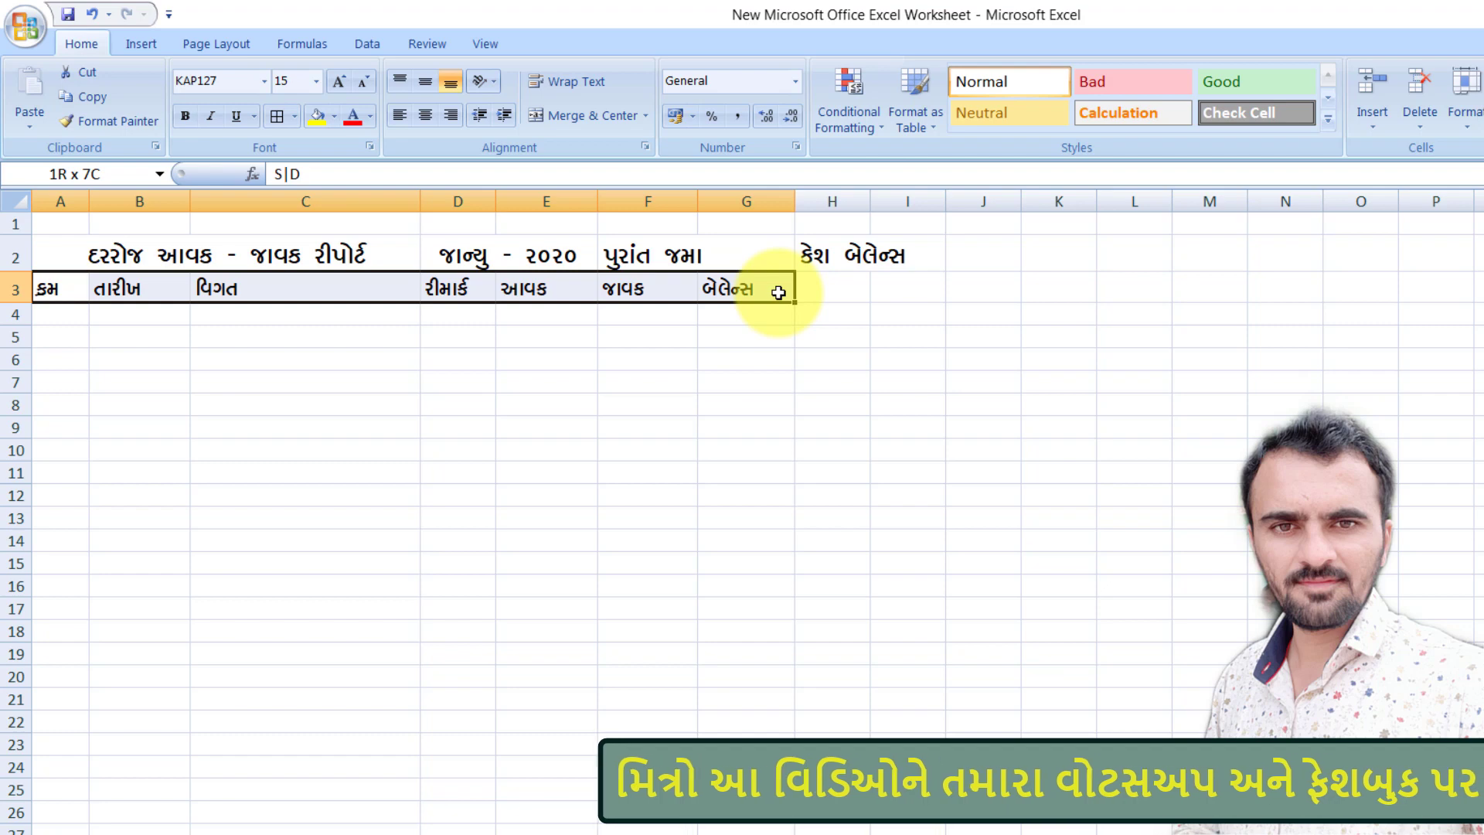
Give the A3:G3 column headings a tan fill and red text
{"action": "left_click", "coordinate": [333, 117]}
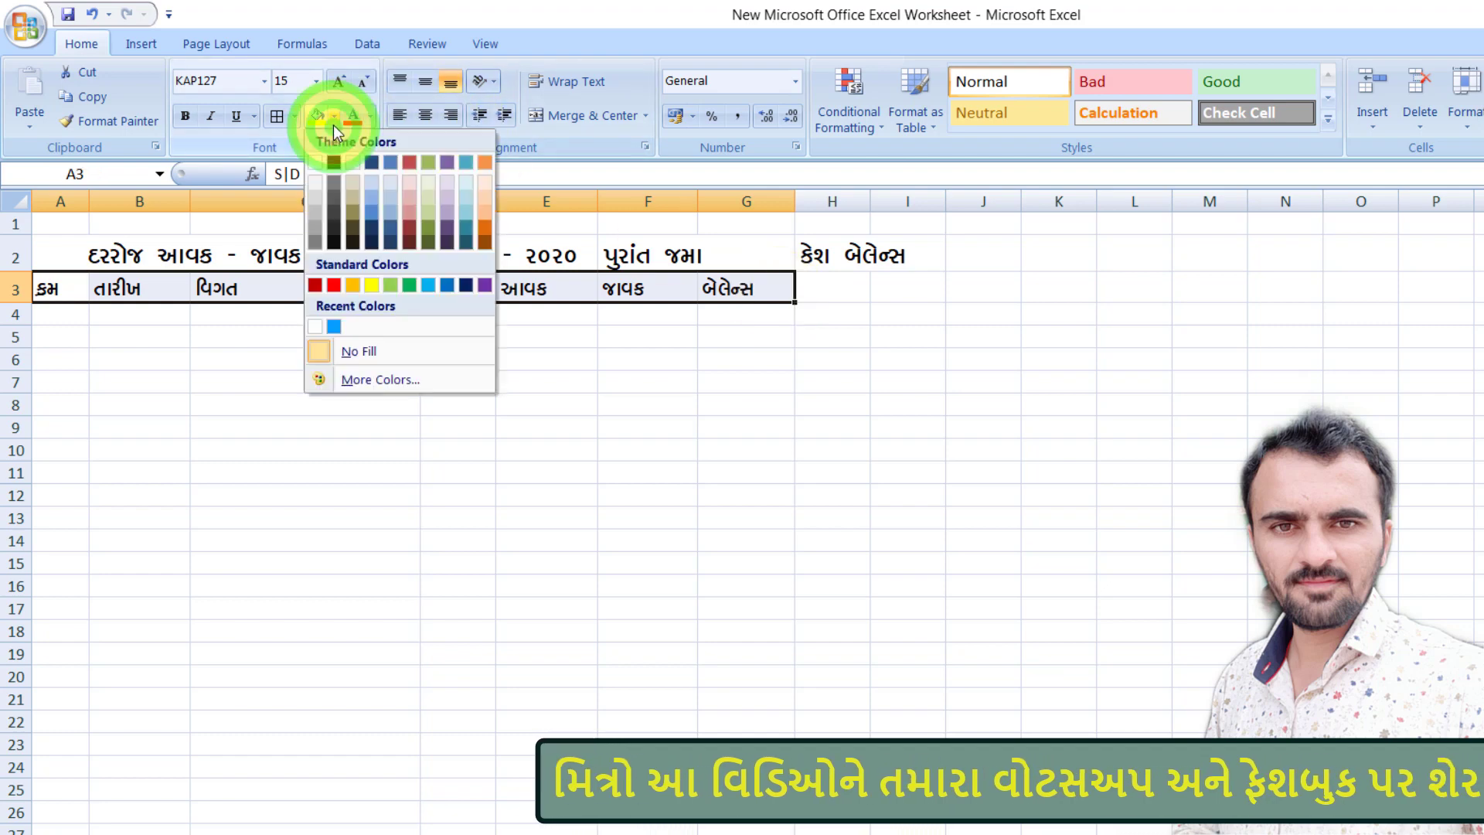
{"action": "left_click", "coordinate": [355, 197]}
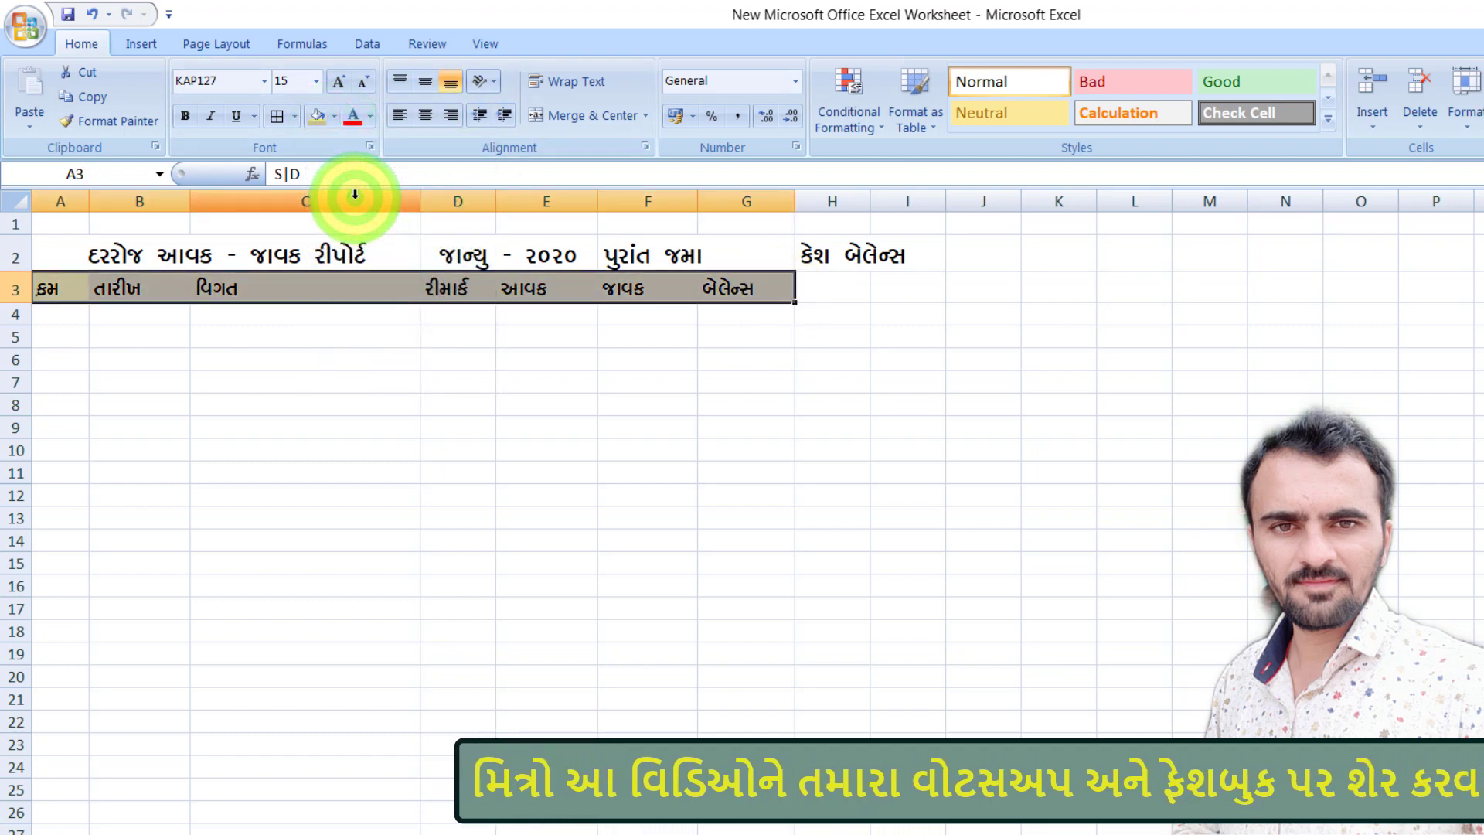
{"action": "left_click", "coordinate": [372, 117]}
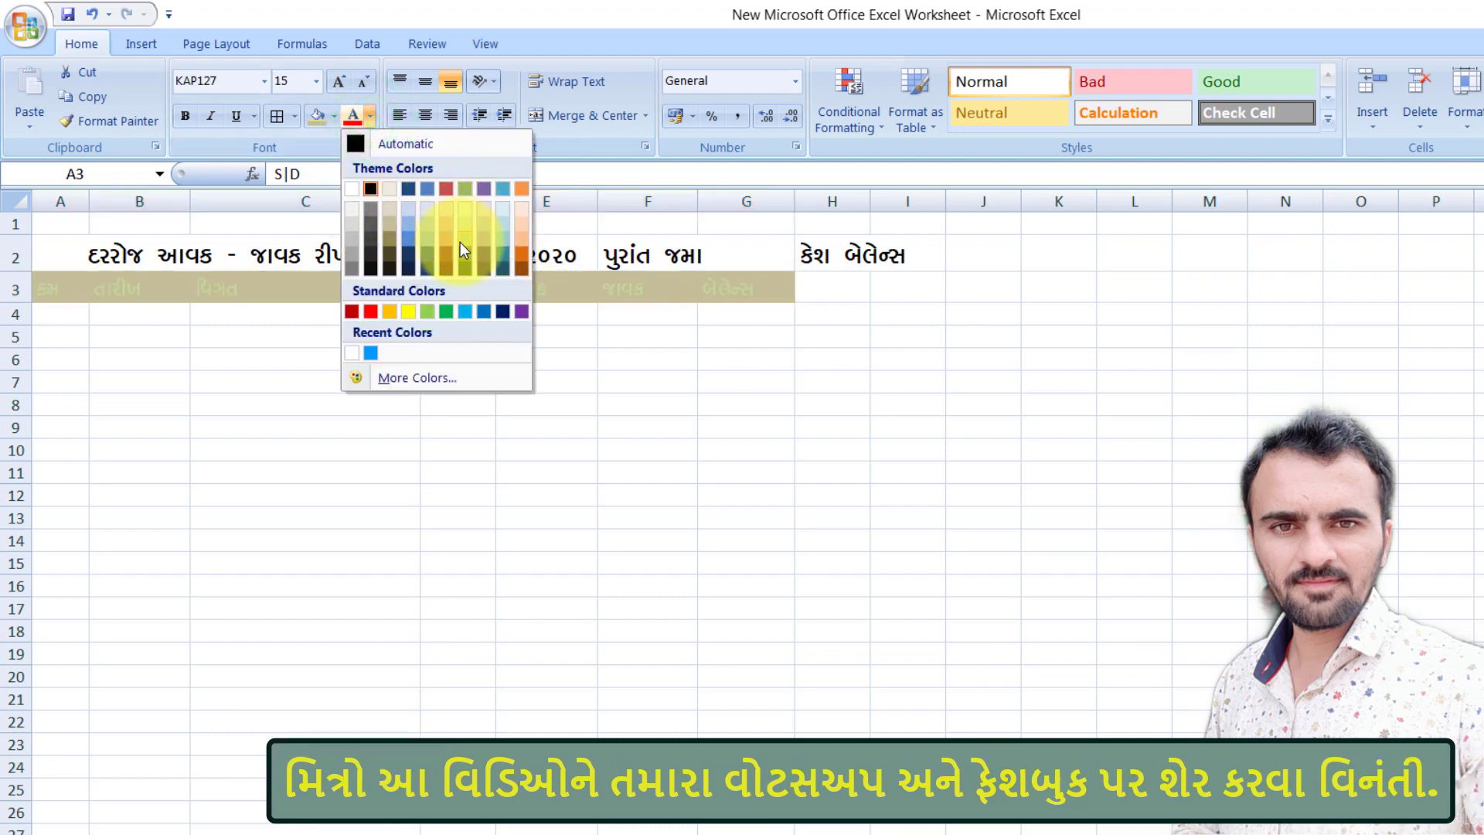
{"action": "left_click", "coordinate": [368, 313]}
{"action": "left_click_drag", "start_coordinate": [56, 251], "coordinate": [901, 269]}
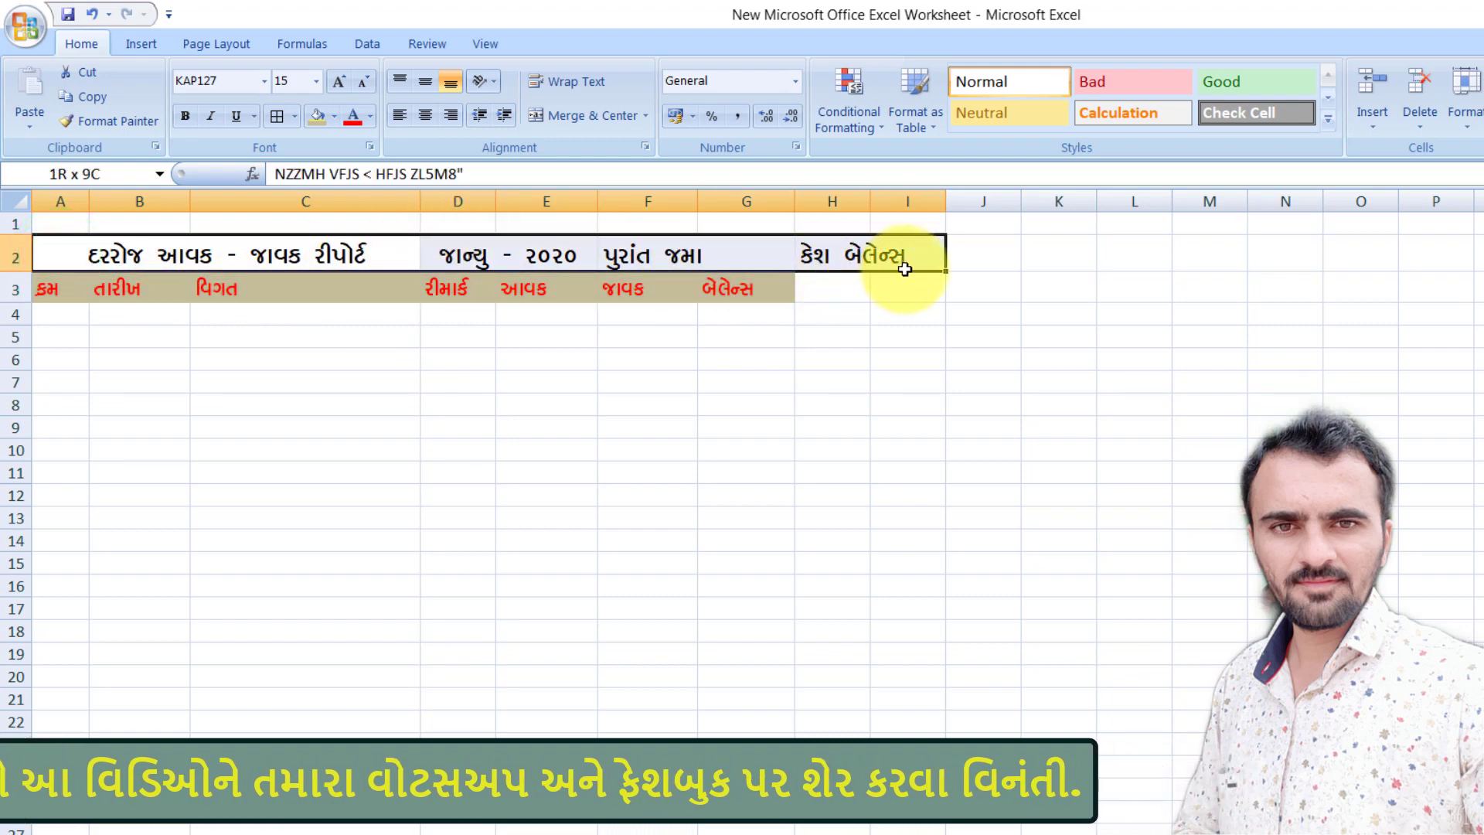
Fill the row-2 title cells blue with yellow text
{"action": "left_click", "coordinate": [335, 116]}
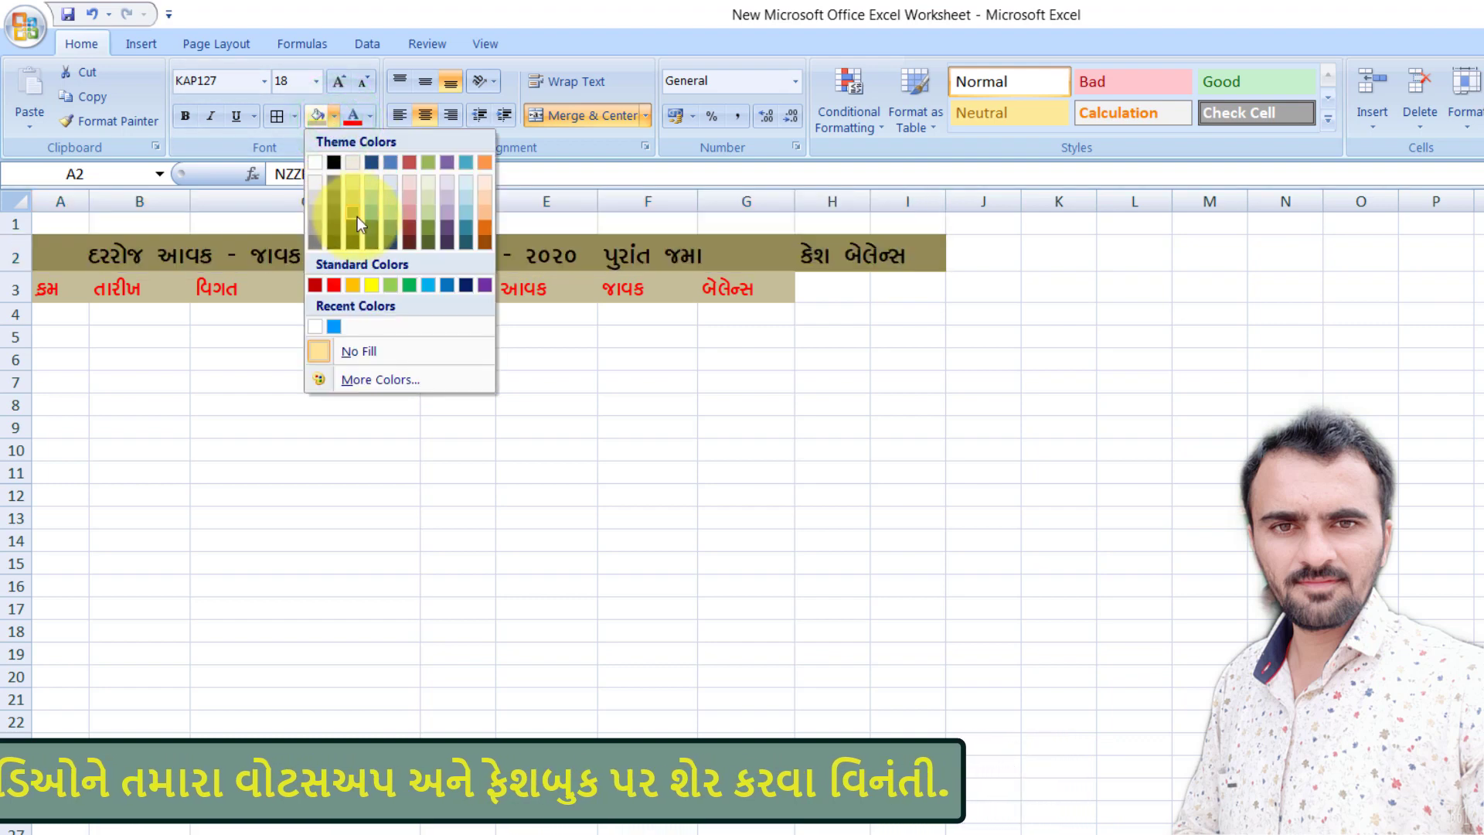
{"action": "left_click", "coordinate": [397, 218]}
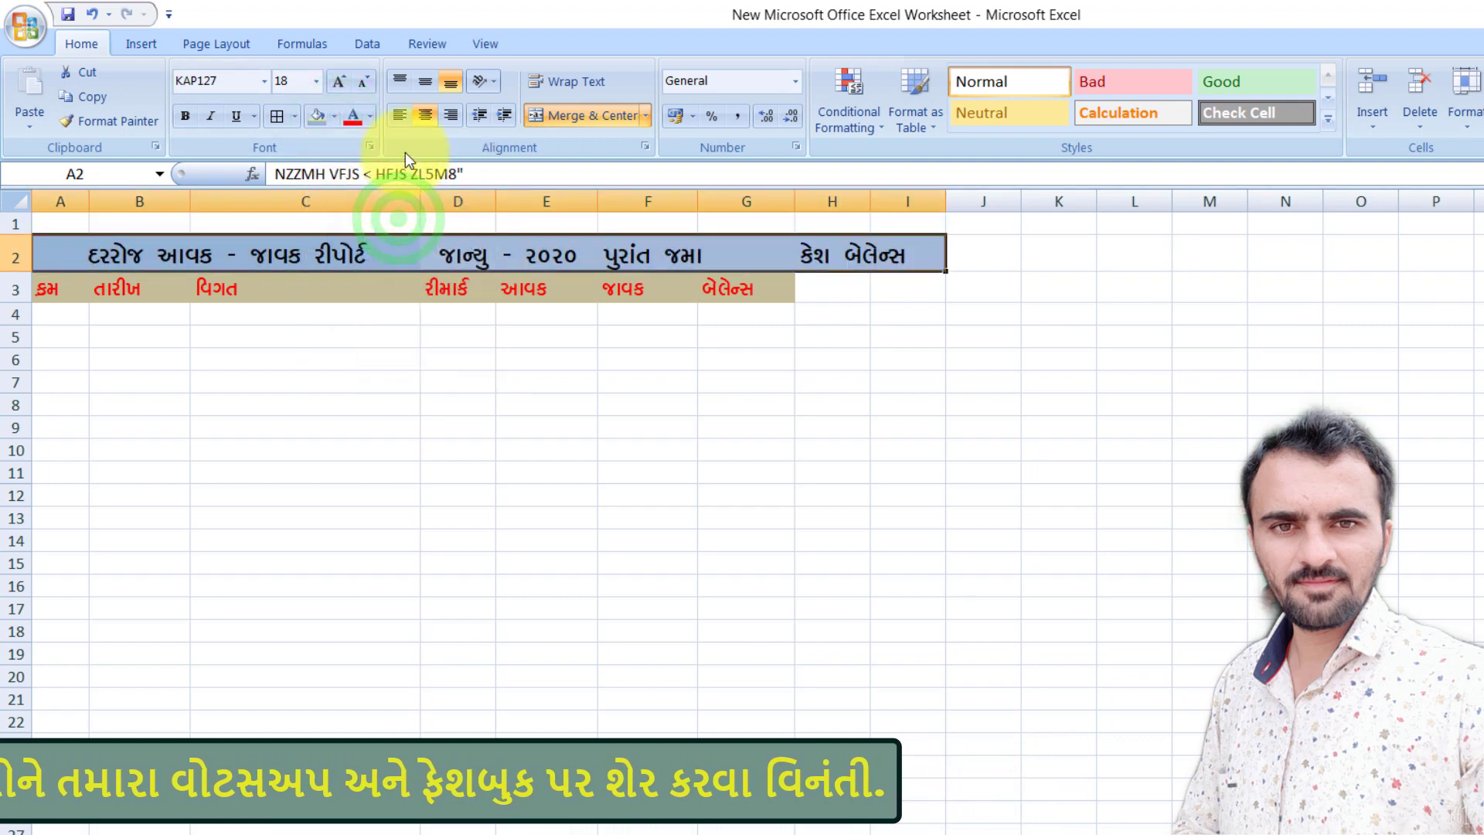
{"action": "left_click", "coordinate": [370, 116]}
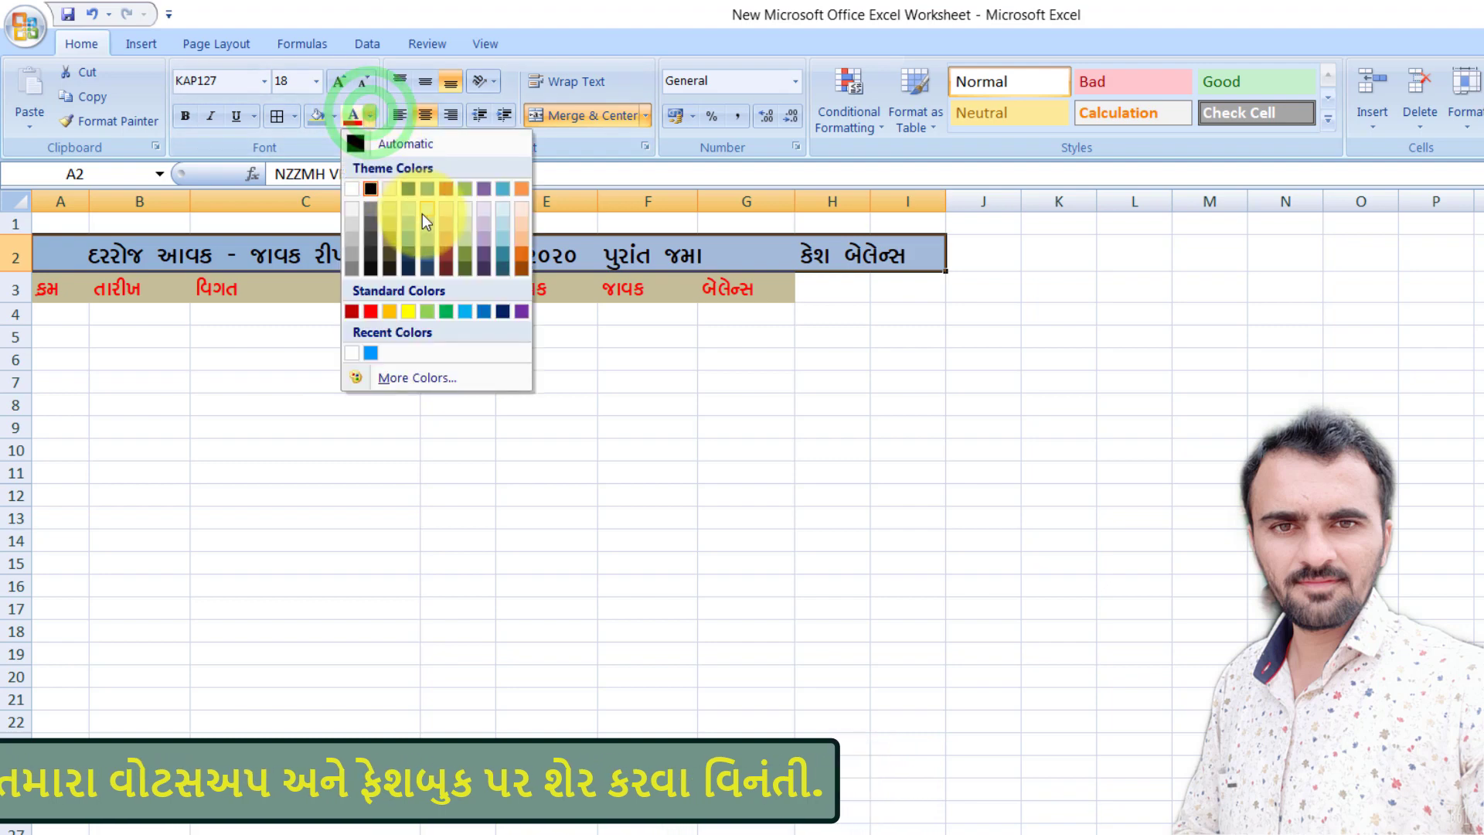
{"action": "left_click", "coordinate": [408, 311]}
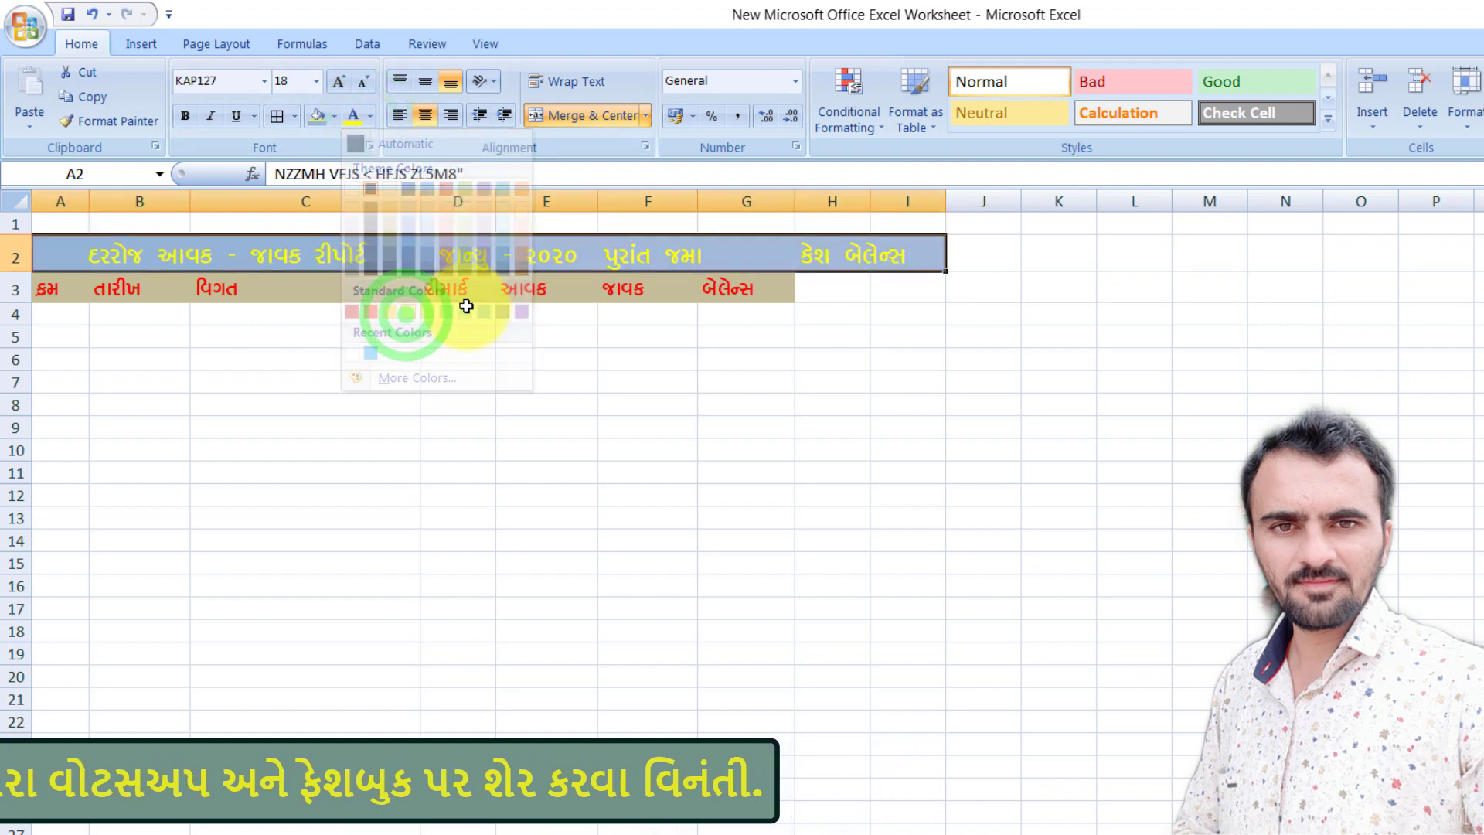
Bold both heading rows A2:G3 and give the જાન્યુ - ૨૦૨૦ cell a black fill
{"action": "left_click", "coordinate": [785, 260]}
{"action": "left_click_drag", "start_coordinate": [759, 300], "coordinate": [308, 255]}
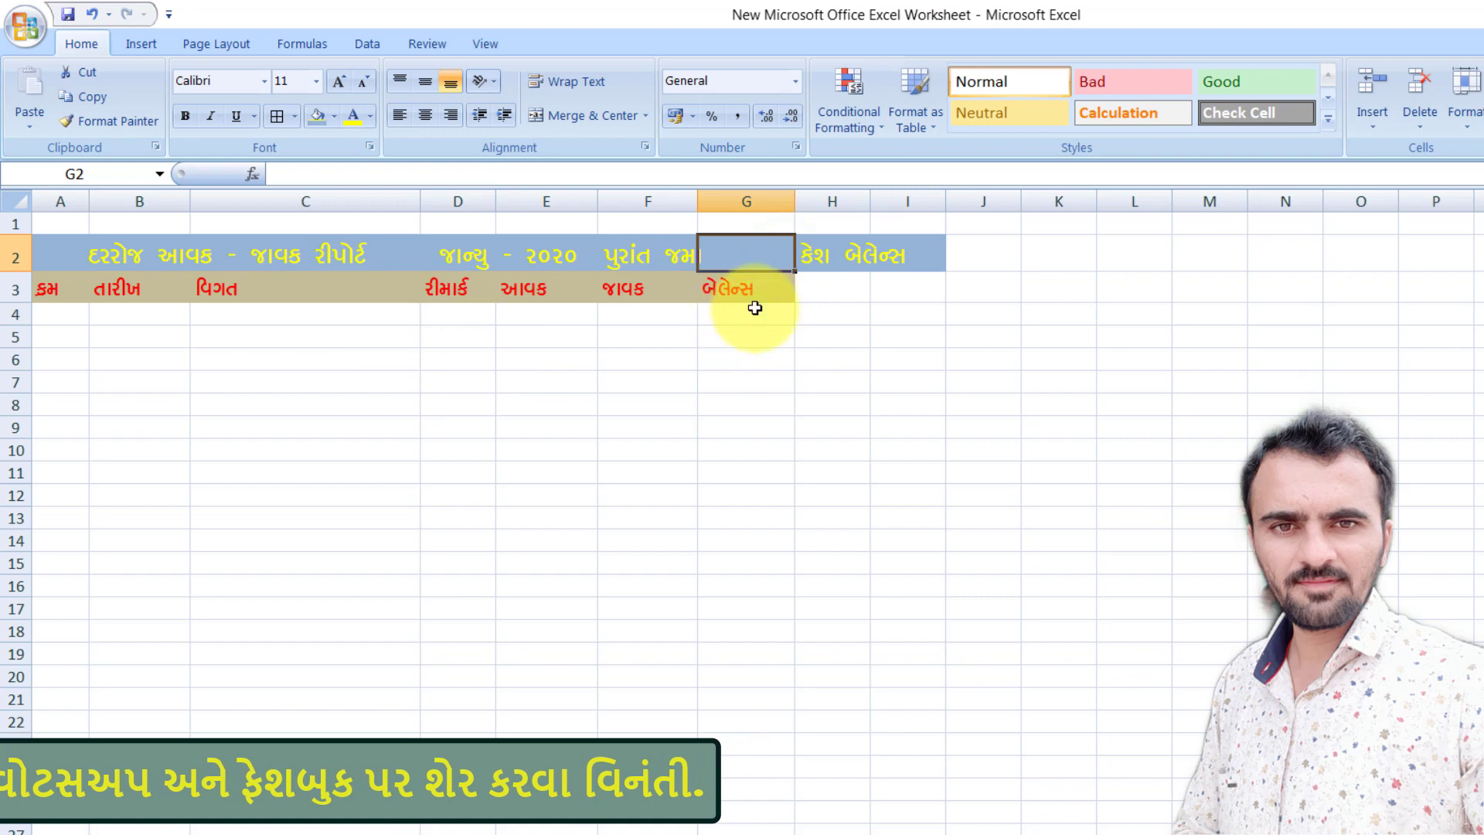
{"action": "left_click", "coordinate": [184, 118]}
{"action": "left_click", "coordinate": [509, 259]}
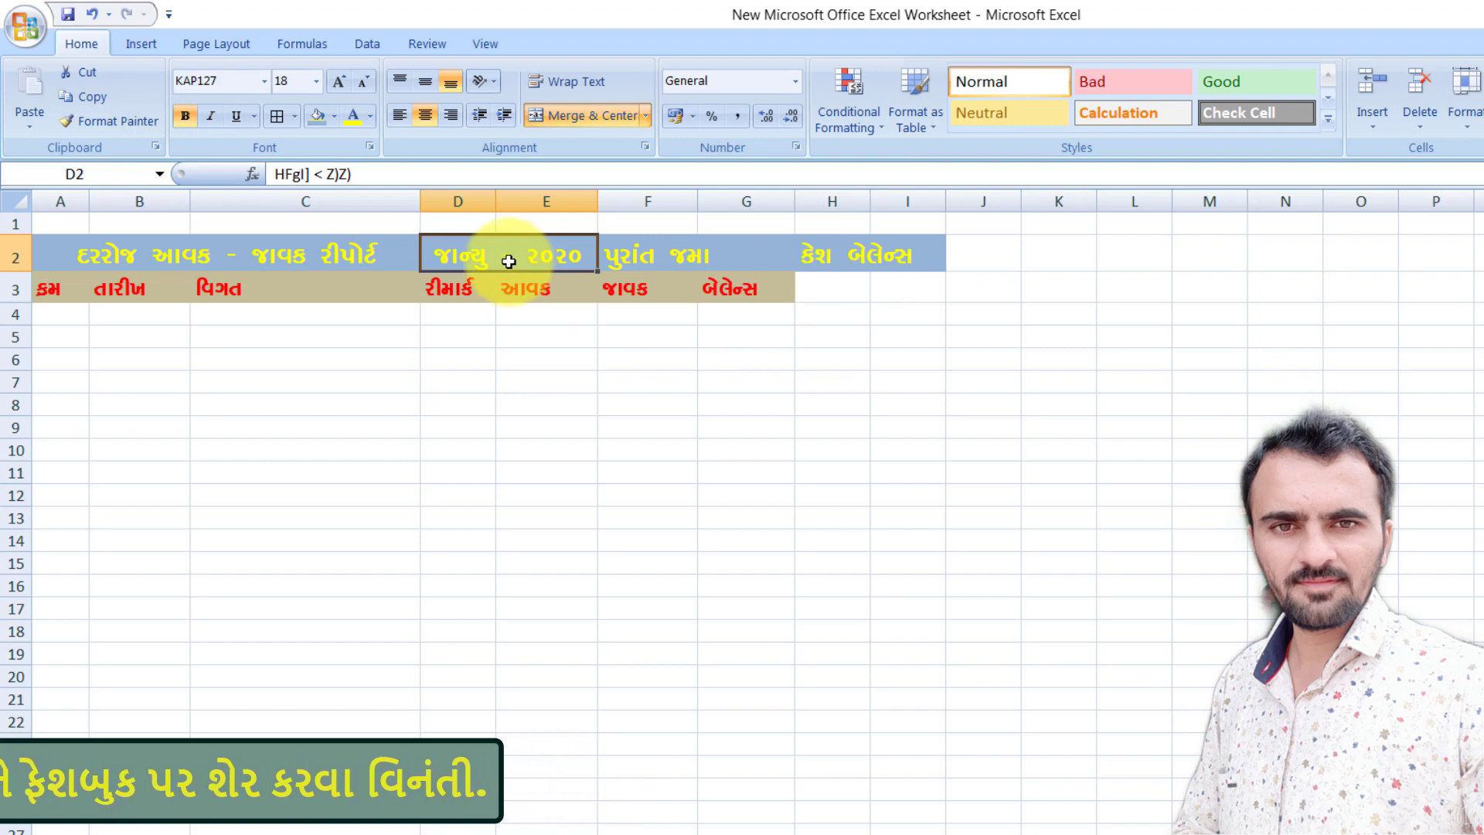
{"action": "left_click", "coordinate": [333, 117]}
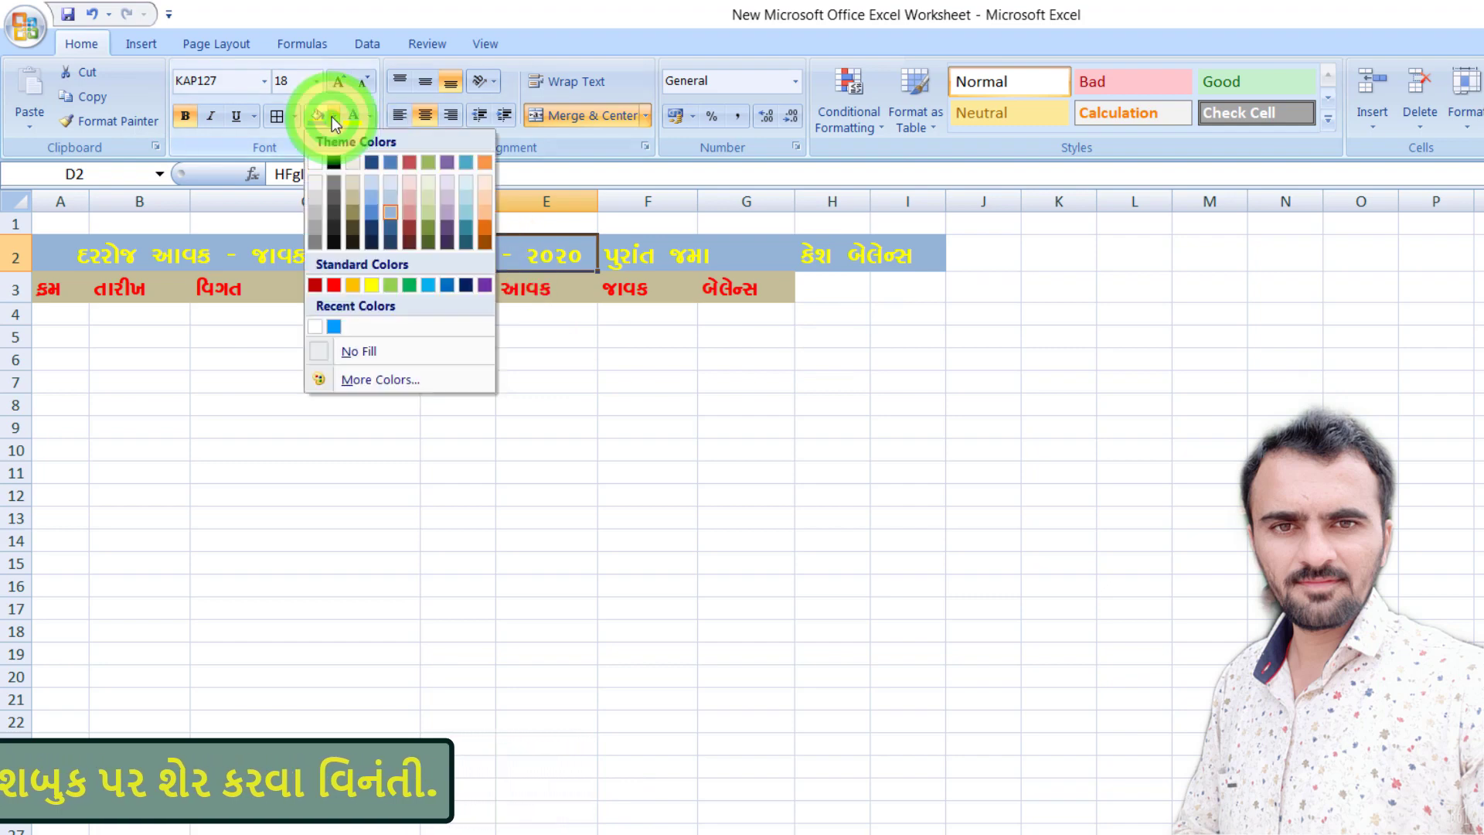
{"action": "left_click", "coordinate": [328, 211]}
{"action": "left_click", "coordinate": [287, 229]}
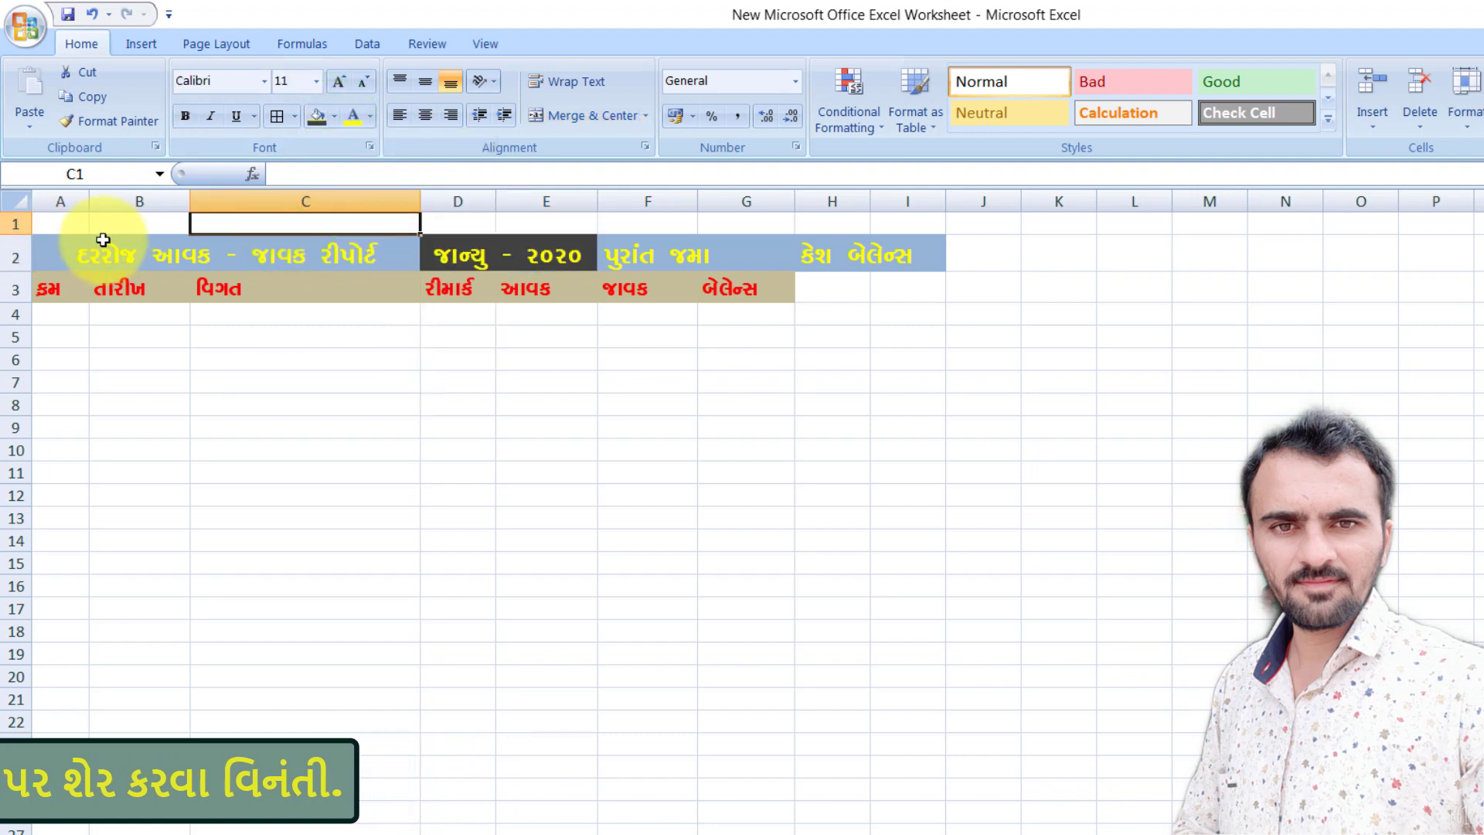
Merge and centre A1:I1 and enter 'લવ - કુશ હિલ્સ' in 21-point KAP127
{"action": "mouse_move", "coordinate": [71, 223]}
{"action": "left_mouse_down"}
{"action": "mouse_move", "coordinate": [570, 242]}
{"action": "mouse_move", "coordinate": [900, 212]}
{"action": "left_mouse_up"}
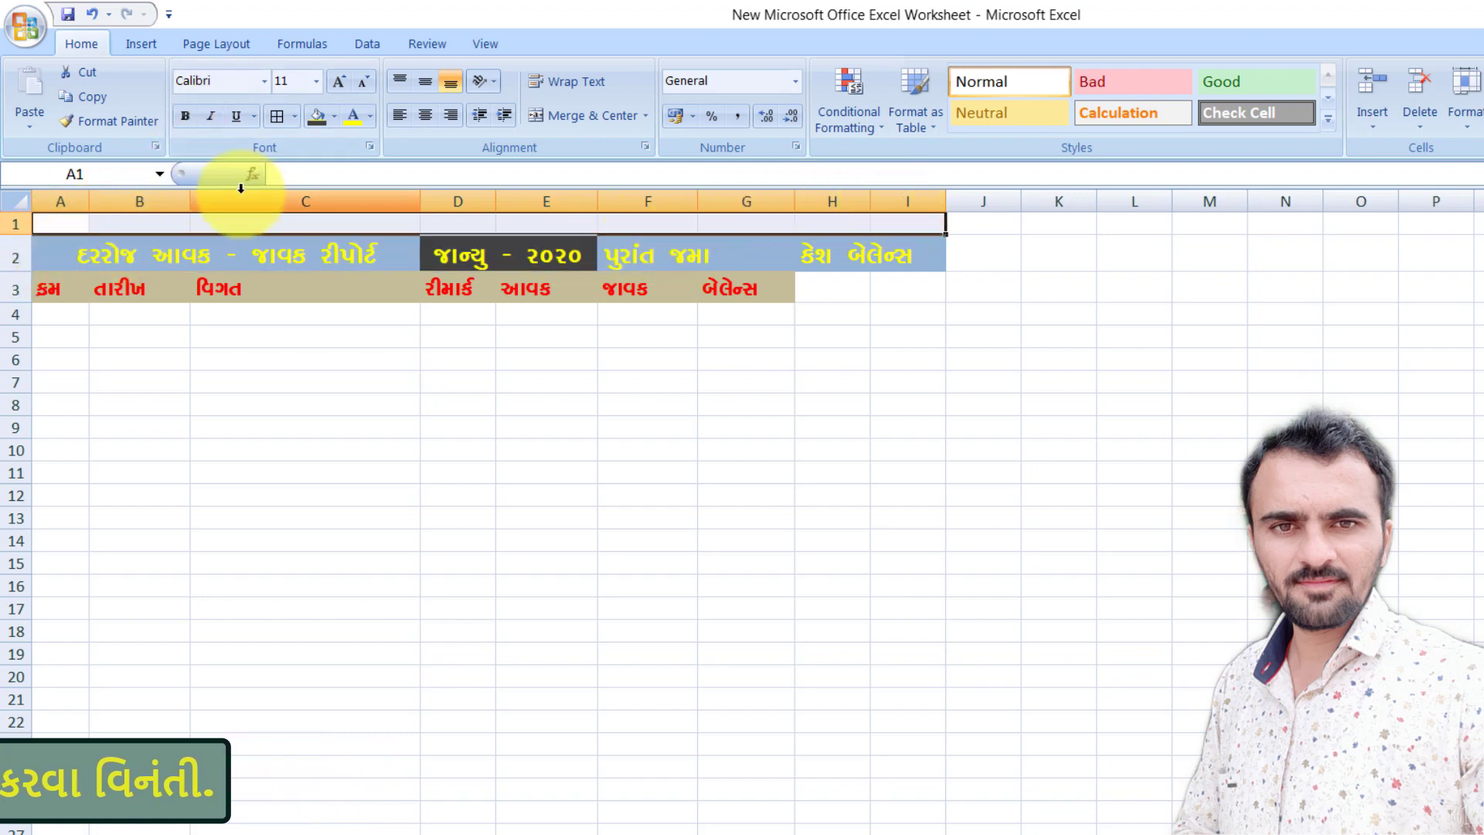
{"action": "left_click", "coordinate": [613, 115]}
{"action": "left_click", "coordinate": [250, 83]}
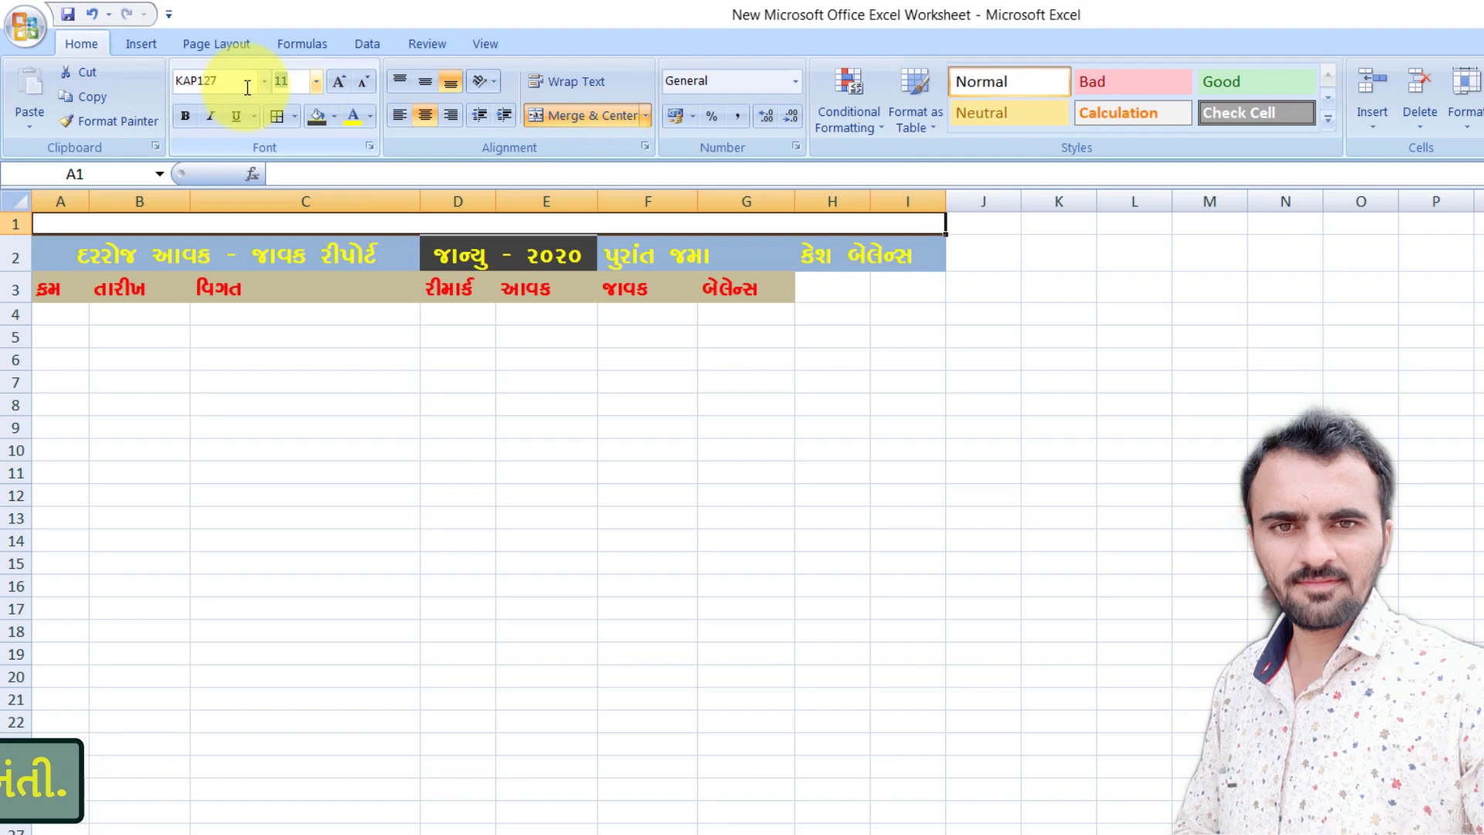
{"action": "type", "text": "21"}
{"action": "key", "text": "Return"}
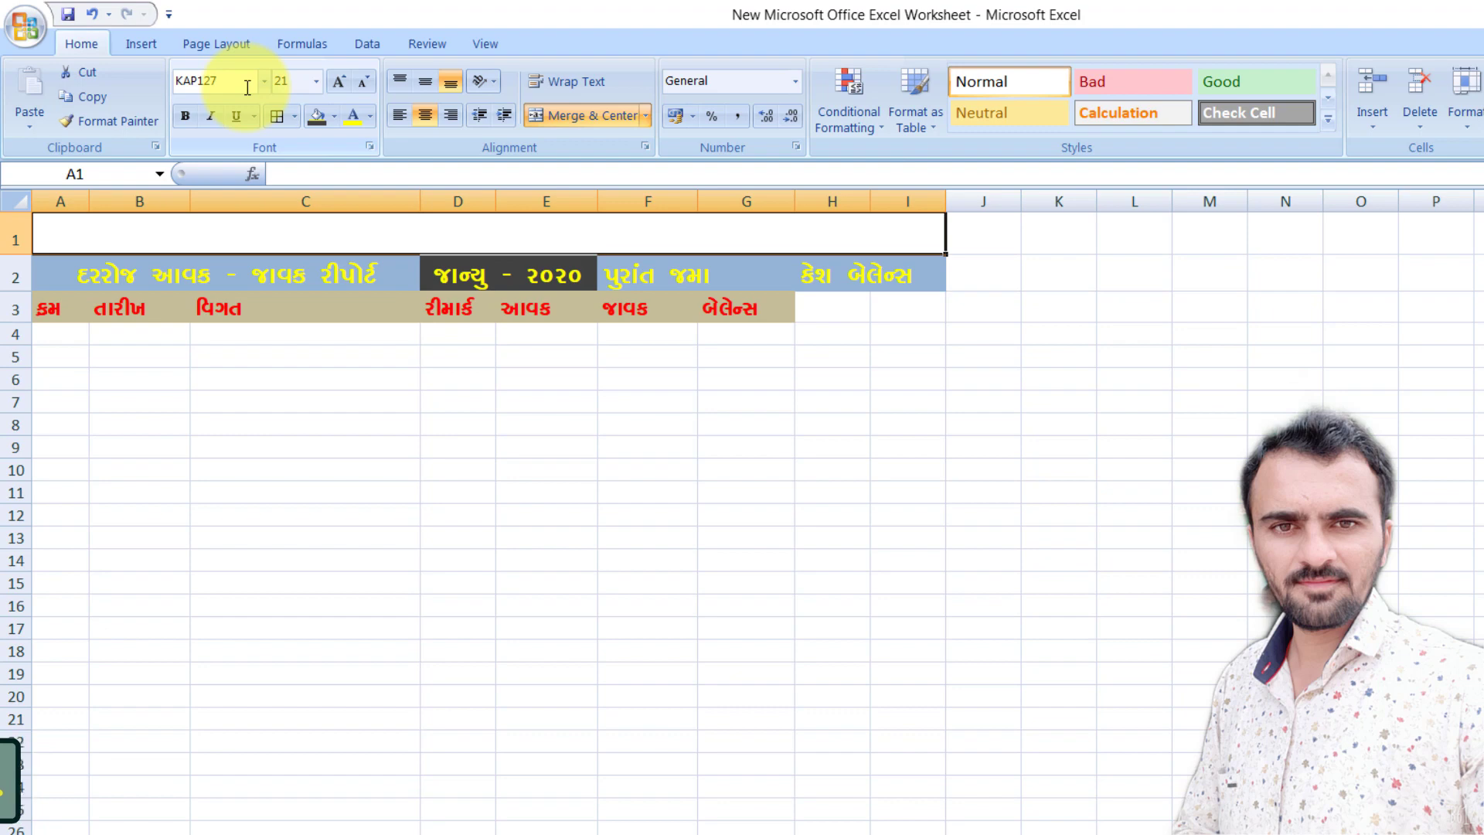
{"action": "type", "text": ",J < S]X"}
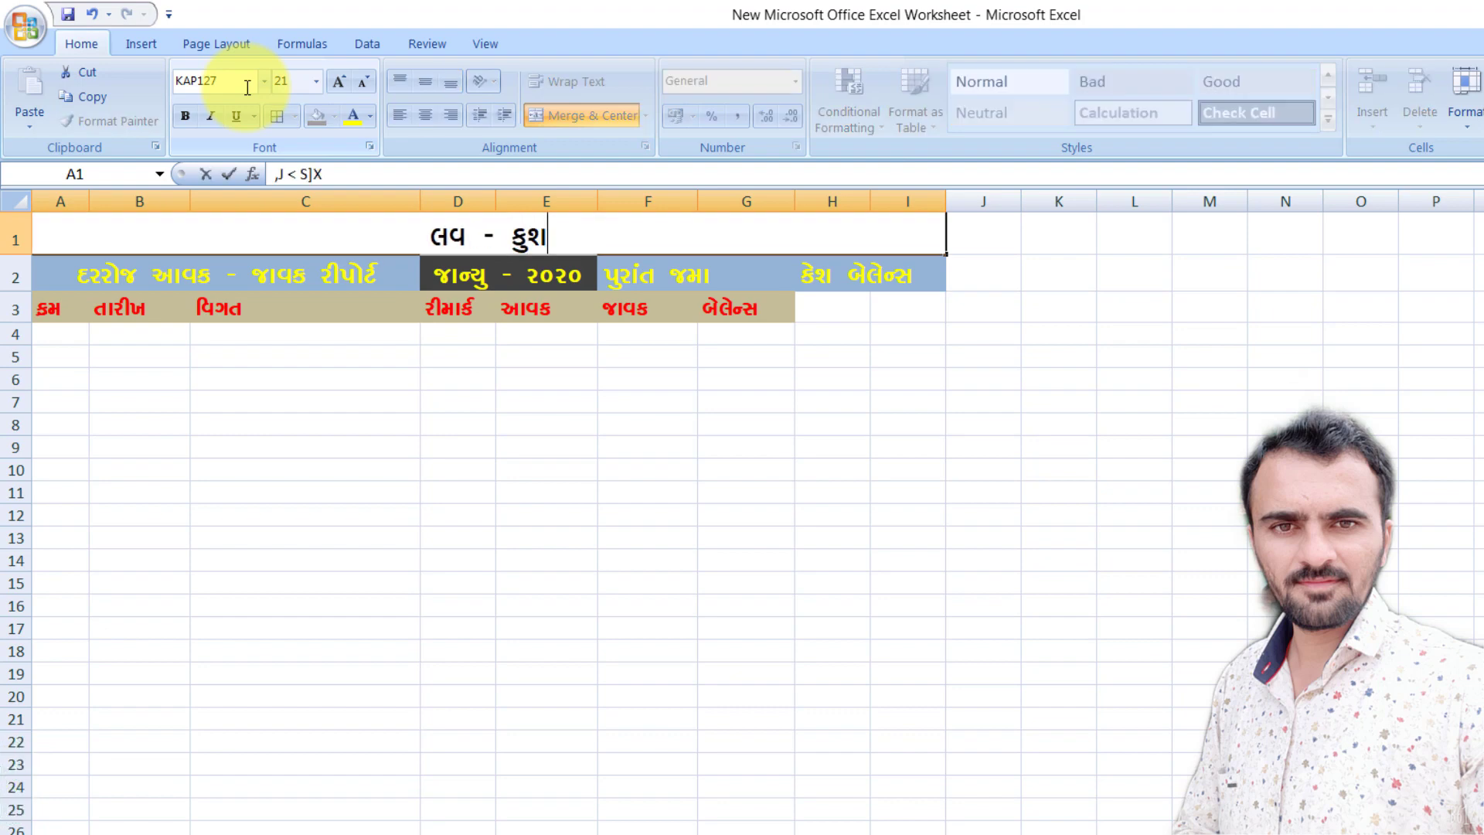
{"action": "type", "text": " ICÿ;"}
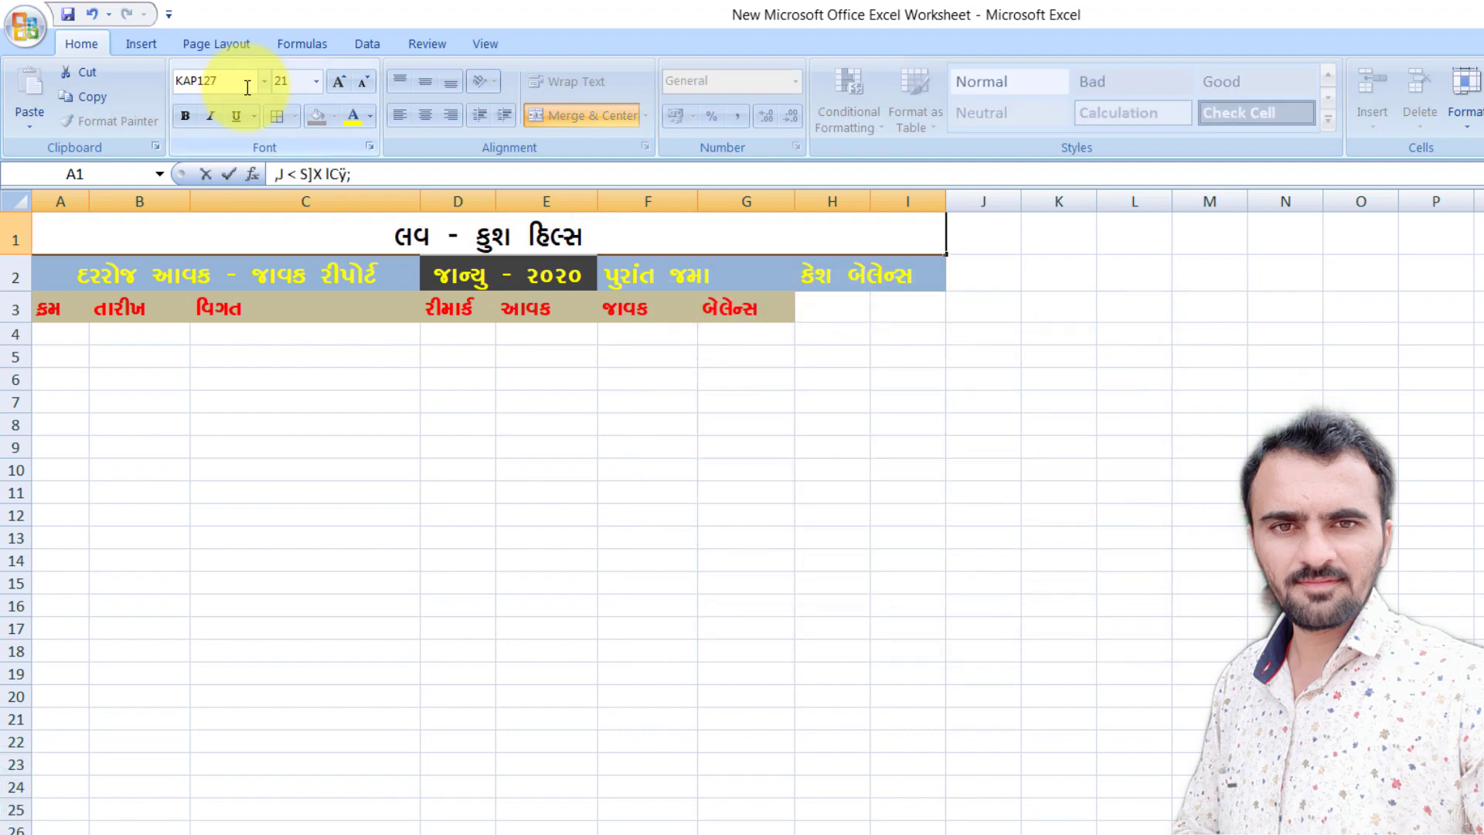
{"action": "left_click_drag", "start_coordinate": [735, 331], "coordinate": [731, 310]}
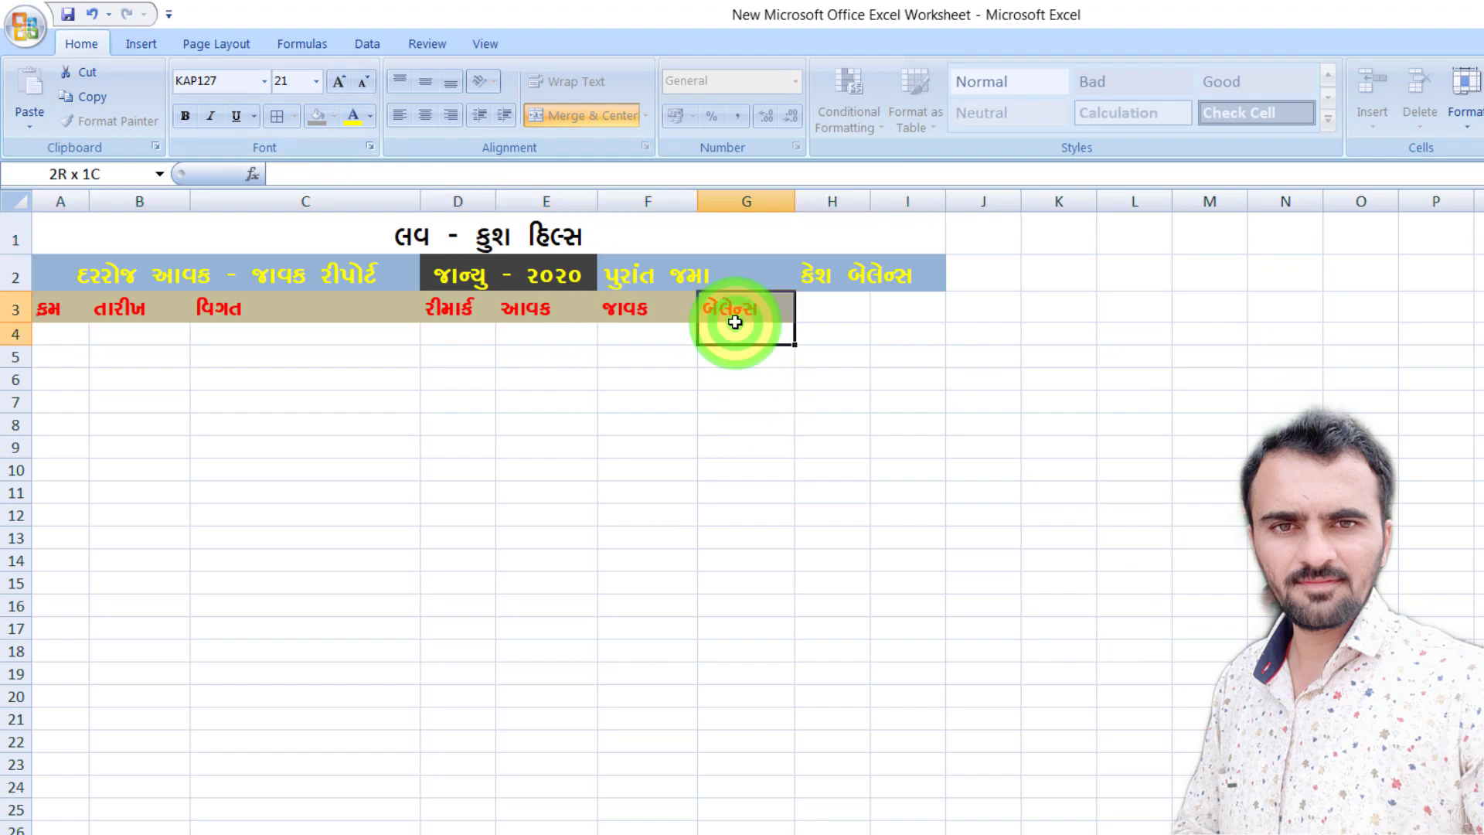
Bold the row-1 heading, fill it light red and colour its text dark blue
{"action": "left_click", "coordinate": [614, 232]}
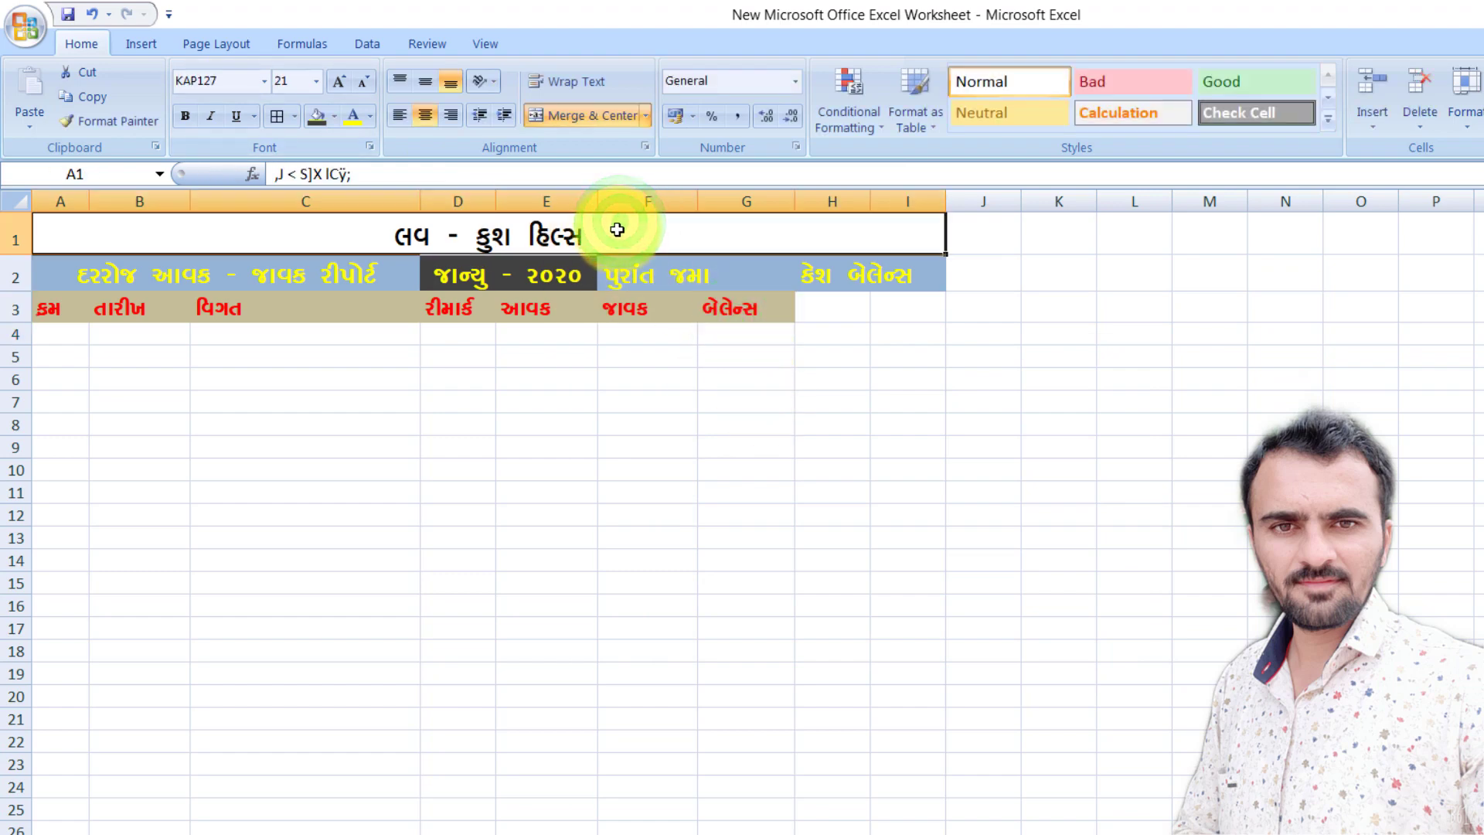
{"action": "left_click", "coordinate": [187, 118]}
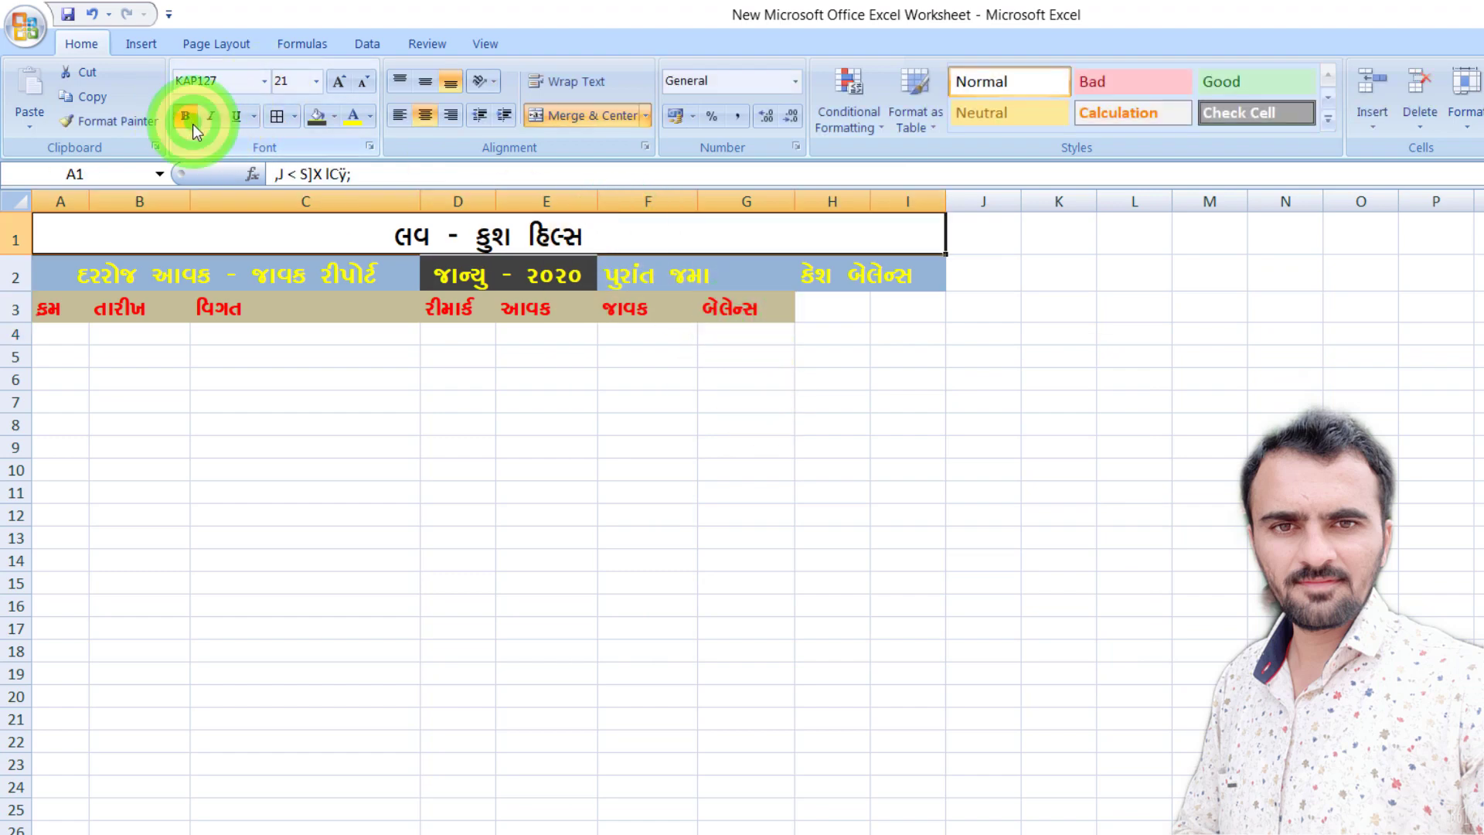
{"action": "left_click", "coordinate": [334, 118]}
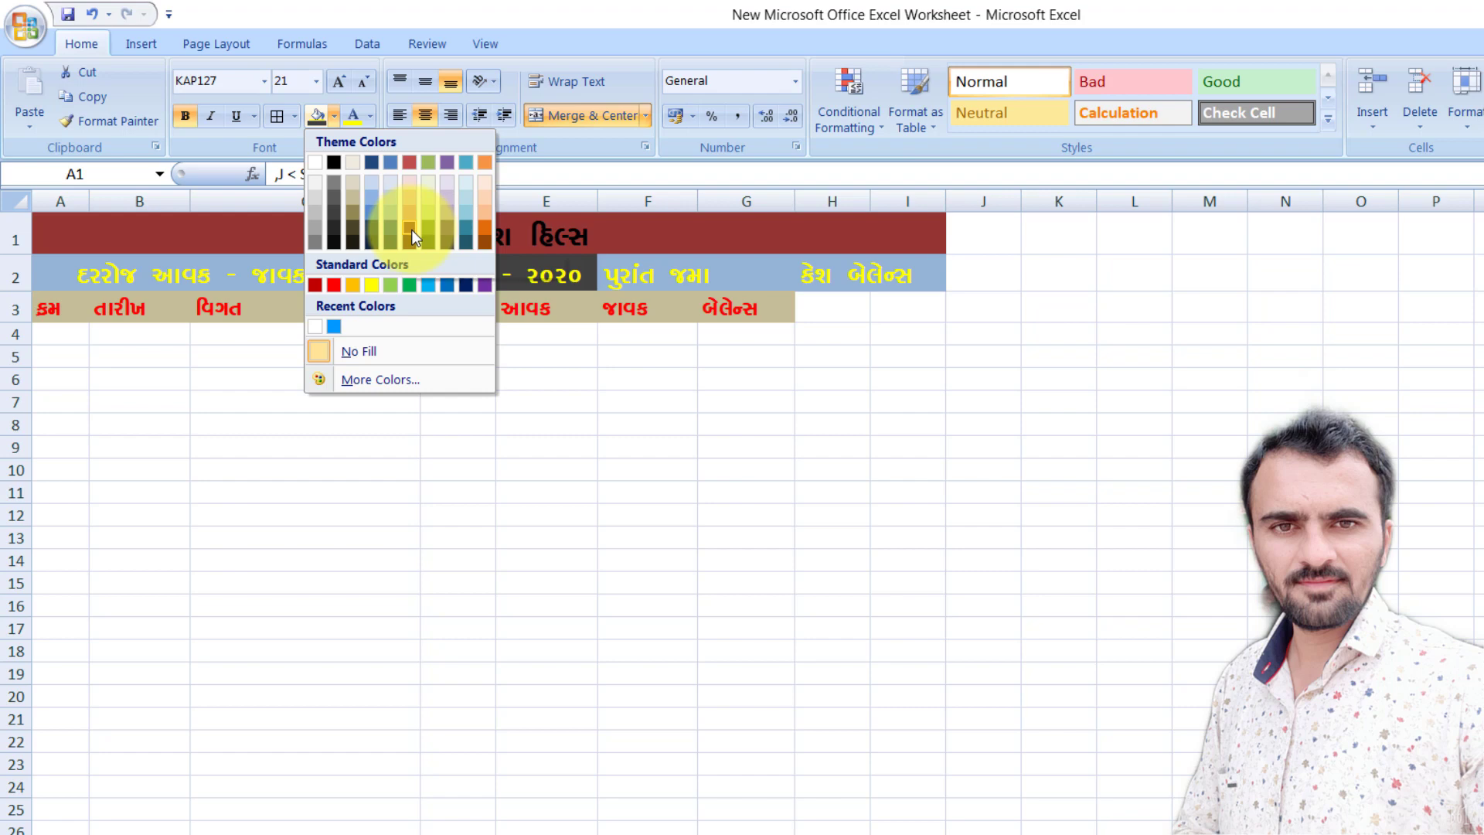
{"action": "left_click", "coordinate": [415, 209]}
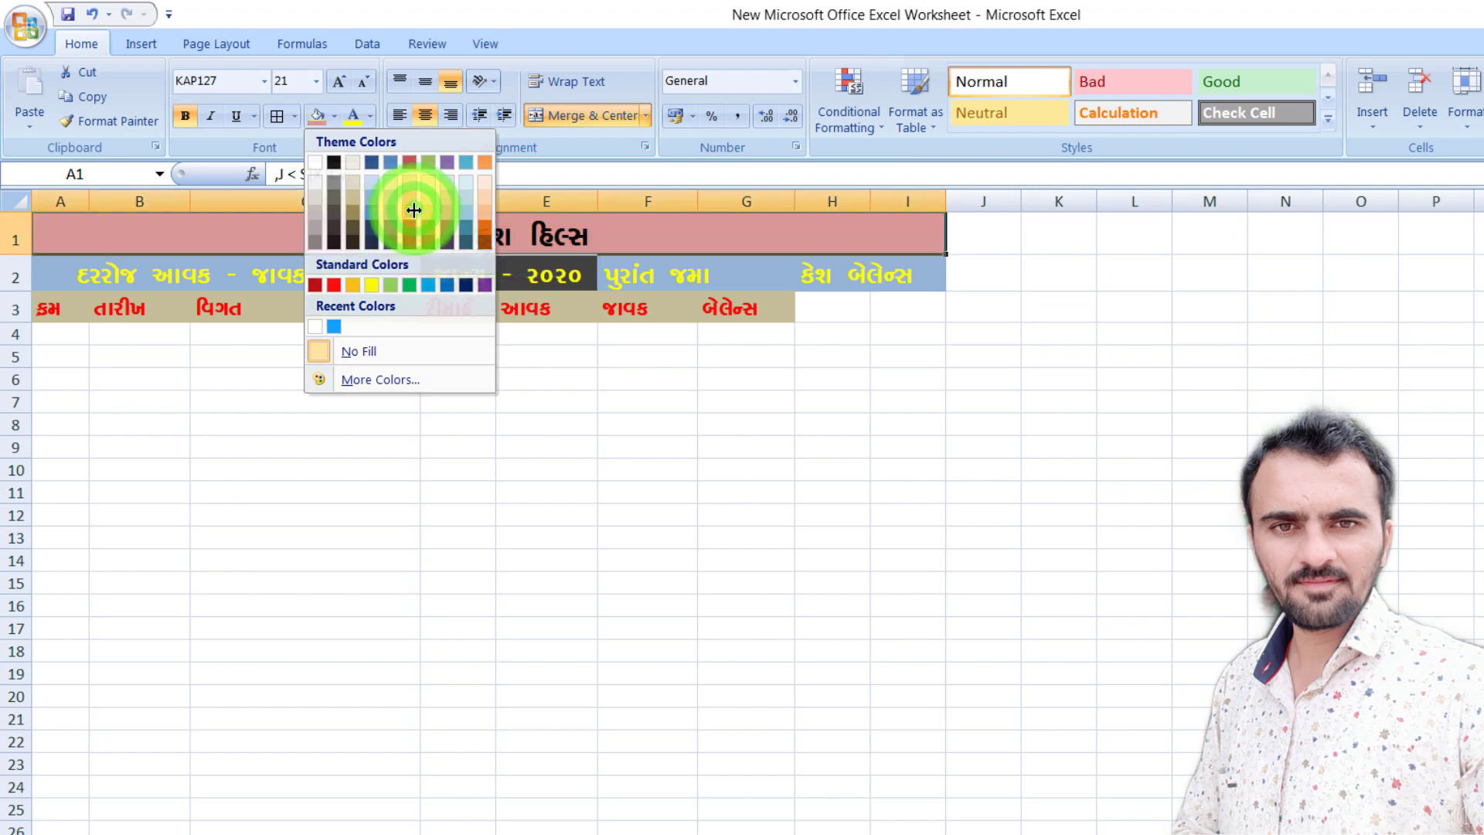
{"action": "left_click", "coordinate": [372, 115]}
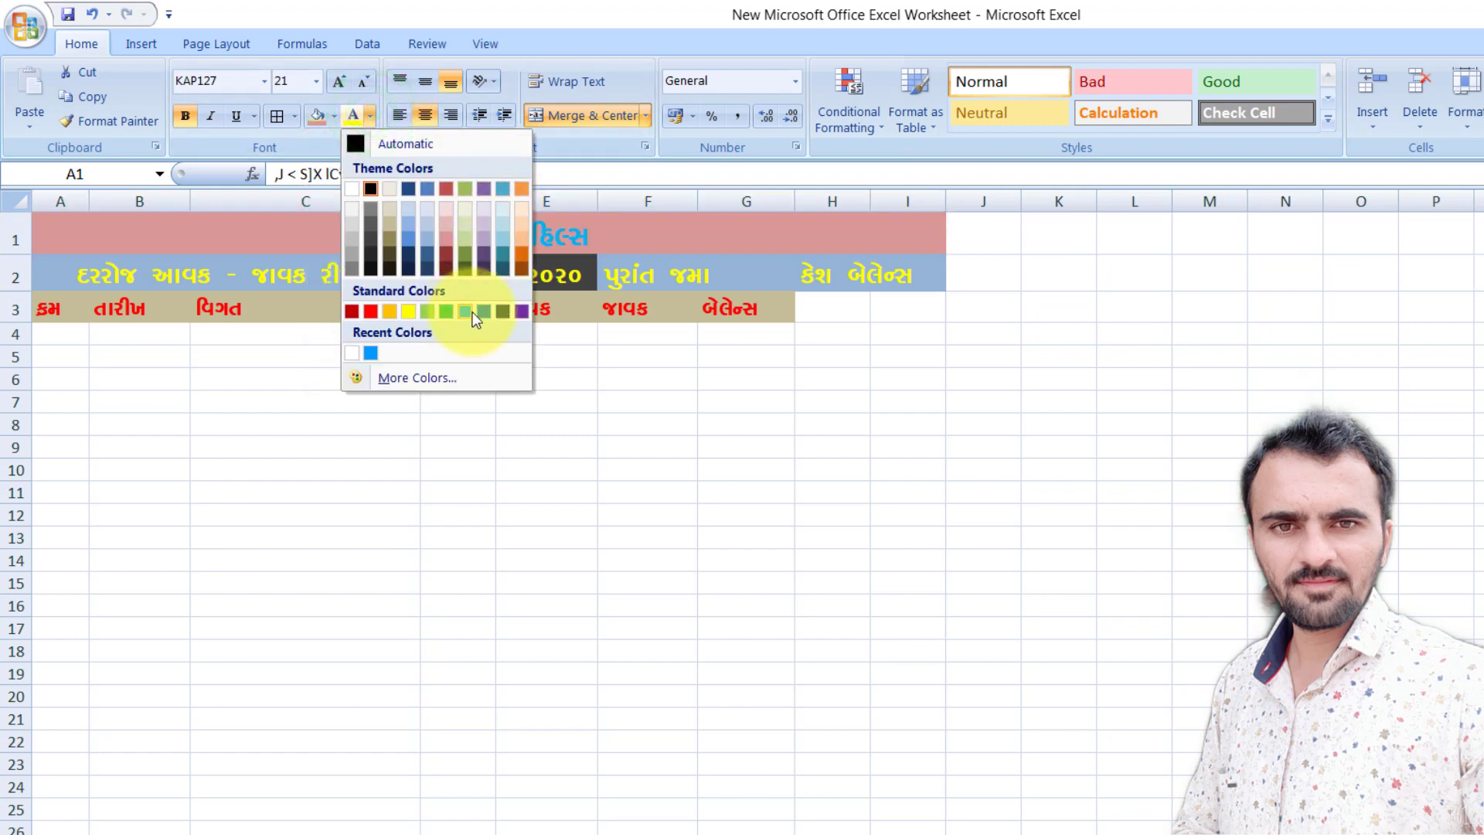
{"action": "left_click", "coordinate": [503, 311]}
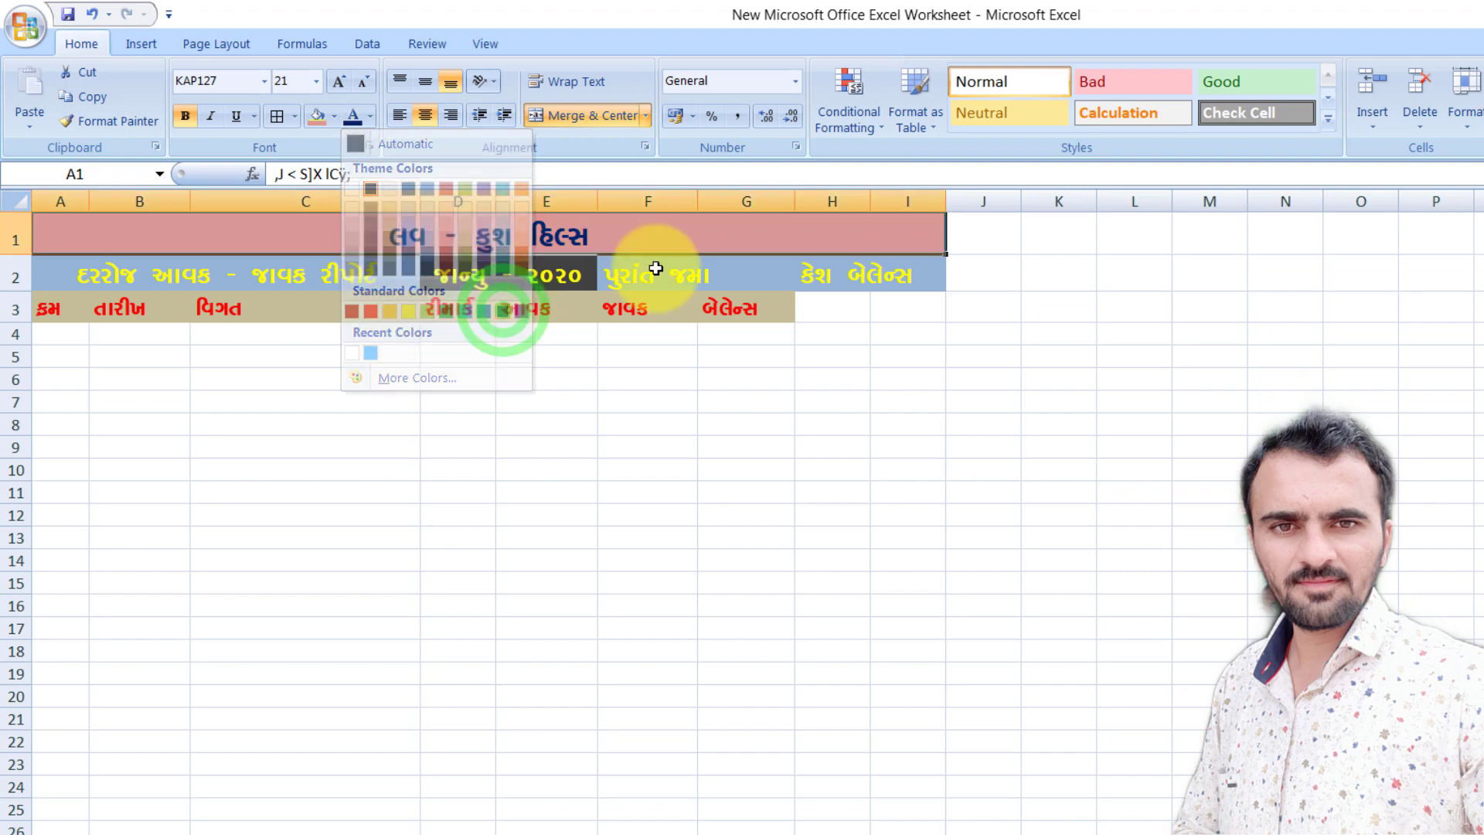
{"action": "left_click", "coordinate": [719, 313]}
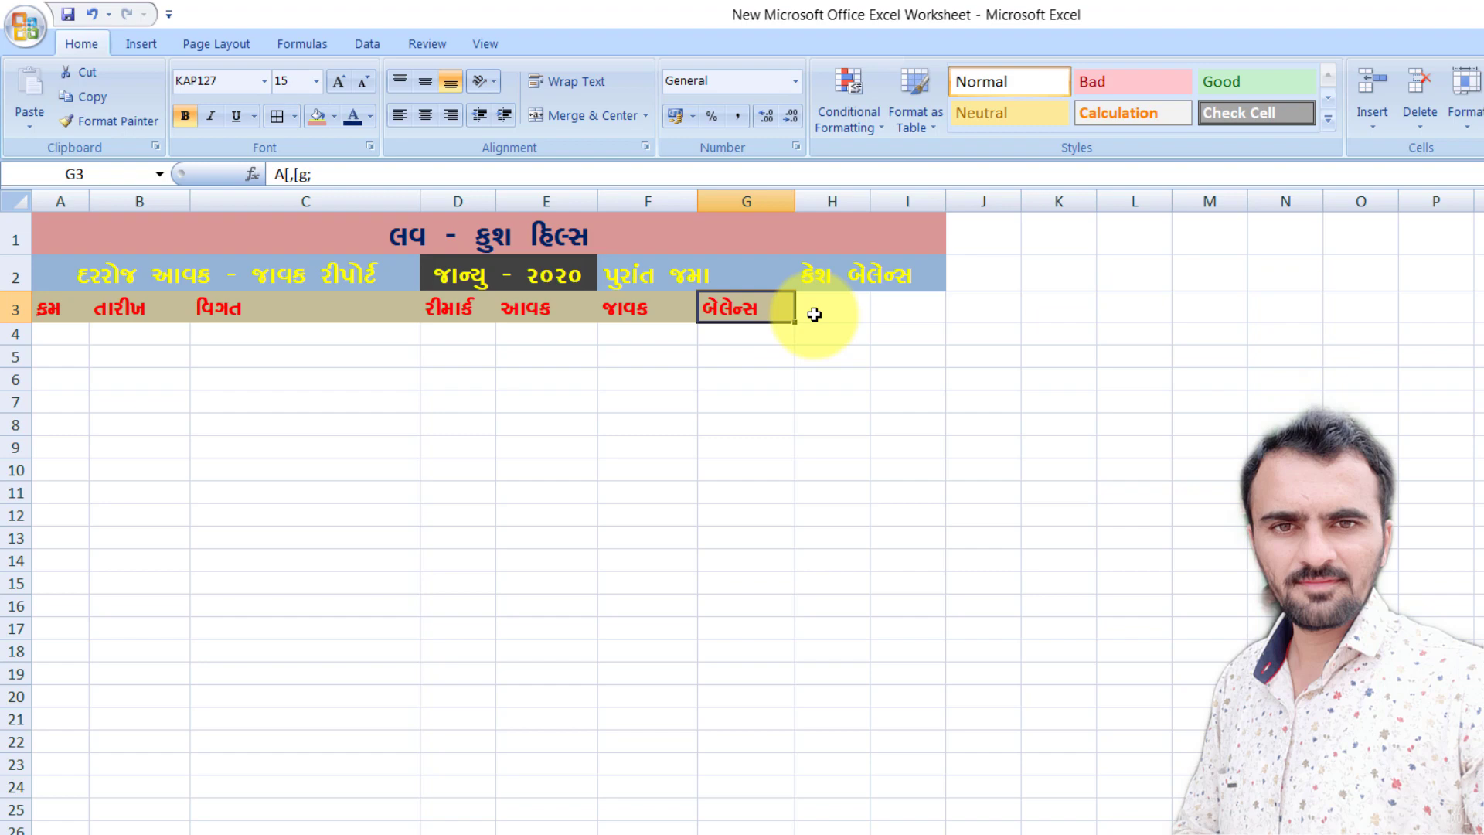
Copy G3's tan heading formatting onto H3 with Format Painter
{"action": "left_click", "coordinate": [814, 314]}
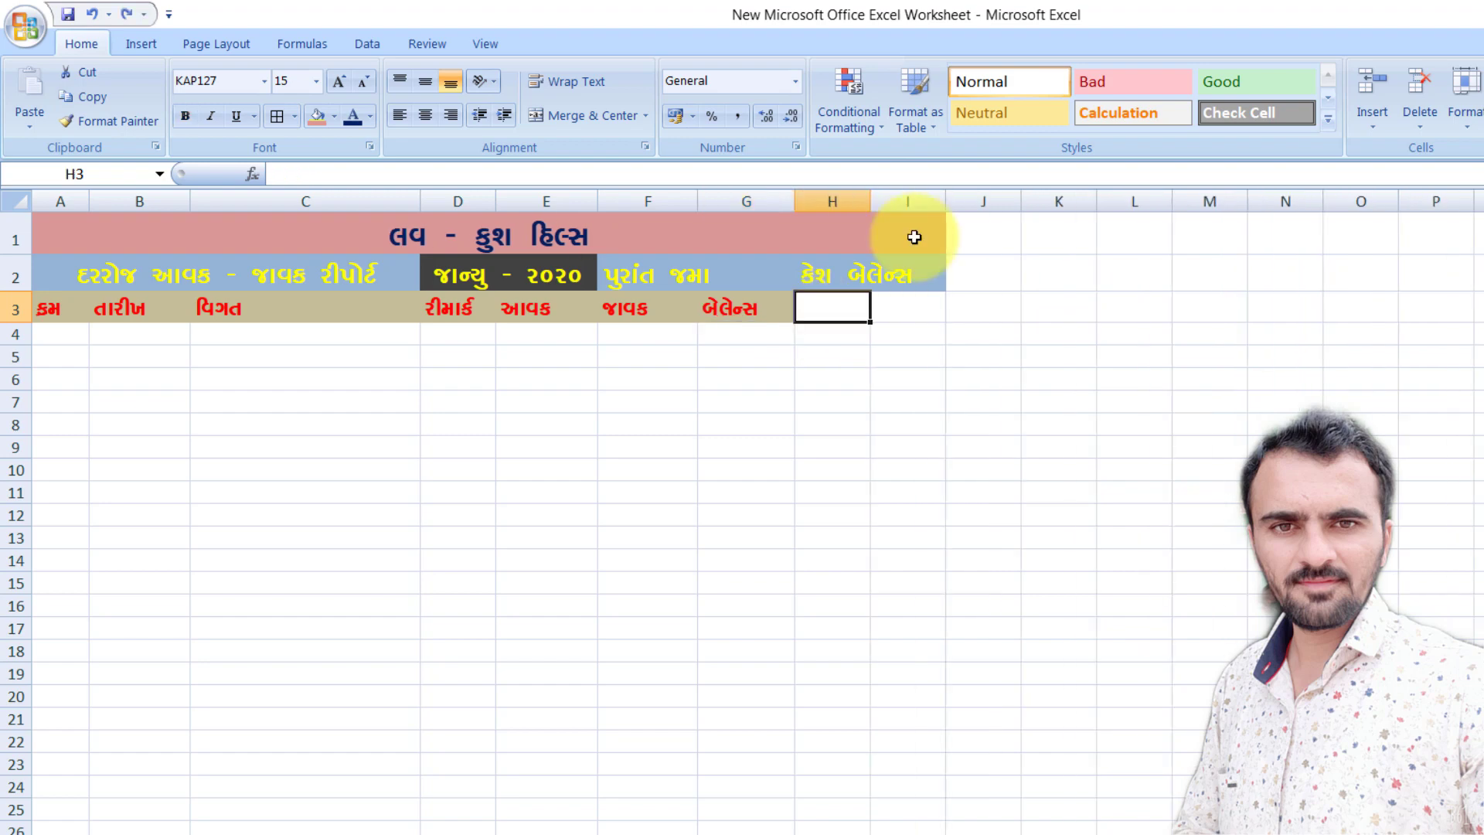
{"action": "left_click", "coordinate": [814, 313]}
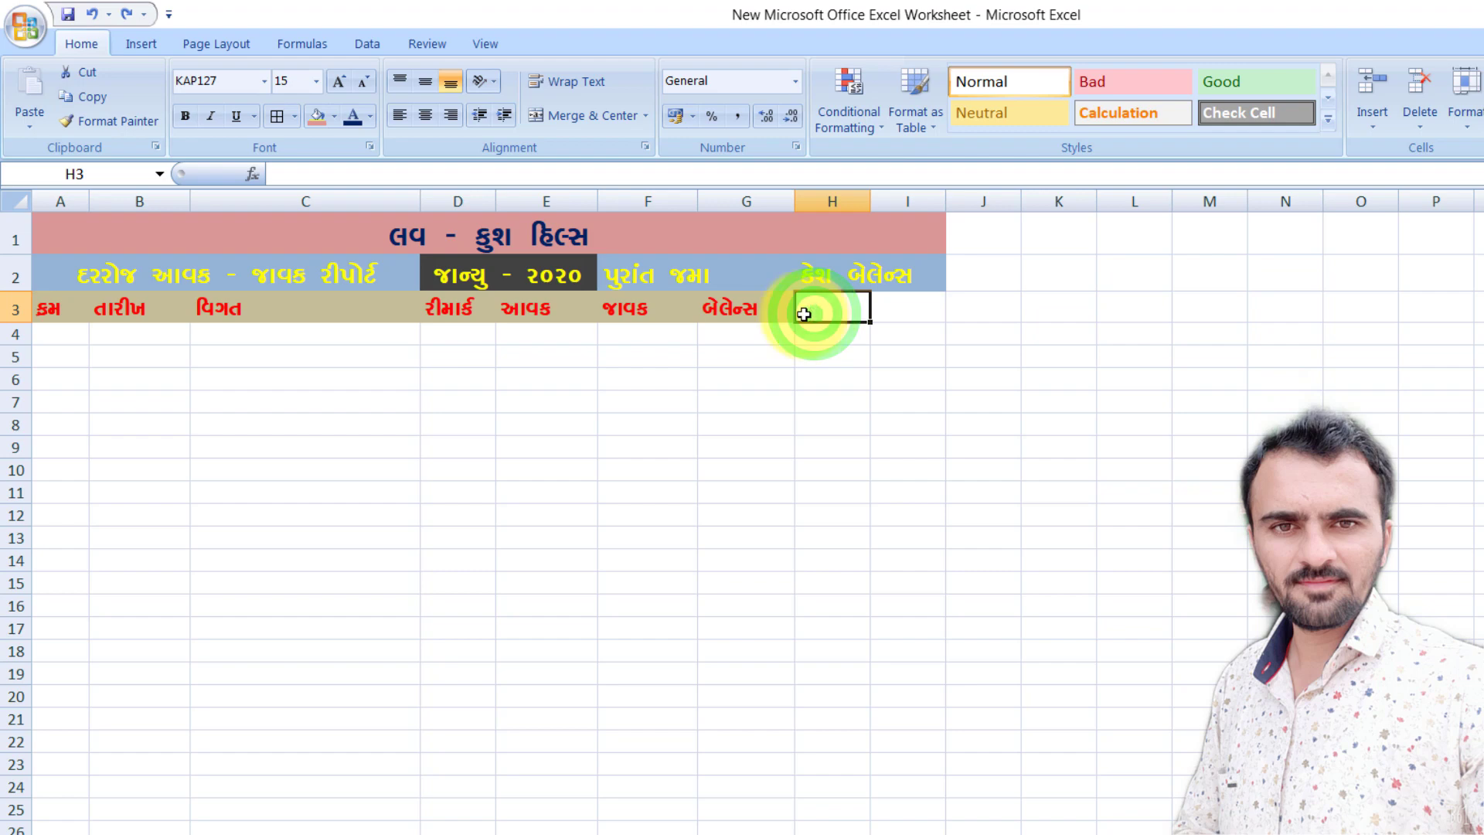
{"action": "left_click", "coordinate": [835, 298]}
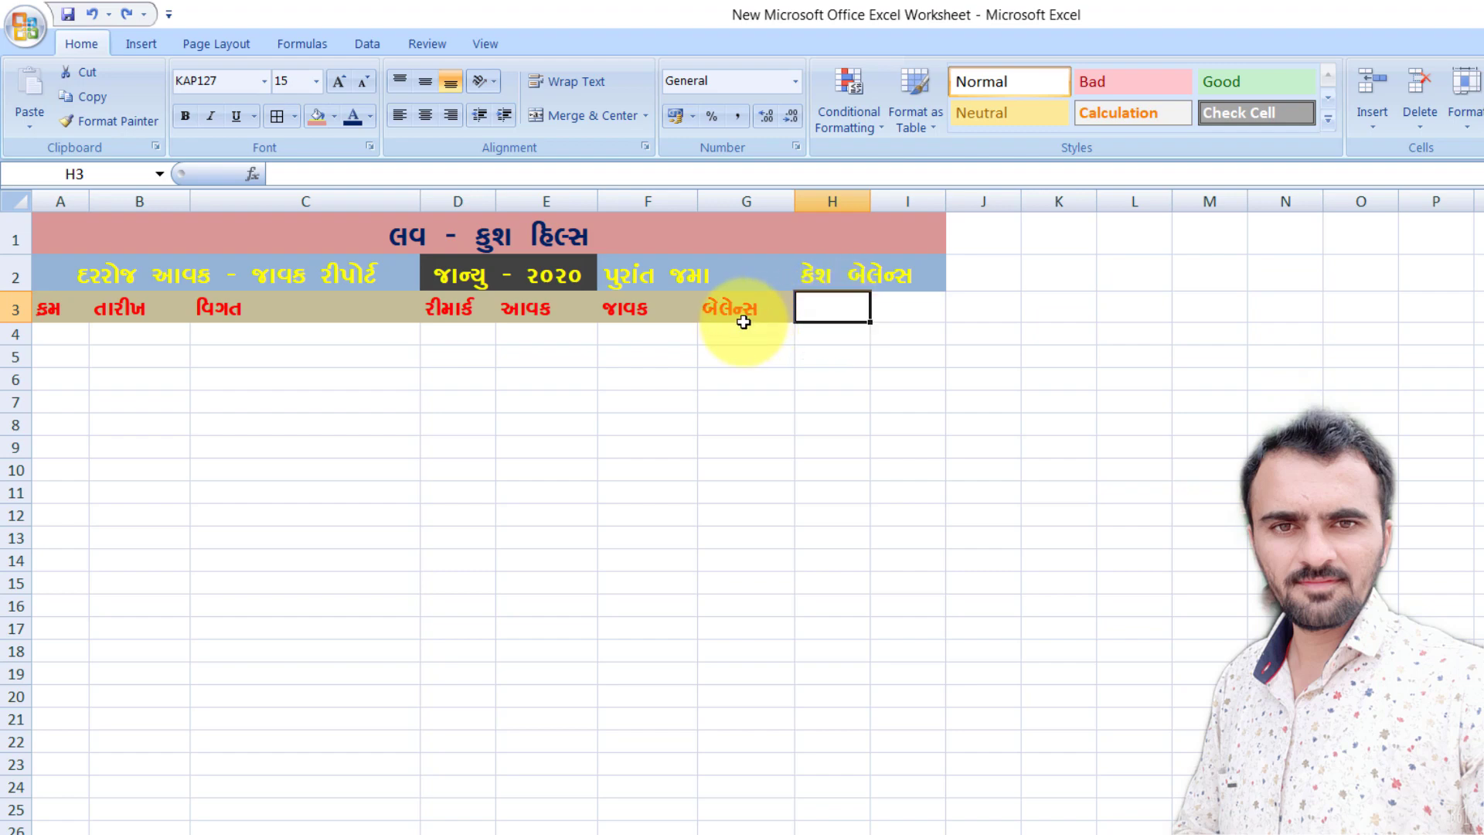
{"action": "left_click", "coordinate": [765, 311]}
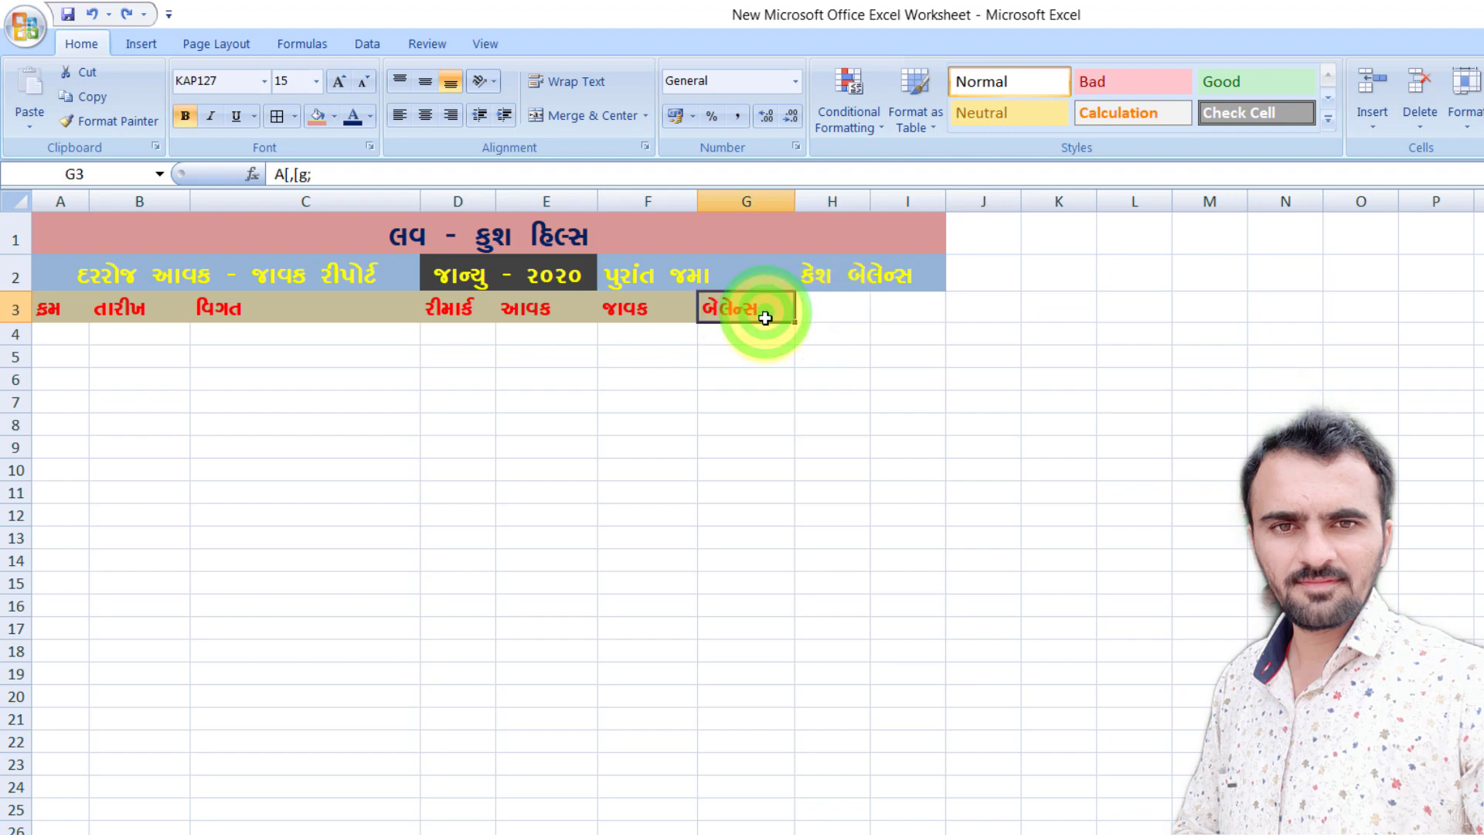
{"action": "left_click", "coordinate": [102, 123]}
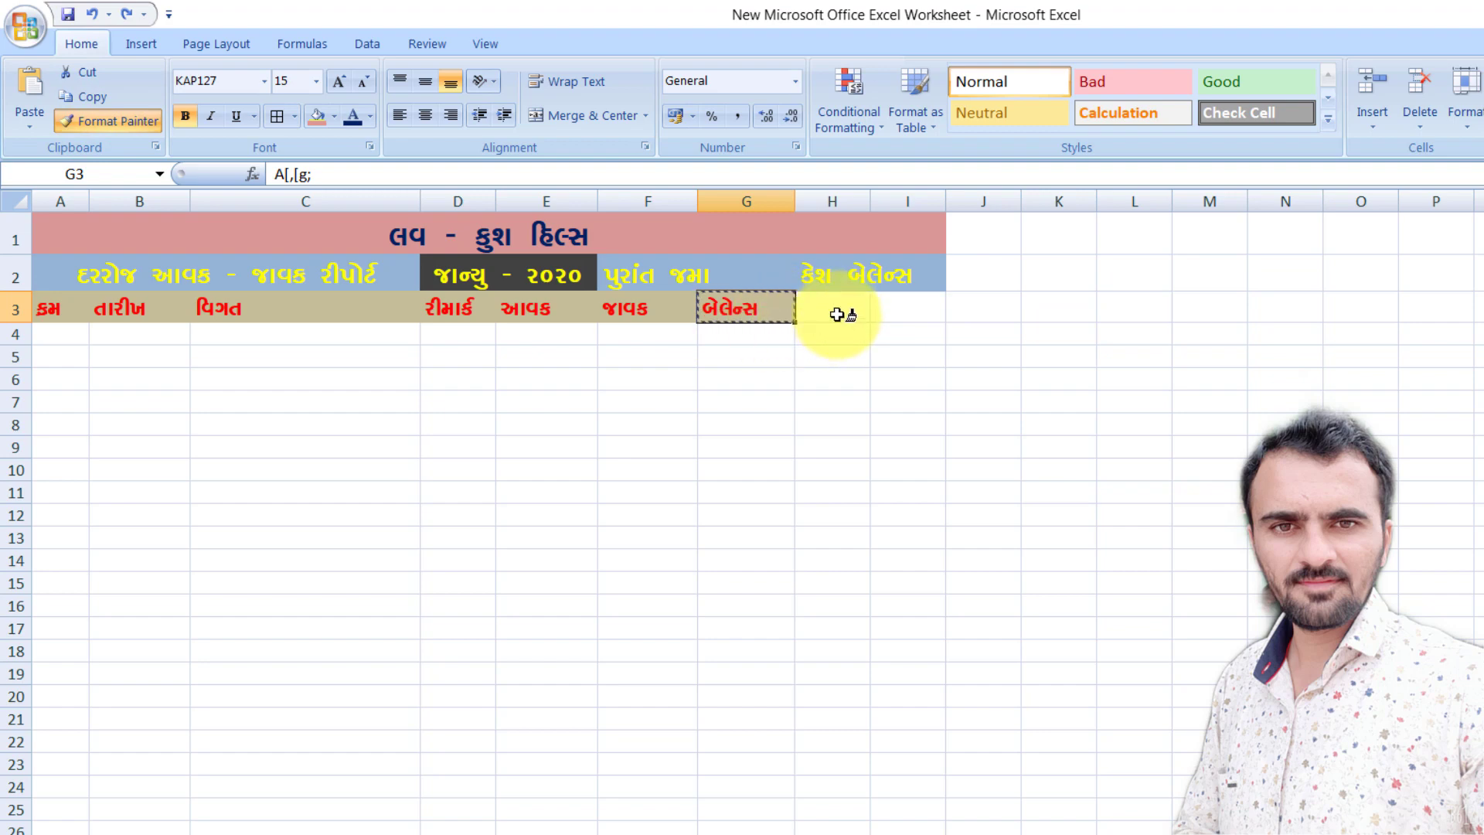
{"action": "left_click", "coordinate": [837, 314]}
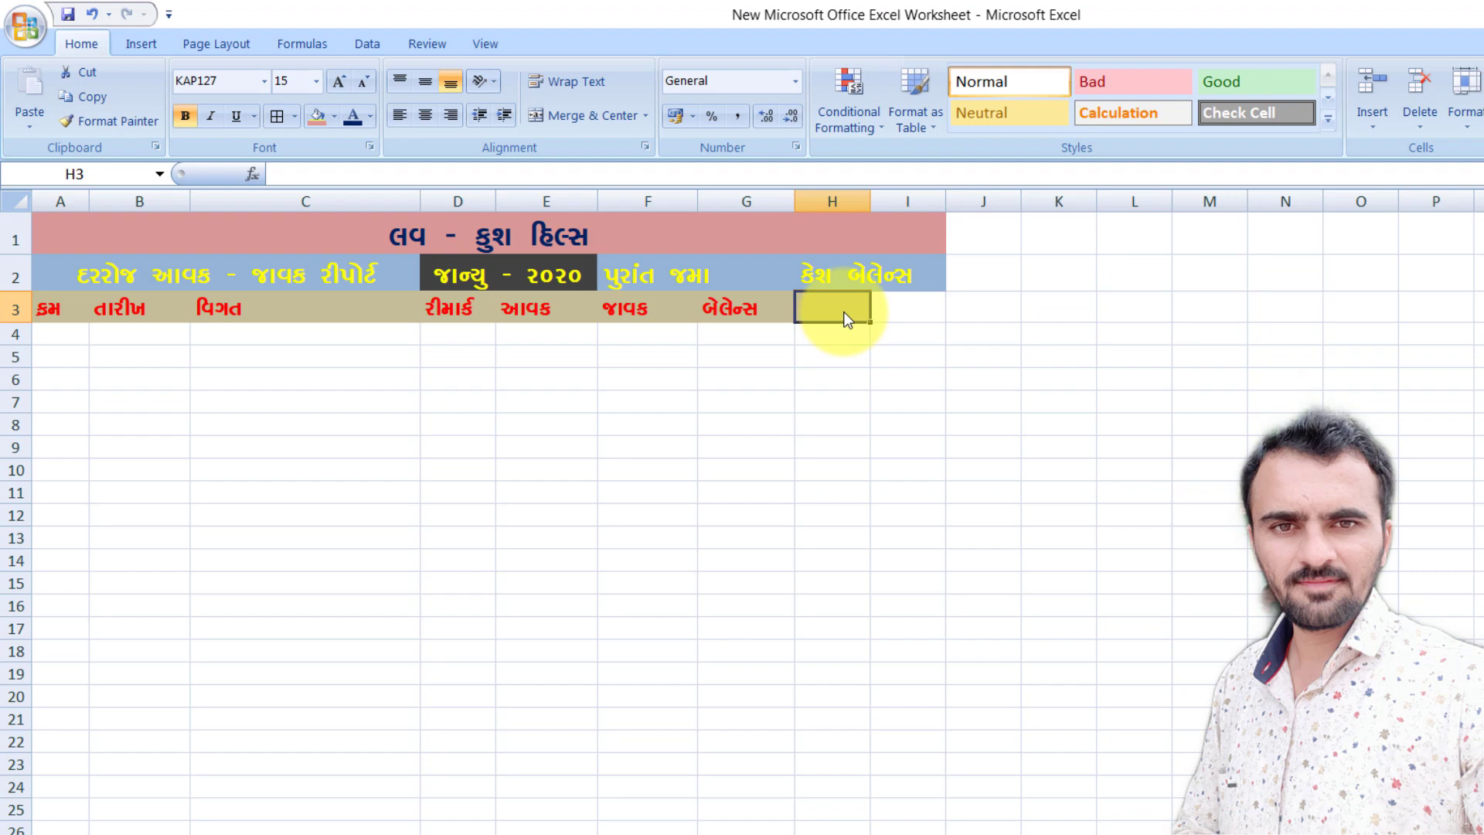
{"action": "key", "text": "Right"}
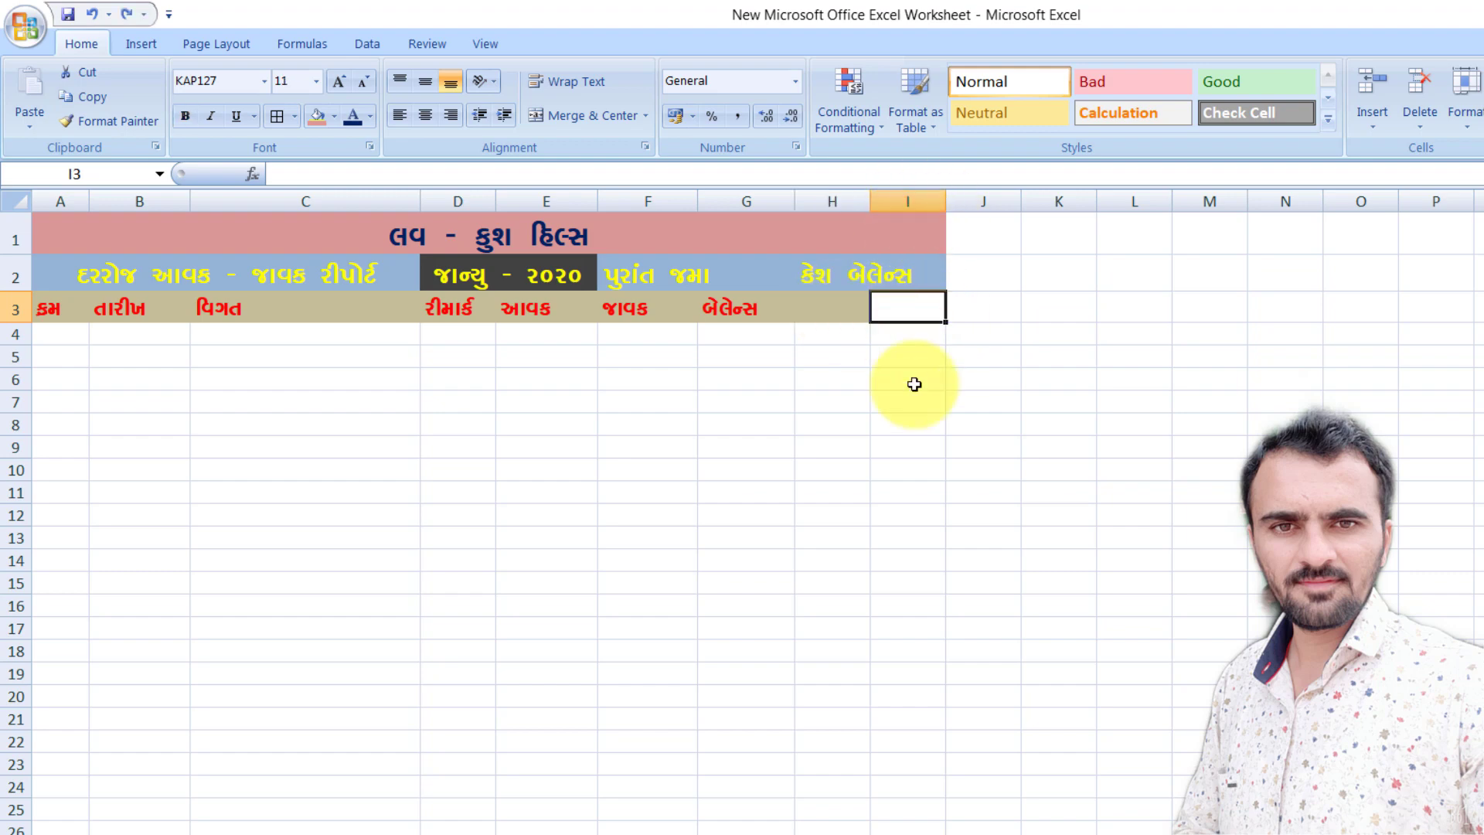
Delete column I and autofit column H to its heading
{"action": "left_click", "coordinate": [915, 203]}
{"action": "right_click", "coordinate": [914, 202]}
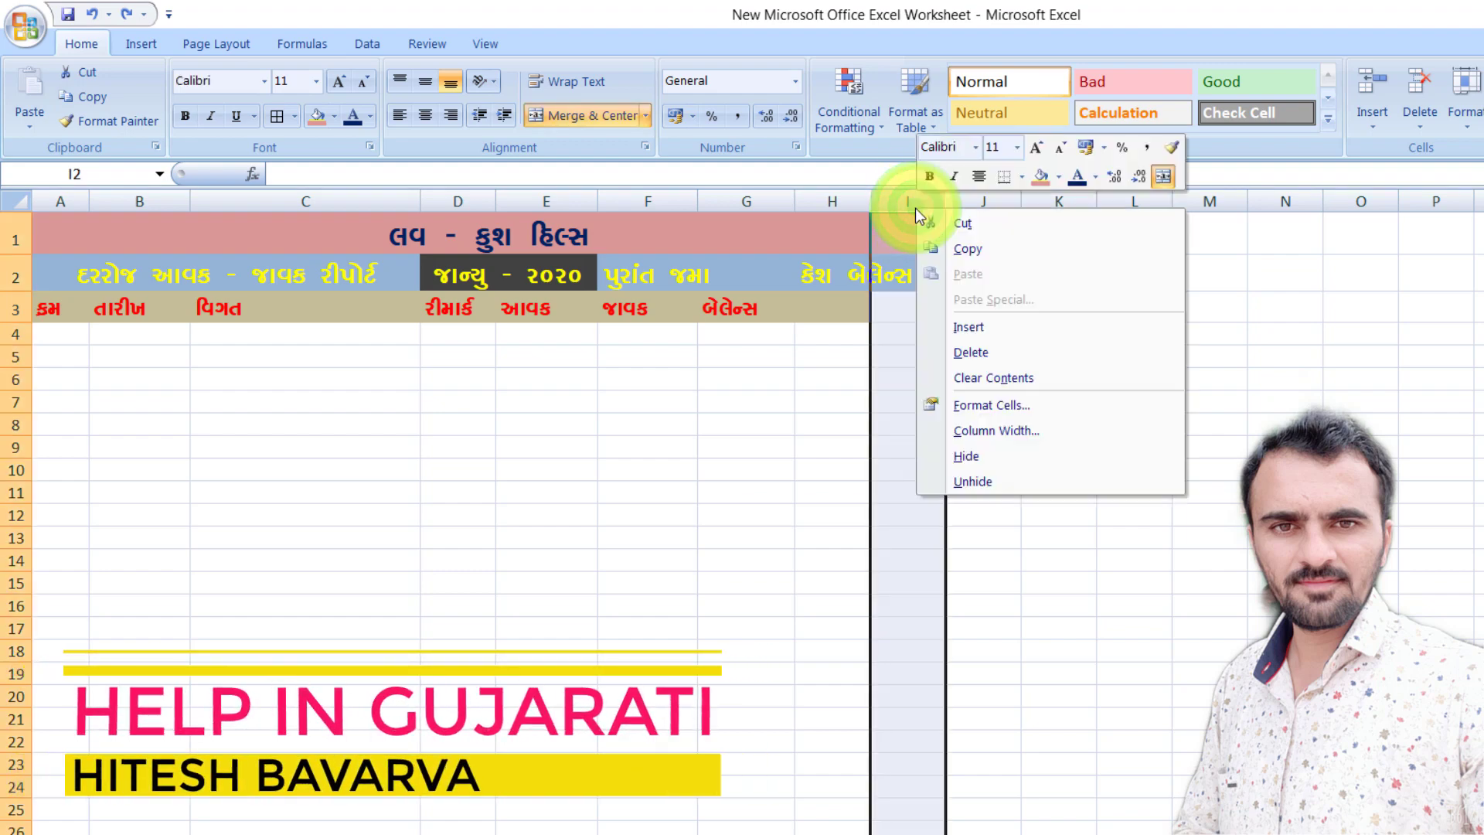
{"action": "left_click", "coordinate": [993, 356]}
{"action": "left_click", "coordinate": [826, 246]}
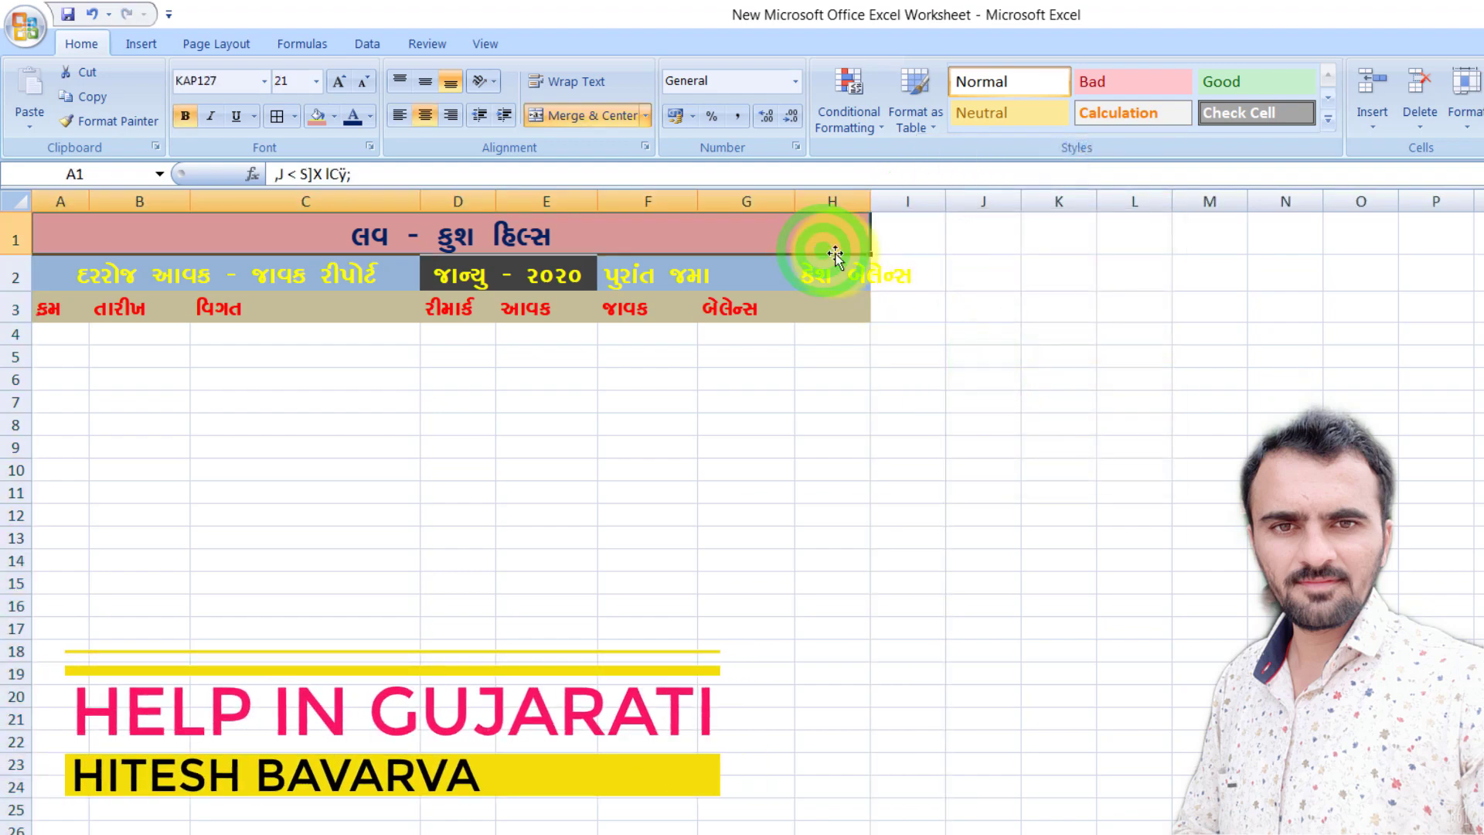
{"action": "double_click", "coordinate": [871, 199]}
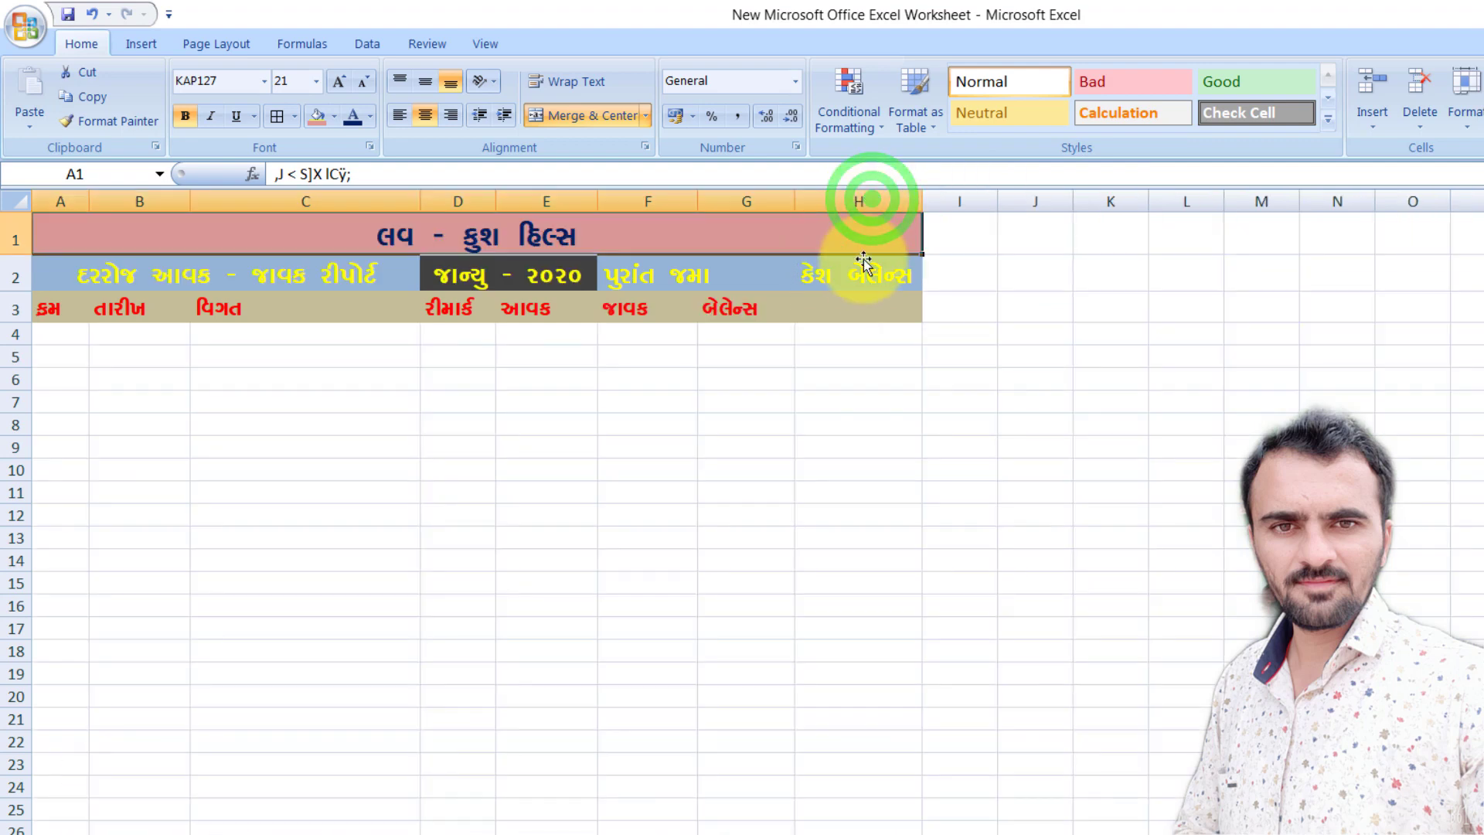
{"action": "left_click", "coordinate": [858, 307]}
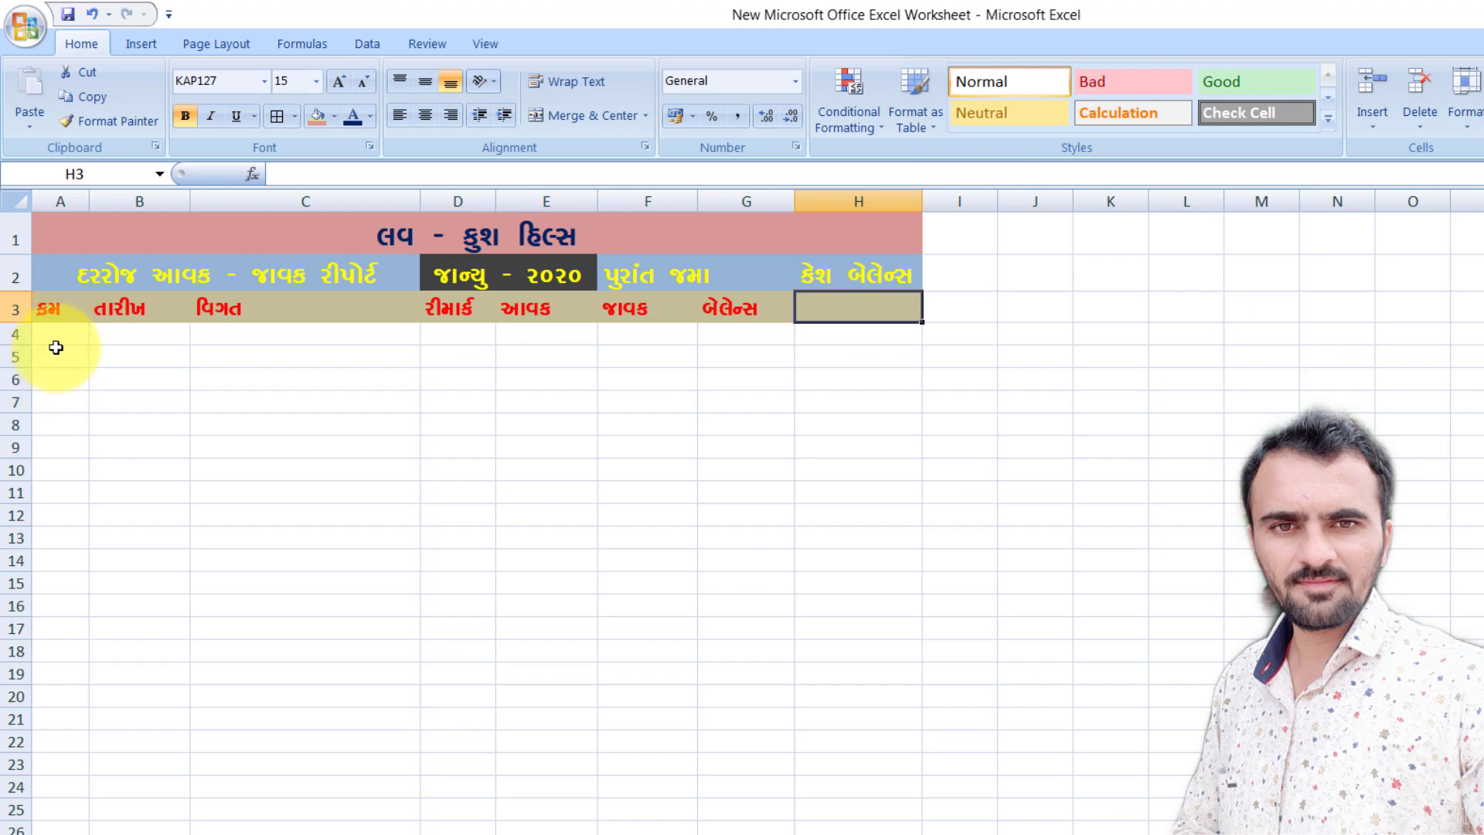
{"action": "left_click", "coordinate": [64, 334]}
Apply All Borders to the range A4:H20 to form the ruled entry grid
{"action": "left_click_drag", "start_coordinate": [63, 337], "coordinate": [812, 768]}
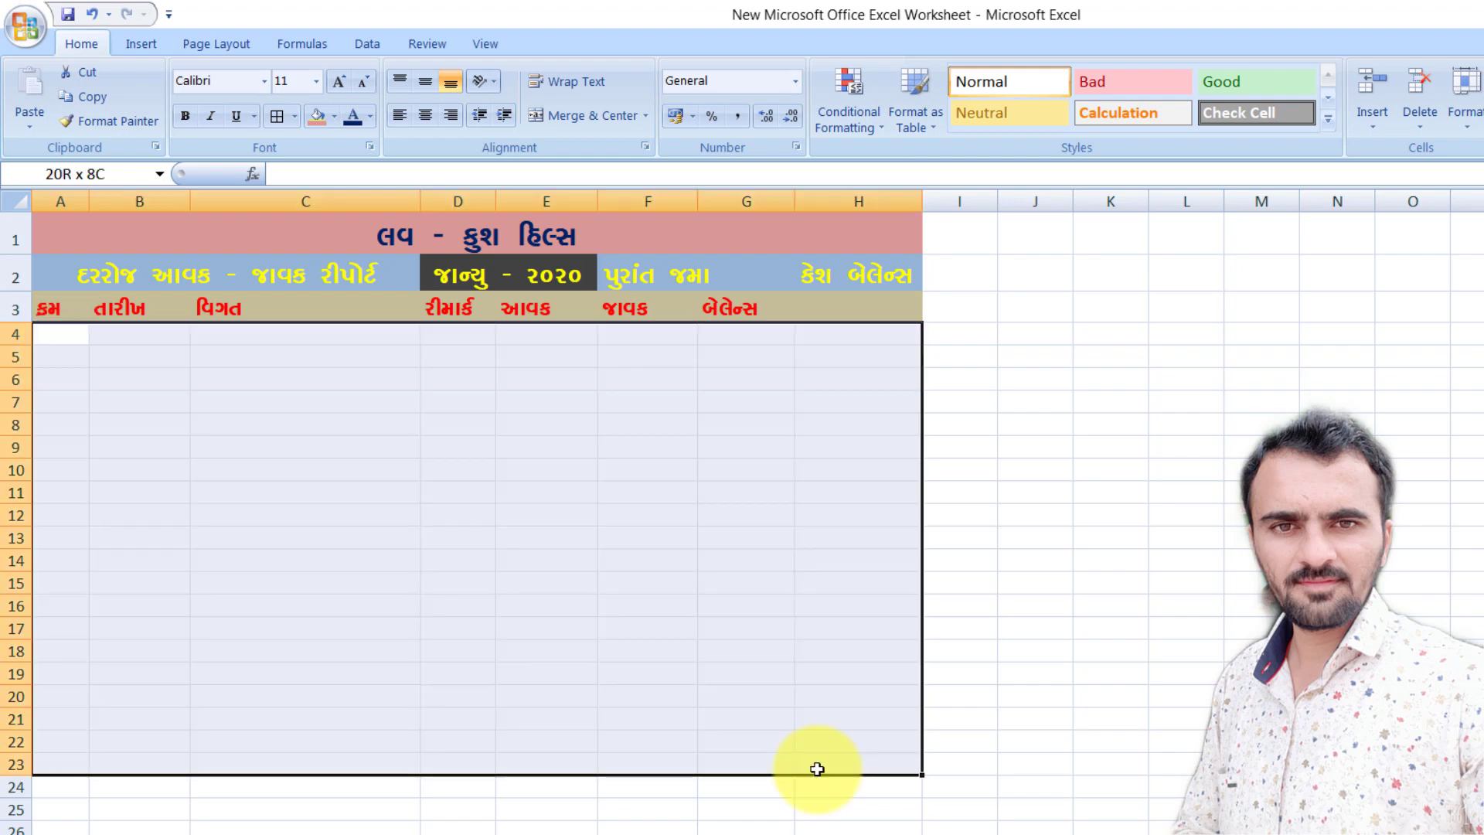
{"action": "left_click", "coordinate": [1194, 696]}
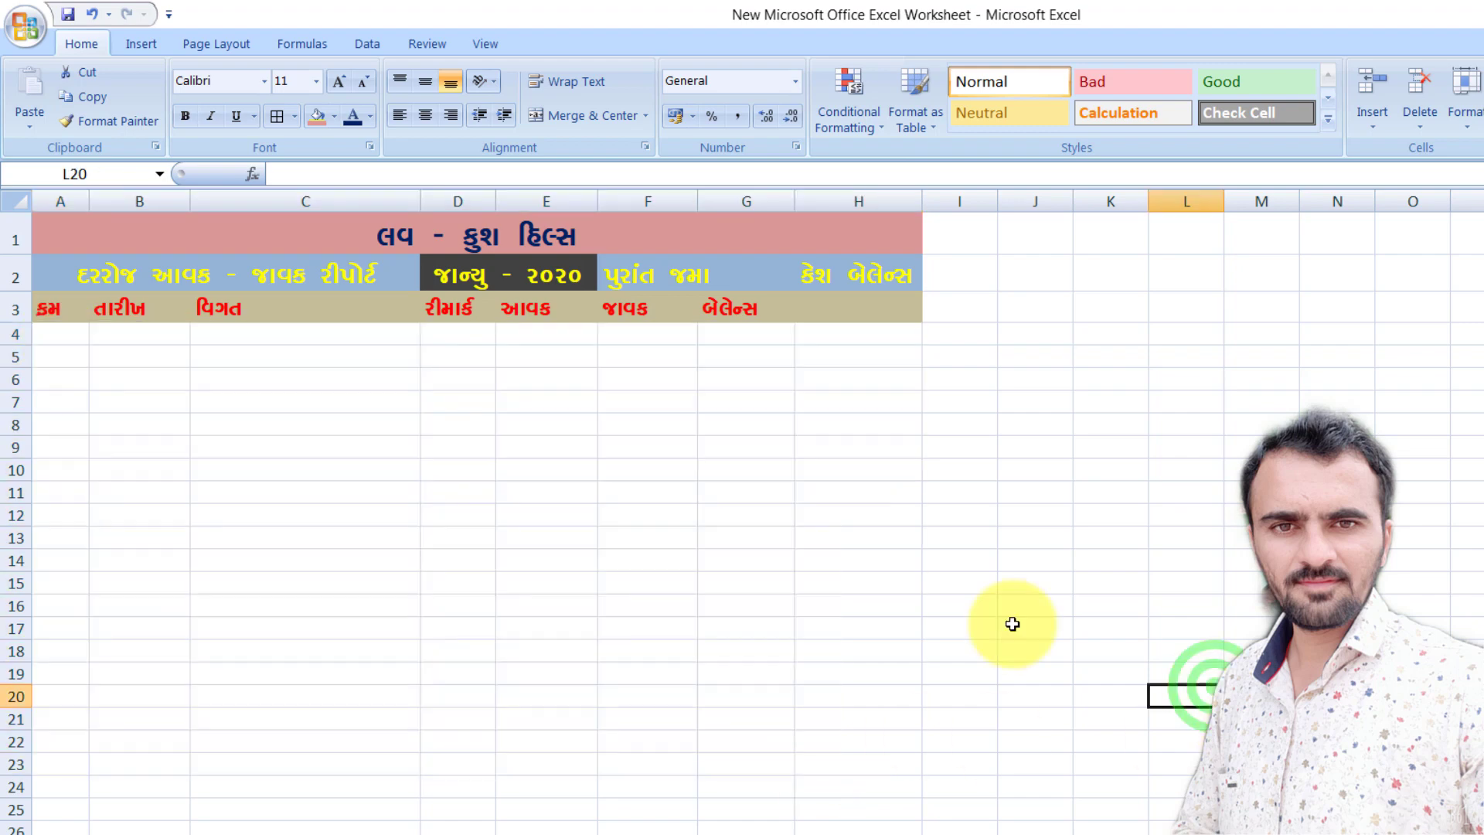
{"action": "left_click", "coordinate": [52, 333]}
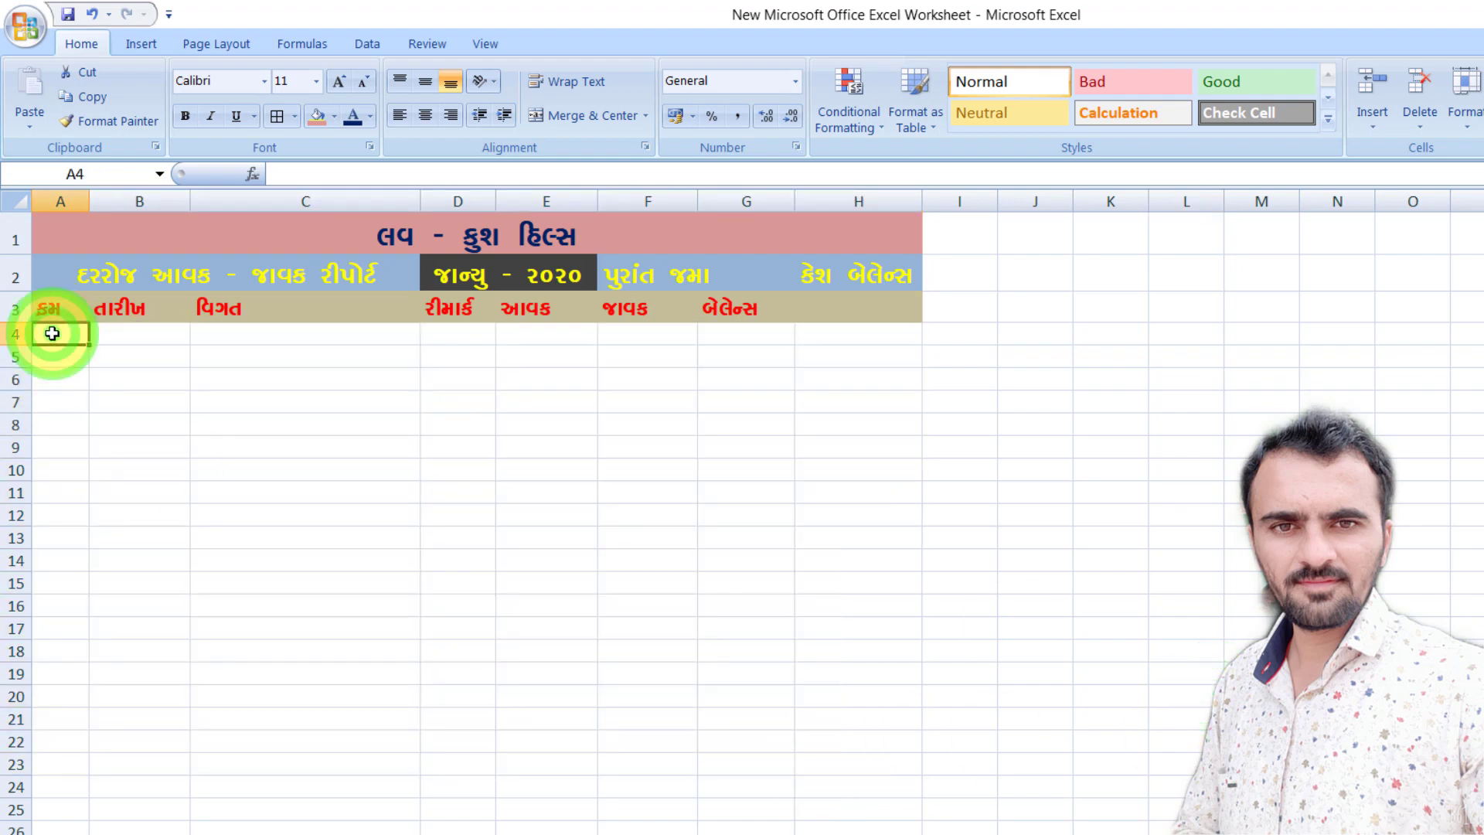
{"action": "left_click_drag", "start_coordinate": [52, 333], "coordinate": [835, 687]}
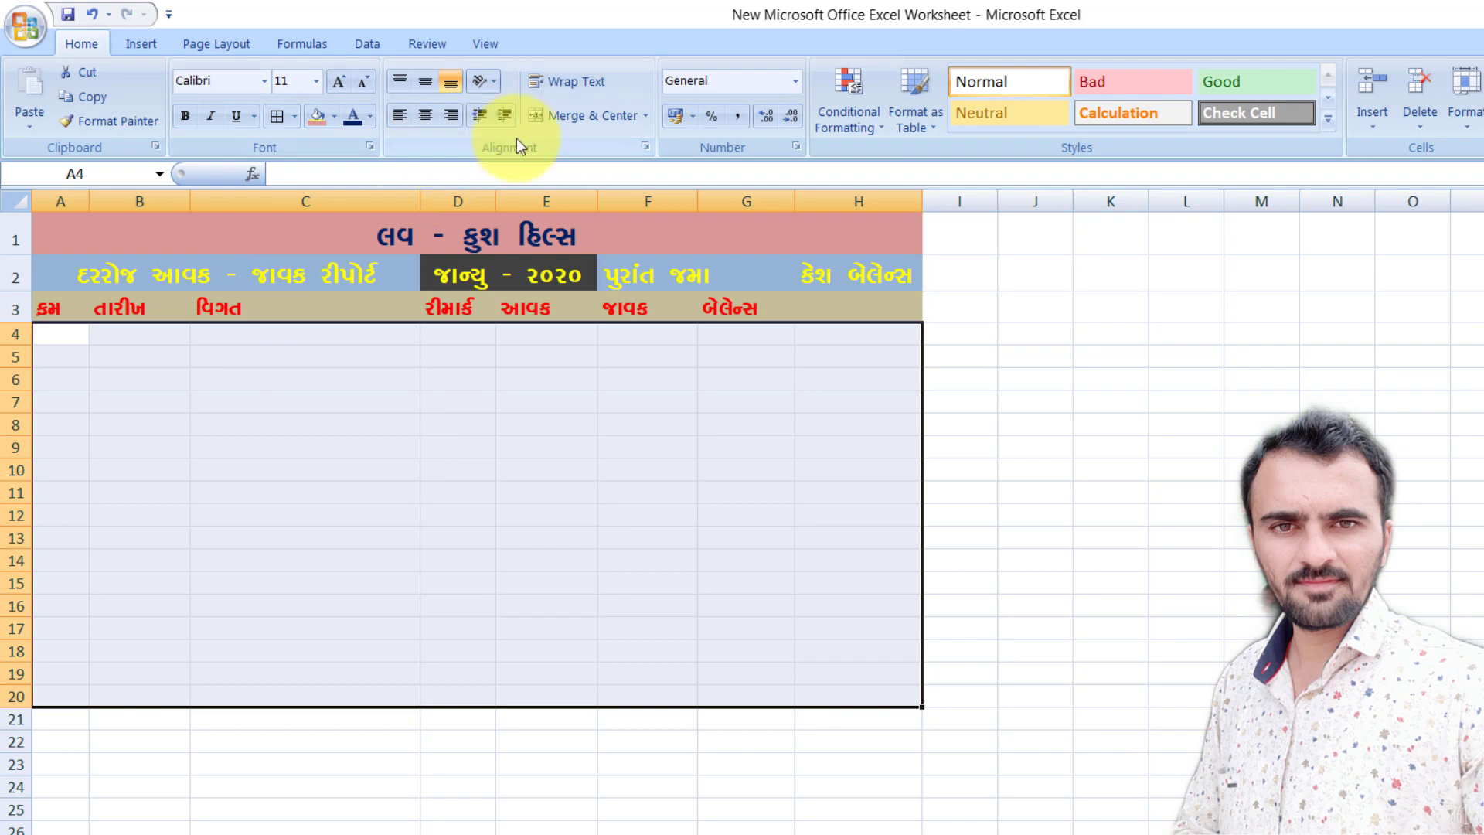
{"action": "left_click", "coordinate": [294, 117]}
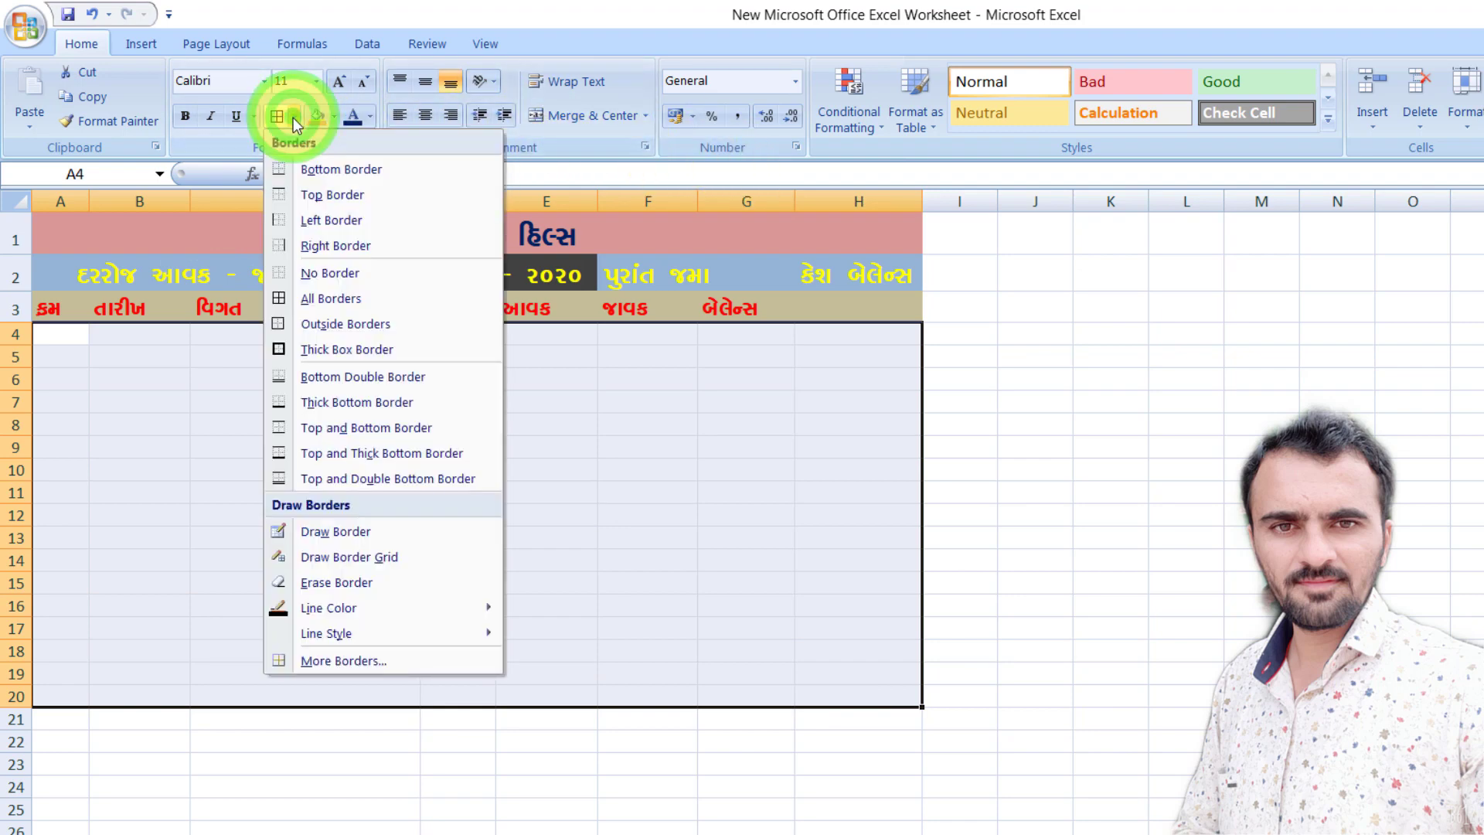
{"action": "left_click", "coordinate": [320, 303]}
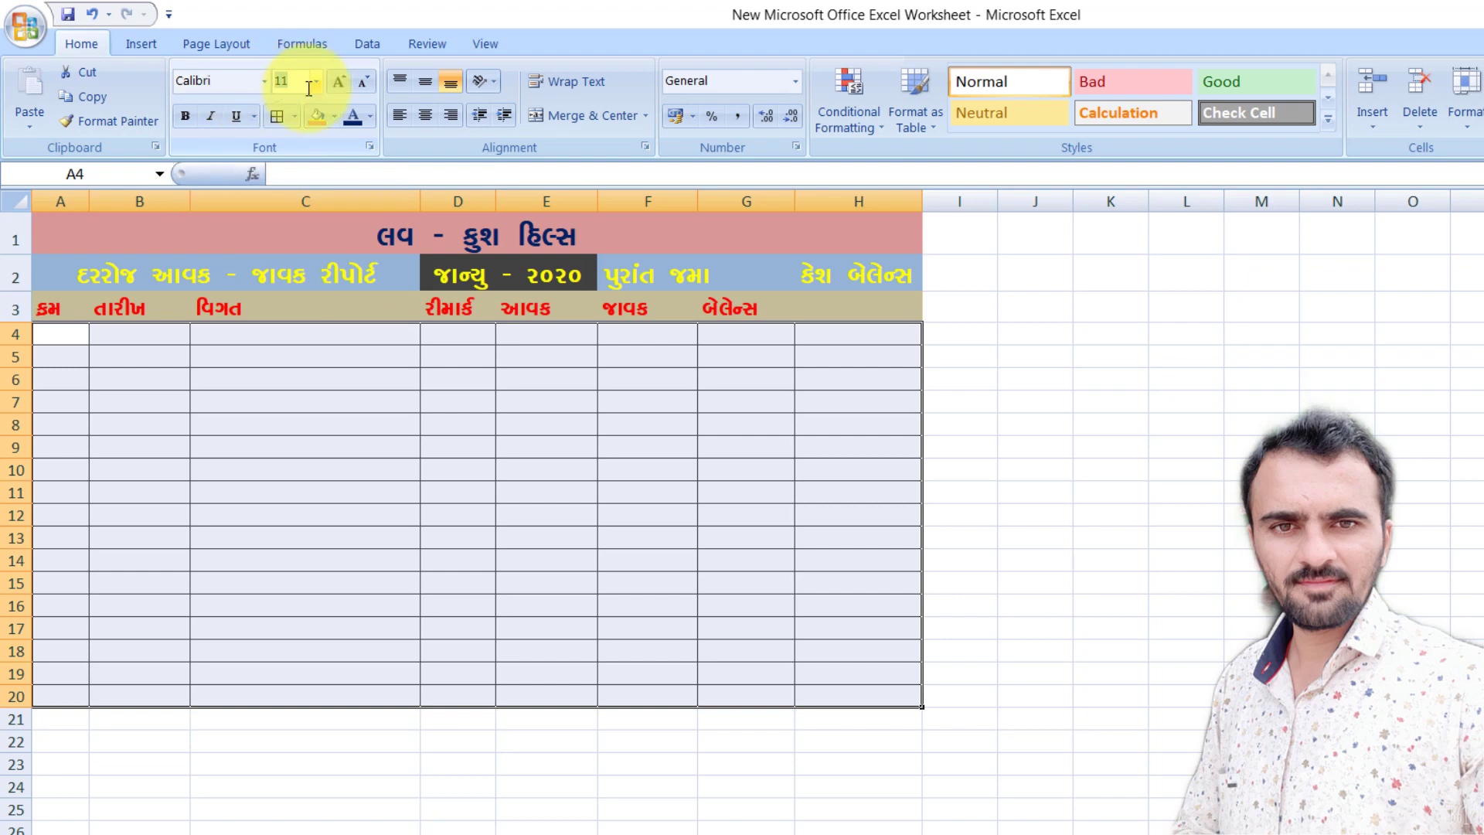
Enter serial 1 in A4 and date 01/01/2020 in B4, widening column B to fit it
{"action": "key", "text": "Return"}
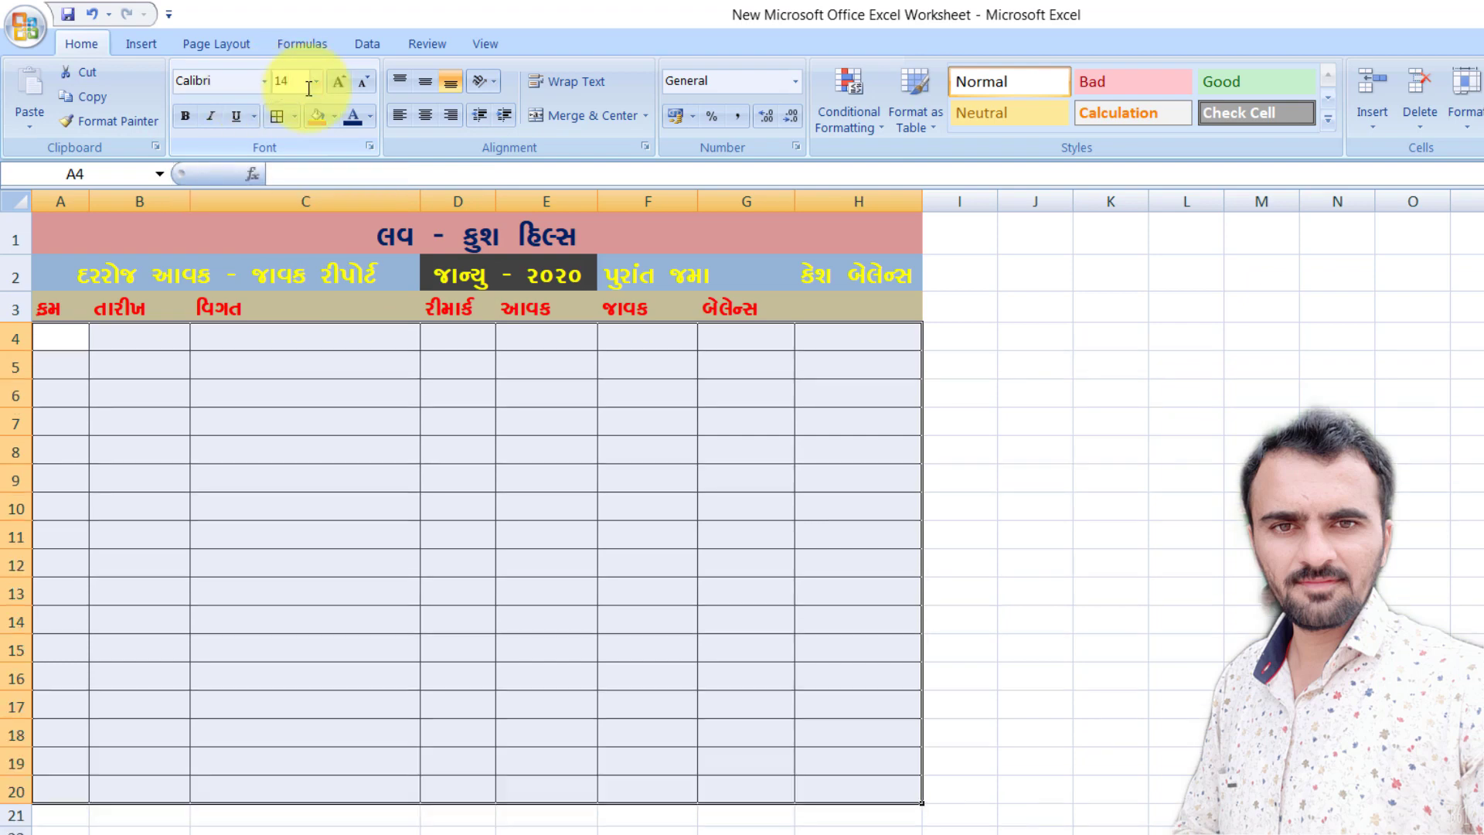
{"action": "left_click", "coordinate": [47, 334]}
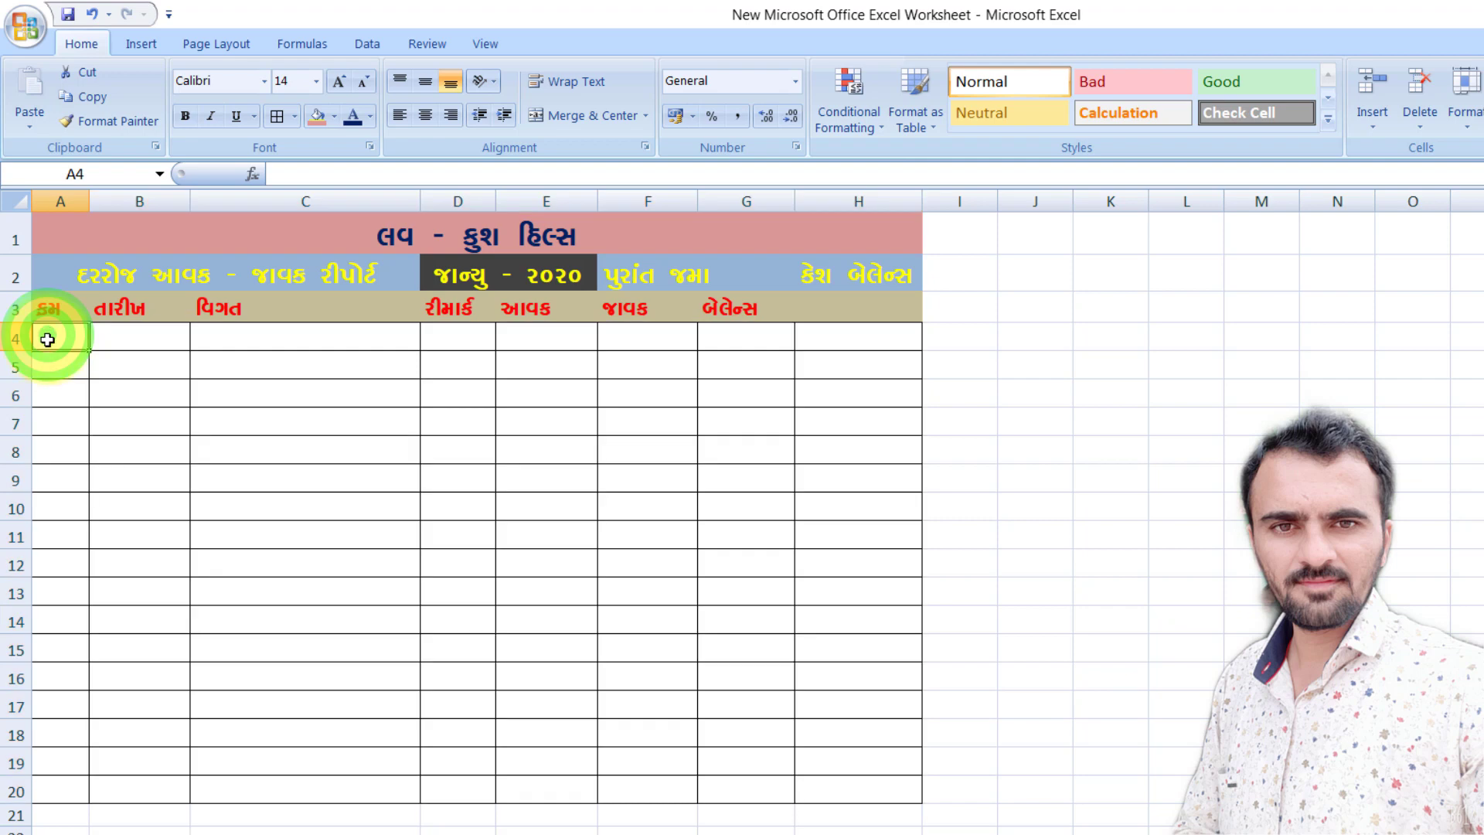
{"action": "type", "text": "1"}
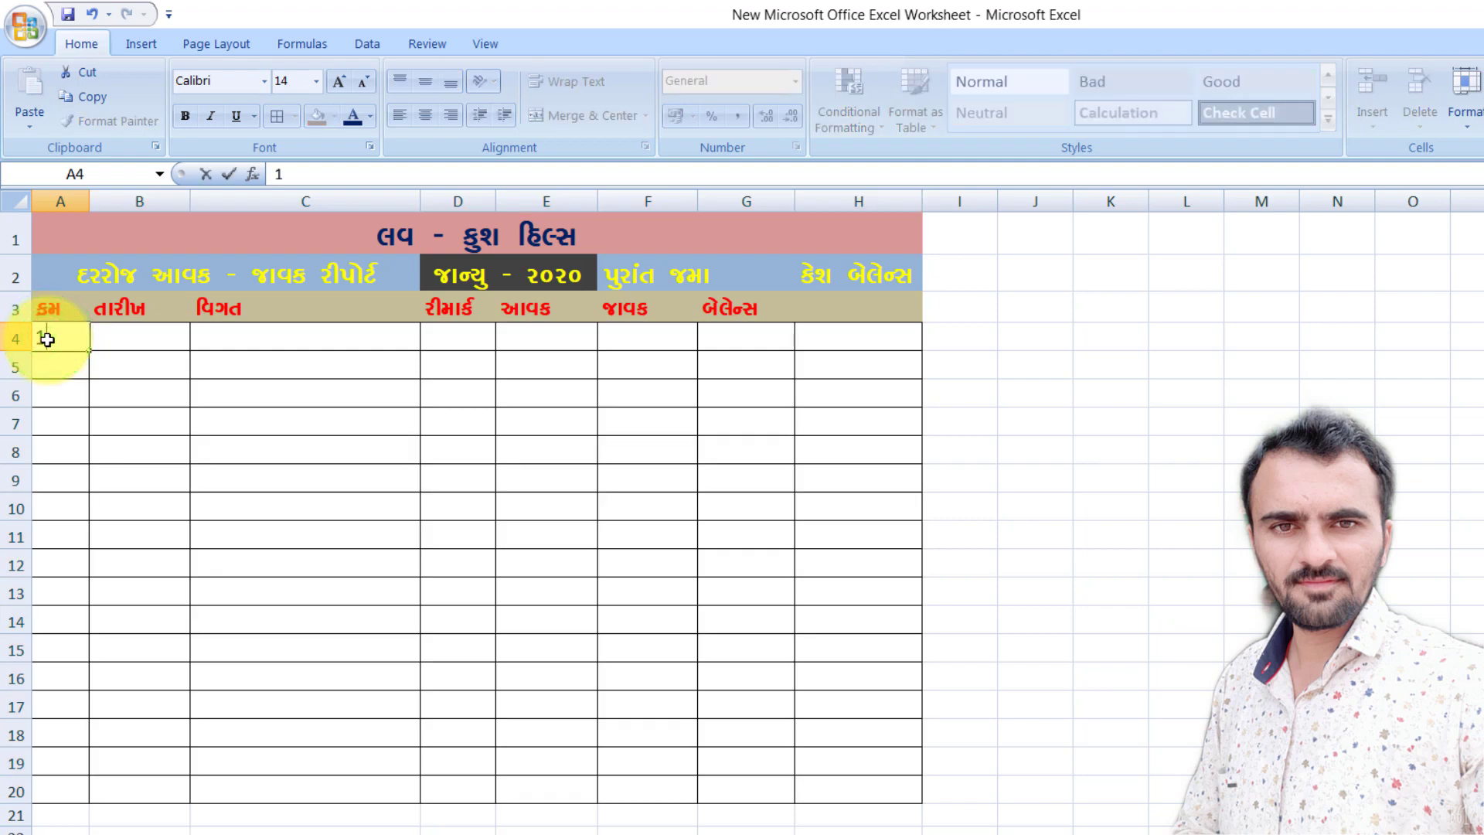
{"action": "key", "text": "Tab"}
{"action": "type", "text": "1/"}
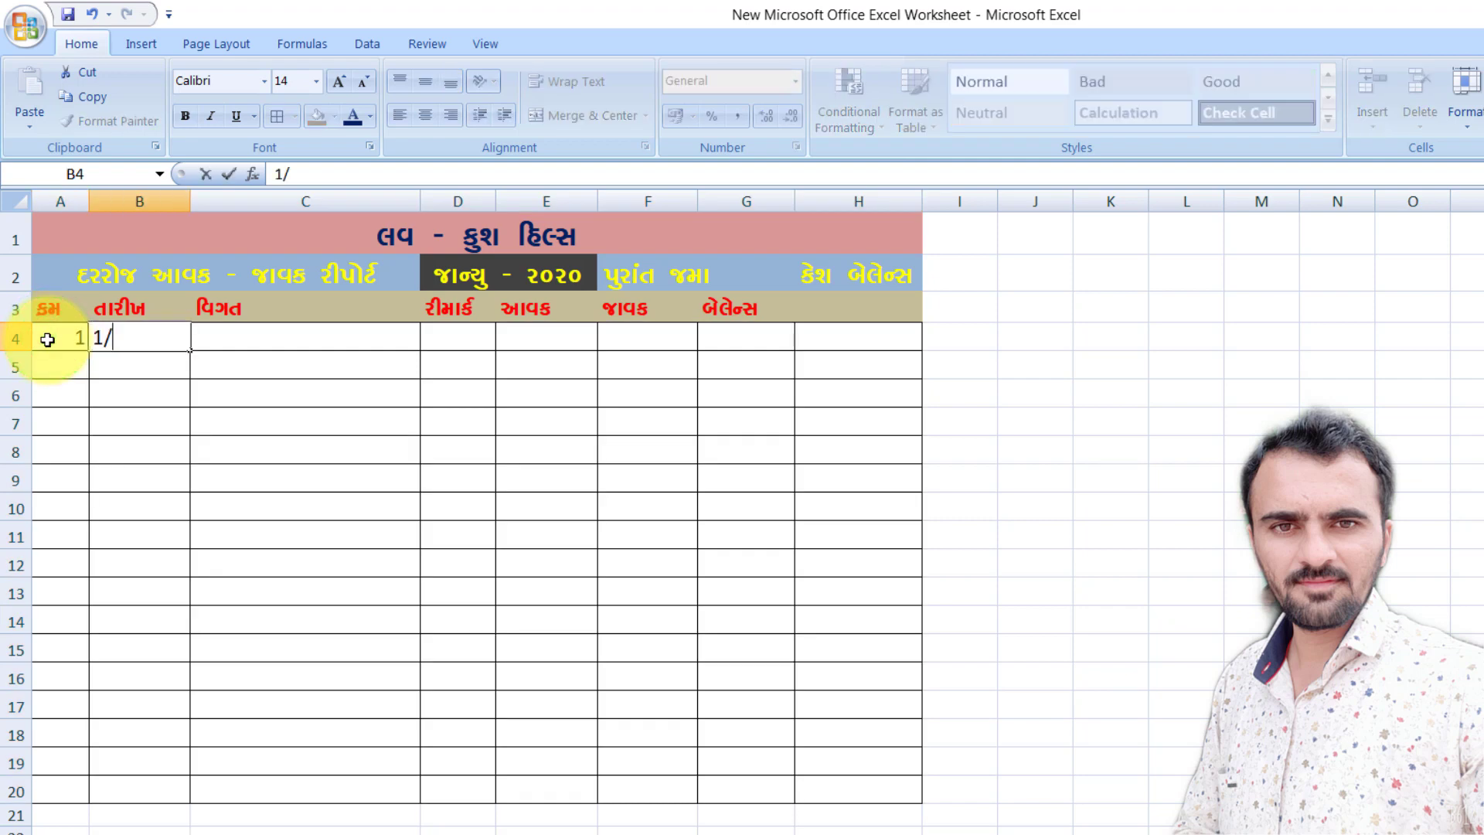
{"action": "type", "text": "1/220"}
{"action": "key", "text": "BackSpace"}
{"action": "key", "text": "BackSpace"}
{"action": "type", "text": "02"}
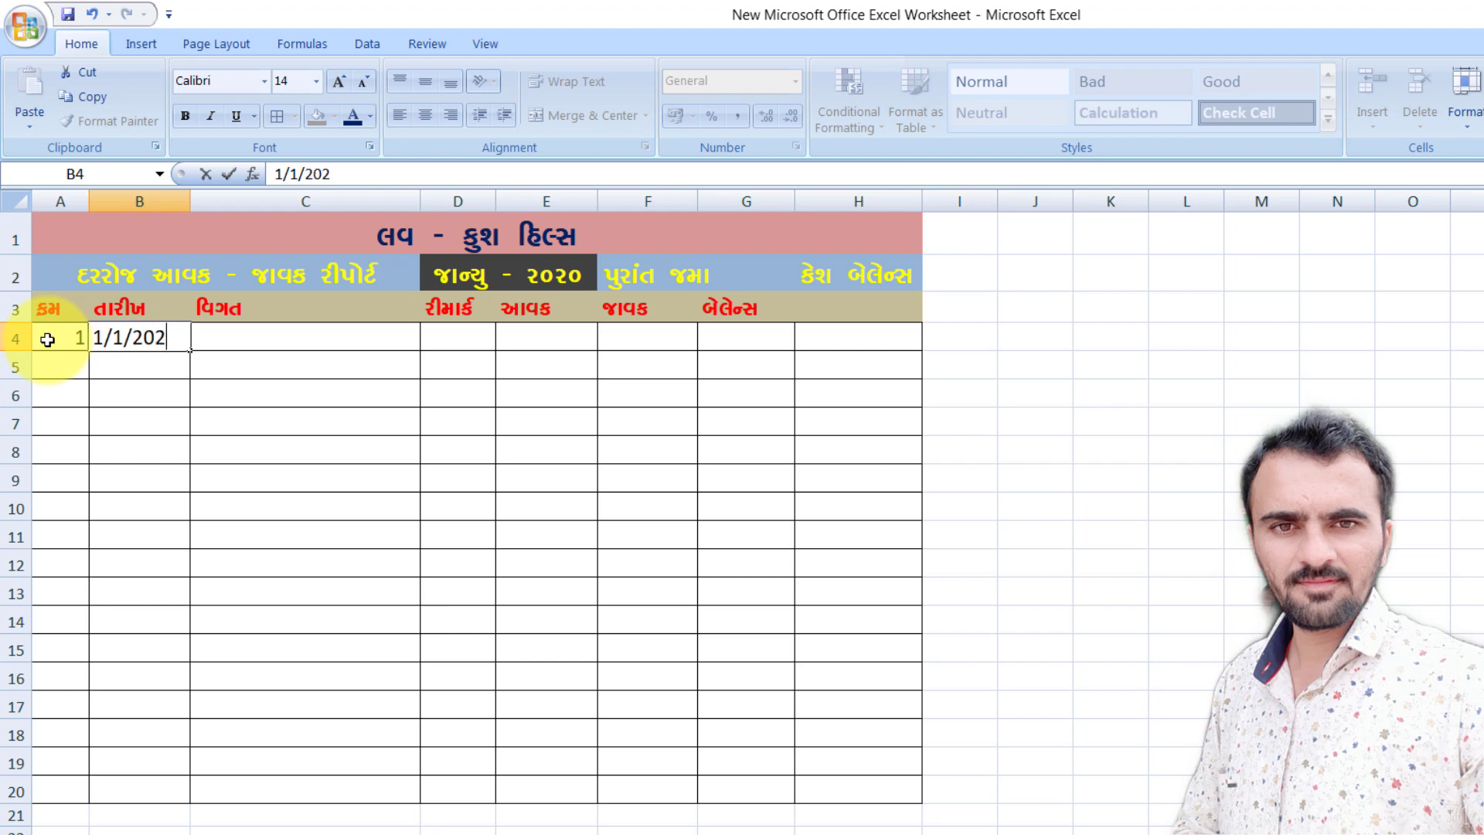
{"action": "type", "text": "0"}
{"action": "key", "text": "Tab"}
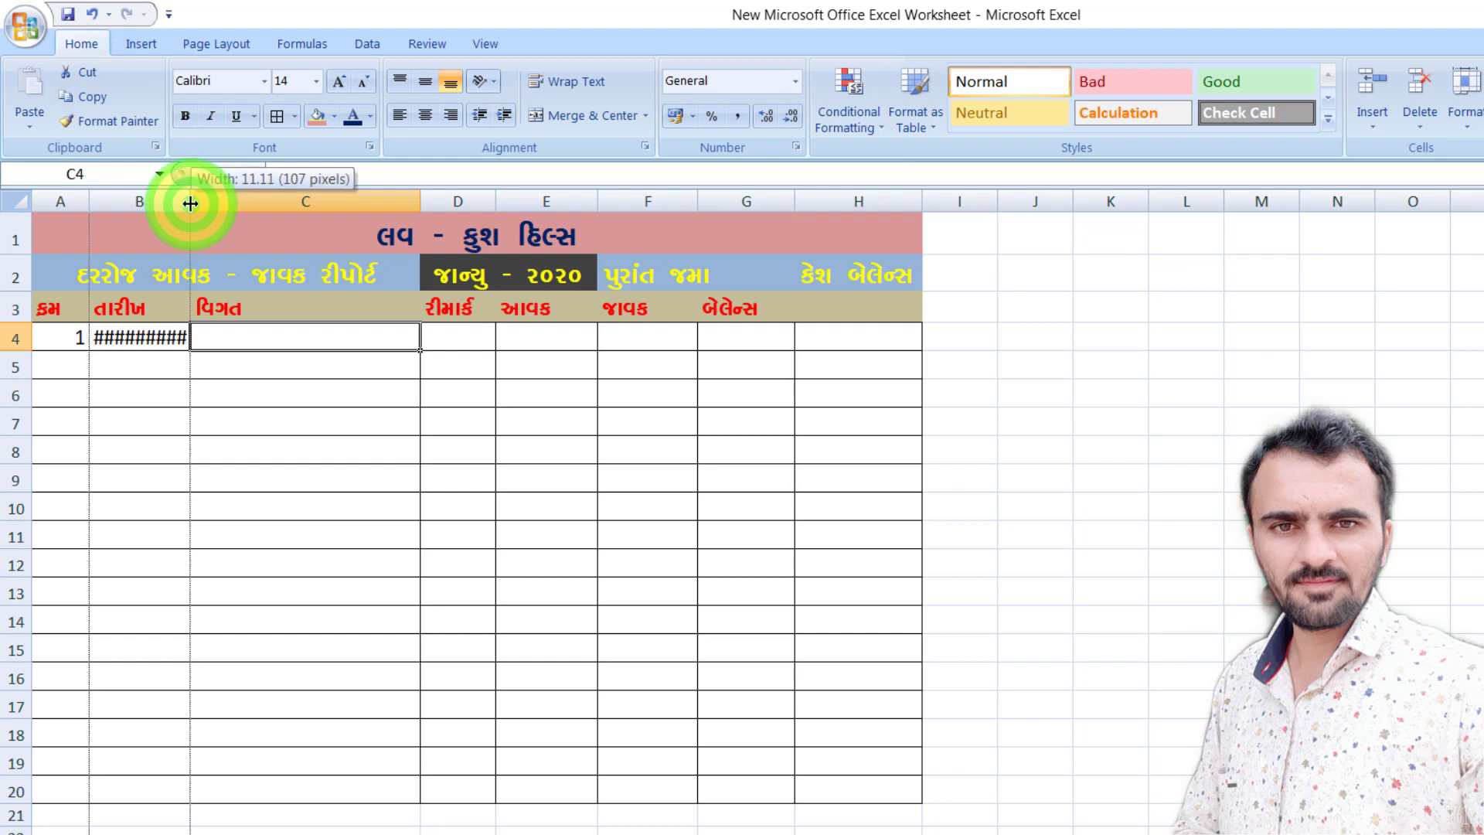
{"action": "left_click_drag", "start_coordinate": [191, 194], "coordinate": [206, 194]}
Set the description cell C4 to the KAP127 Gujarati font at size 14
{"action": "left_click", "coordinate": [264, 344]}
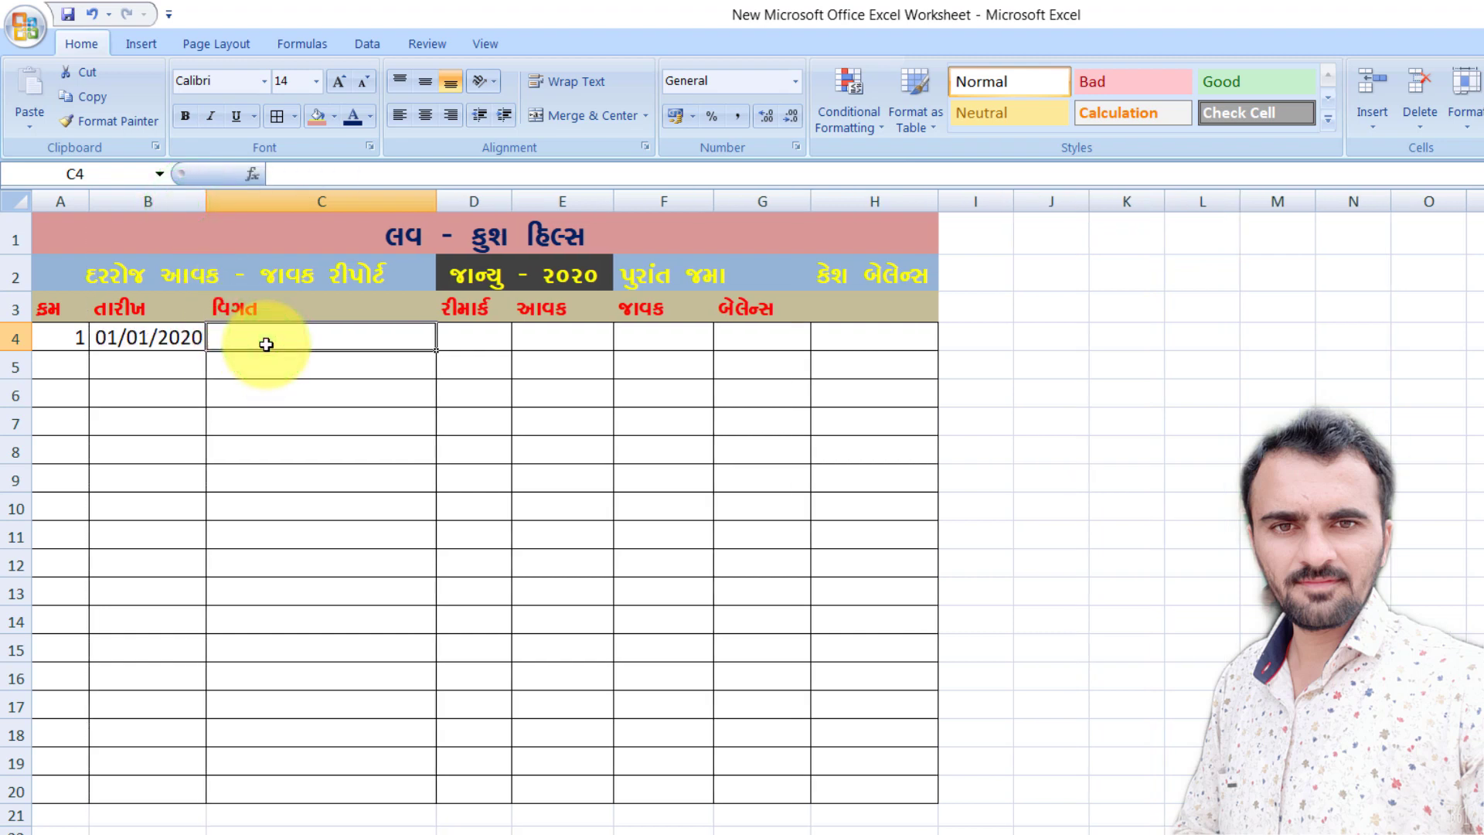
{"action": "type", "text": "a"}
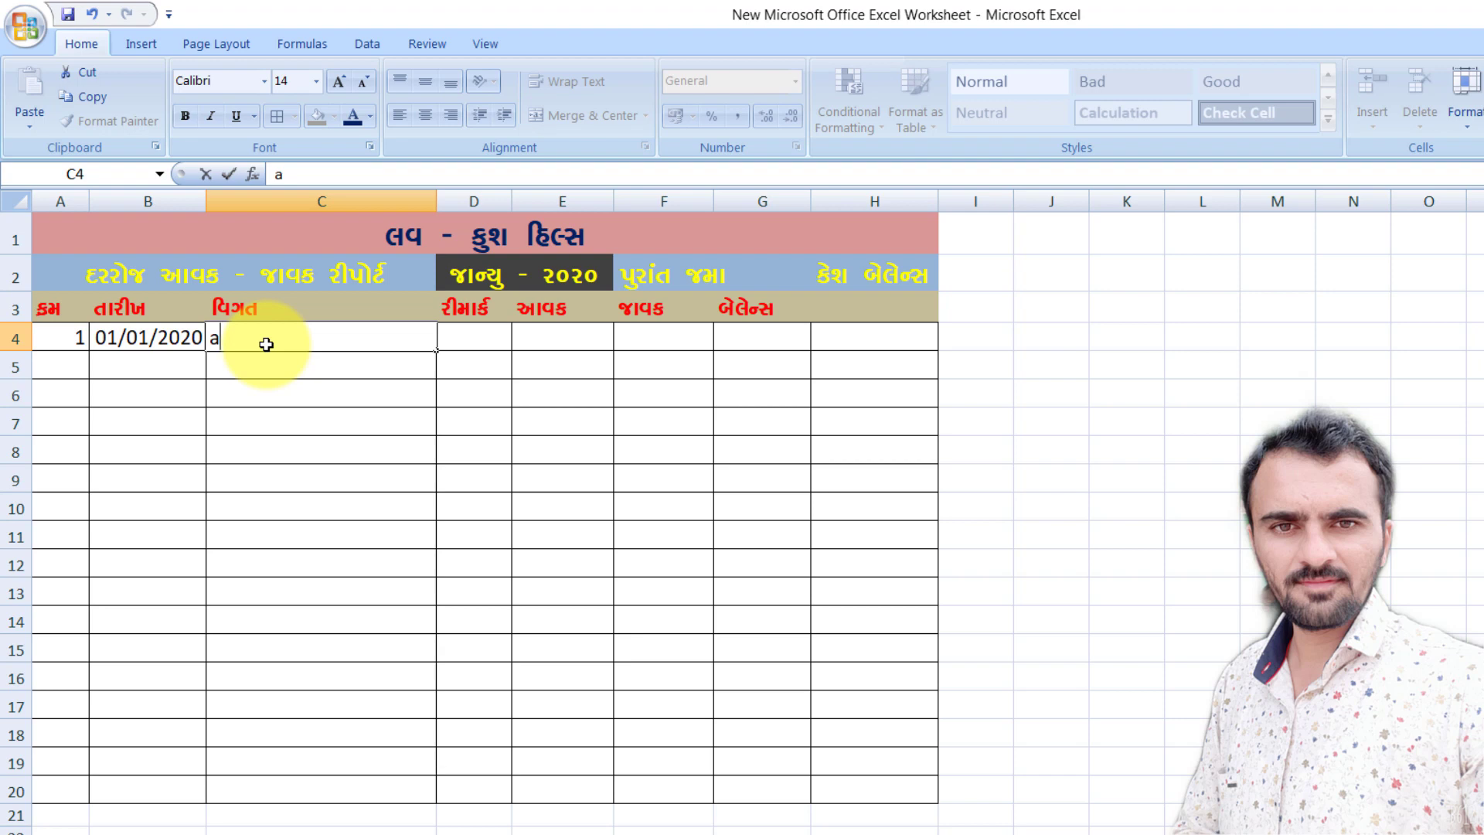
{"action": "key", "text": "BackSpace"}
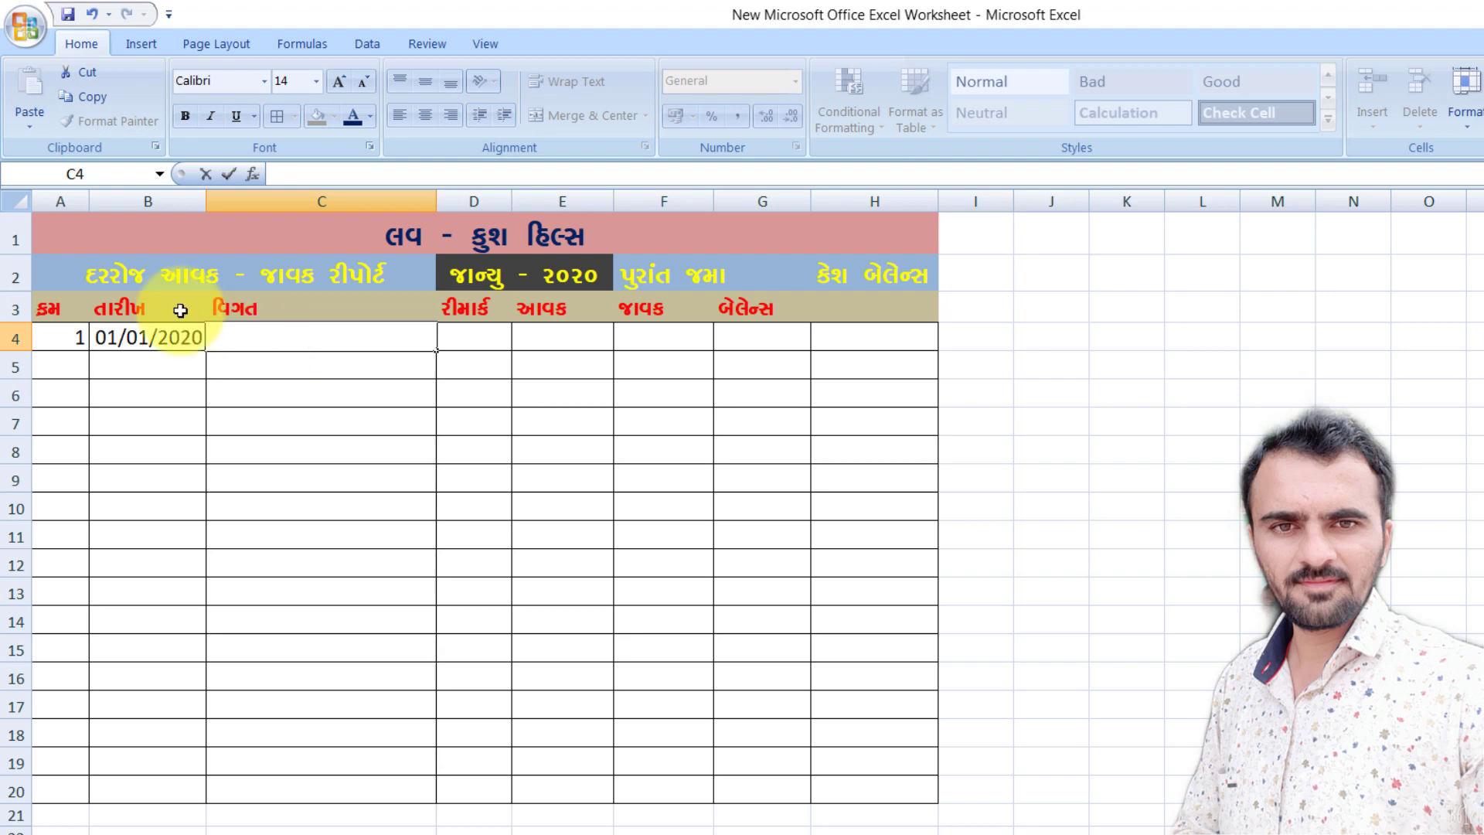
{"action": "left_click", "coordinate": [232, 79]}
{"action": "type", "text": "KAP127"}
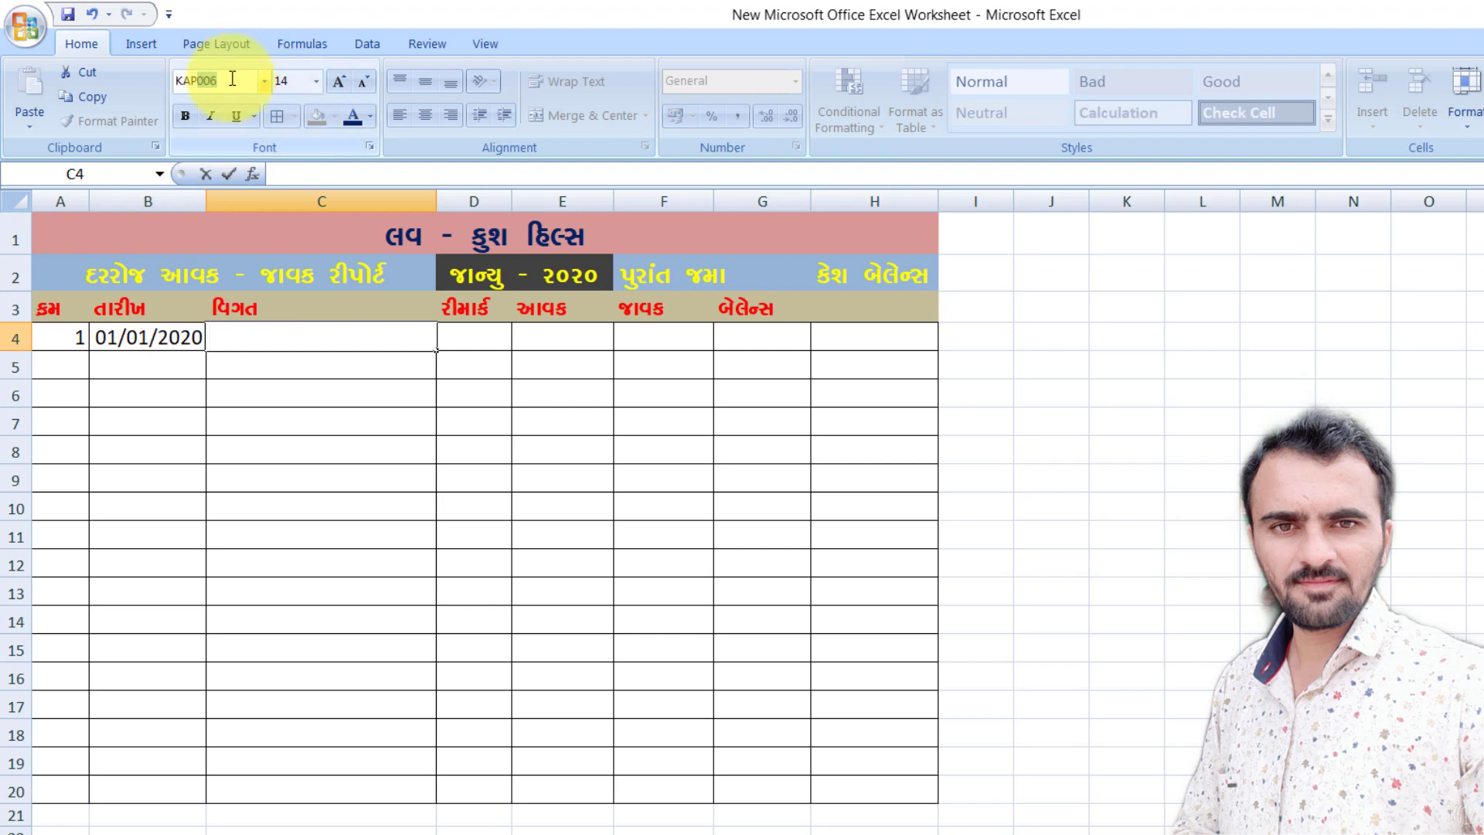
{"action": "key", "text": "Tab"}
{"action": "type", "text": "1"}
{"action": "key", "text": "Return"}
Enter the block 101 deposit description in C4 and 100000 as income in E4
{"action": "type", "text": "a"}
{"action": "type", "text": ",MS G\\ !"}
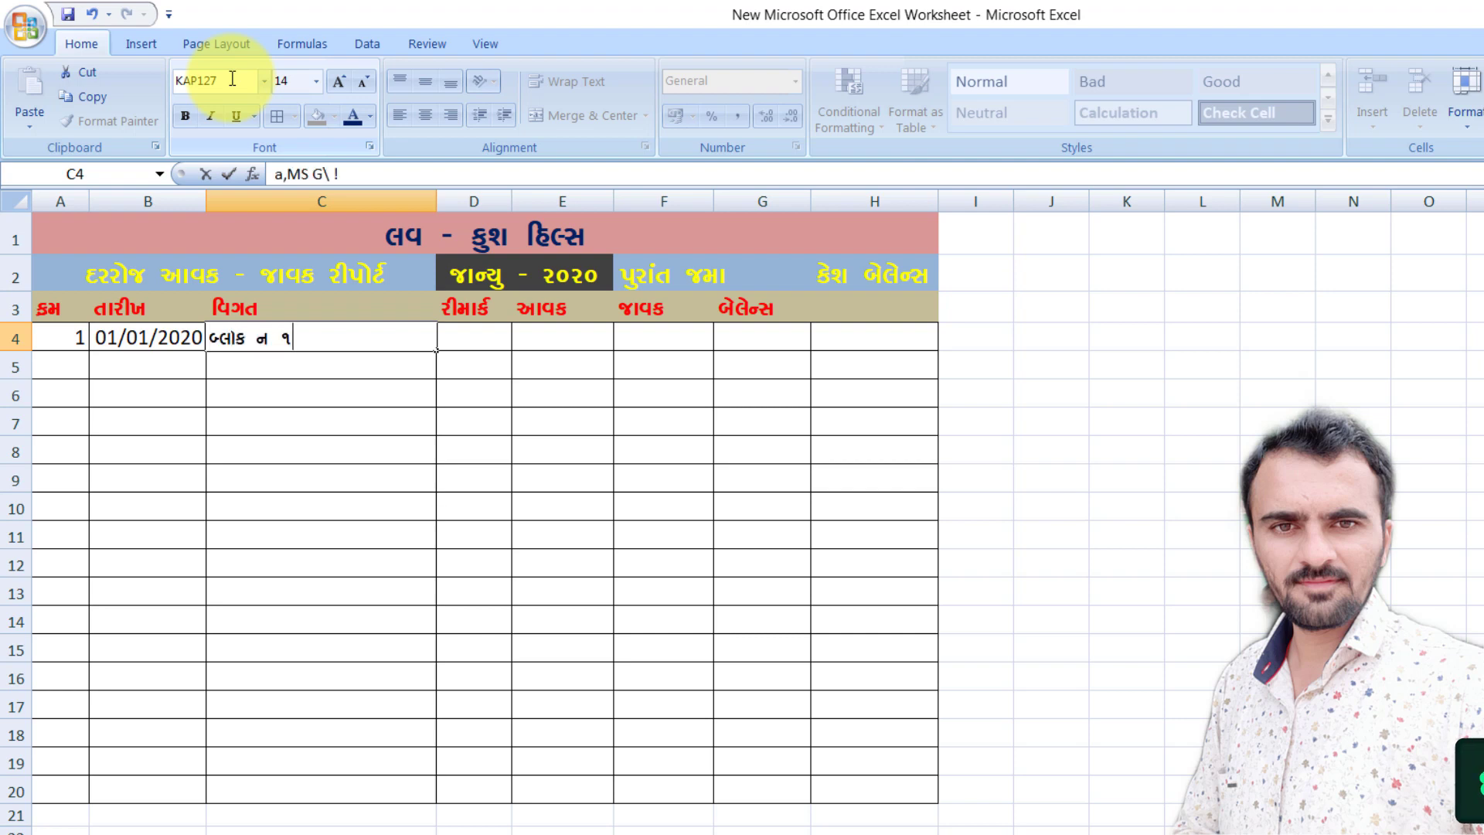
{"action": "type", "text": ")! "}
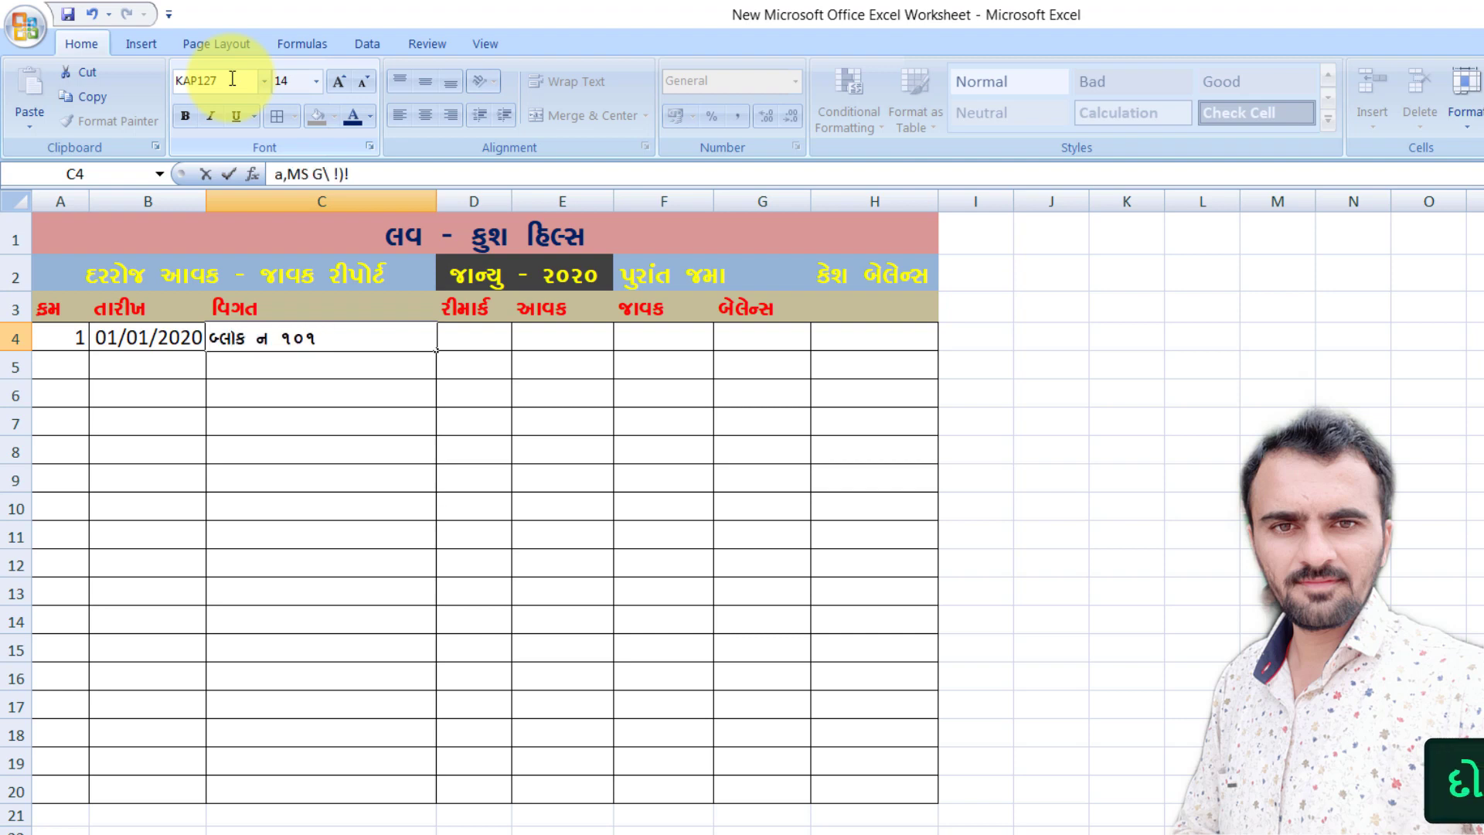
{"action": "type", "text": "GF HDF"}
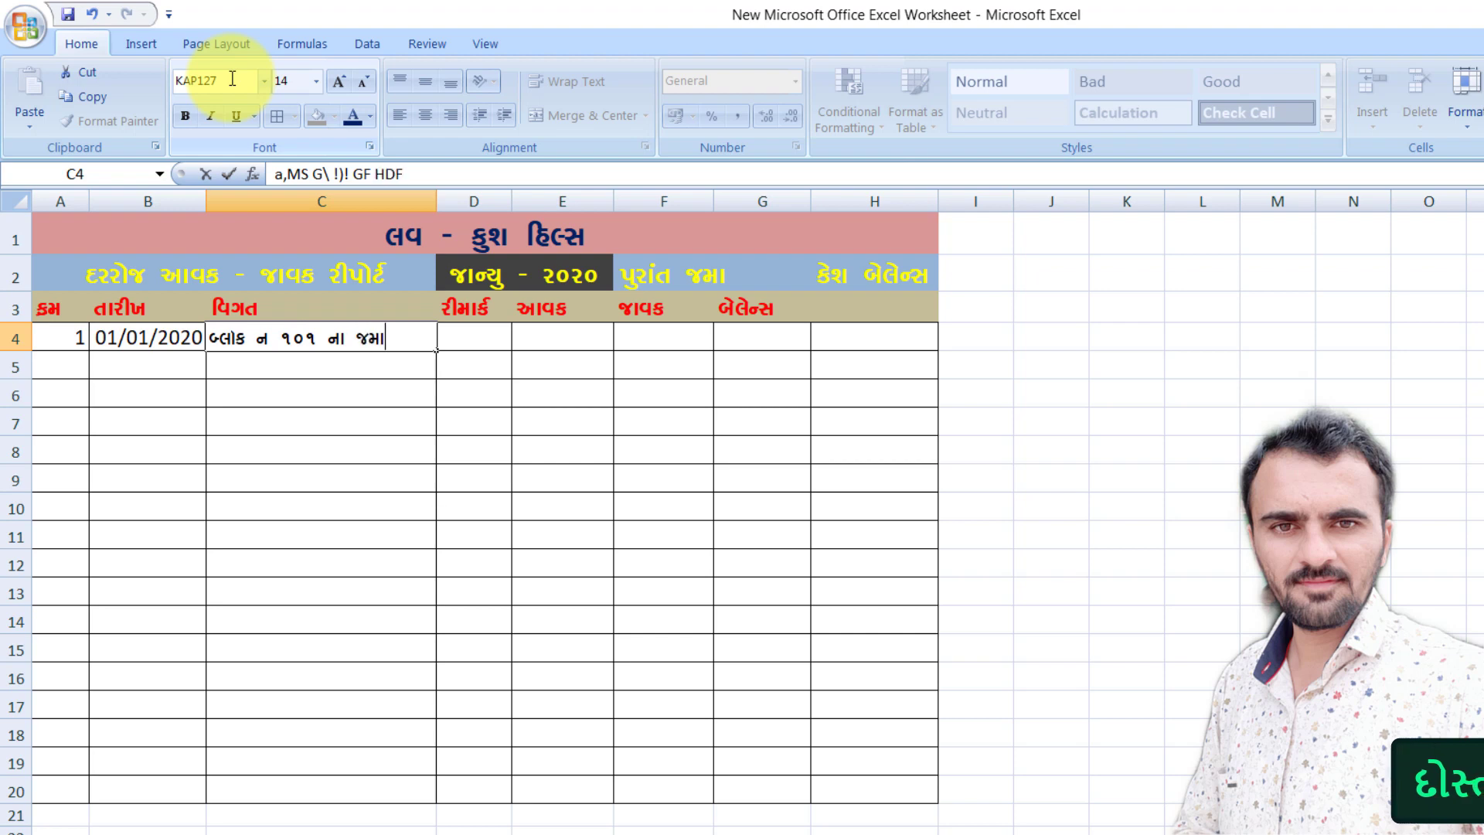
{"action": "key", "text": "Tab"}
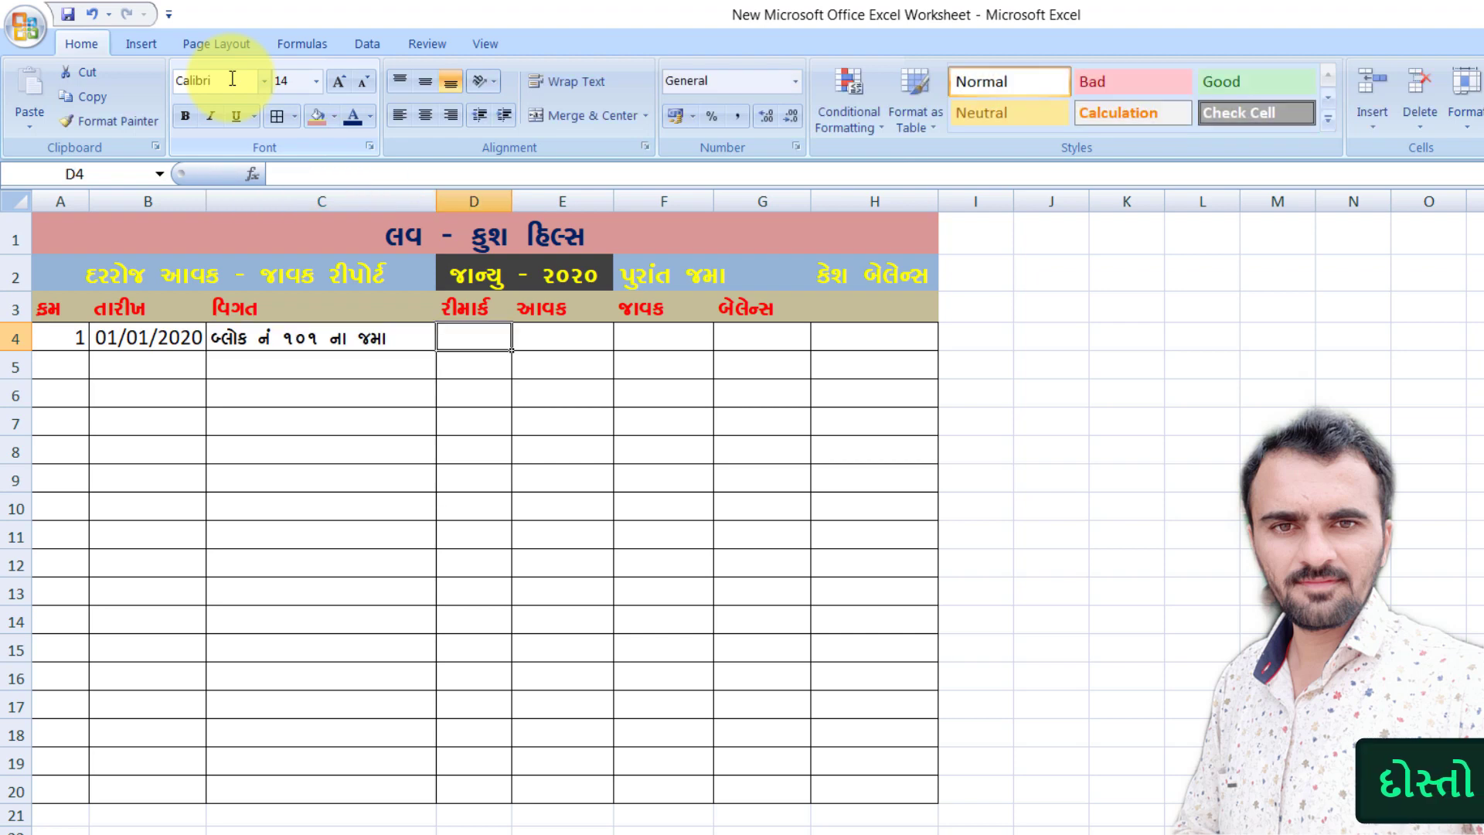
{"action": "key", "text": "Tab"}
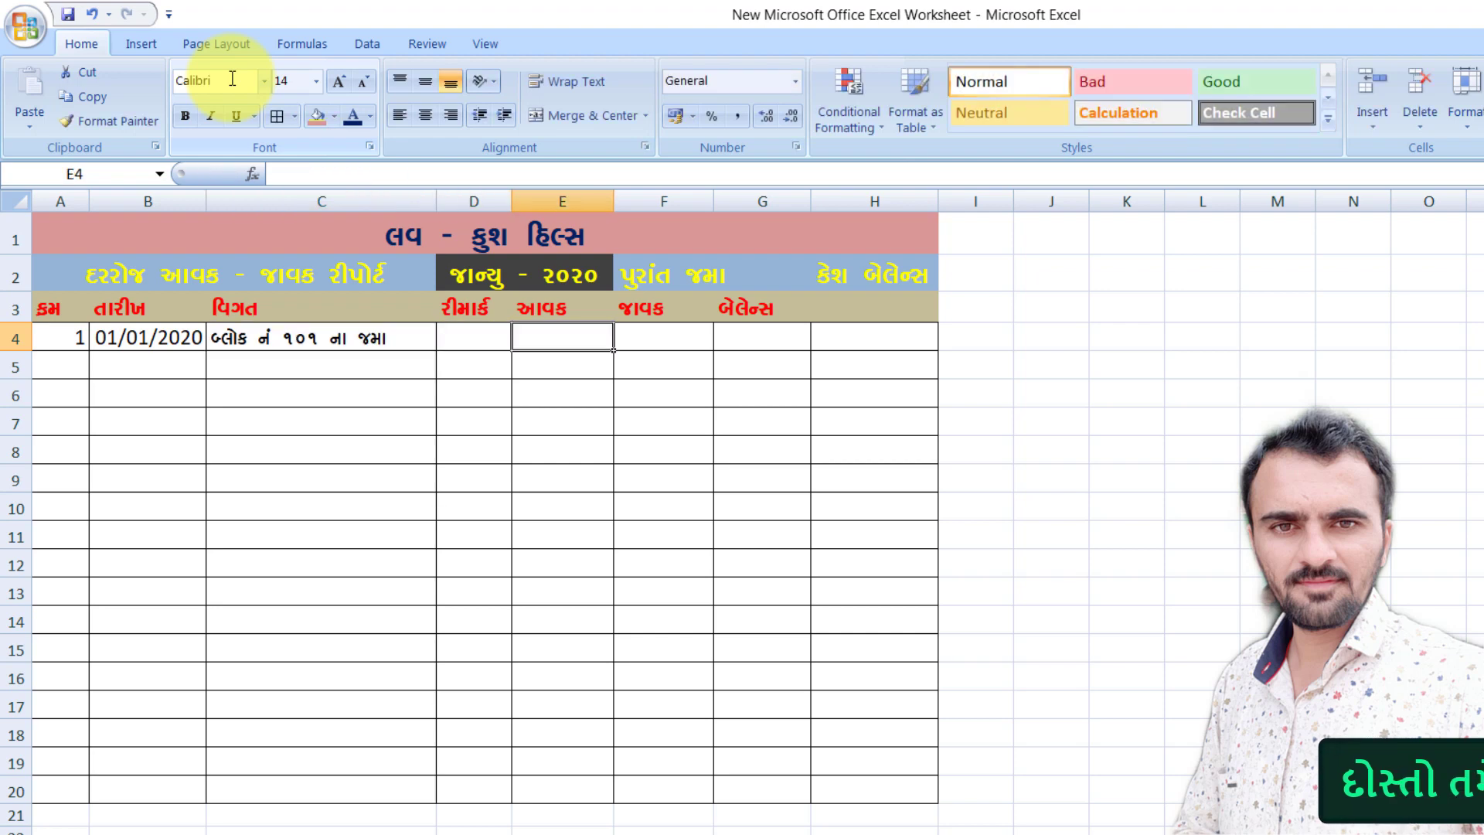
{"action": "type", "text": "100000"}
{"action": "key", "text": "Tab"}
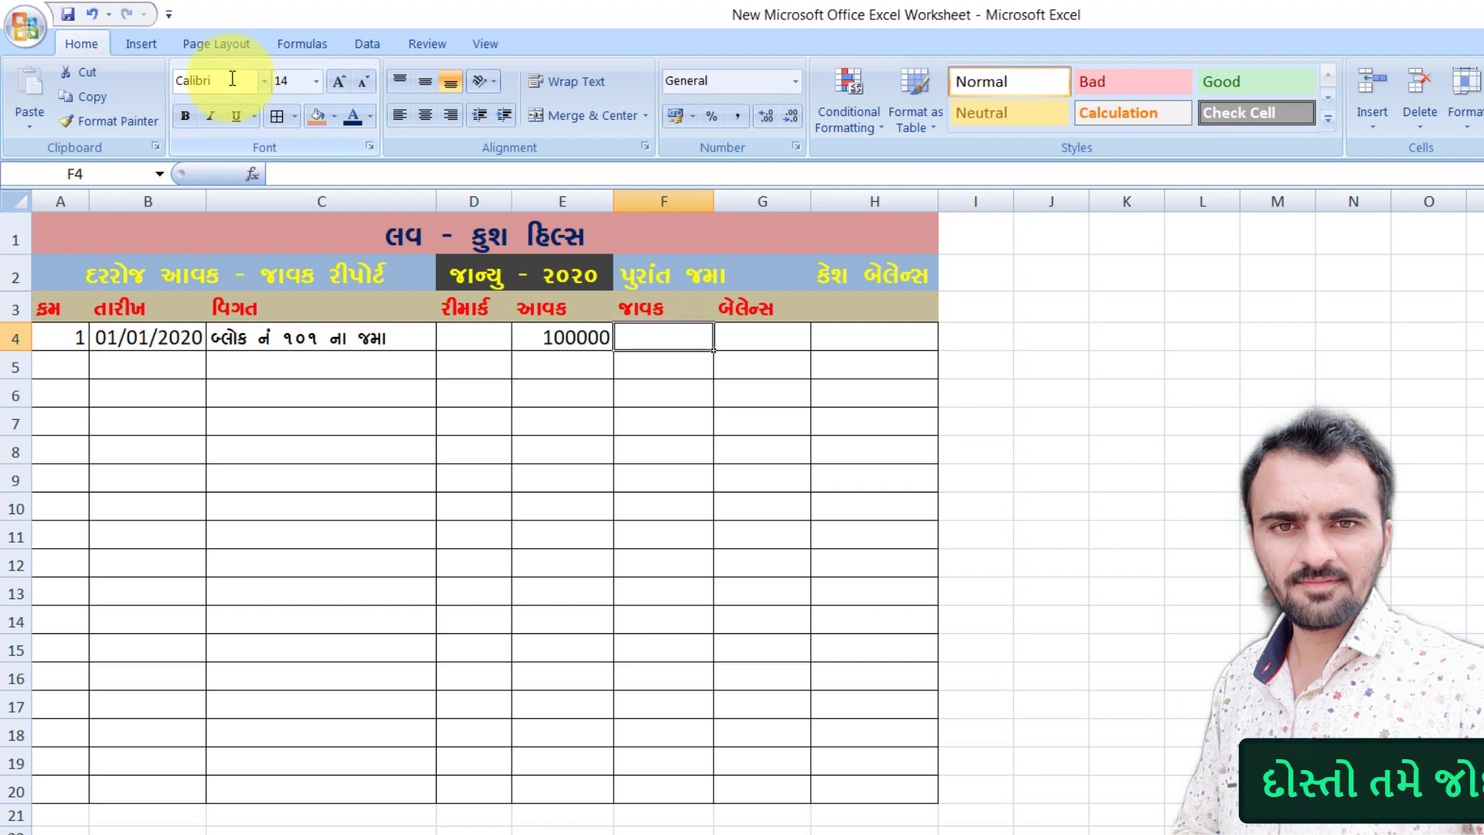
{"action": "key", "text": "Tab"}
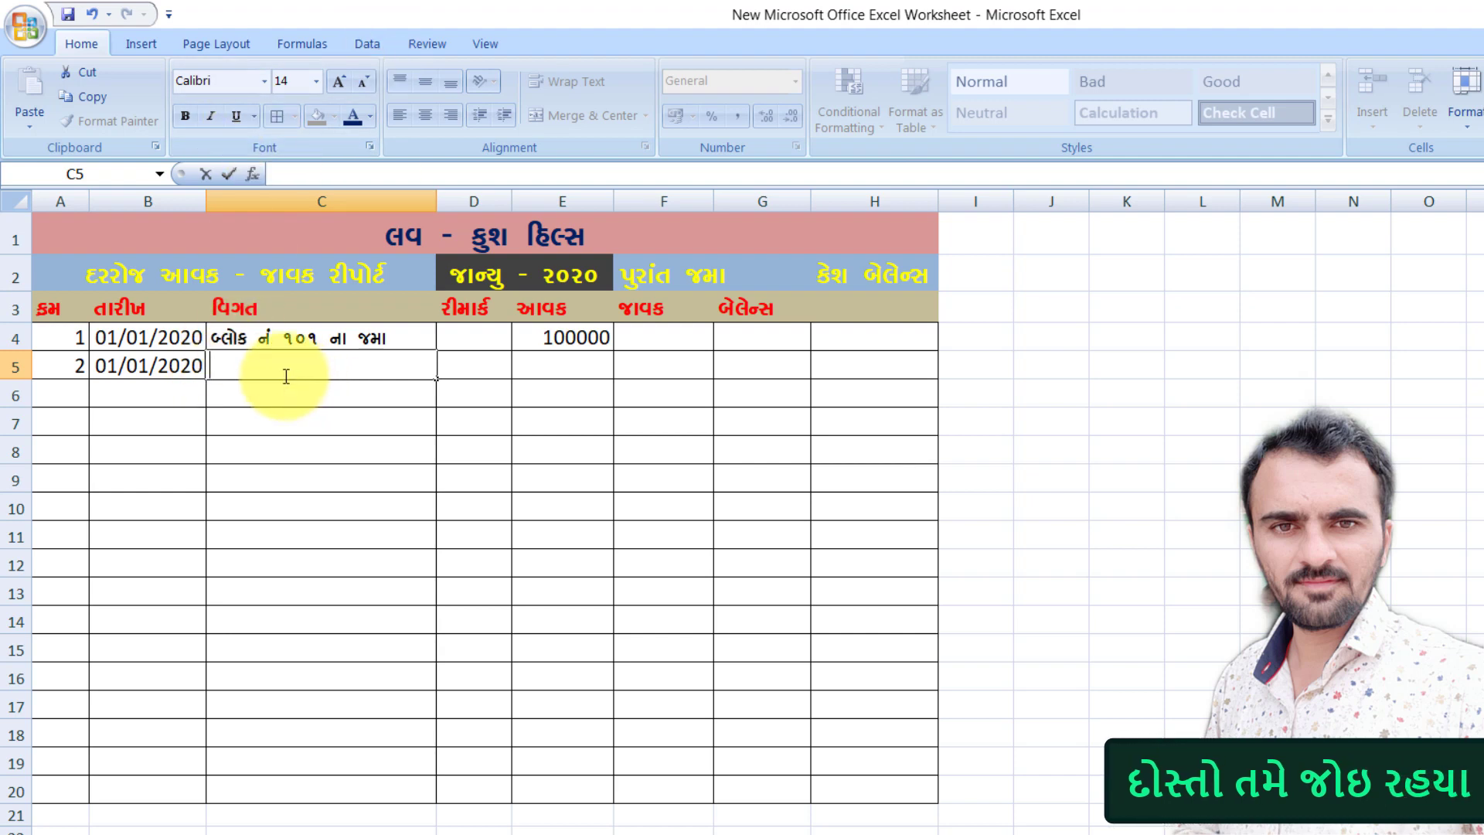
Fill the row 4 entry down to row 20, then clear the contents of the filled rows below
{"action": "left_click", "coordinate": [55, 335]}
{"action": "mouse_move", "coordinate": [55, 335]}
{"action": "left_mouse_down"}
{"action": "mouse_move", "coordinate": [812, 348]}
{"action": "mouse_move", "coordinate": [801, 809]}
{"action": "left_mouse_up"}
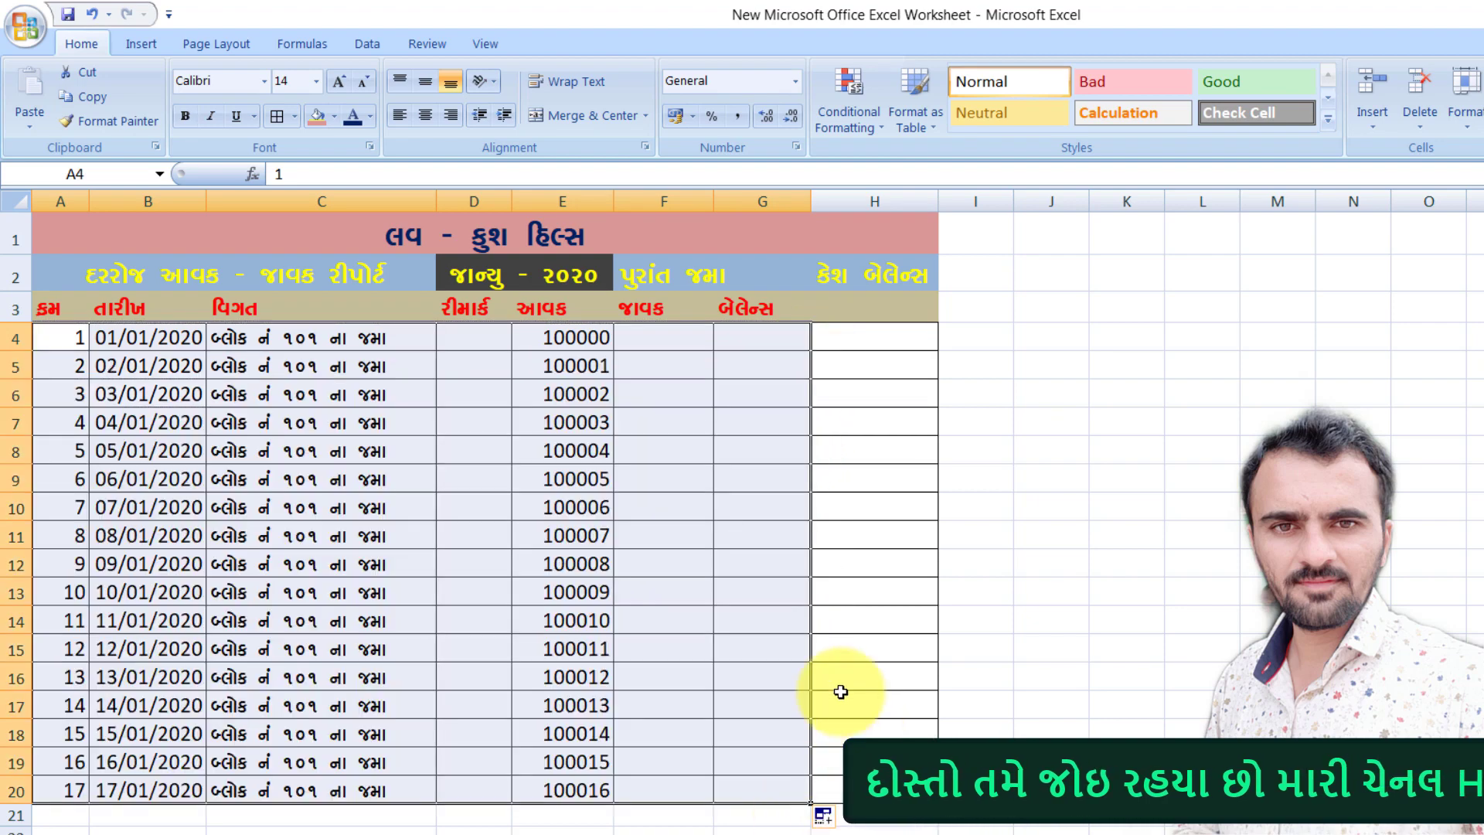
{"action": "left_click", "coordinate": [803, 612]}
{"action": "mouse_move", "coordinate": [58, 366]}
{"action": "left_mouse_down"}
{"action": "mouse_move", "coordinate": [632, 697]}
{"action": "mouse_move", "coordinate": [693, 801]}
{"action": "mouse_move", "coordinate": [758, 805]}
{"action": "left_mouse_up"}
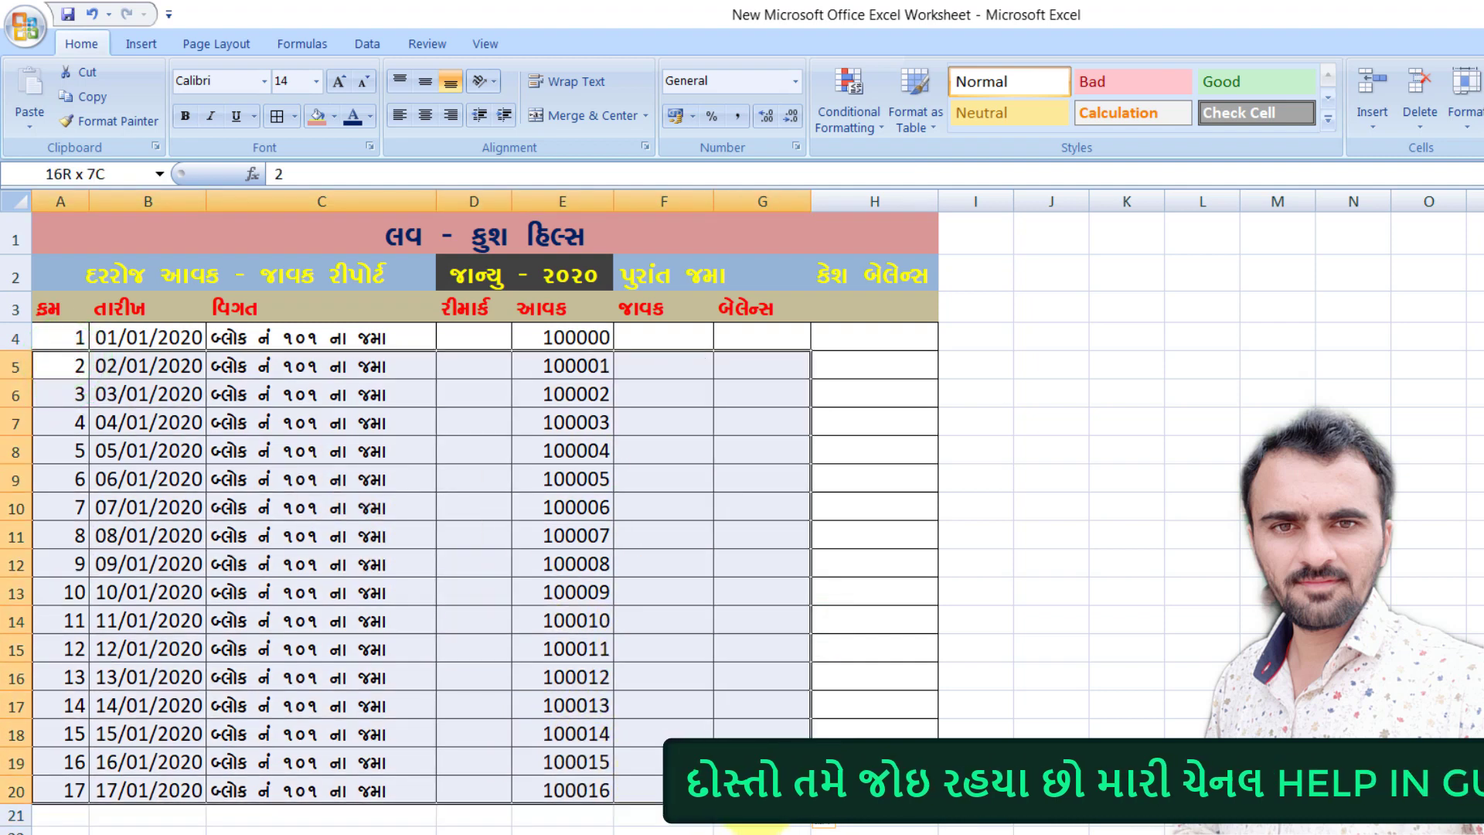
{"action": "right_click", "coordinate": [465, 646]}
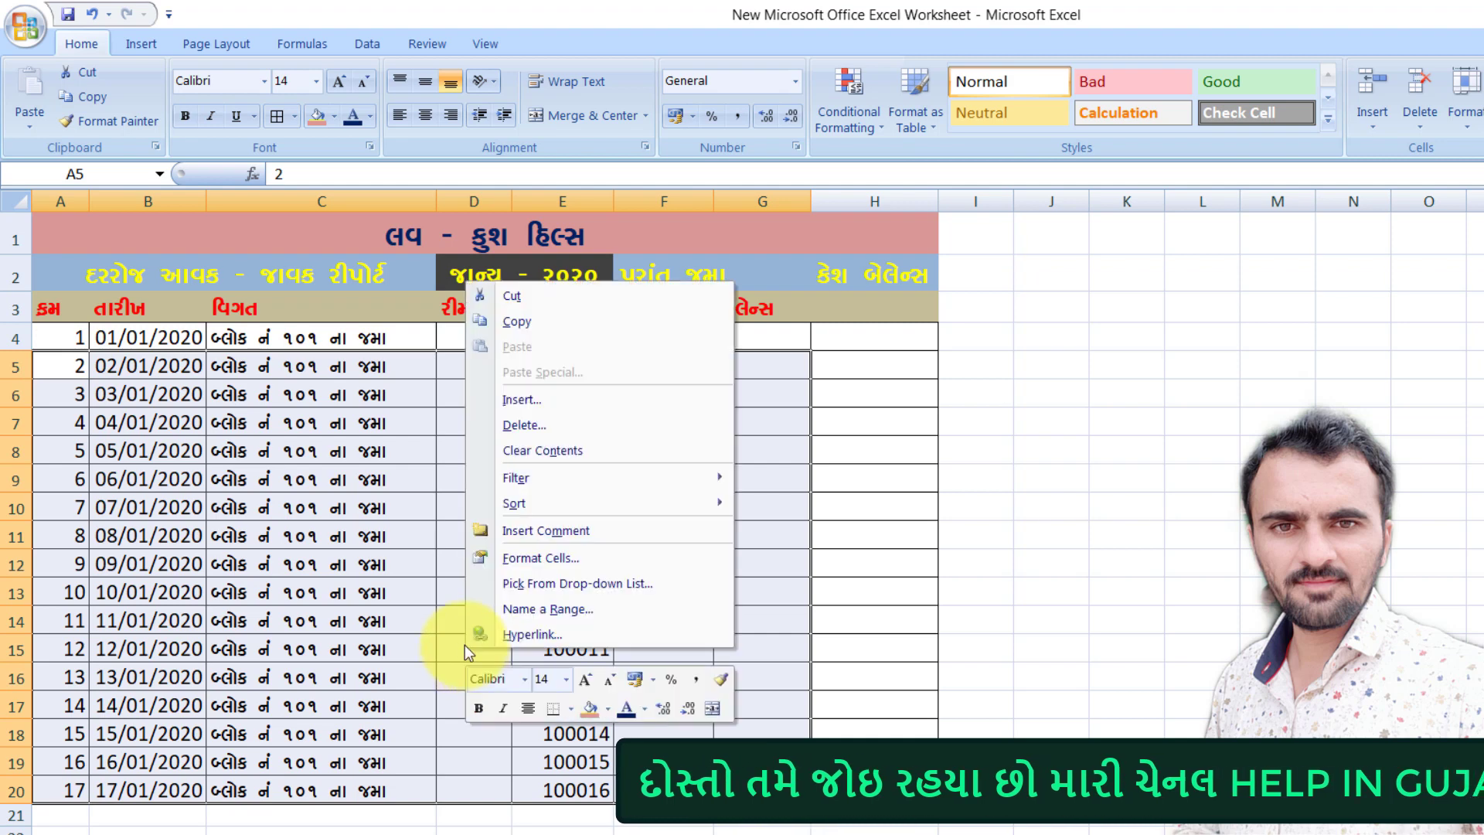
{"action": "left_click", "coordinate": [515, 451]}
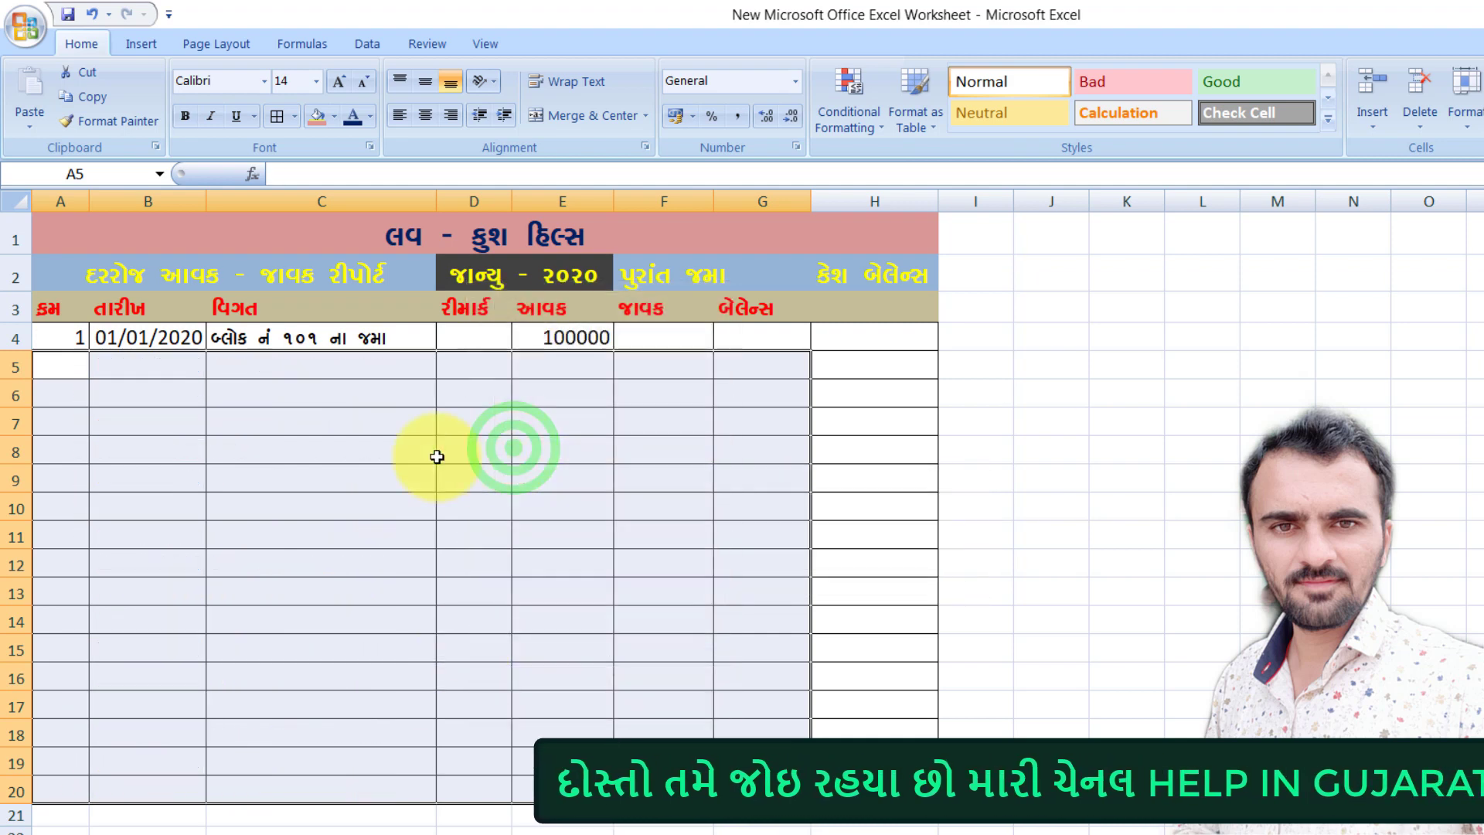
Enter row 5: serial 2, date 02/01/2020, the 100 cement bags description and 50000
{"action": "left_click", "coordinate": [81, 368]}
{"action": "type", "text": "2"}
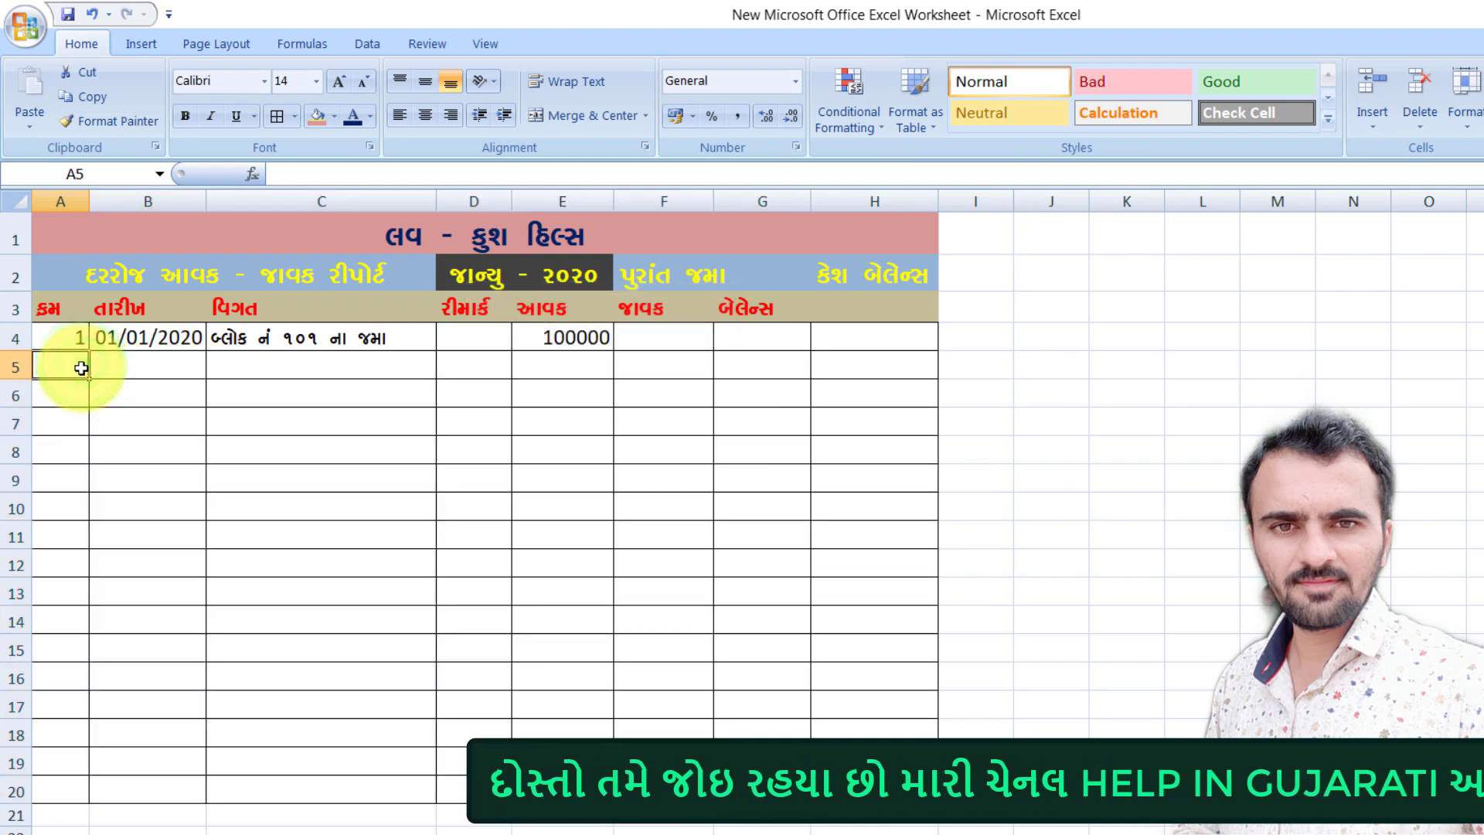
{"action": "key", "text": "Tab"}
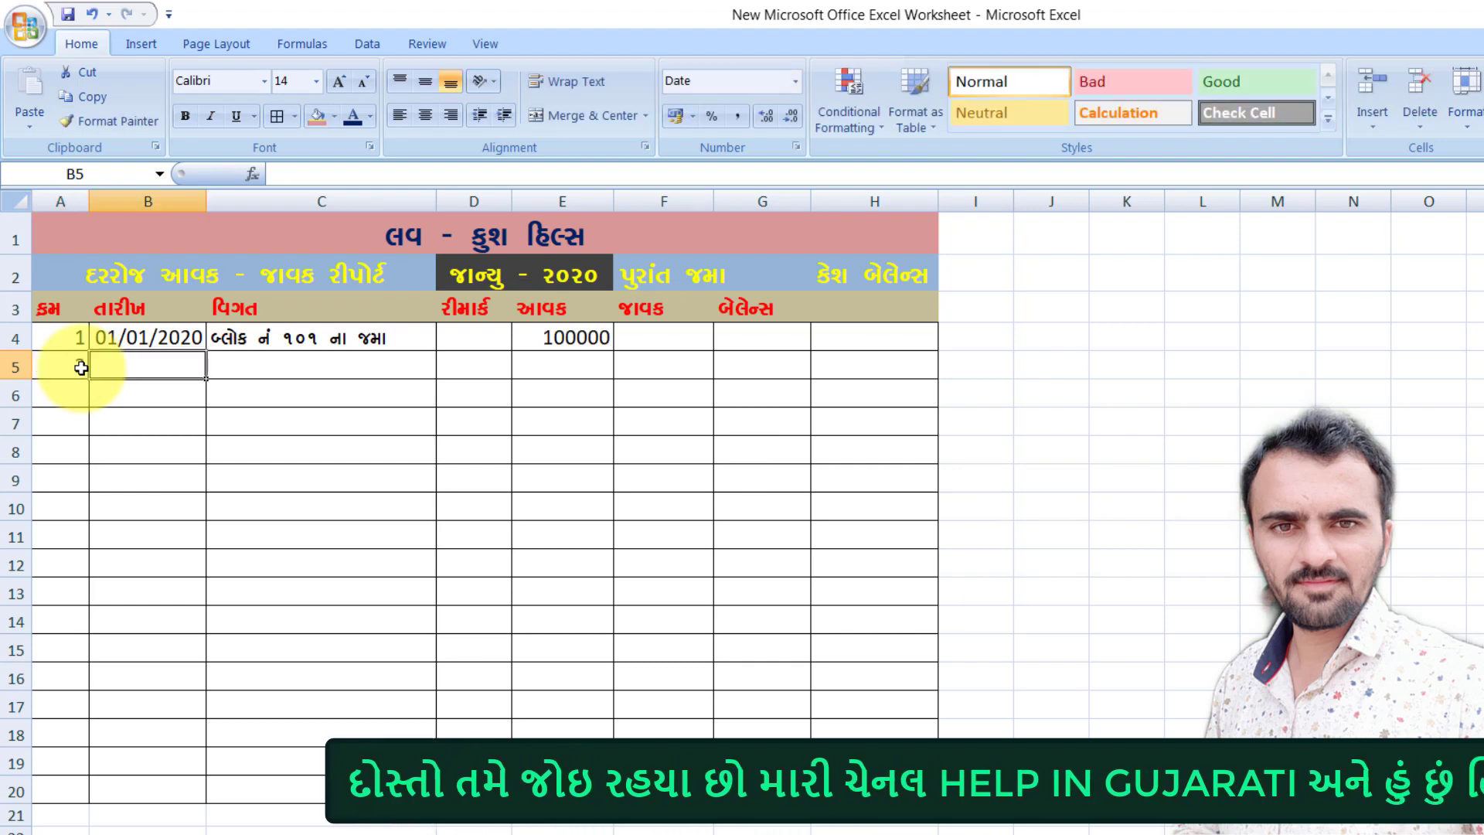
{"action": "type", "text": "2/01/2020"}
{"action": "key", "text": "Tab"}
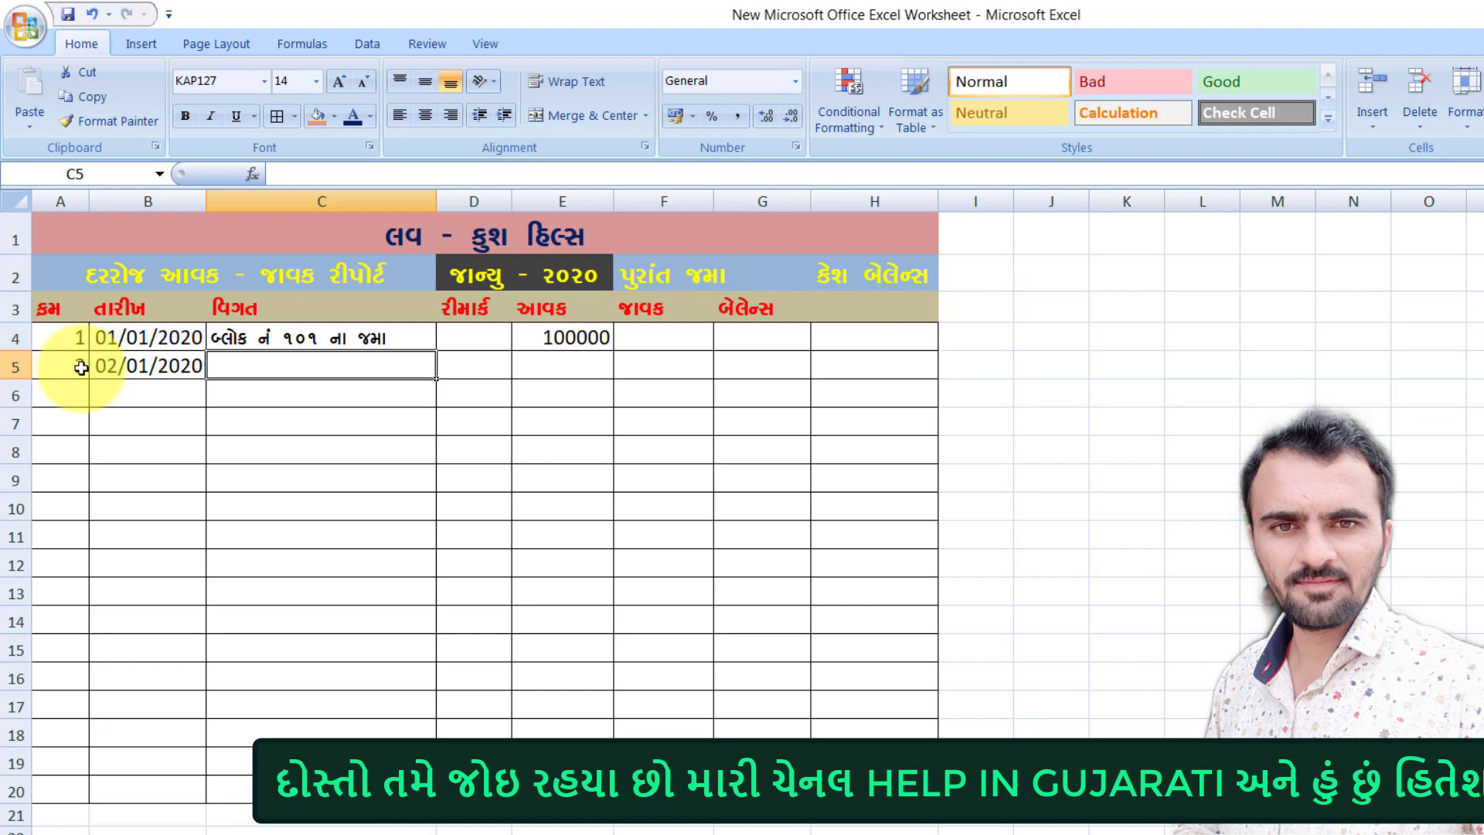
{"action": "type", "text": ";LD["}
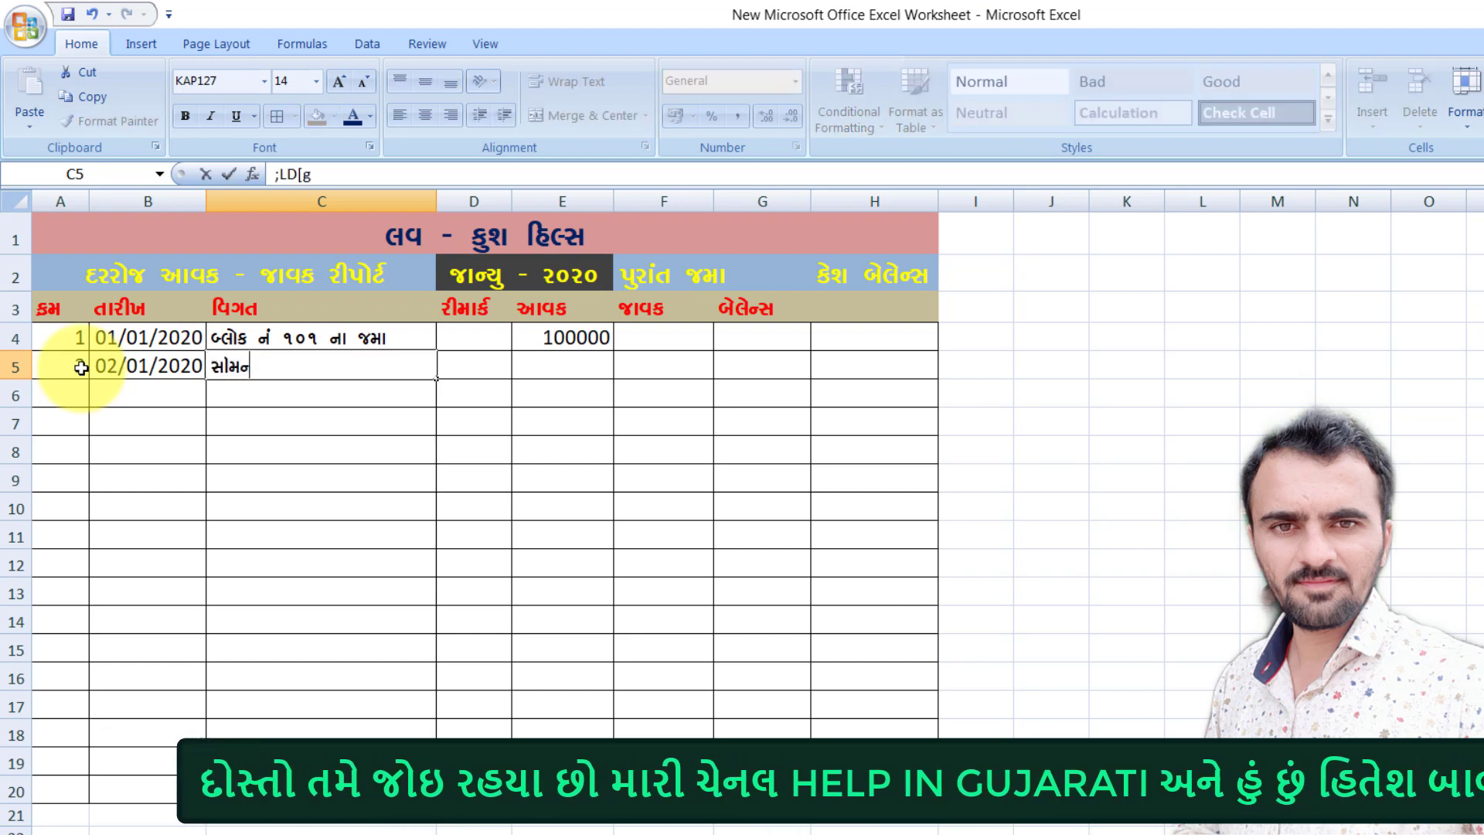
{"action": "type", "text": "g"}
{"action": "type", "text": " ૧૦૦ બેગના આપેલ"}
{"action": "key", "text": "Tab"}
{"action": "key", "text": "Tab"}
{"action": "type", "text": "5000"}
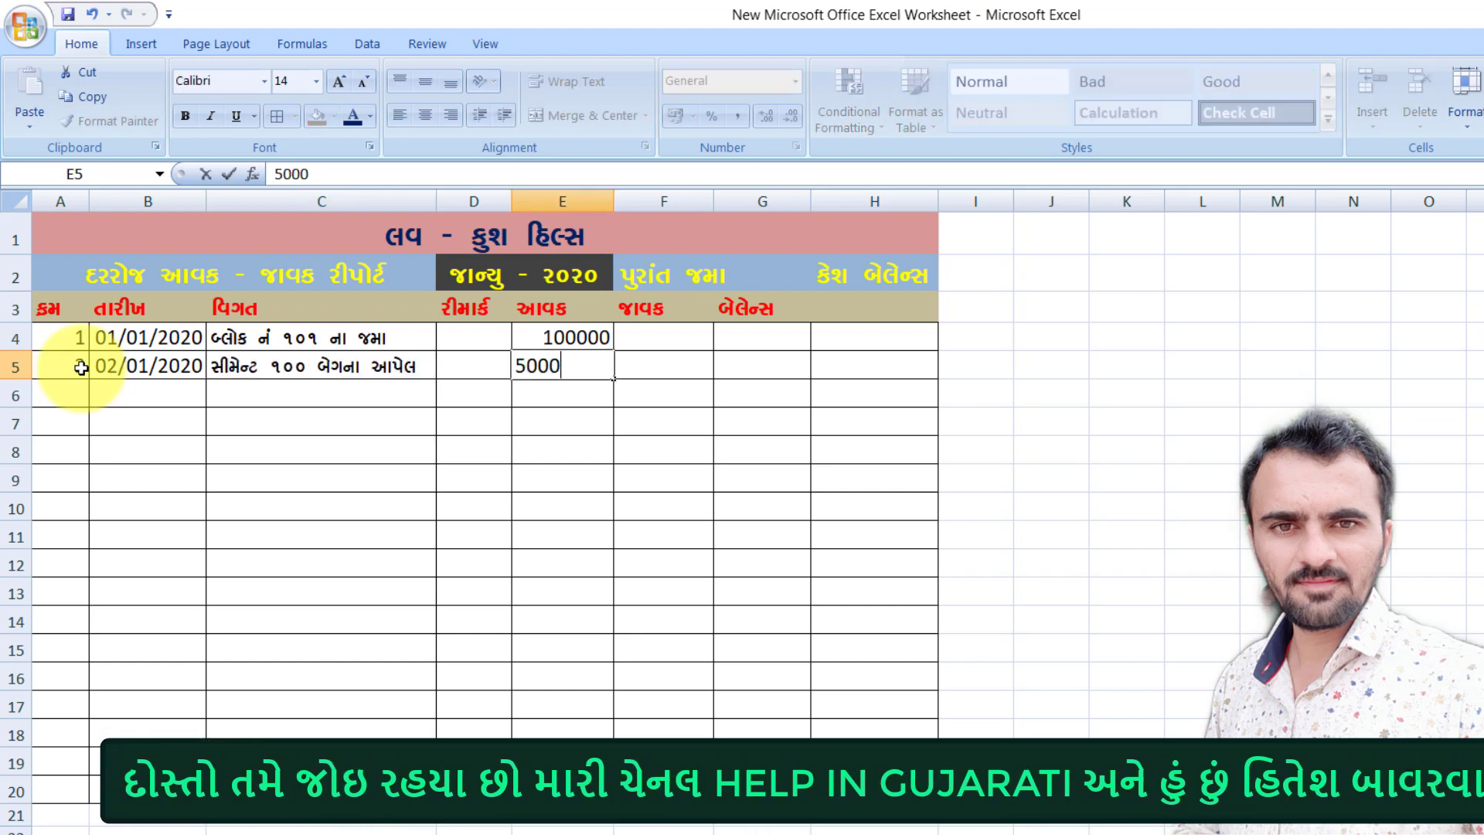
{"action": "type", "text": "0"}
{"action": "key", "text": "Tab"}
Enter row 6: serial 3, date 03/01/2020 and the block 501 deposit description
{"action": "key", "text": "Down"}
{"action": "key", "text": "Left"}
{"action": "key", "text": "Left"}
{"action": "key", "text": "Left"}
{"action": "key", "text": "Left"}
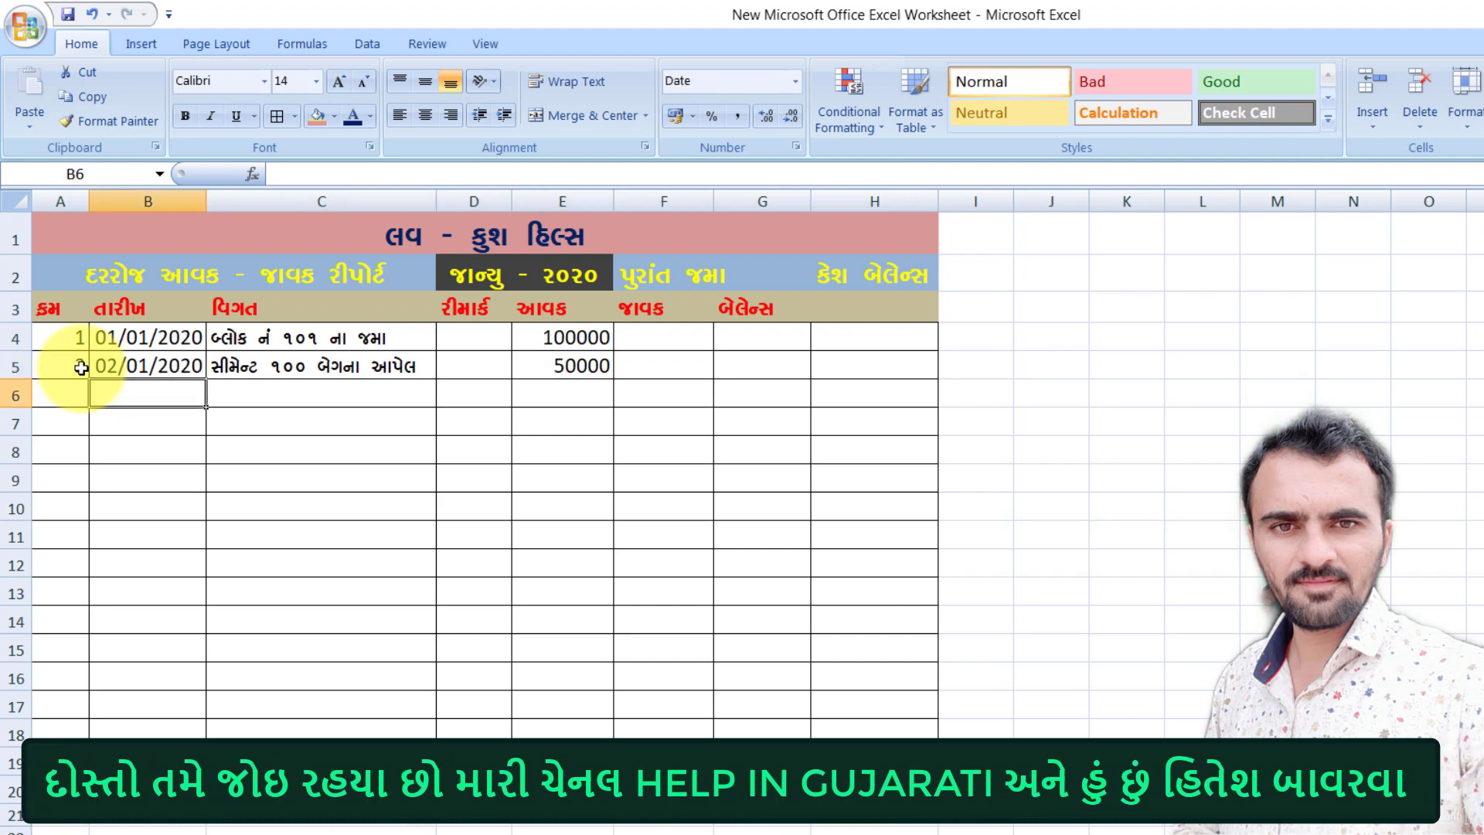
{"action": "key", "text": "Left"}
{"action": "type", "text": "3"}
{"action": "key", "text": "Tab"}
{"action": "type", "text": "3/1/20"}
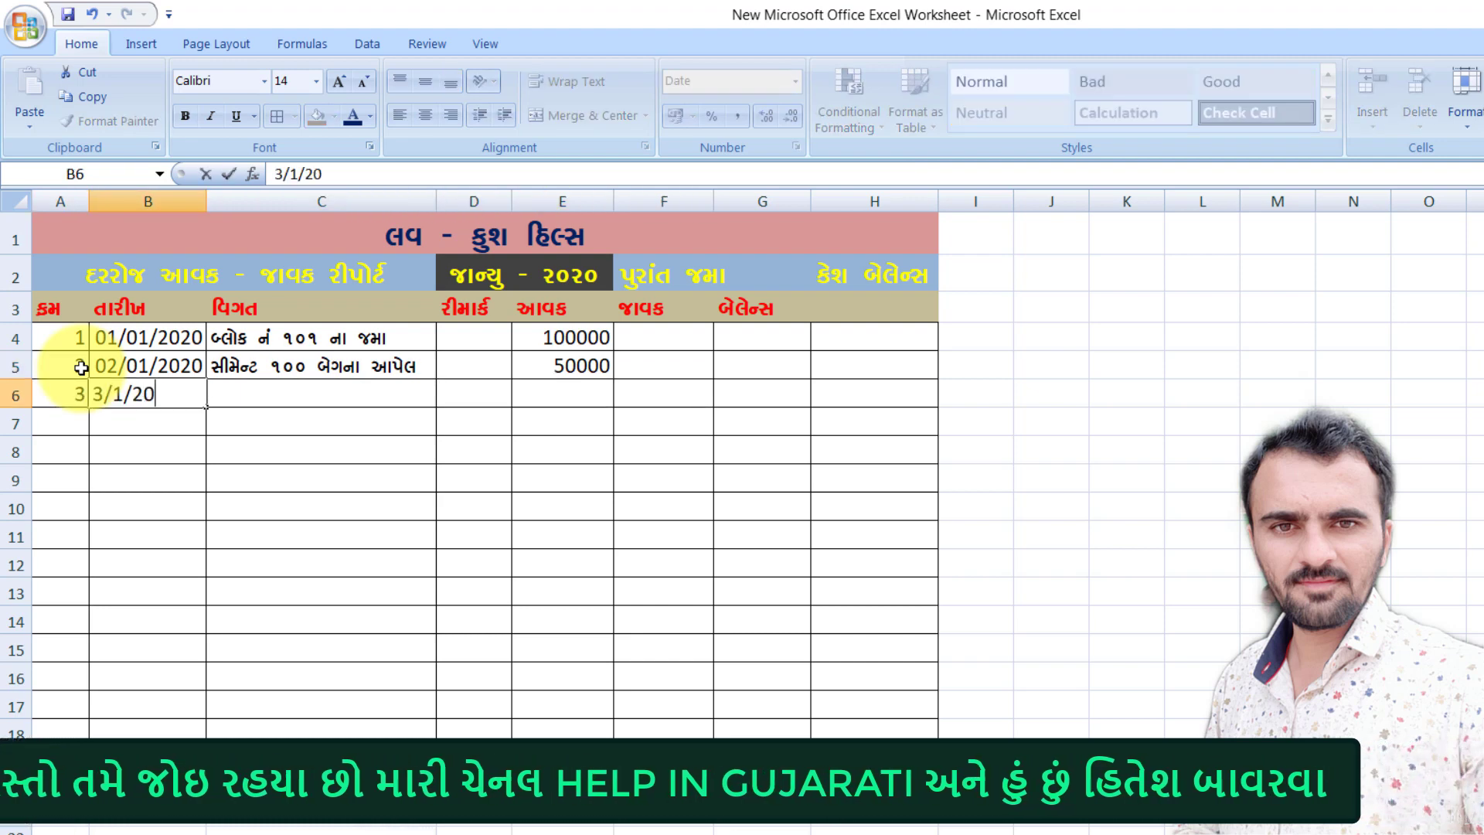
{"action": "type", "text": "20"}
{"action": "key", "text": "Tab"}
{"action": "type", "text": "બ્લોક નં ૫૦૧ ના જમા"}
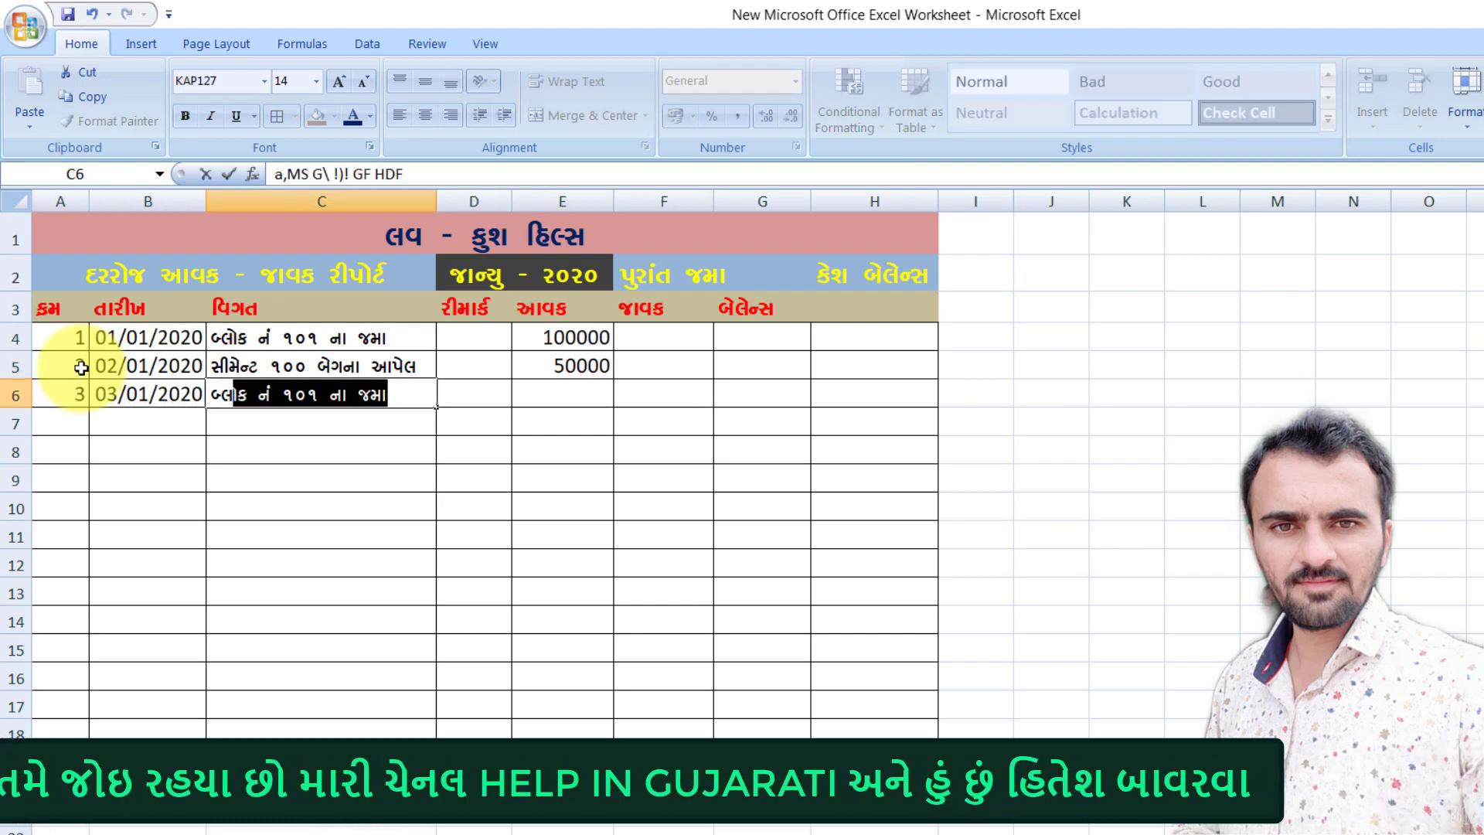
{"action": "key", "text": "Tab"}
{"action": "key", "text": "Tab"}
Move row 5's 50000 into the expense column F5 and enter 50000 income in E6
{"action": "key", "text": "Up"}
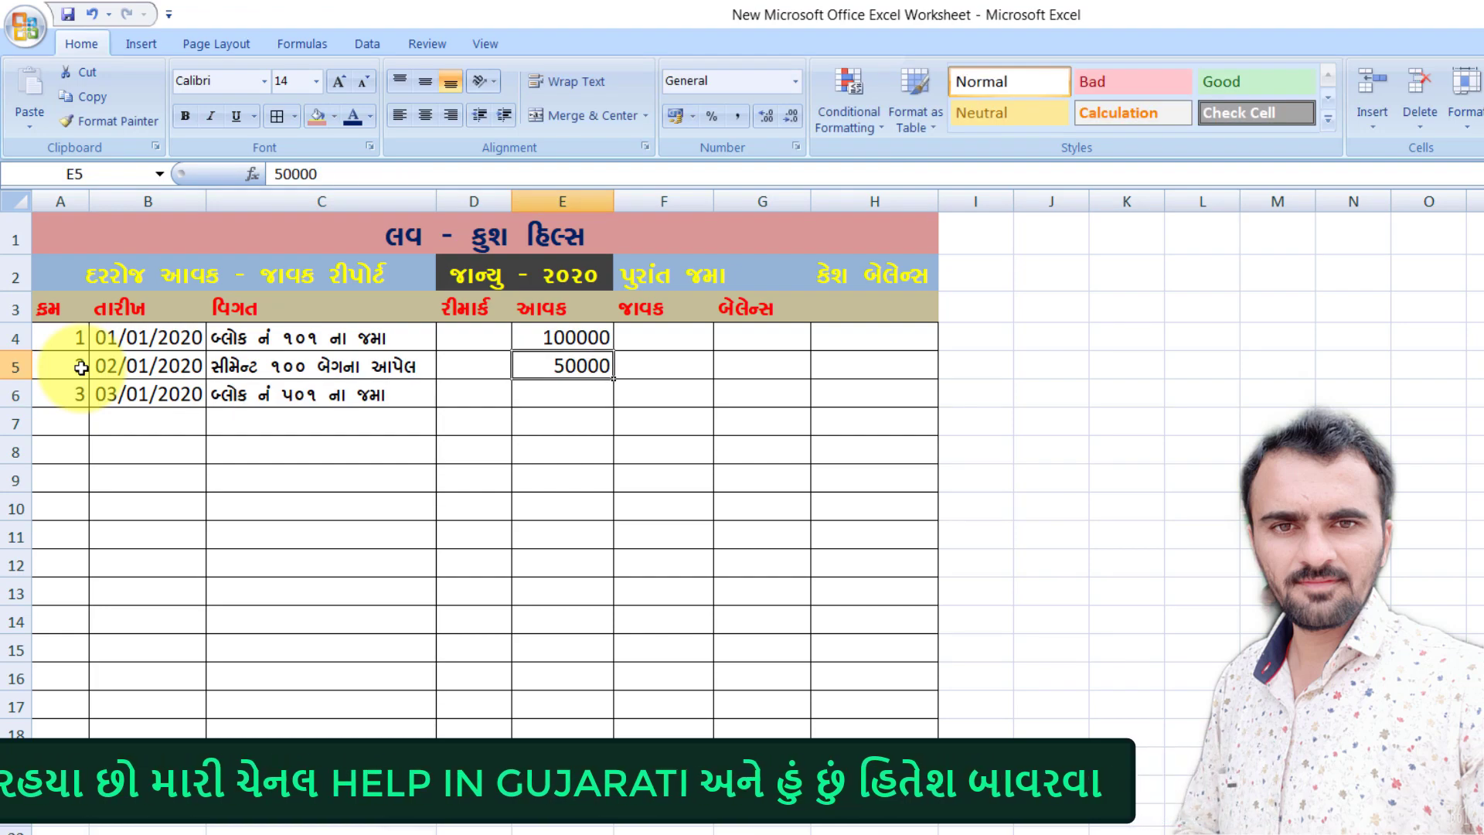
{"action": "key", "text": "BackSpace"}
{"action": "key", "text": "Tab"}
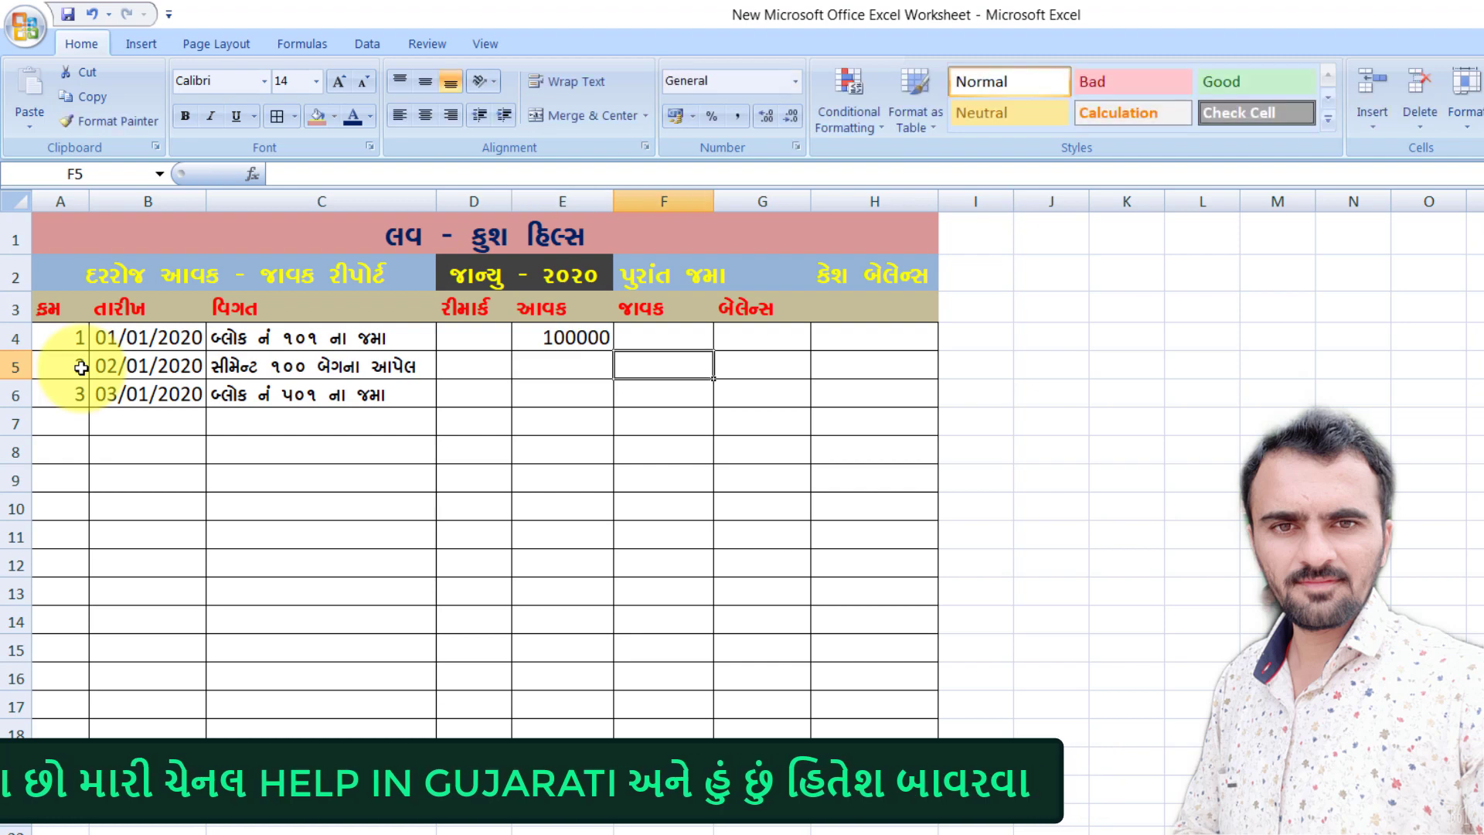
{"action": "type", "text": "50000"}
{"action": "key", "text": "Return"}
{"action": "type", "text": "50000"}
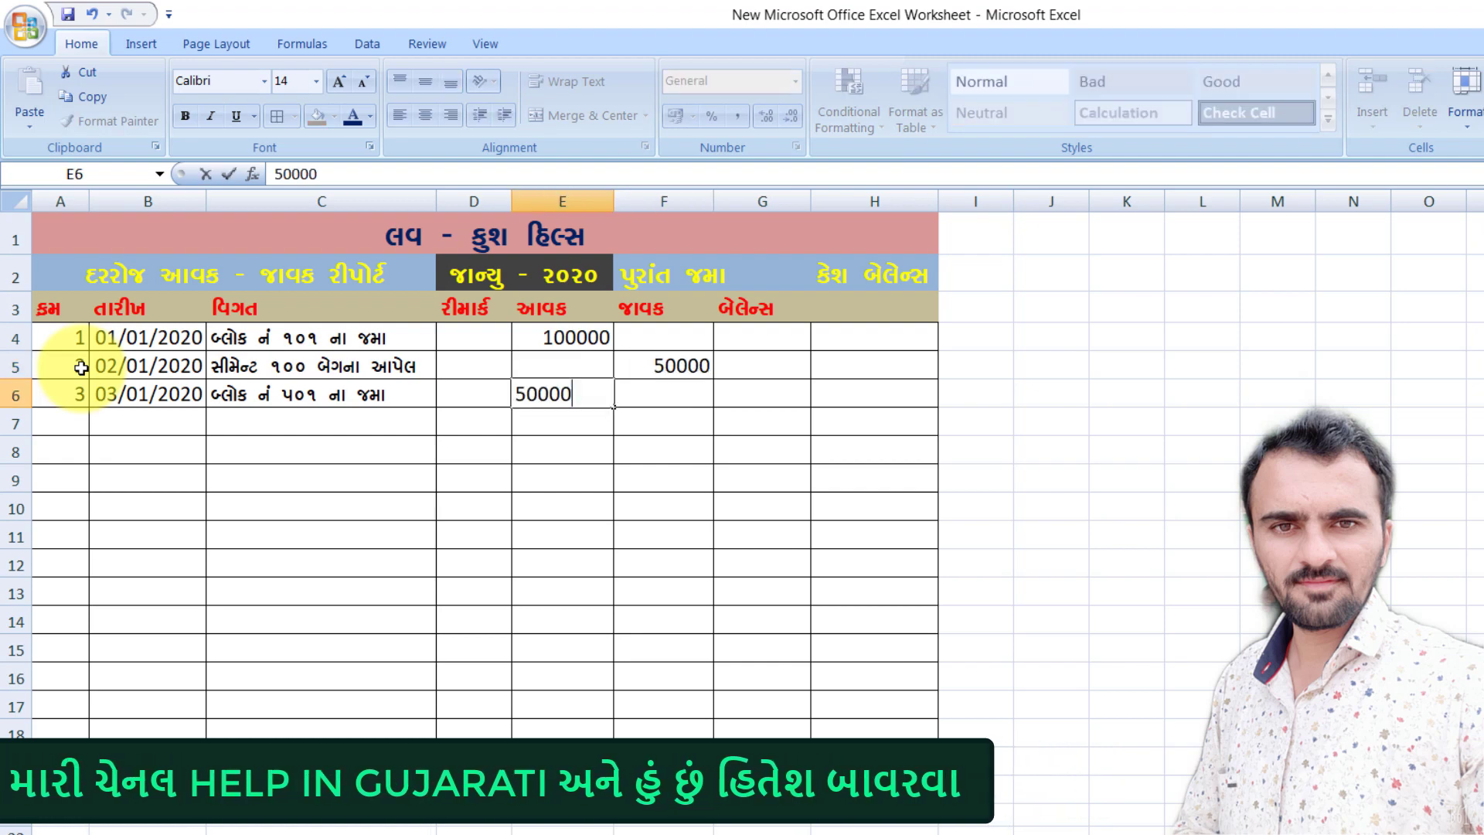
{"action": "key", "text": "Tab"}
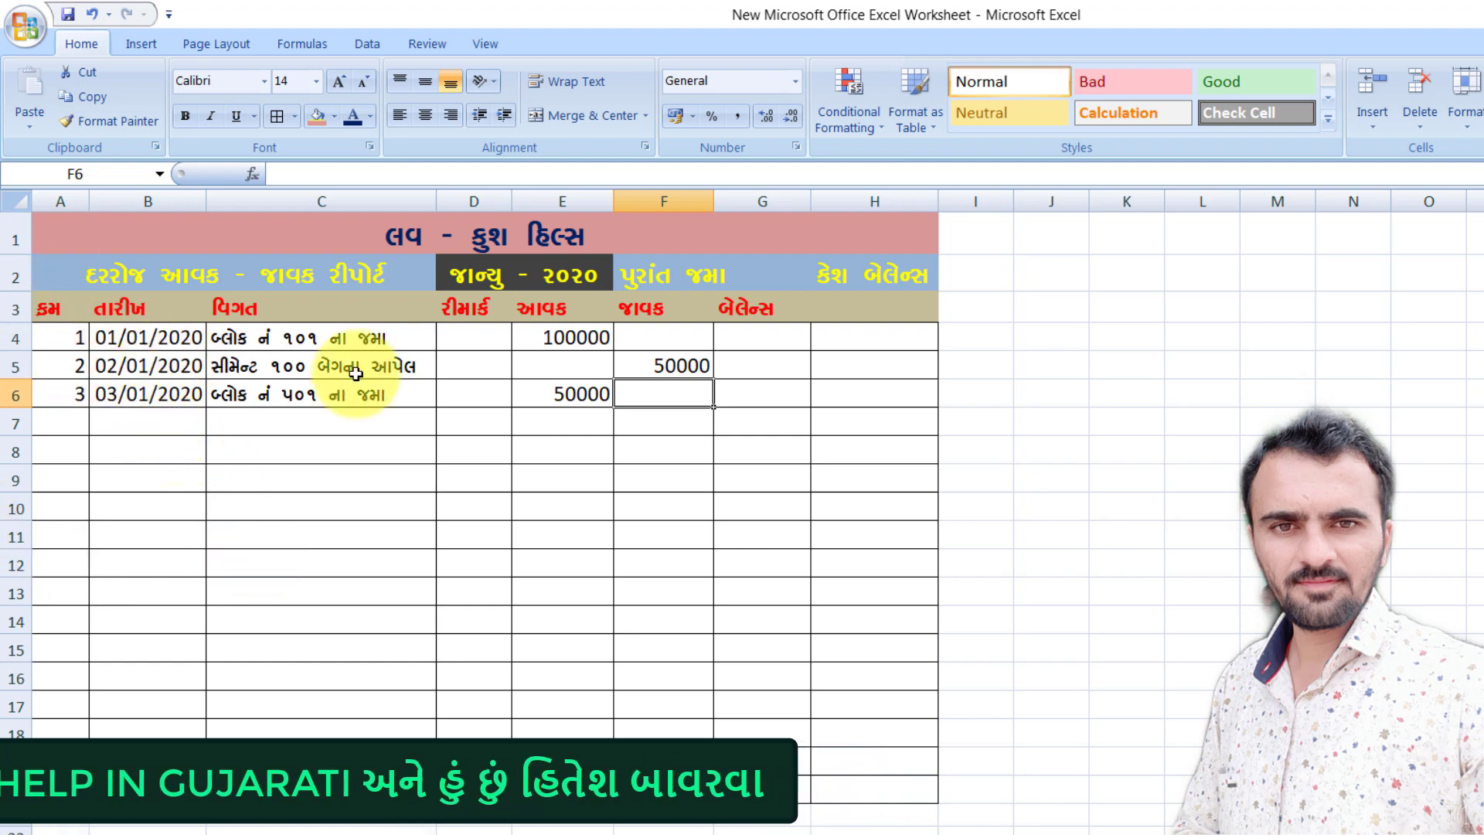
Enter 100000 as the opening balance in G2, then begin the G4 balance formula
{"action": "left_click", "coordinate": [754, 336]}
{"action": "type", "text": "="}
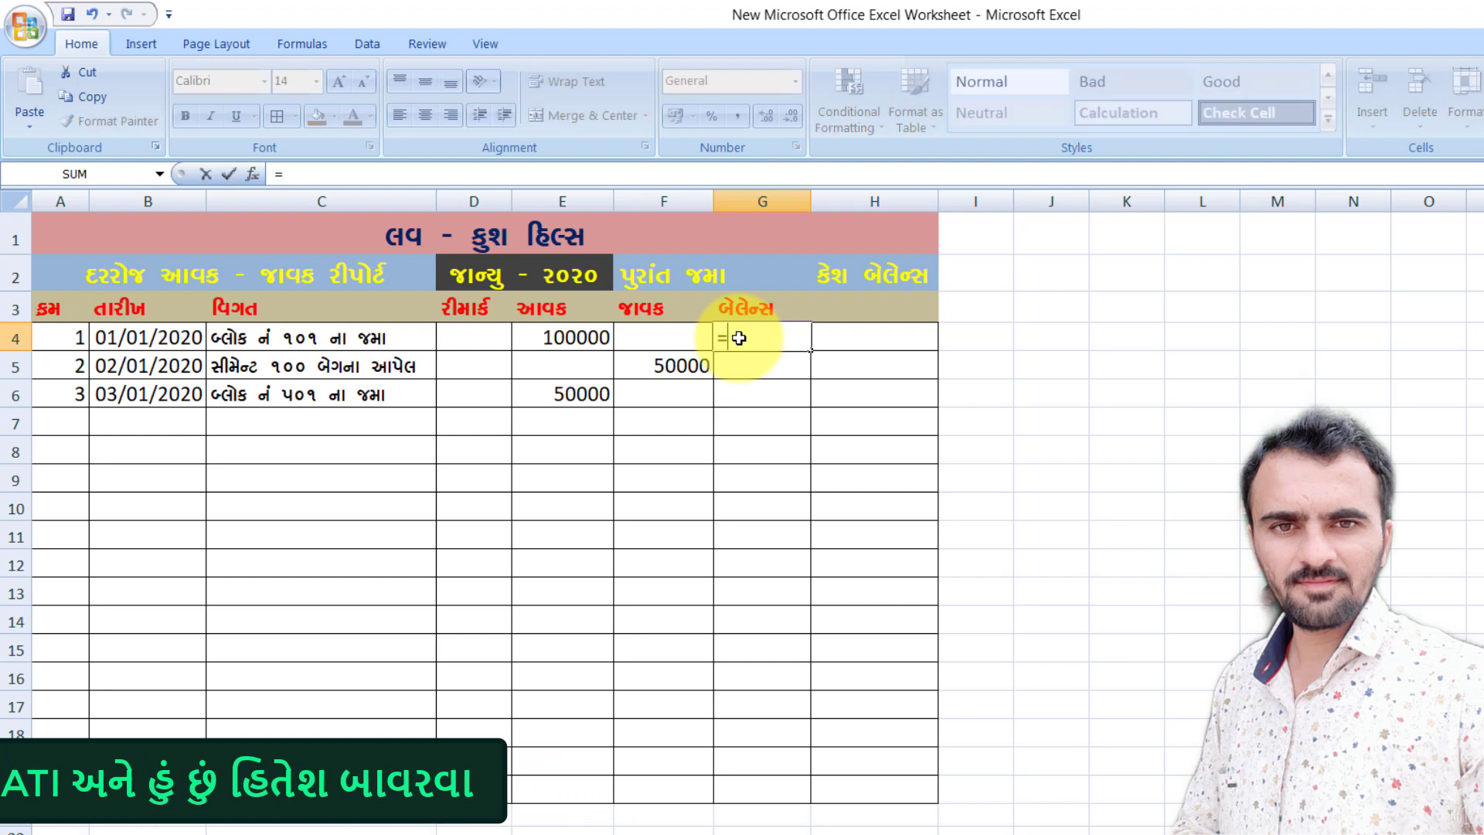
{"action": "left_click", "coordinate": [738, 282]}
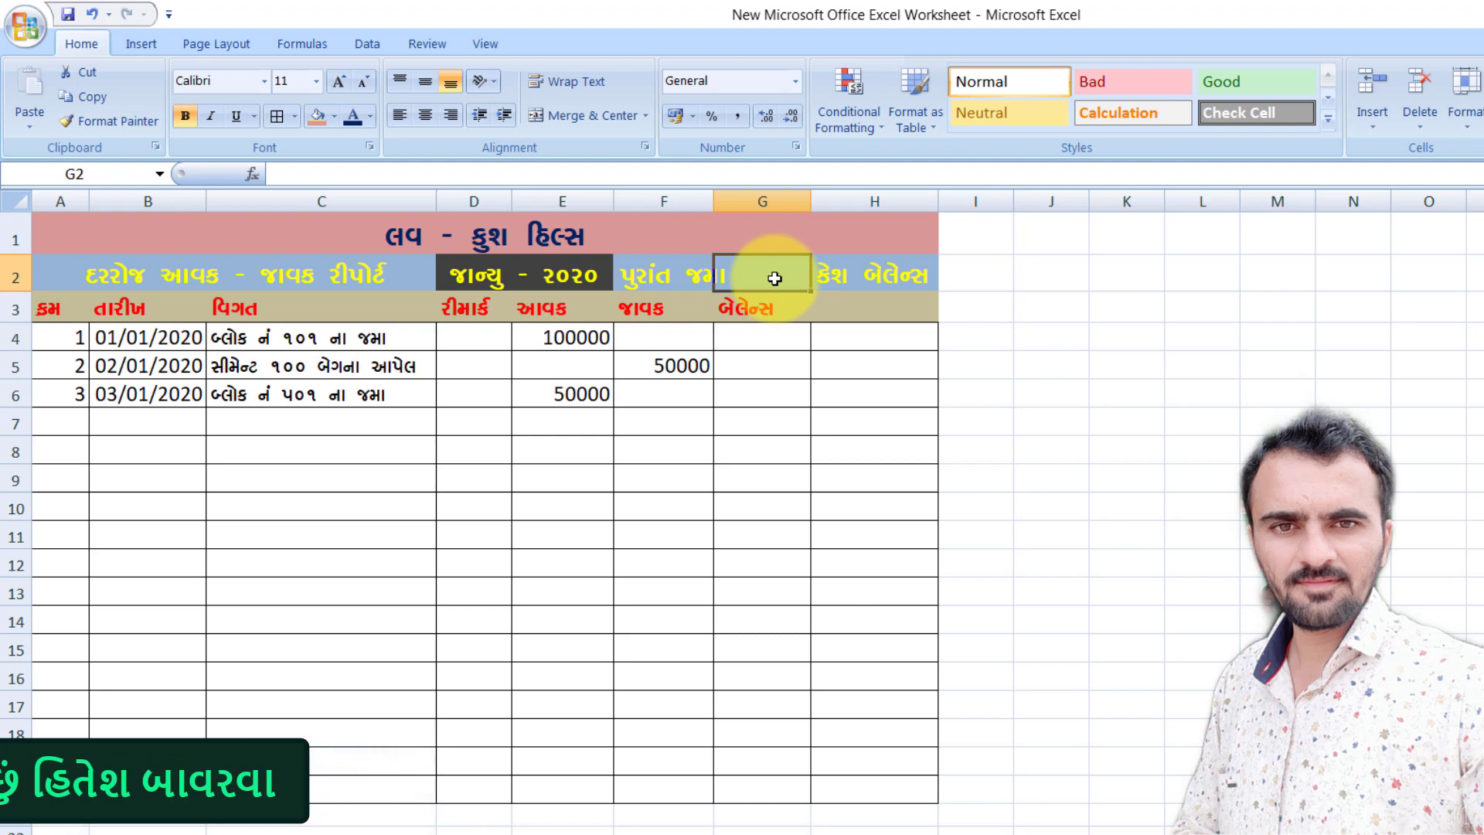
{"action": "double_click", "coordinate": [775, 279]}
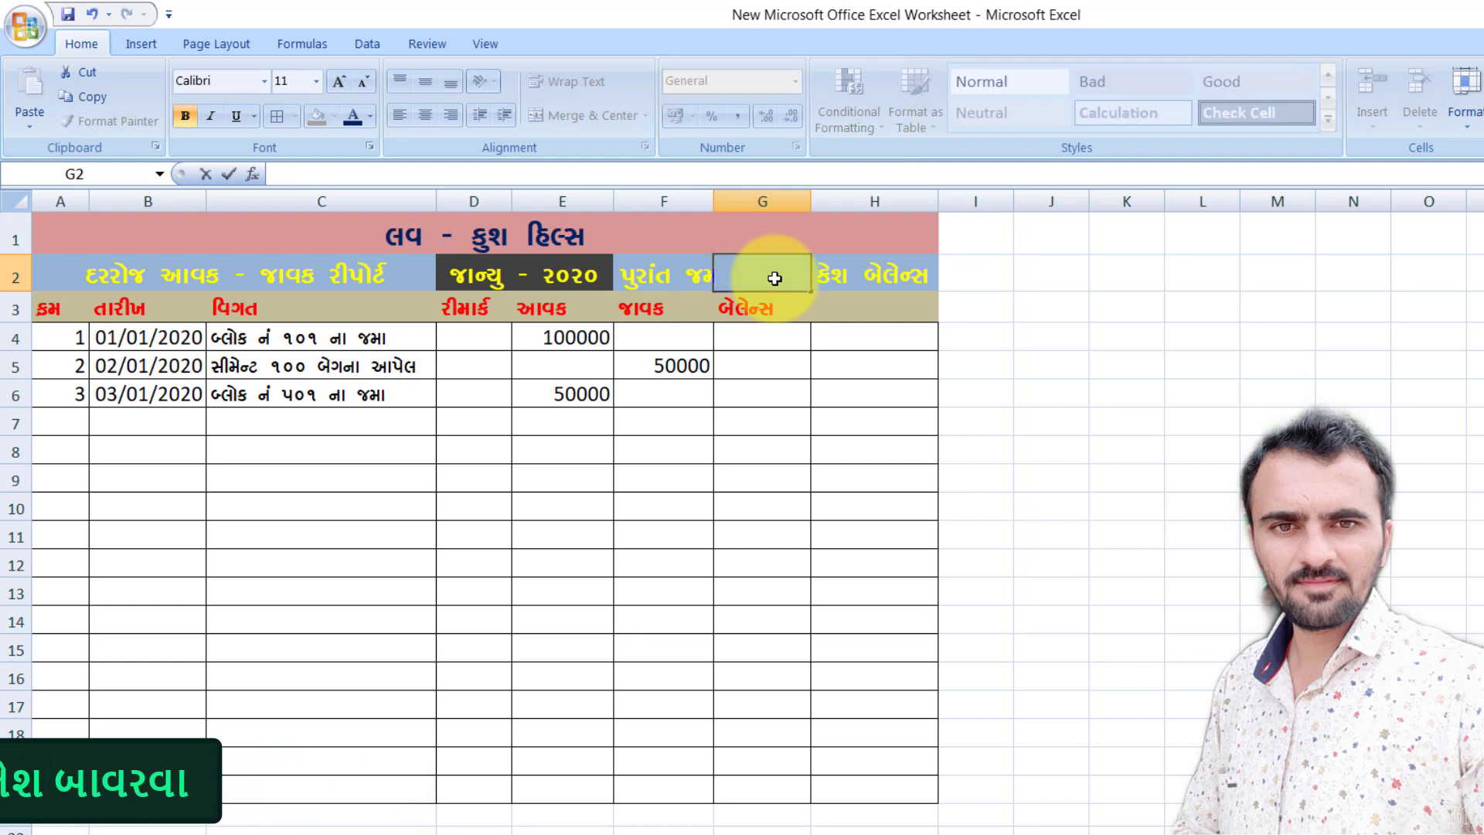
{"action": "type", "text": "100000"}
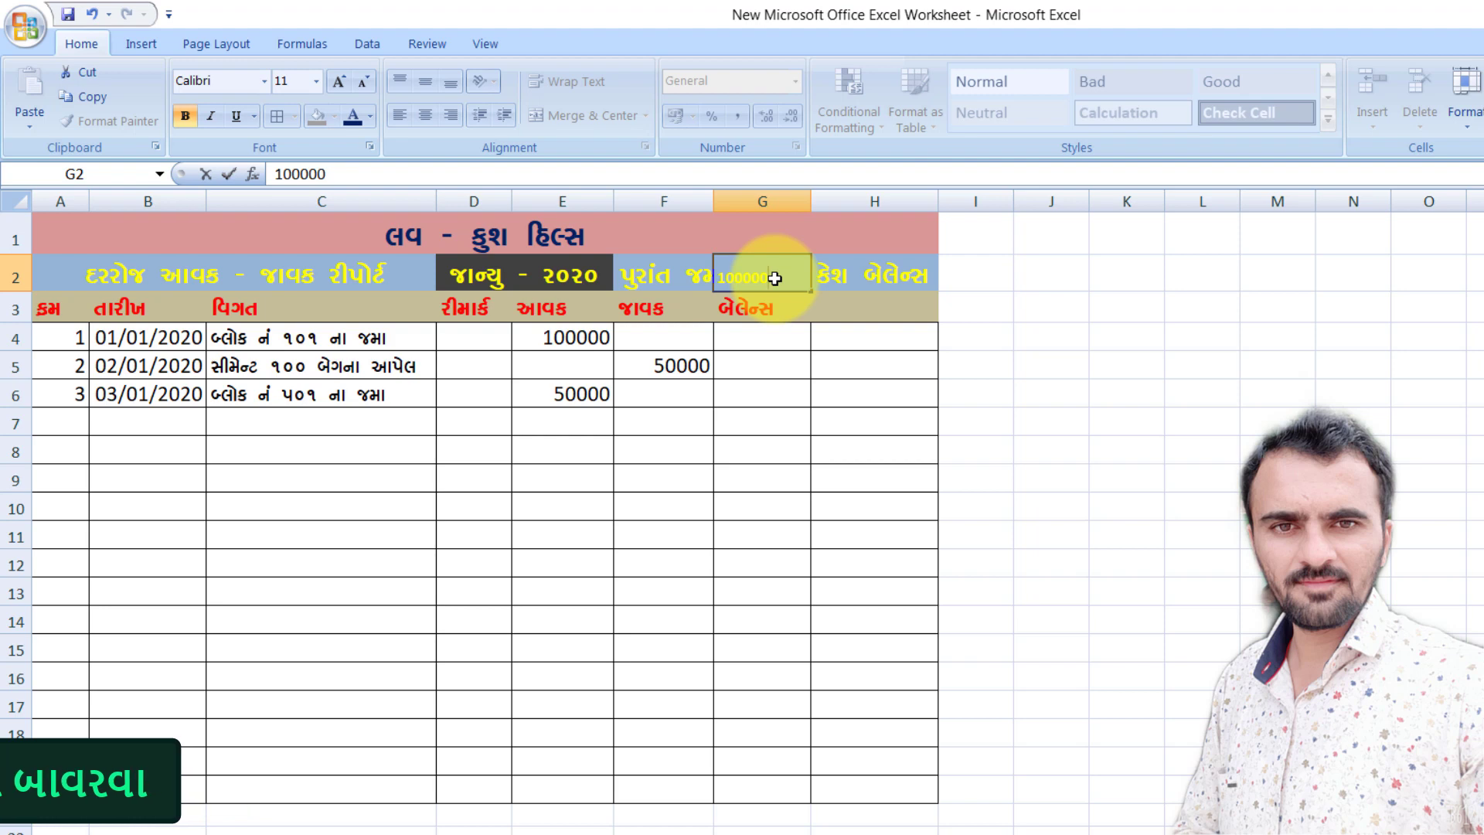
{"action": "key", "text": "Return"}
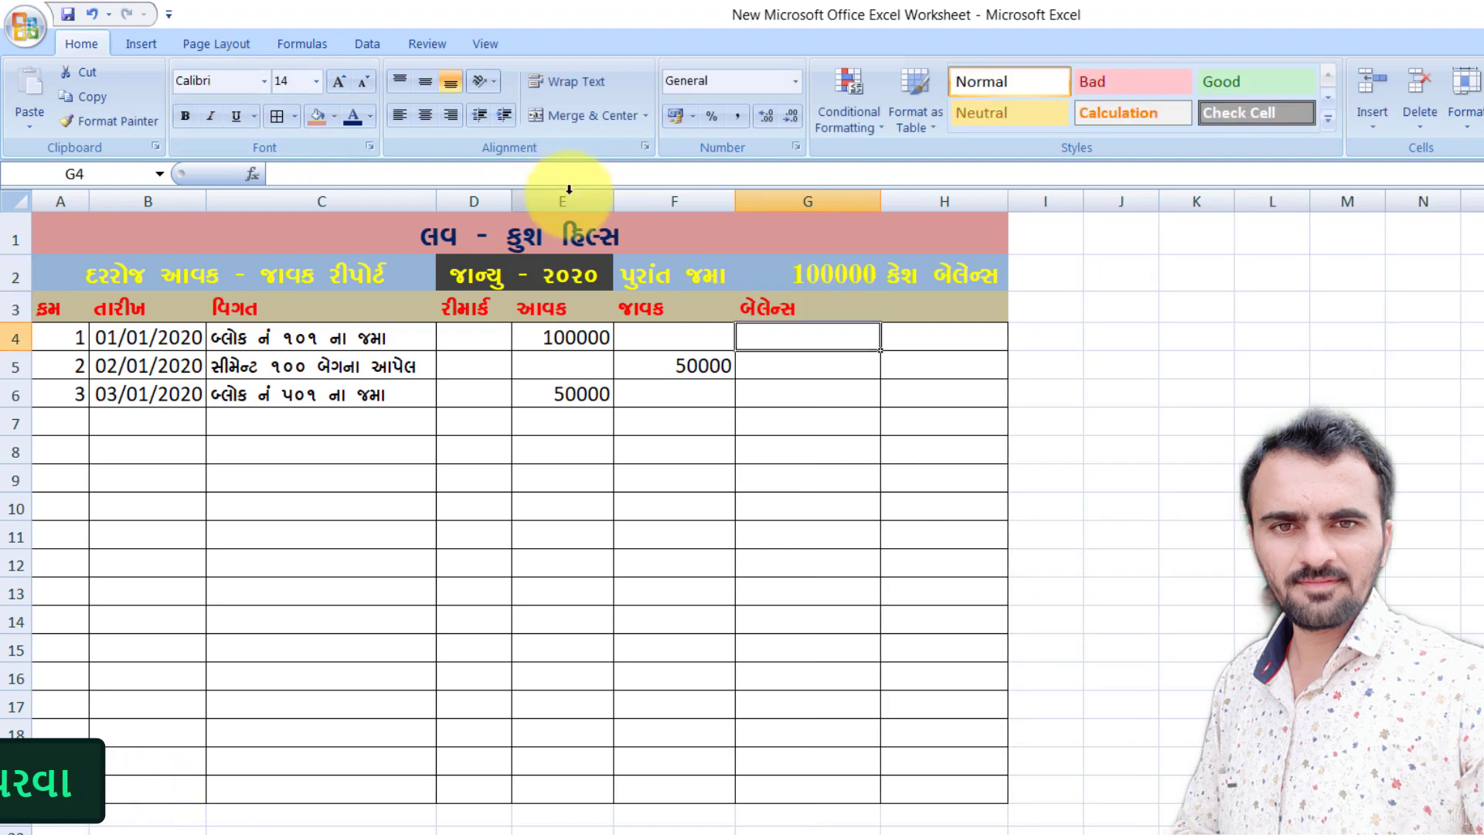
{"action": "type", "text": "="}
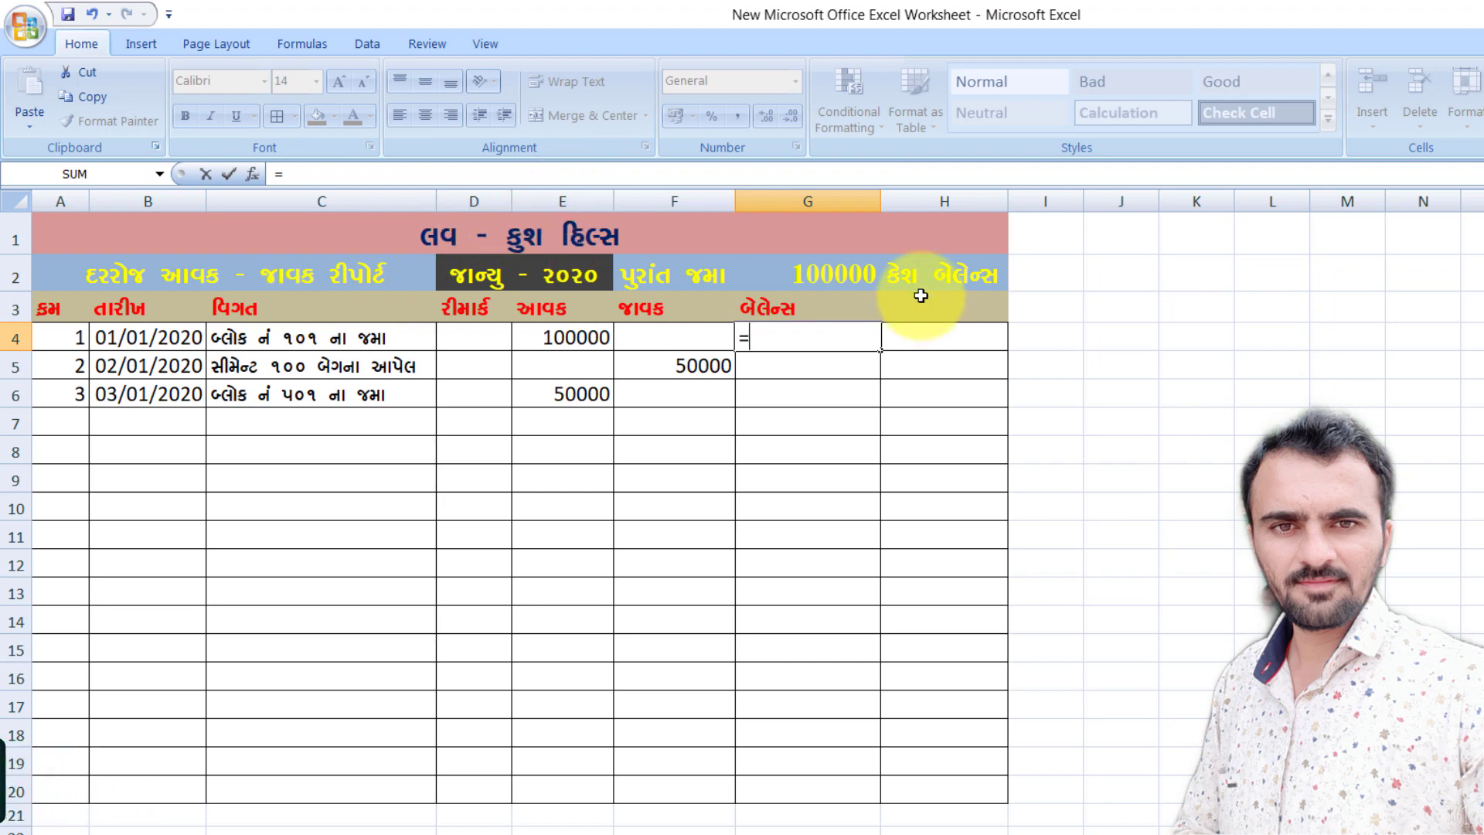
Complete the G4 formula =G2+E4-F4, giving a 200000 running balance
{"action": "left_click", "coordinate": [788, 279]}
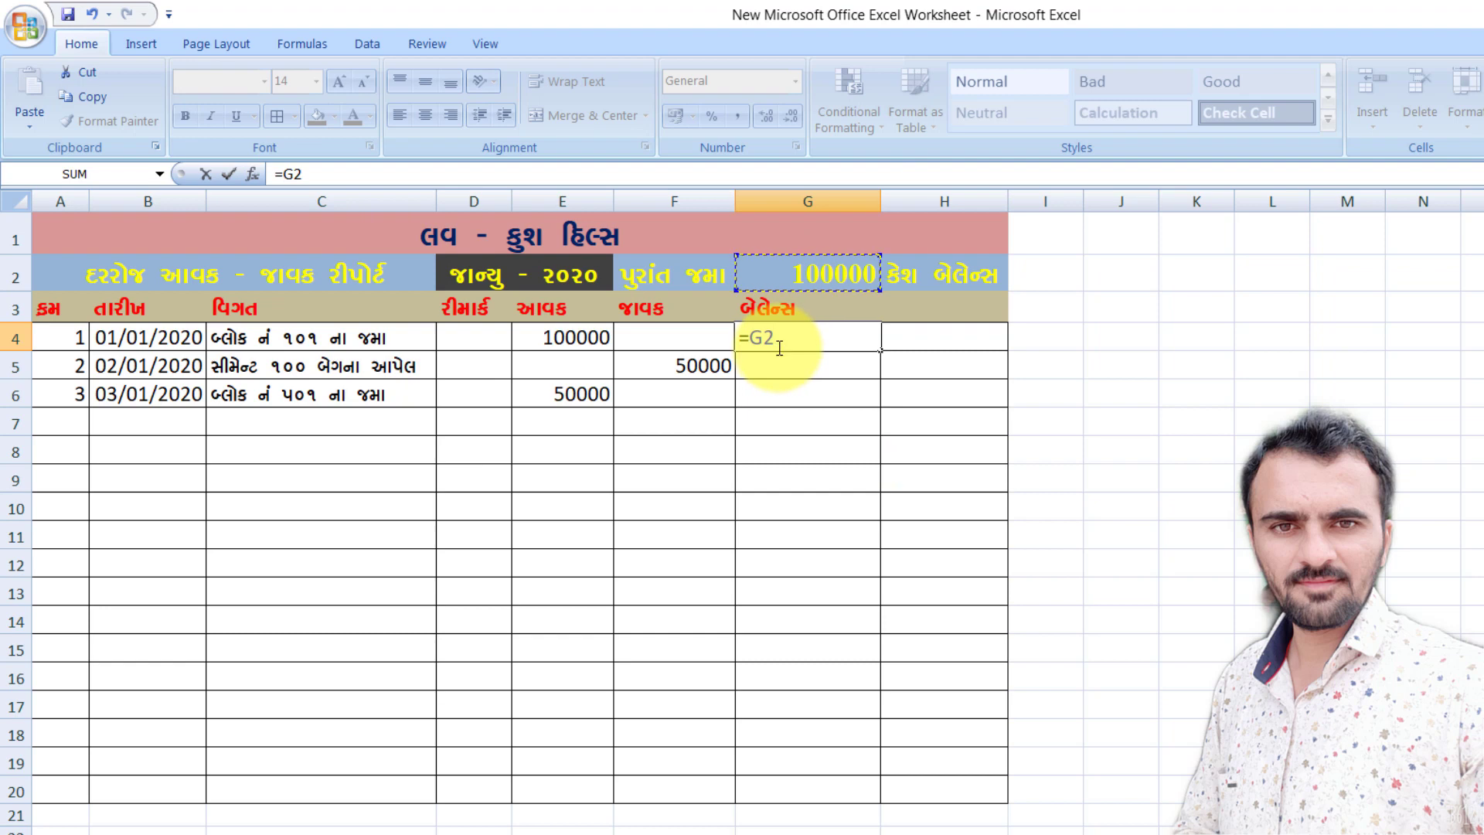
{"action": "type", "text": "+"}
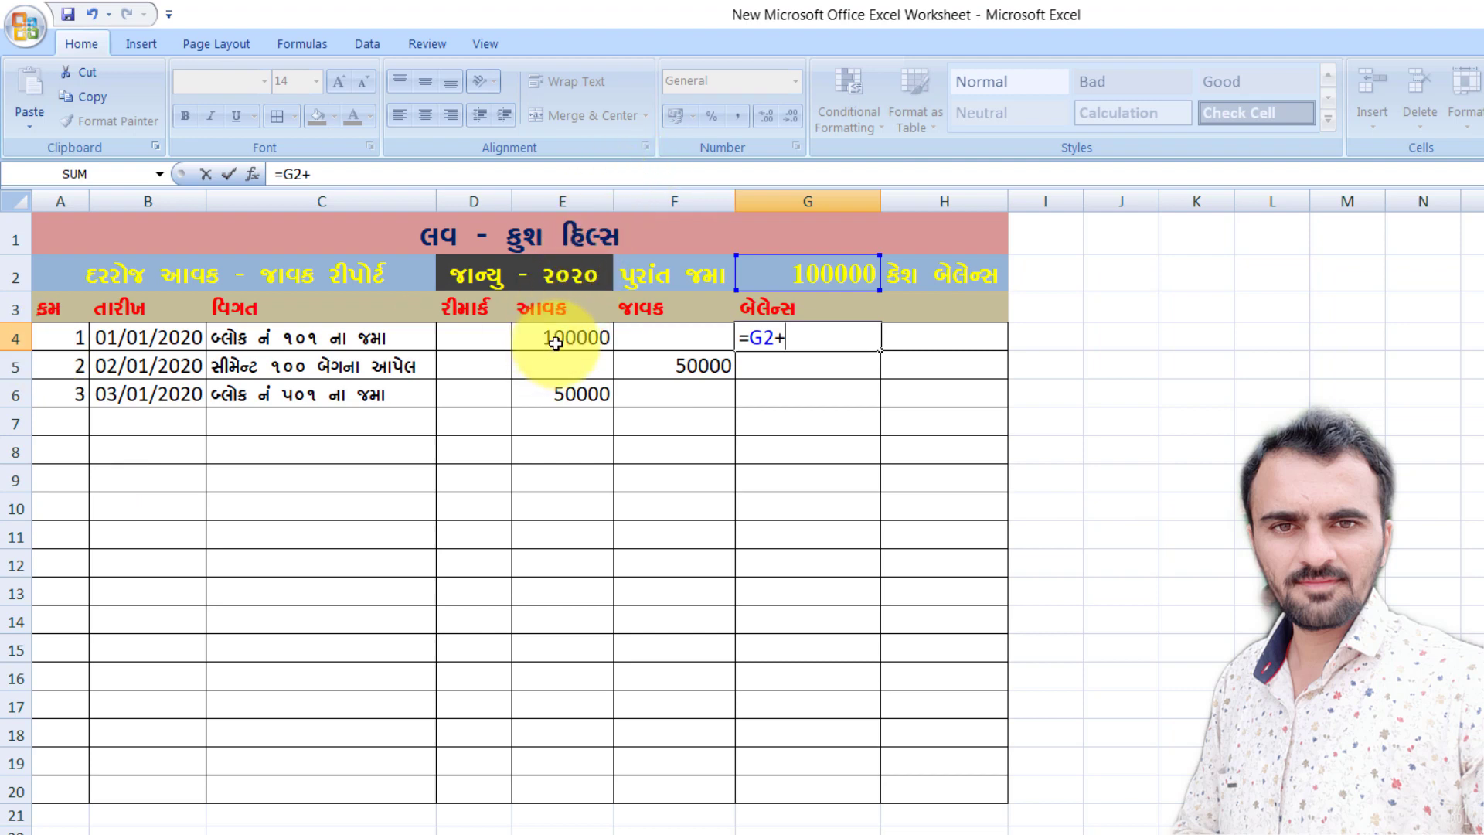
{"action": "left_click", "coordinate": [555, 340]}
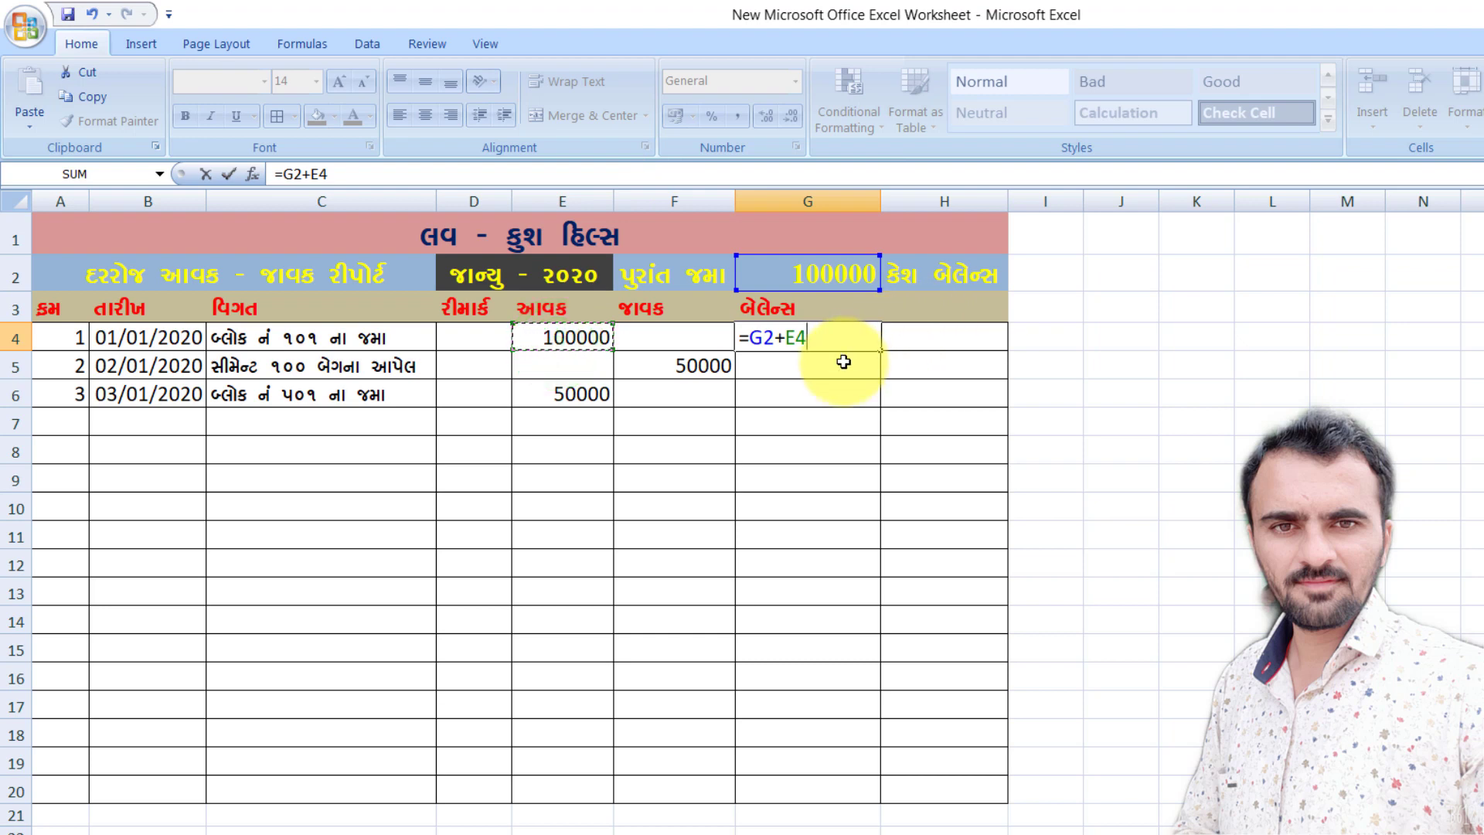
{"action": "type", "text": "-"}
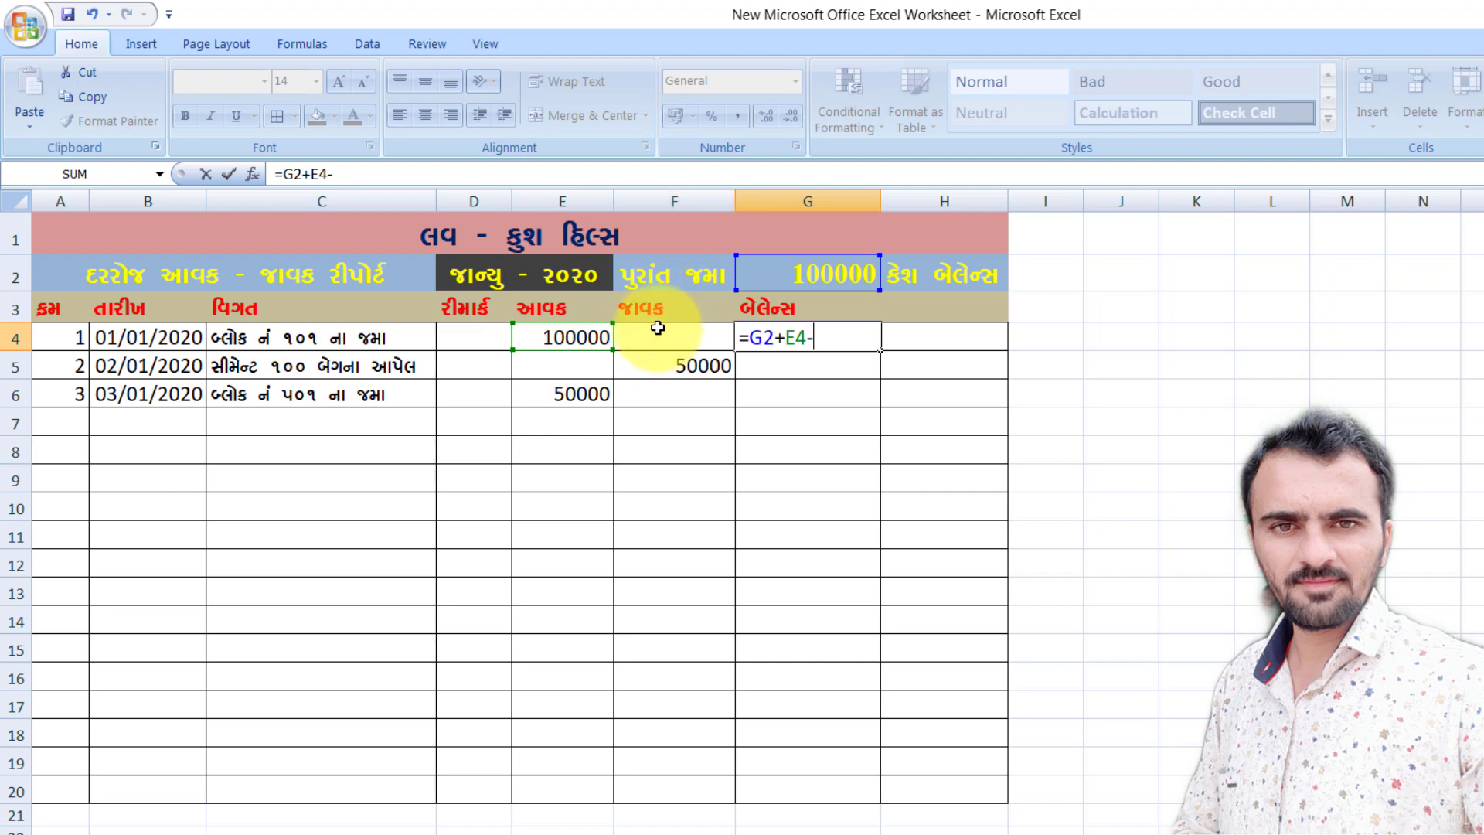
{"action": "left_click", "coordinate": [656, 338]}
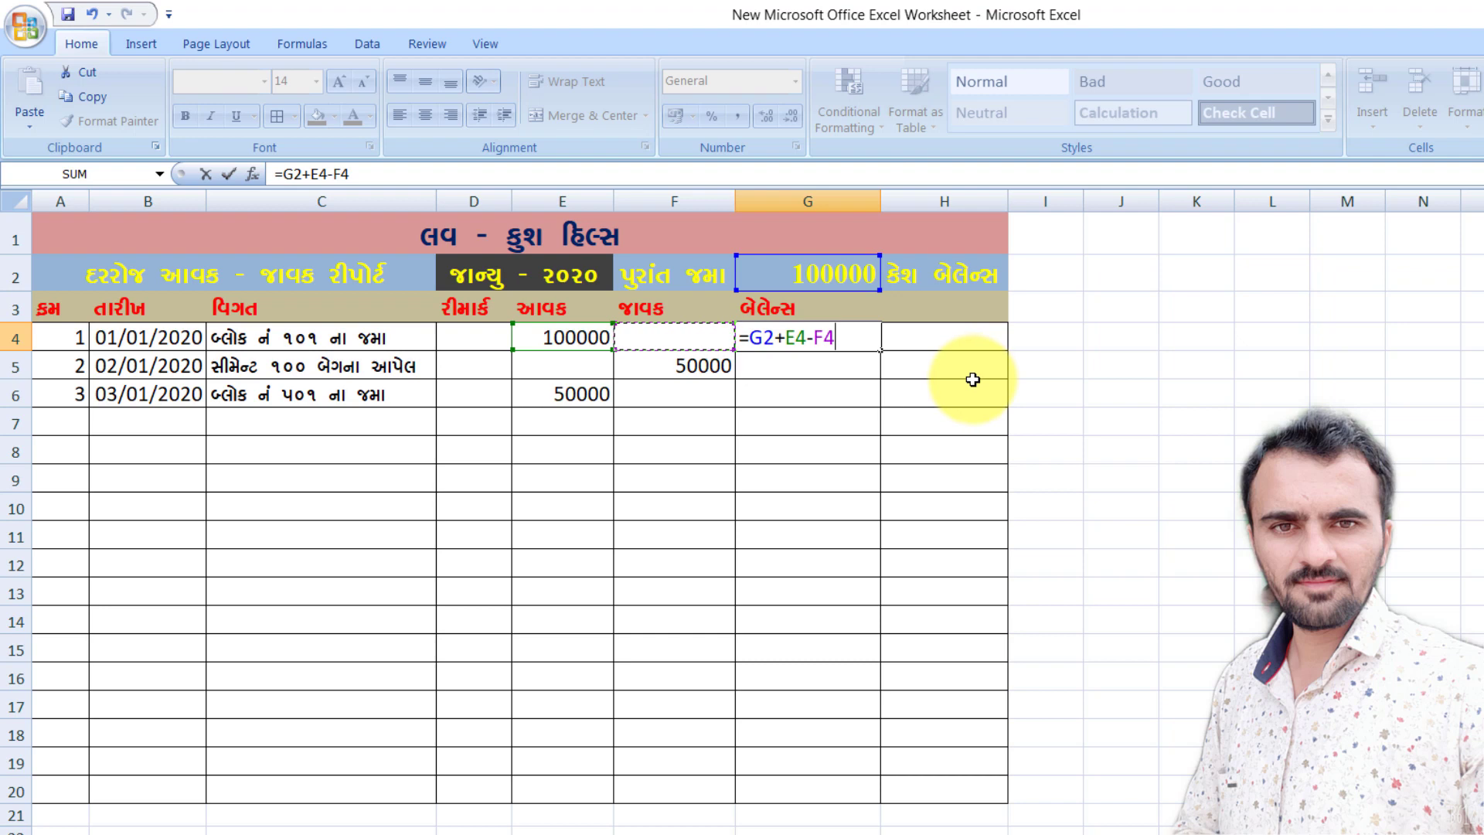
{"action": "key", "text": "Return"}
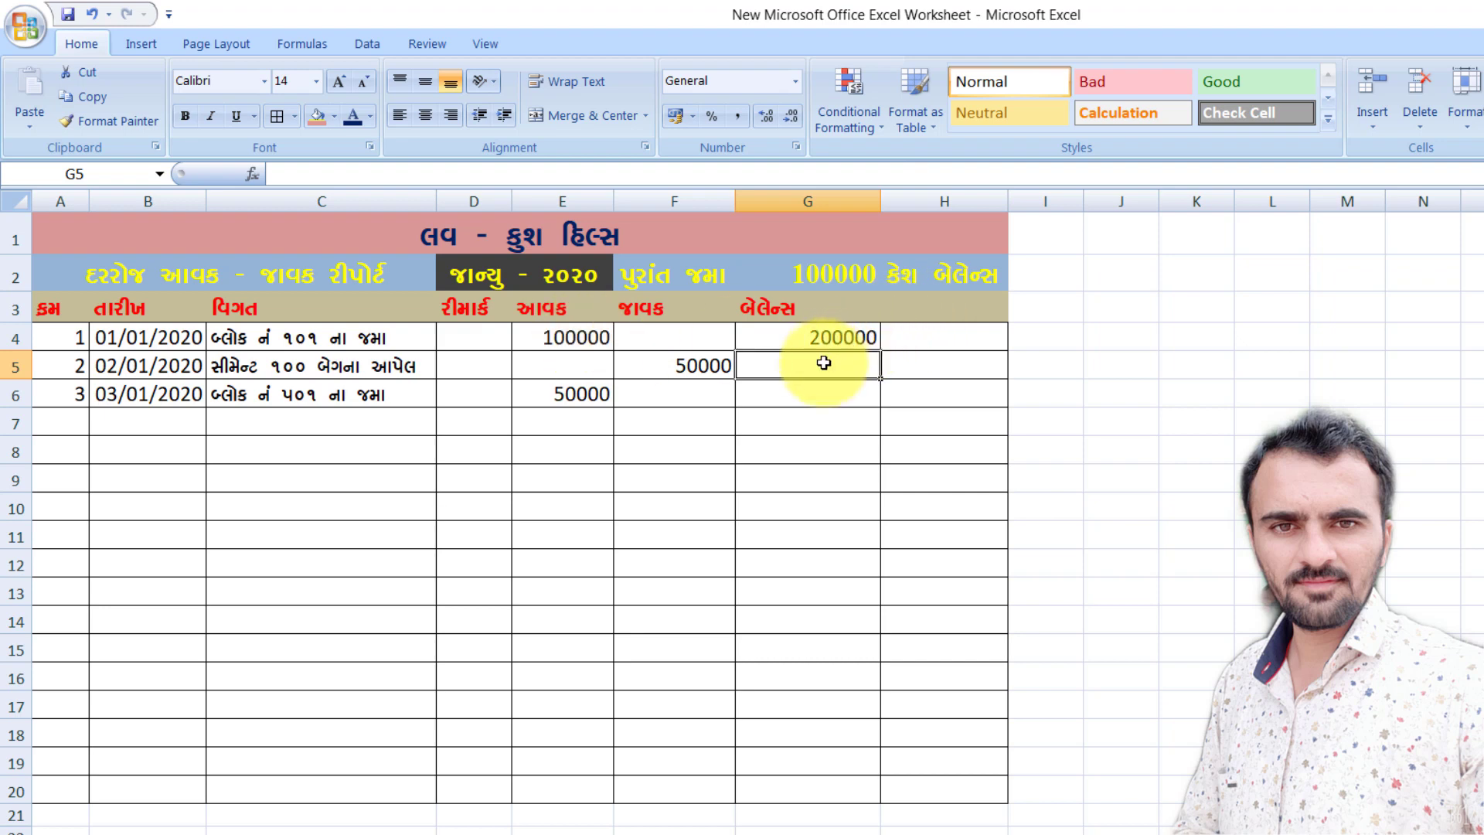
Enter =G4+E5-F5 in G5, showing a 150000 balance after the cement expense
{"action": "type", "text": "="}
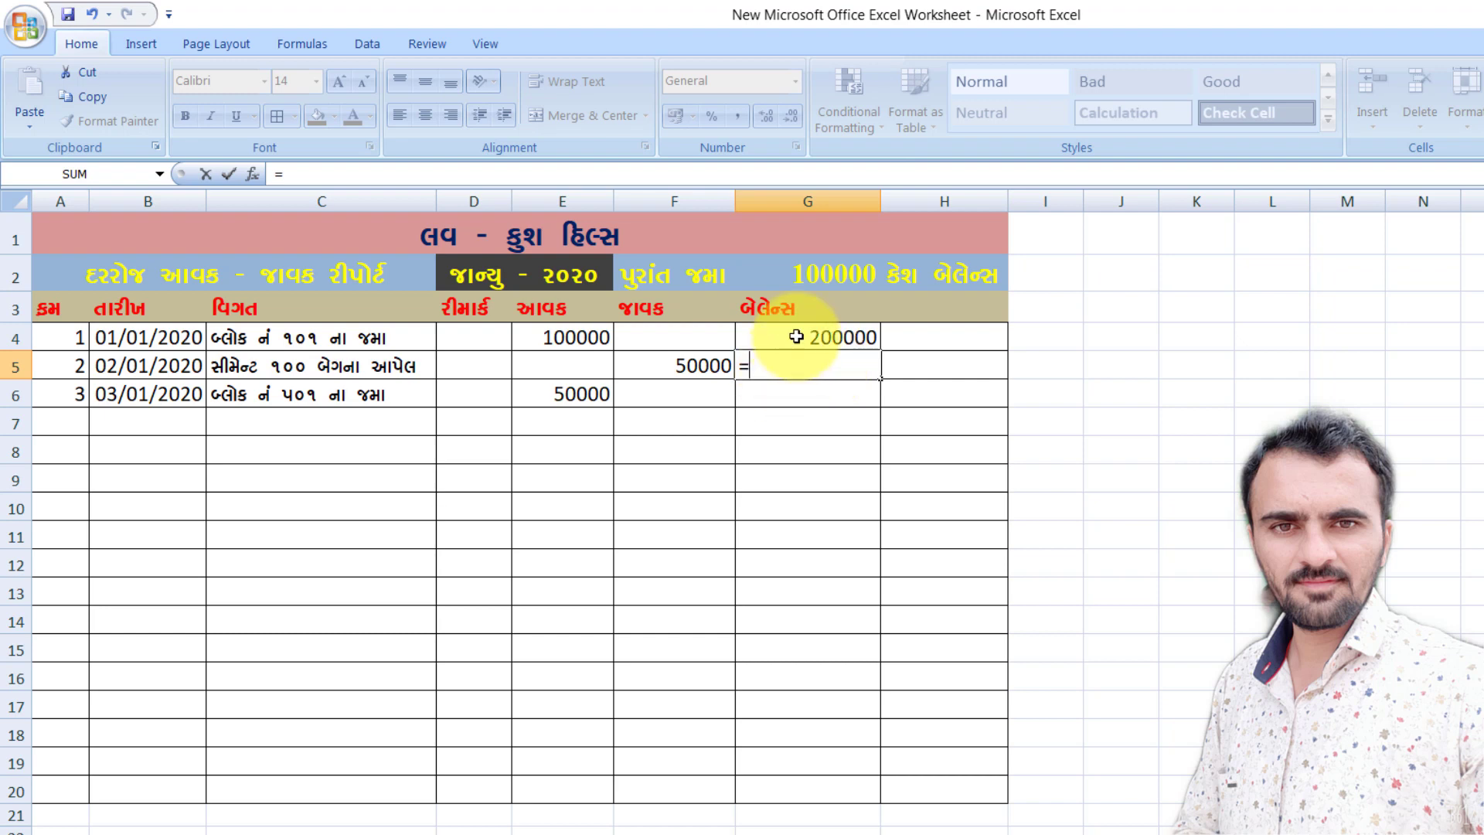
{"action": "left_click", "coordinate": [796, 337]}
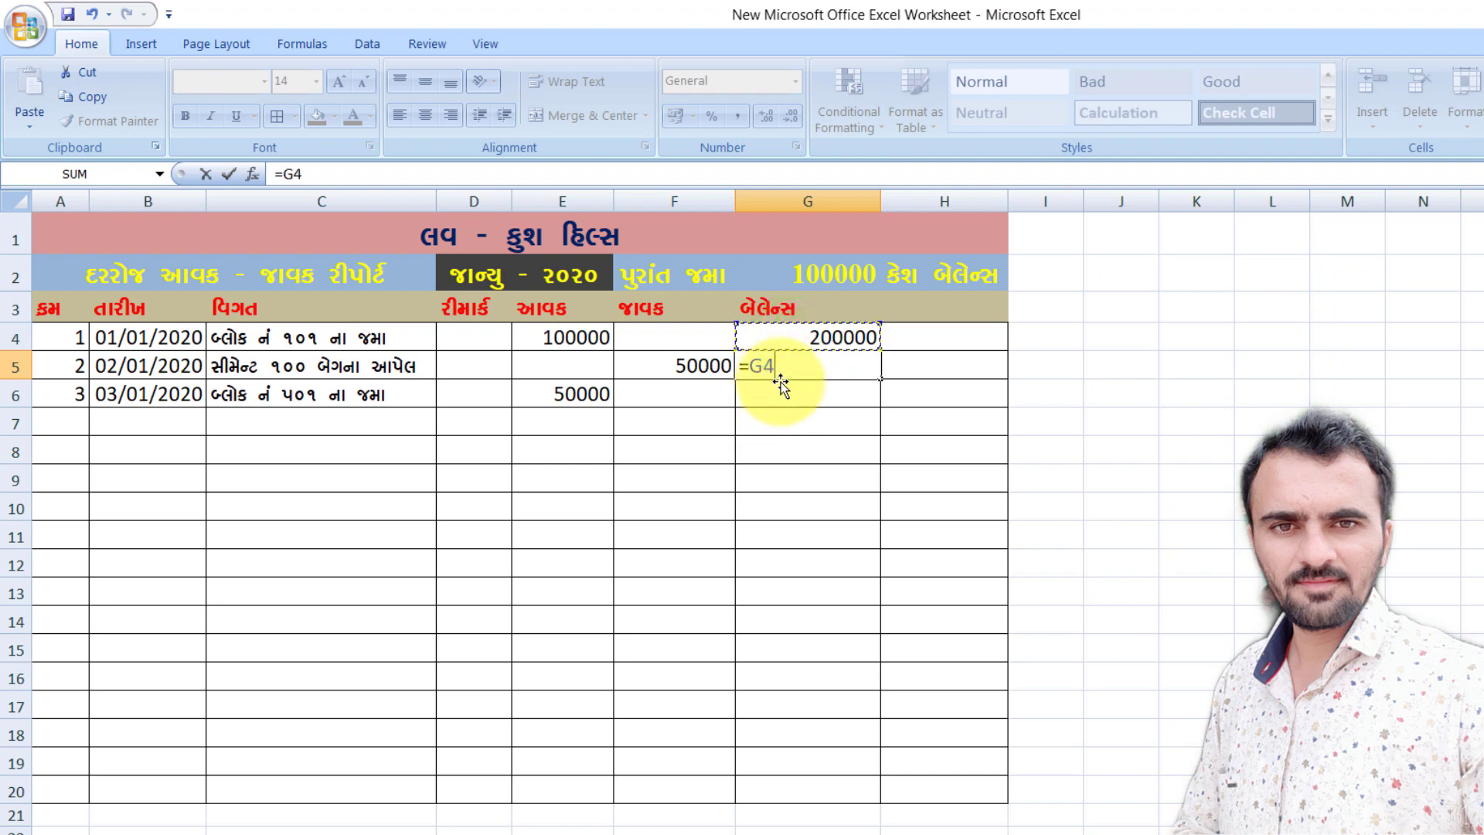
{"action": "type", "text": "+"}
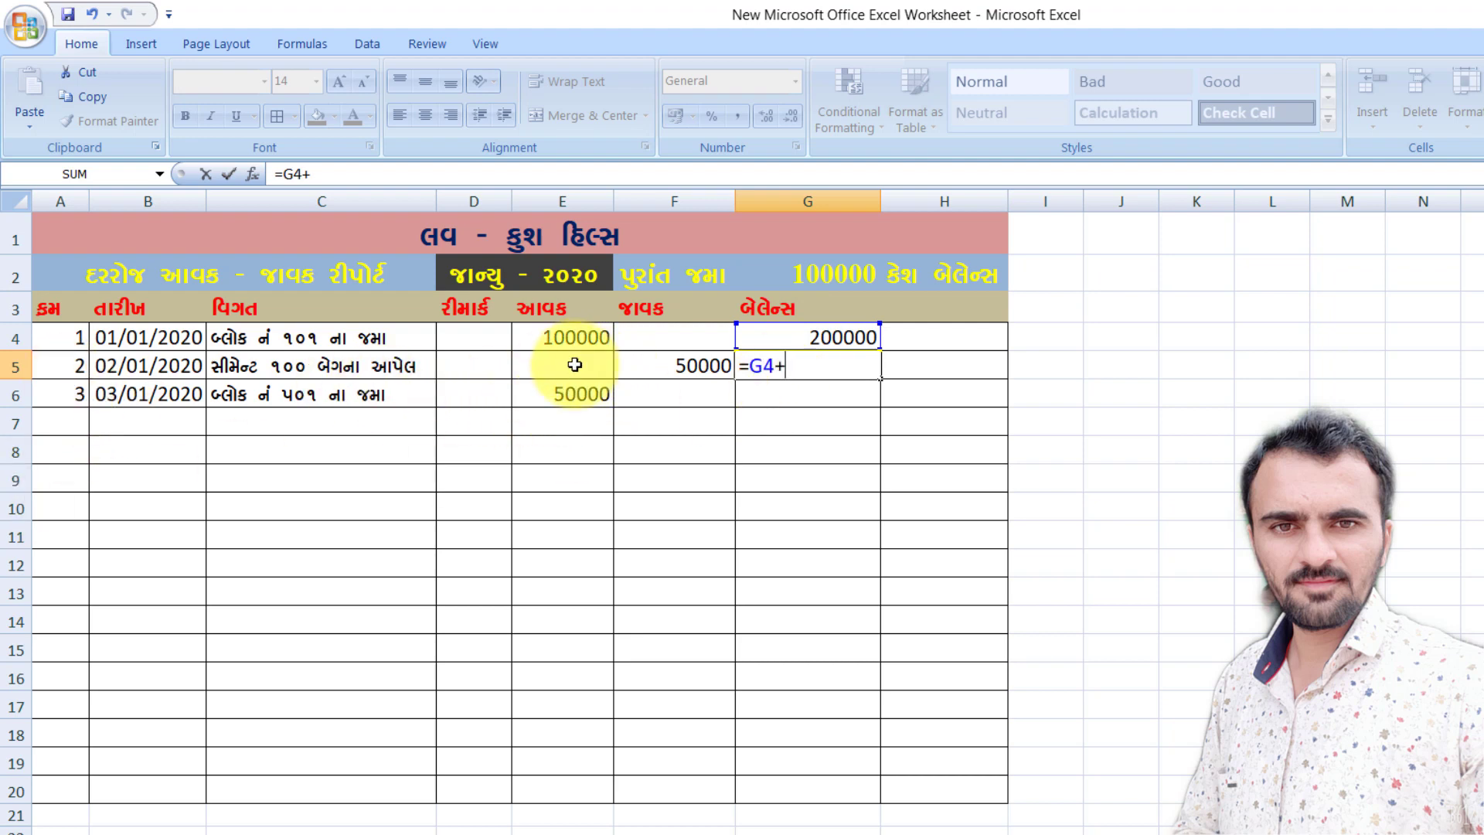
{"action": "left_click", "coordinate": [574, 365]}
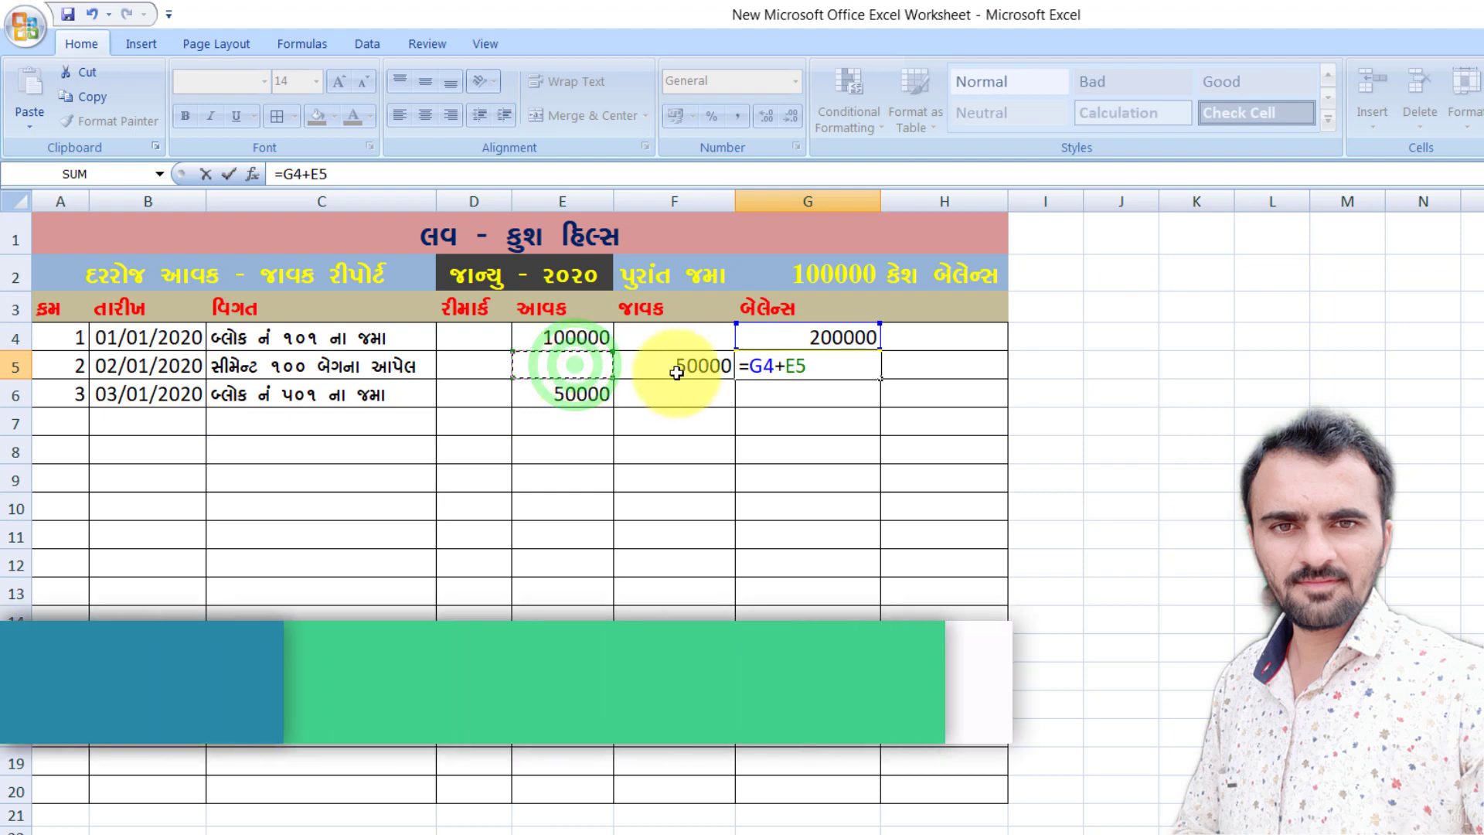
{"action": "type", "text": "-"}
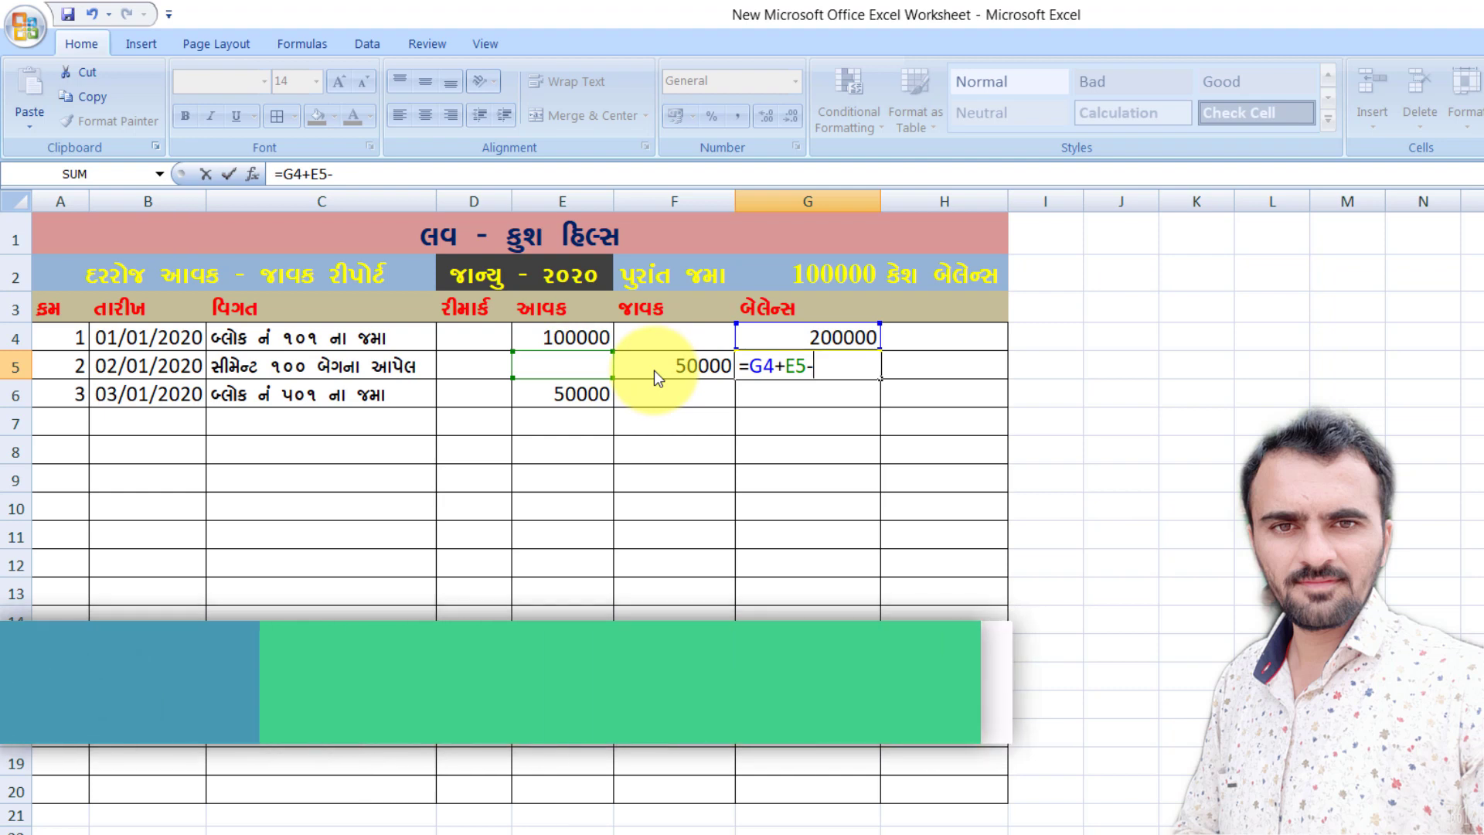
{"action": "left_click", "coordinate": [654, 369]}
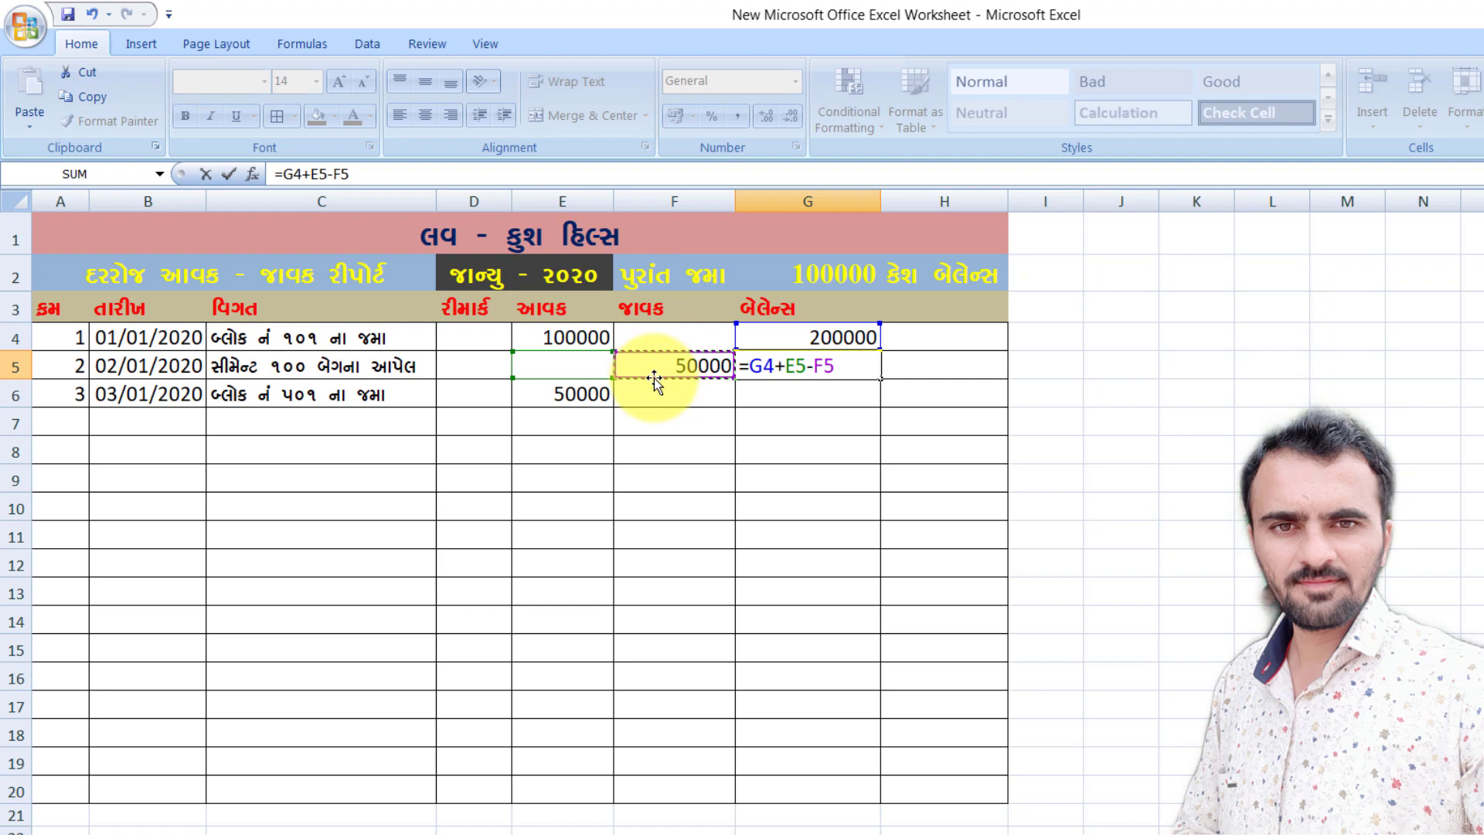
{"action": "key", "text": "Return"}
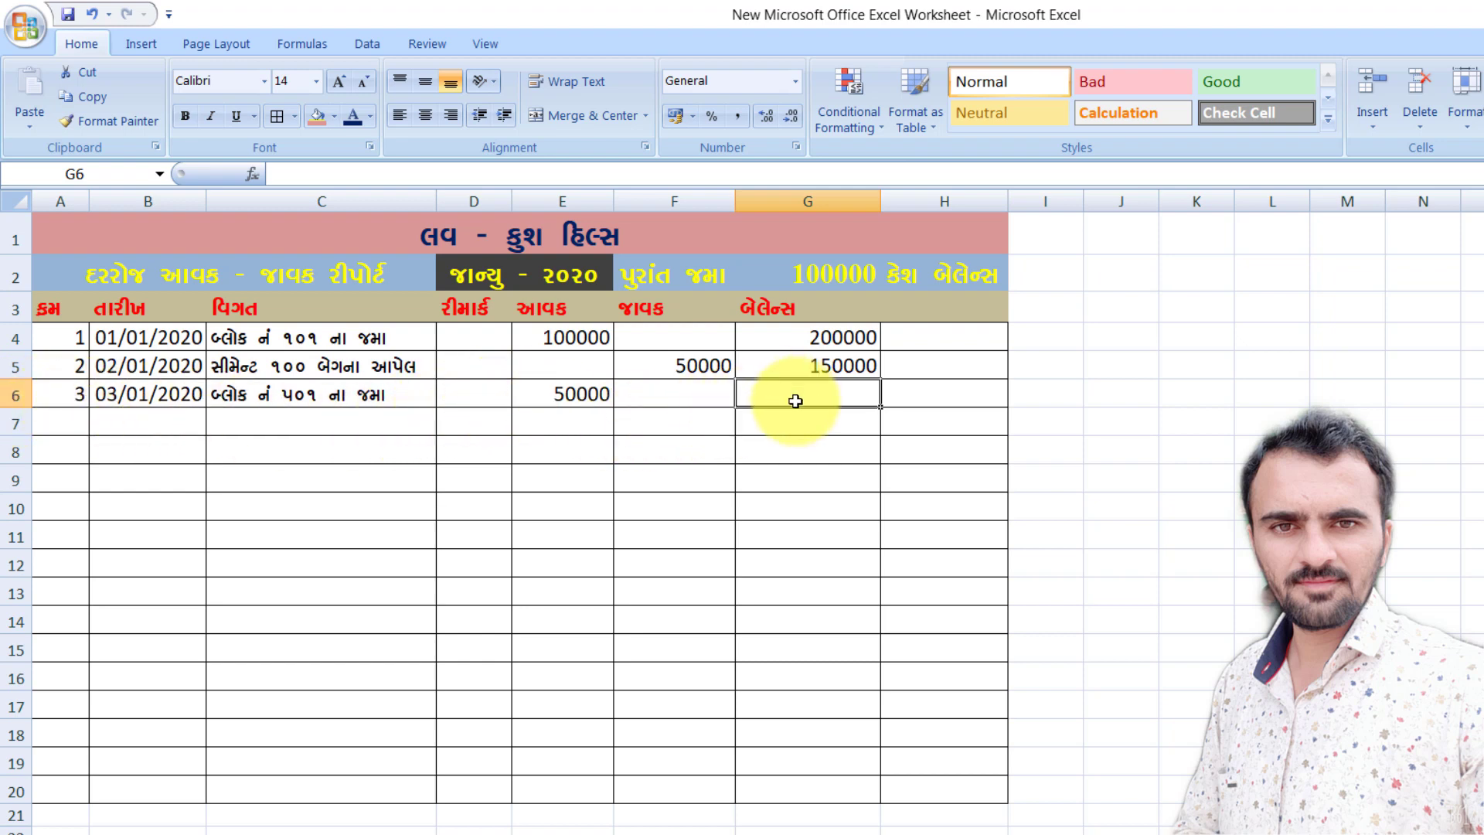
Enter =G5+E6-F6 in G6, showing a 200000 balance after the block 501 deposit
{"action": "type", "text": "="}
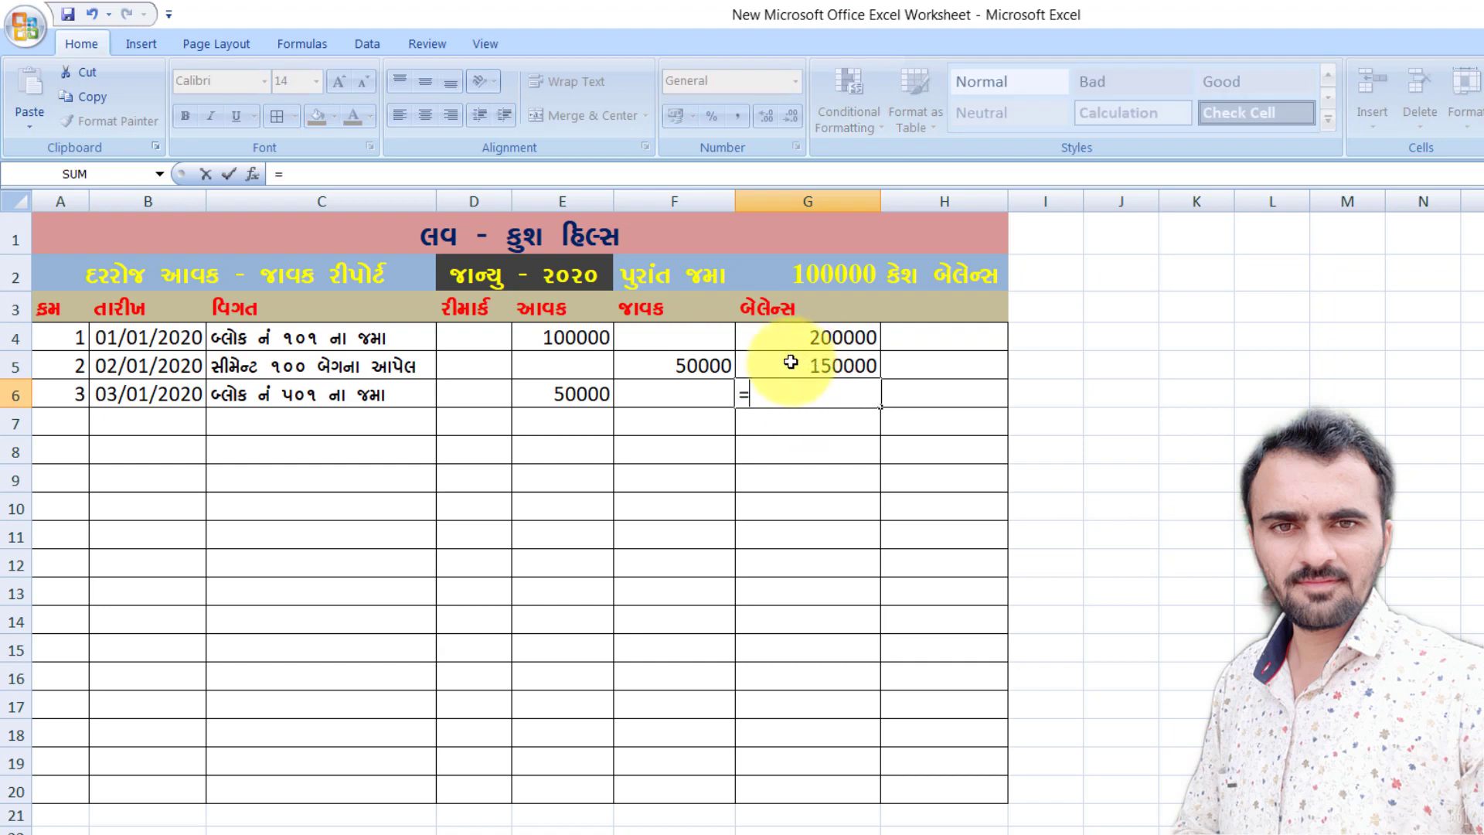
{"action": "left_click", "coordinate": [788, 362]}
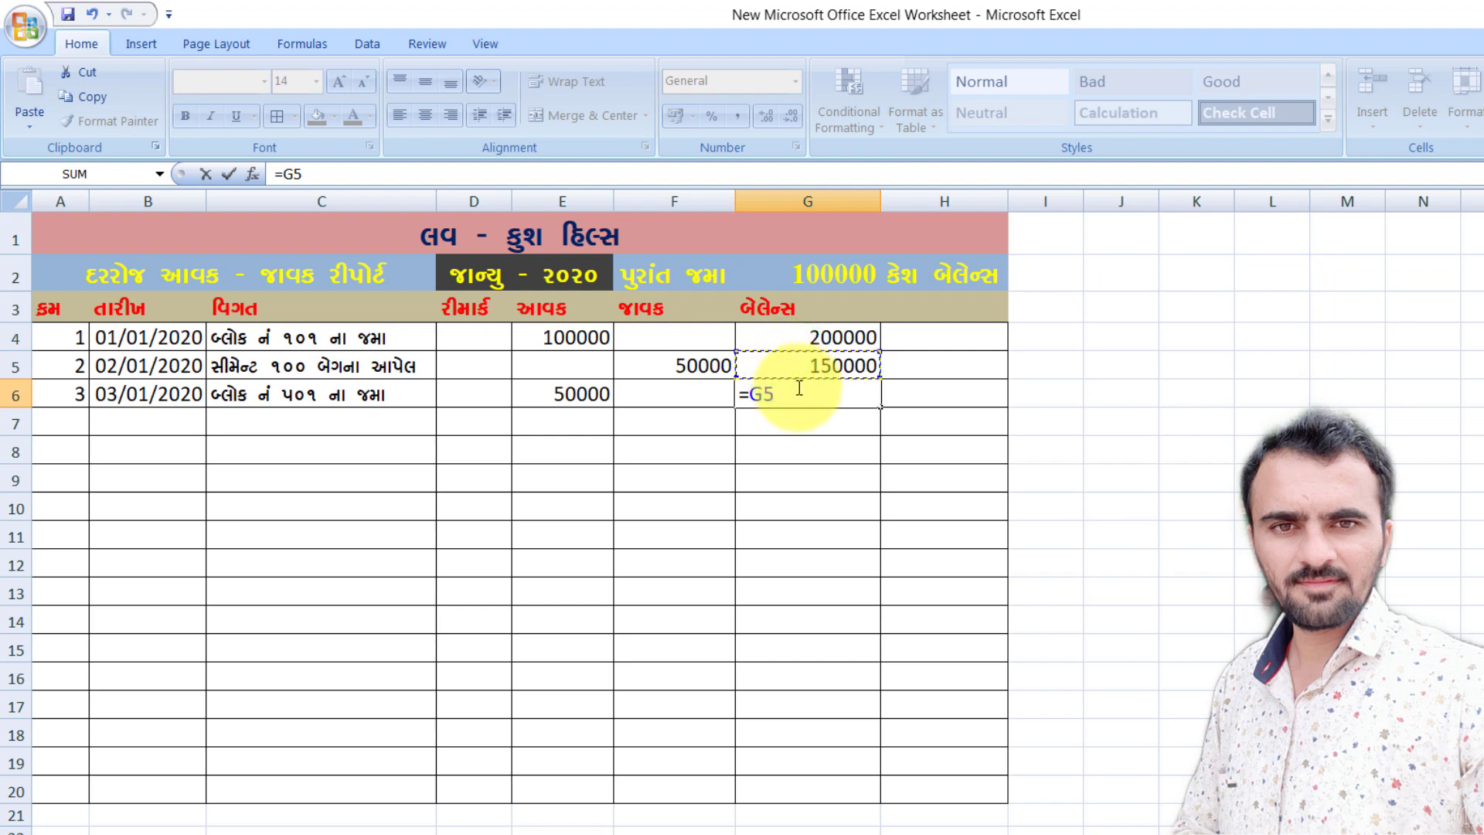
{"action": "type", "text": "+"}
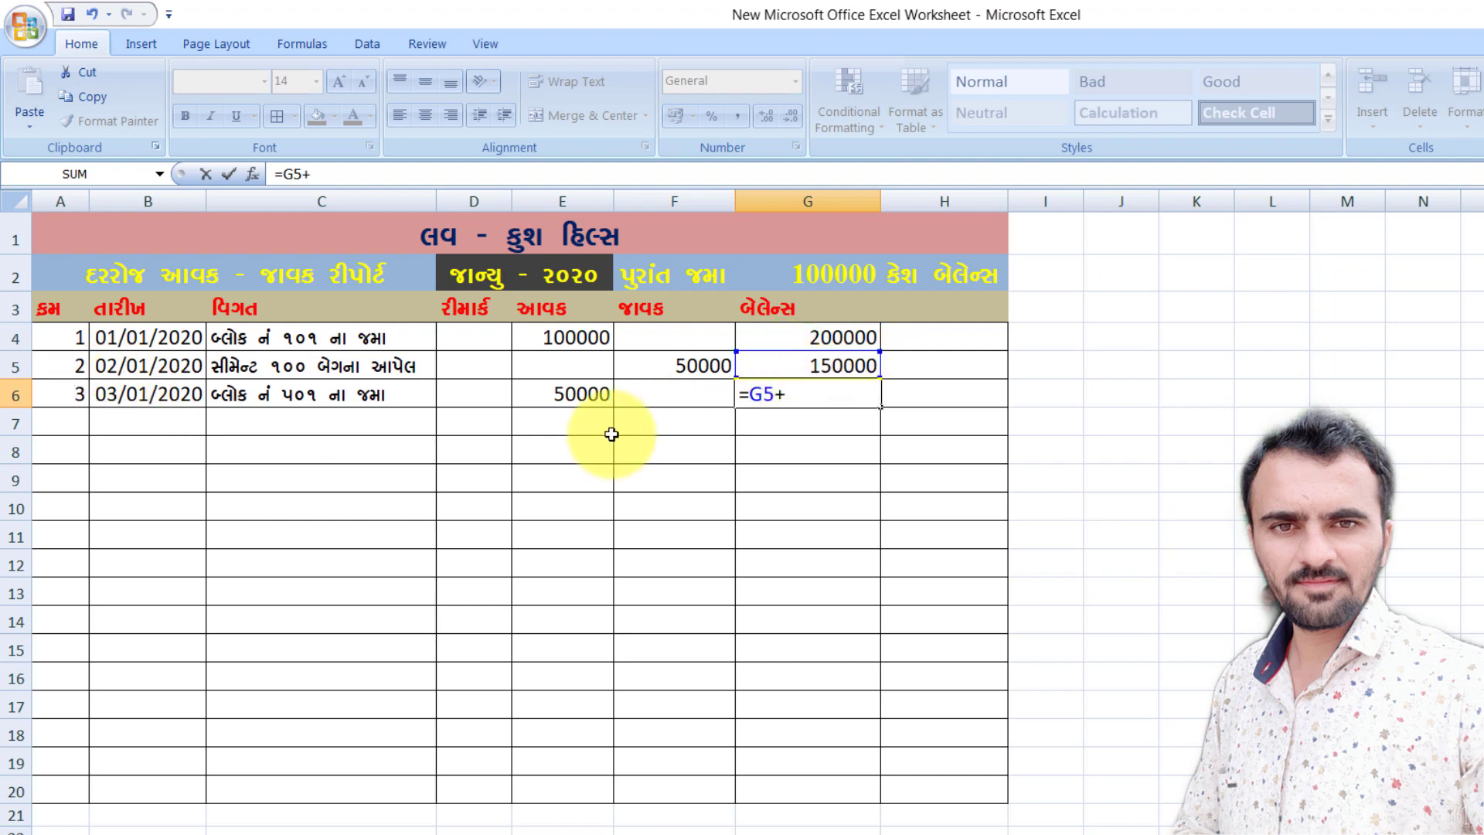
{"action": "left_click", "coordinate": [581, 396]}
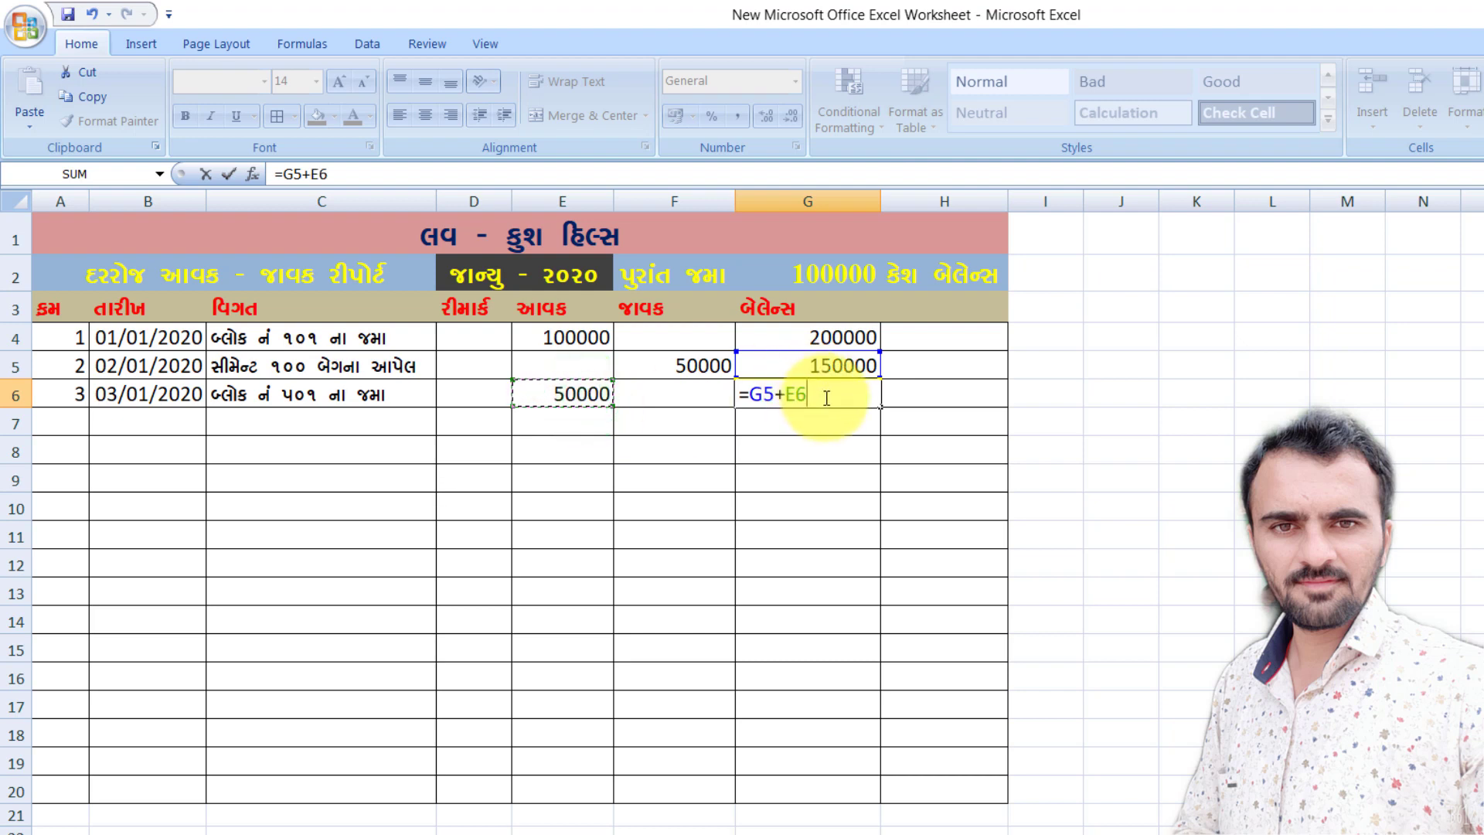
{"action": "type", "text": "-"}
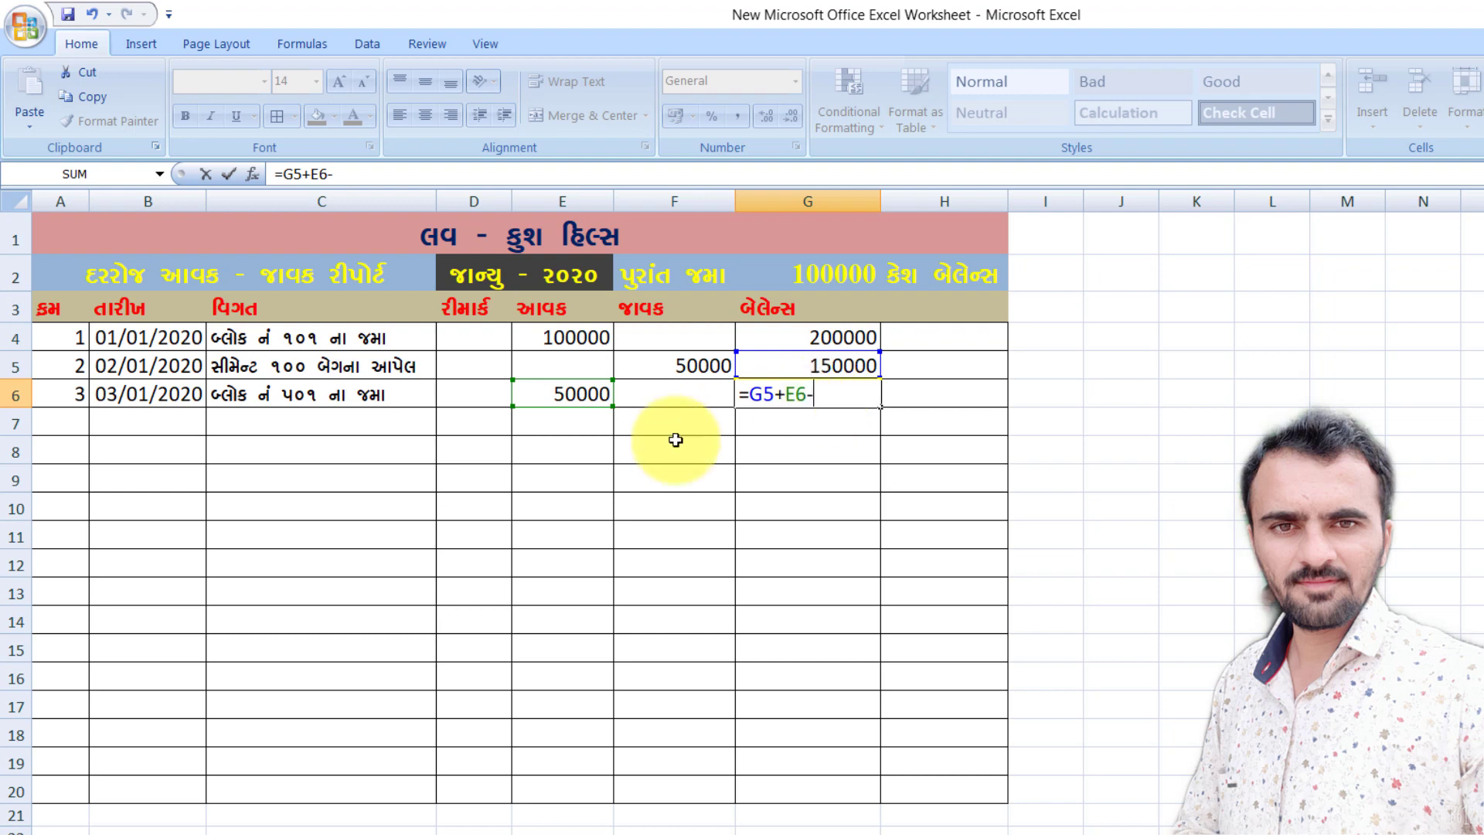
{"action": "left_click", "coordinate": [679, 408]}
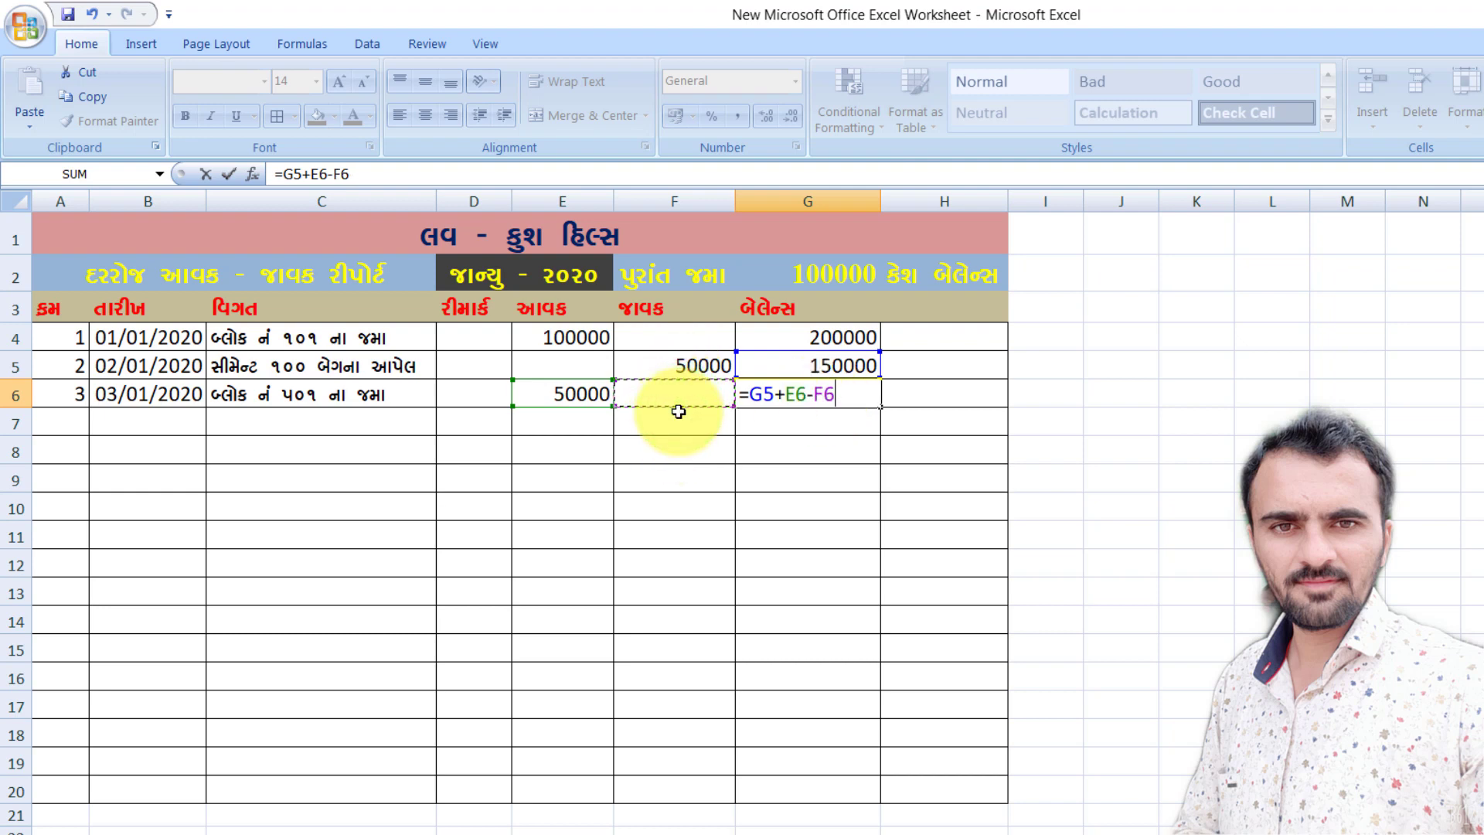
{"action": "key", "text": "Return"}
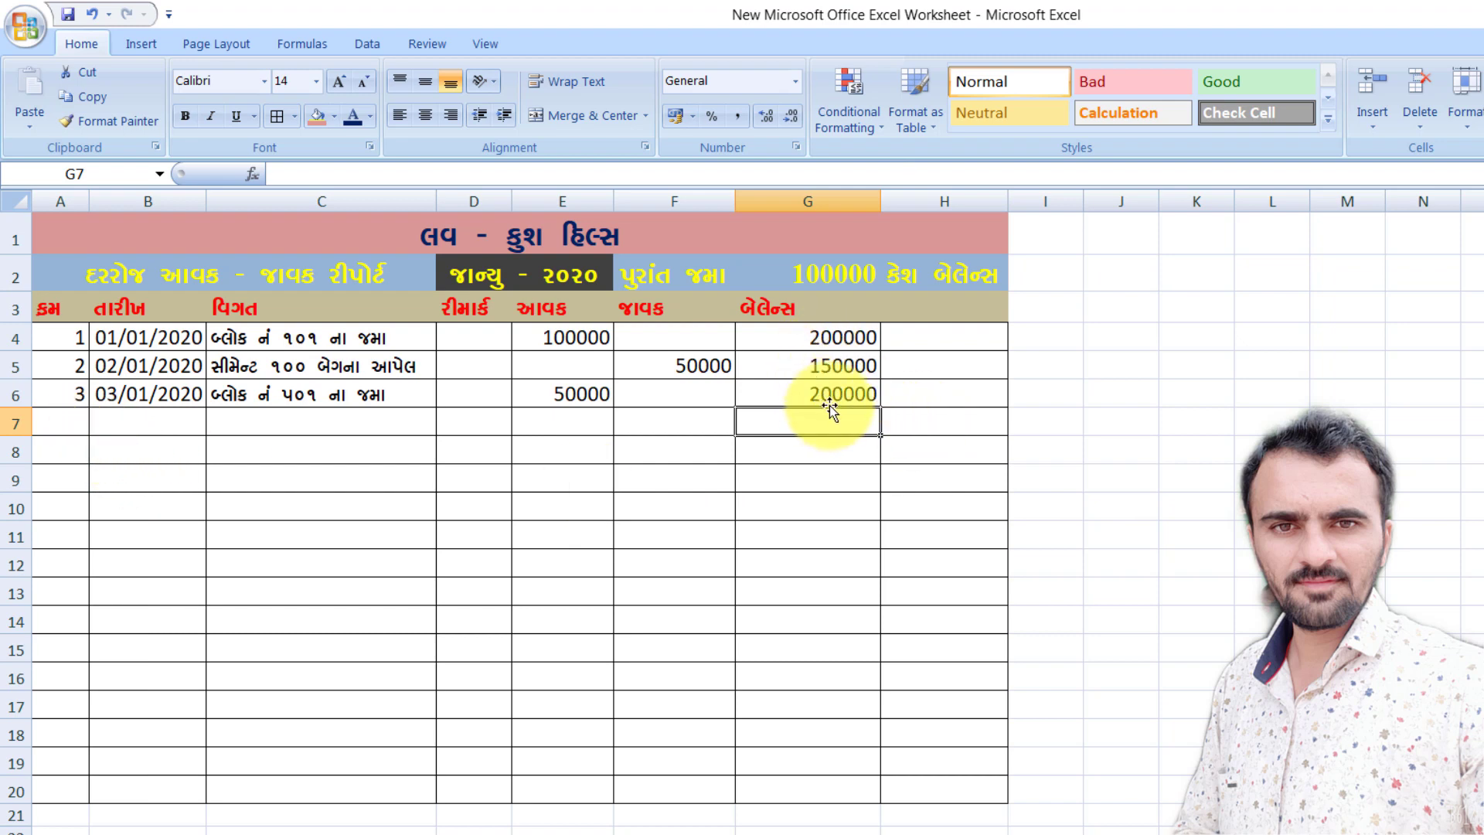
Add three more entries in rows 7–9 dated 04/01/2020, with 50000 and 100000 expenses
{"action": "left_click", "coordinate": [73, 421]}
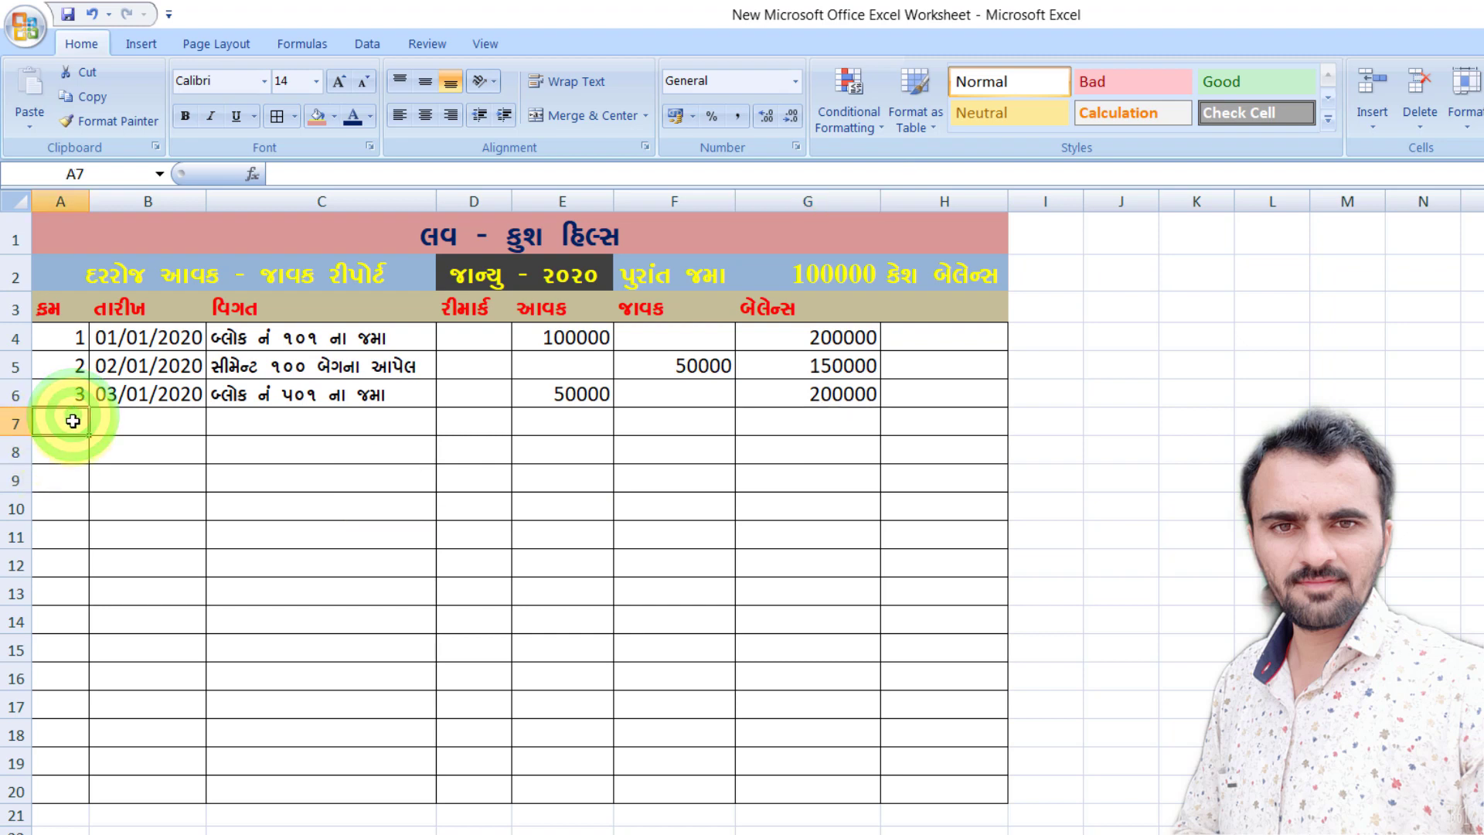
{"action": "type", "text": "4"}
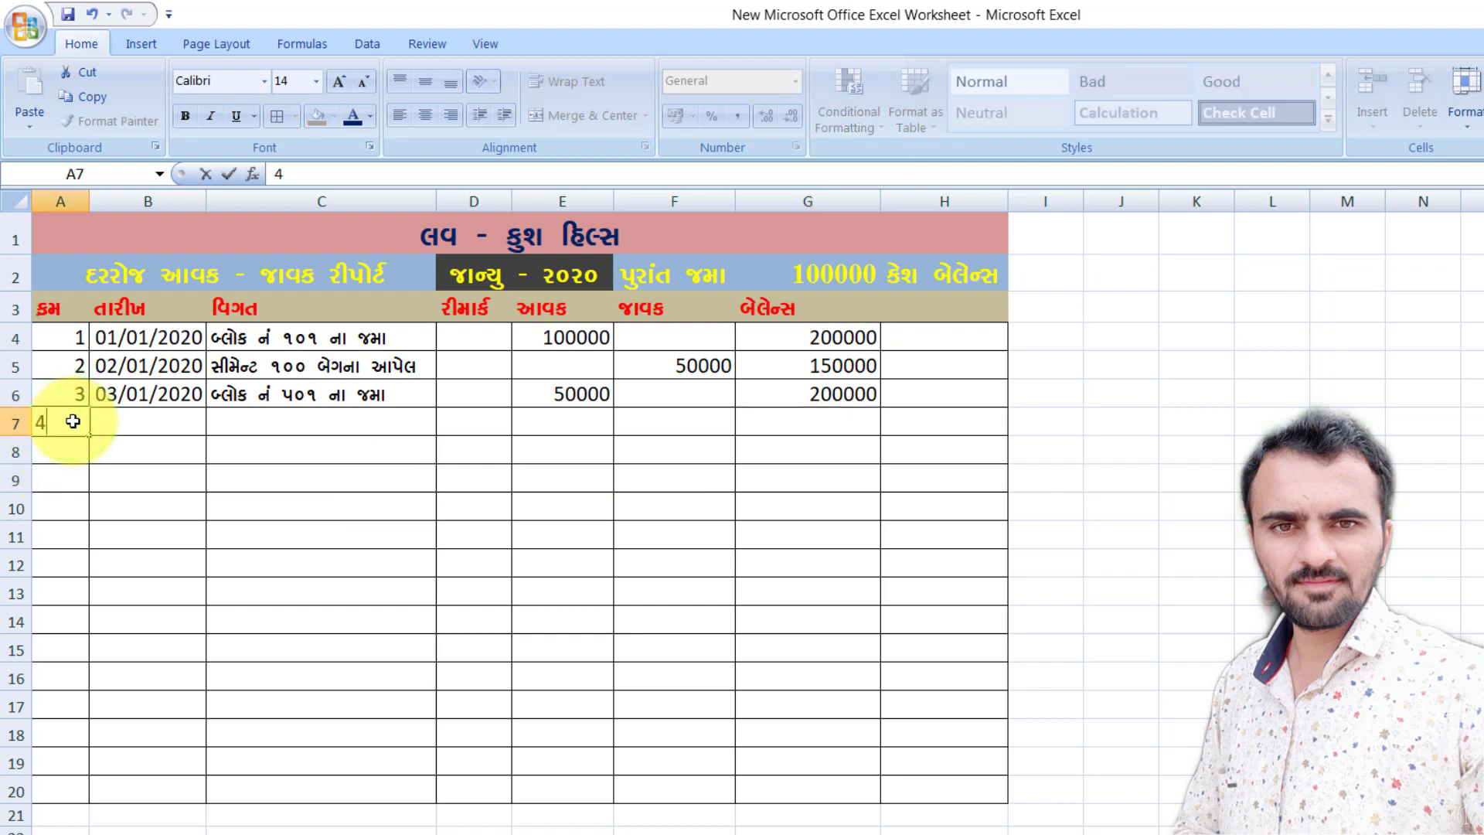
{"action": "key", "text": "Tab"}
{"action": "type", "text": "4/1/"}
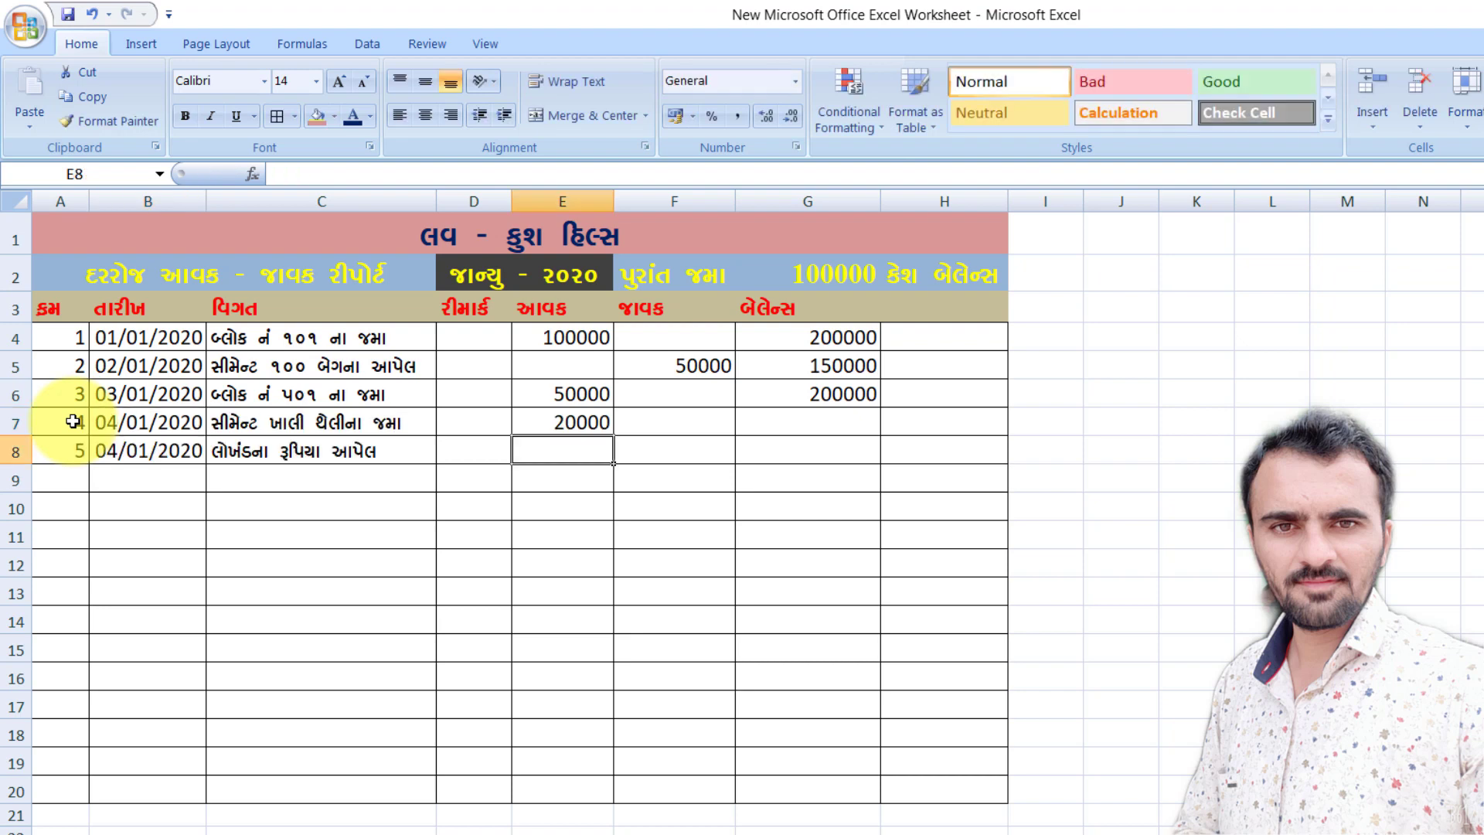
{"action": "key", "text": "Tab"}
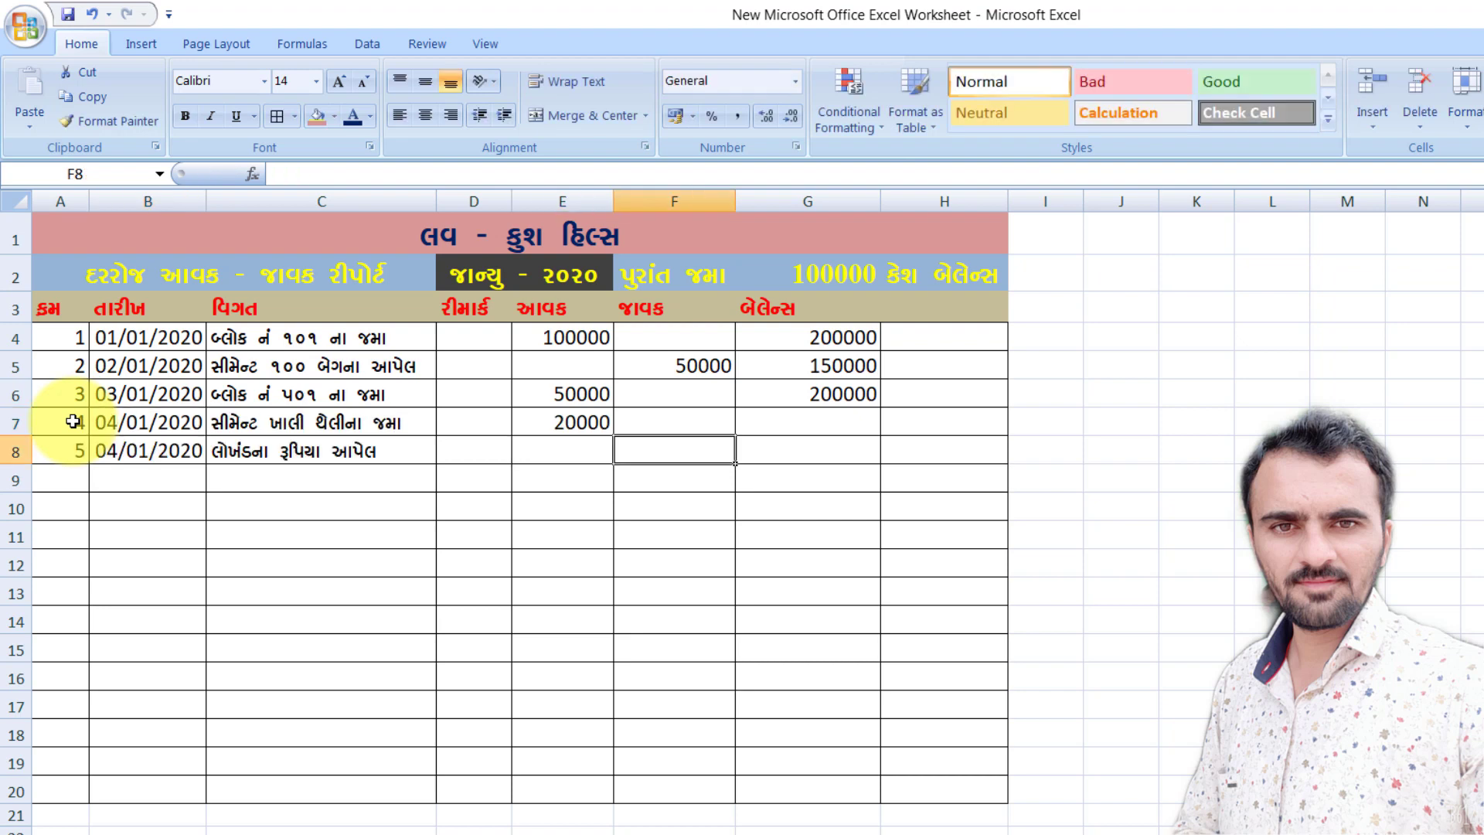
{"action": "type", "text": "50000"}
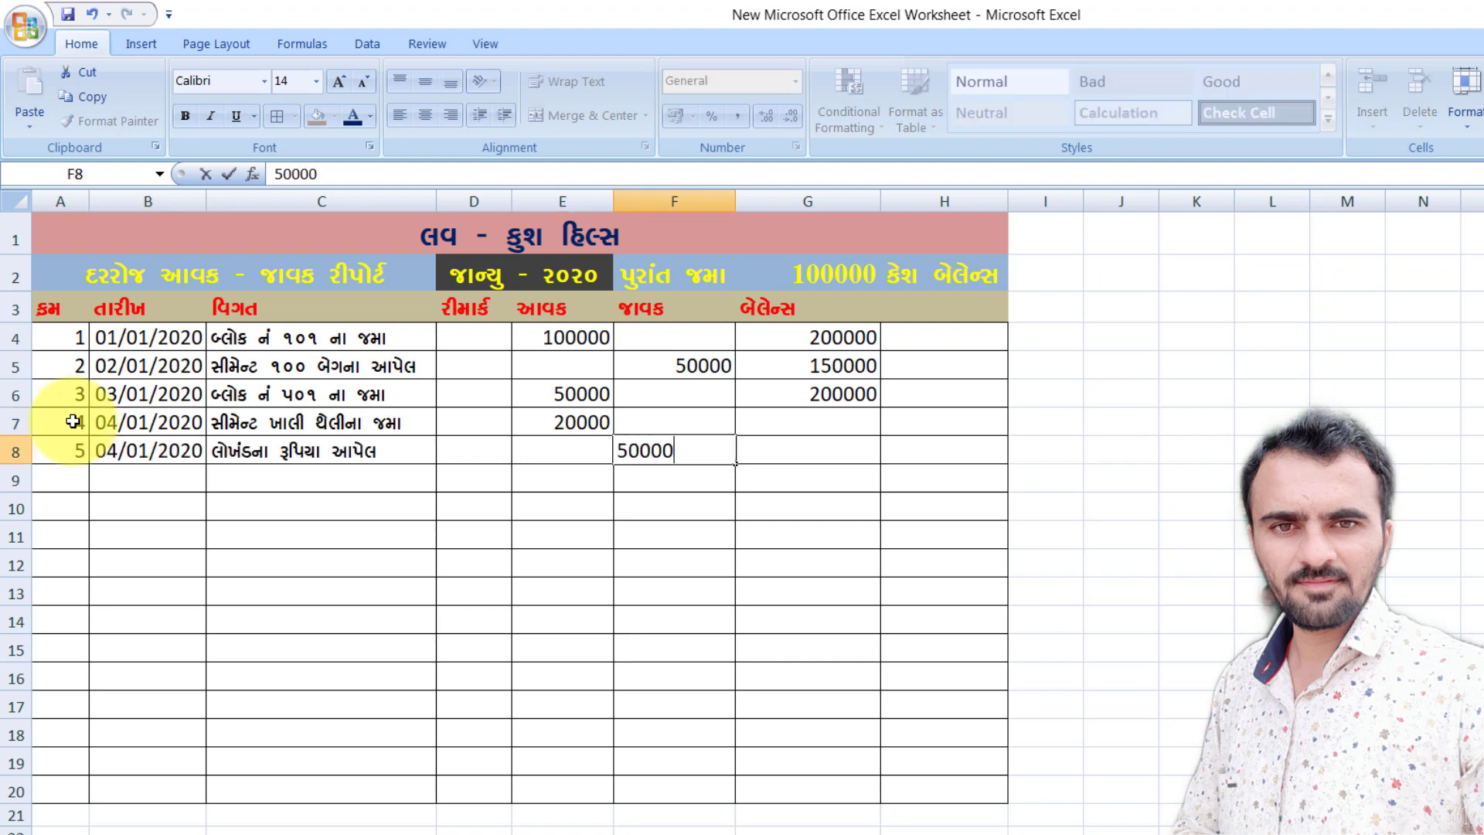
{"action": "key", "text": "Return"}
{"action": "type", "text": "6"}
{"action": "key", "text": "Tab"}
{"action": "type", "text": "4/01/2"}
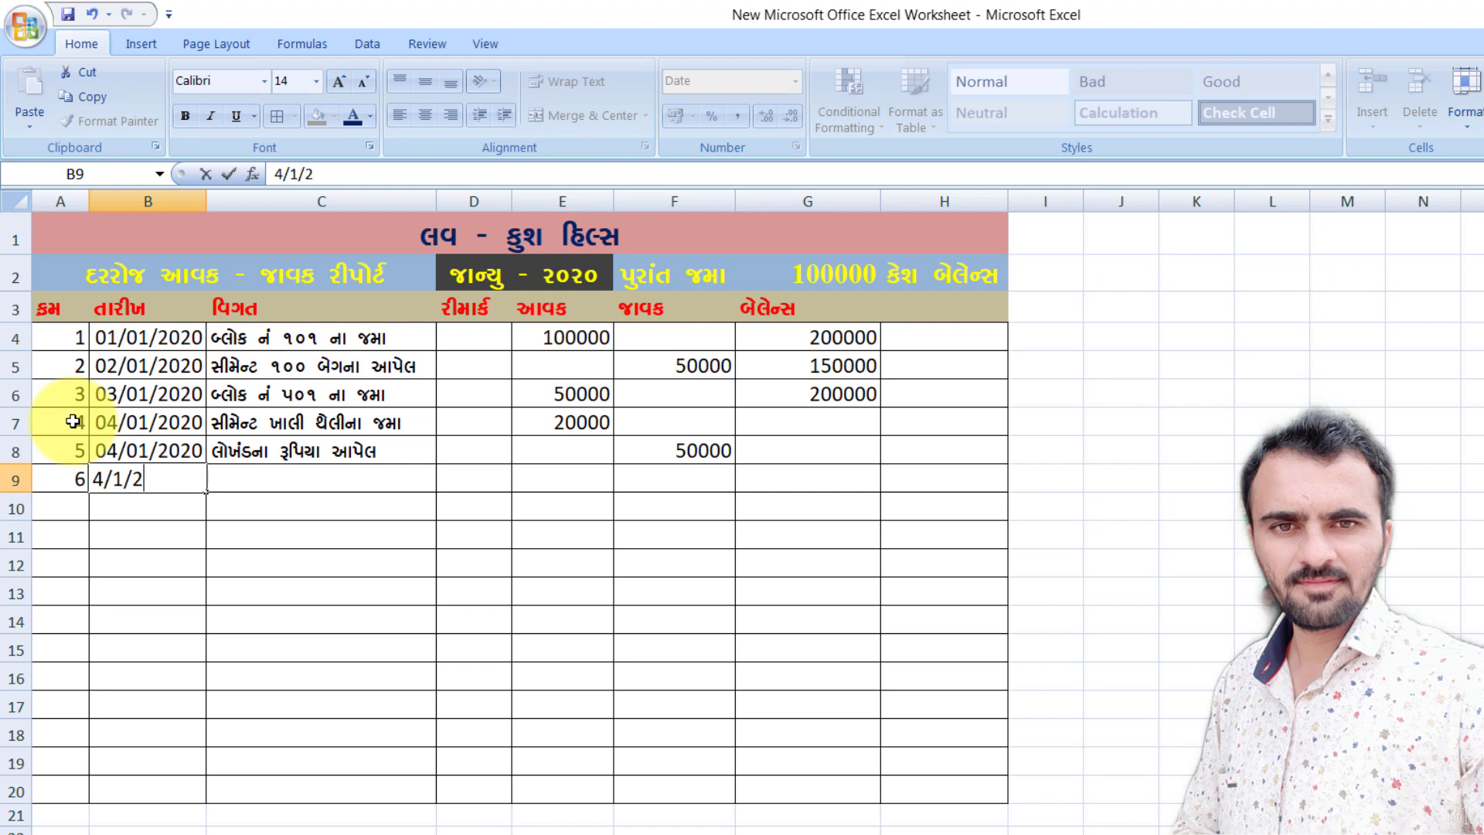
{"action": "type", "text": "020"}
{"action": "key", "text": "Tab"}
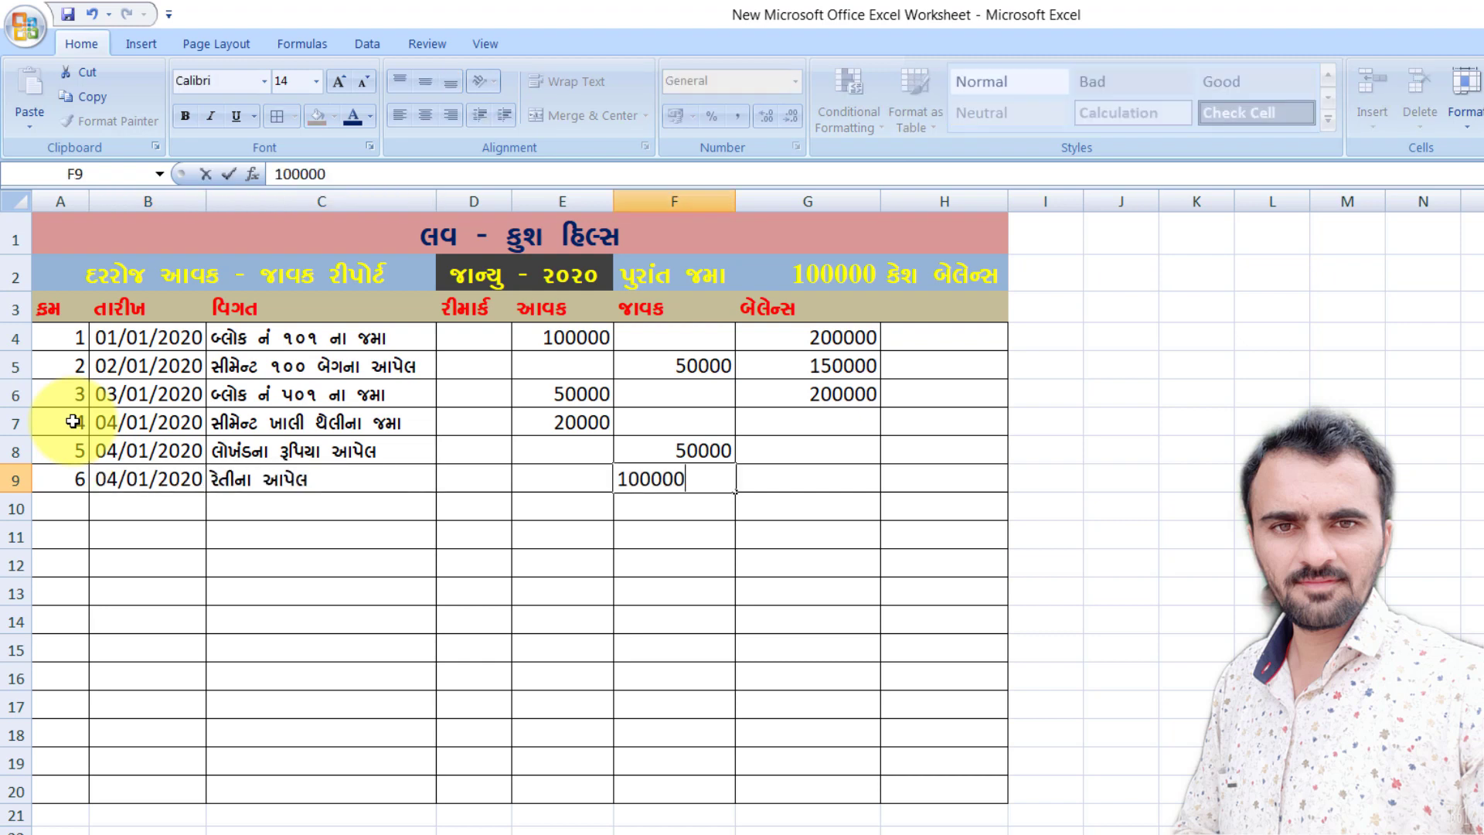
{"action": "key", "text": "Tab"}
Fill the G5:G6 balance formulas down to G20, ending at 70000
{"action": "key", "text": "Up"}
{"action": "key", "text": "Up"}
{"action": "key", "text": "Up"}
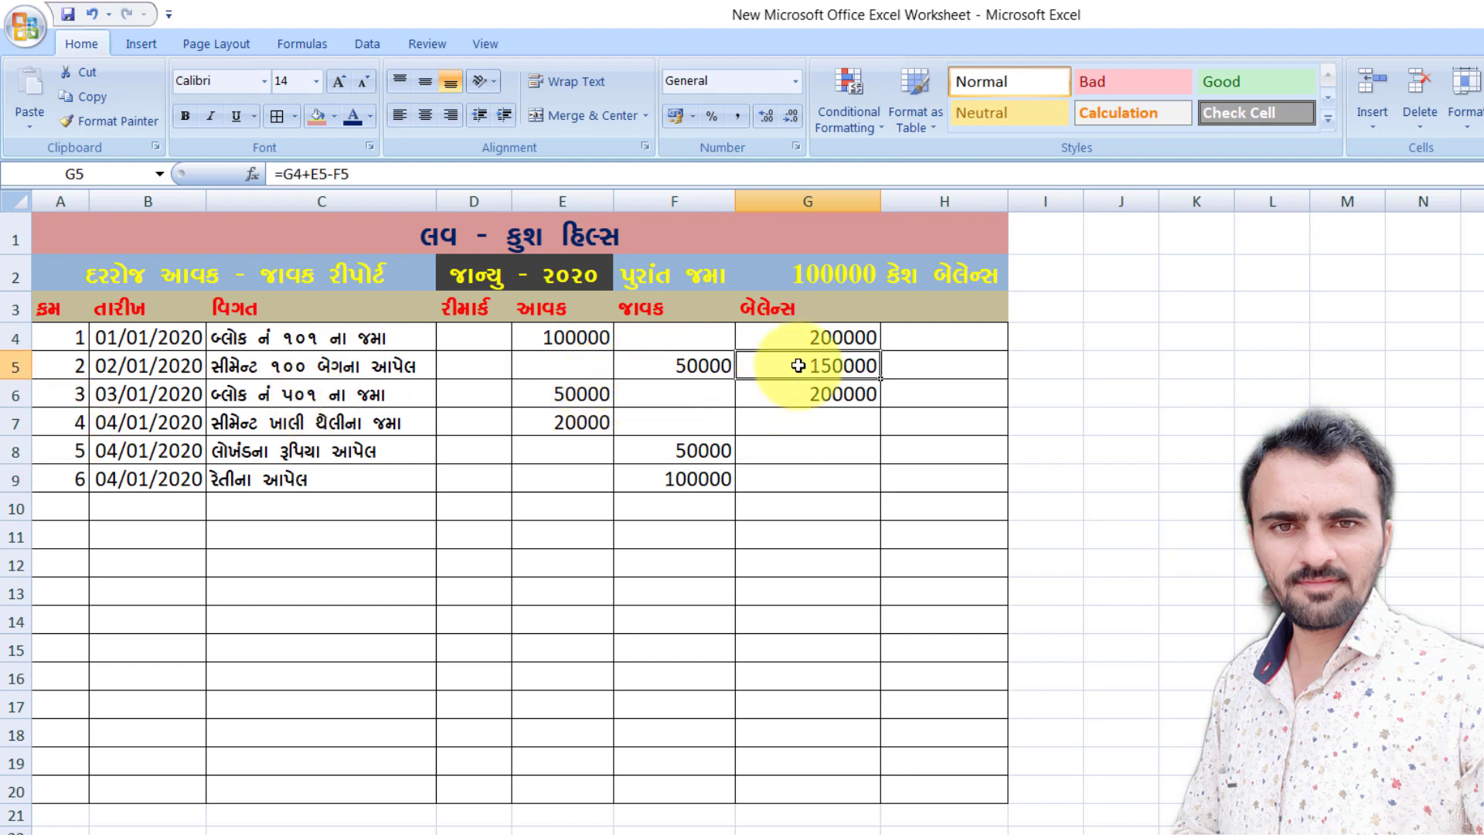
{"action": "left_click_drag", "start_coordinate": [798, 365], "coordinate": [792, 390]}
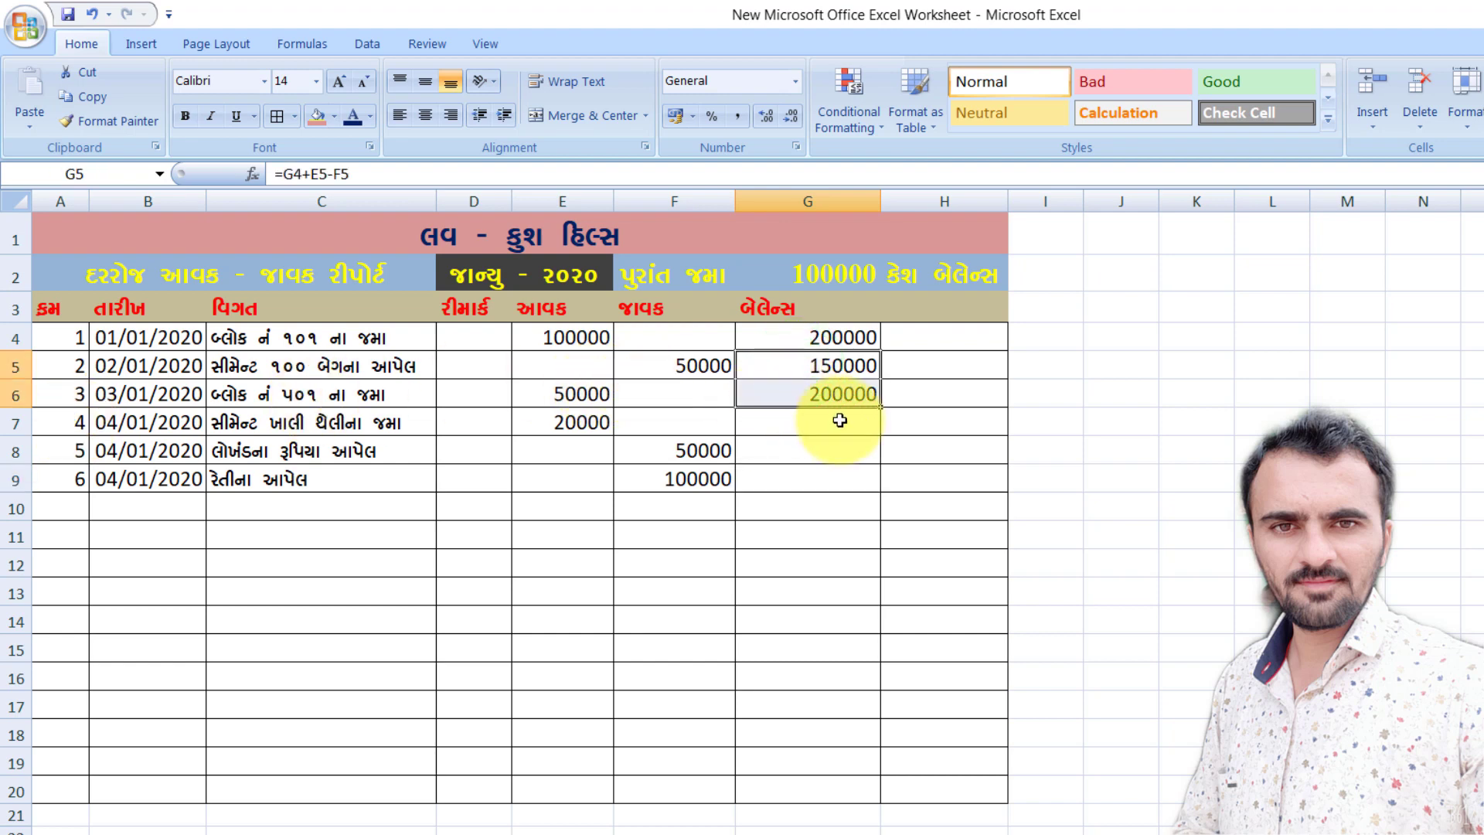
{"action": "mouse_move", "coordinate": [881, 410]}
{"action": "left_mouse_down"}
{"action": "mouse_move", "coordinate": [871, 500]}
{"action": "mouse_move", "coordinate": [888, 667]}
{"action": "mouse_move", "coordinate": [869, 798]}
{"action": "left_mouse_up"}
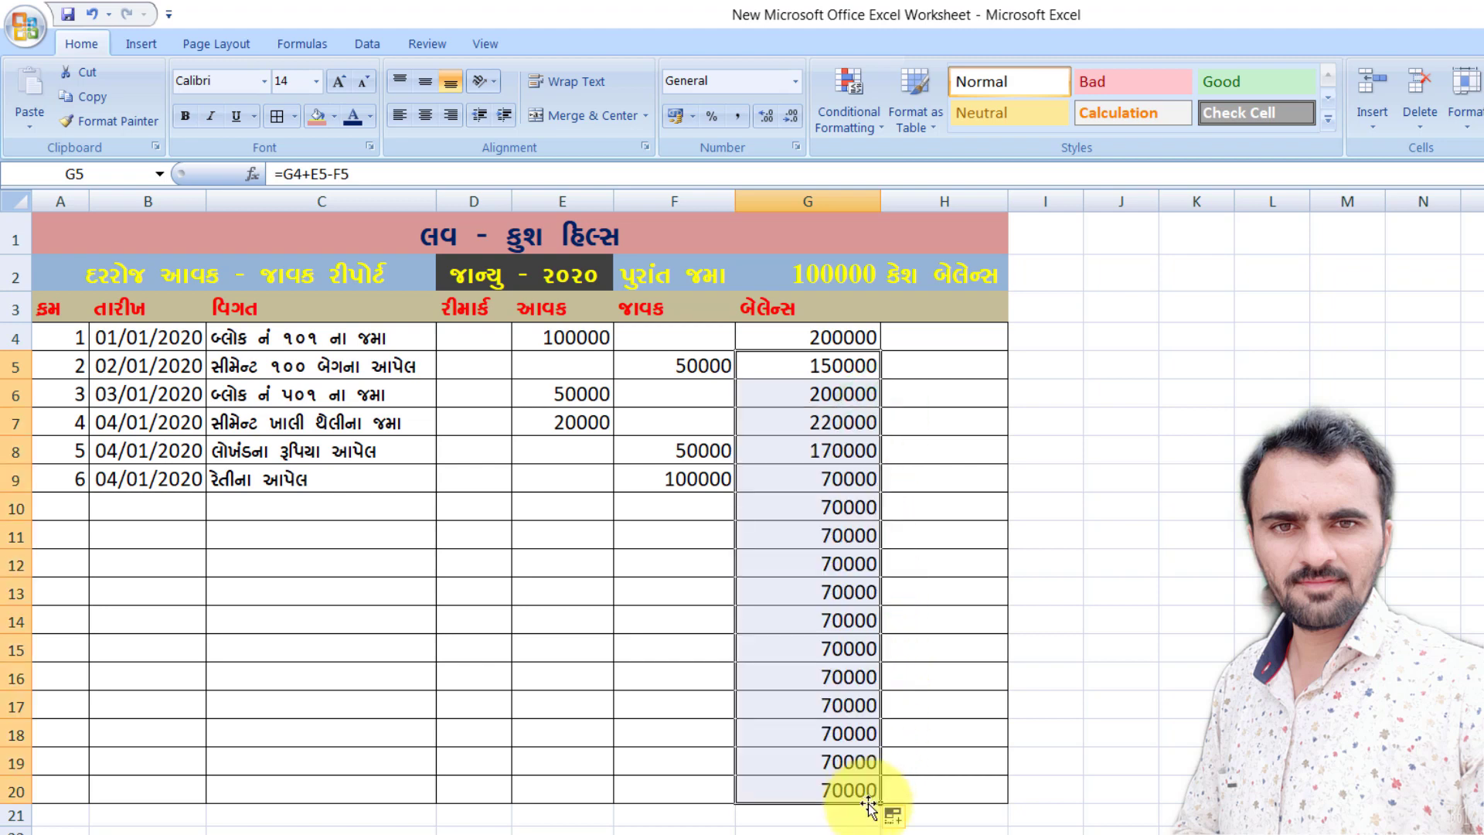
{"action": "left_click", "coordinate": [922, 618]}
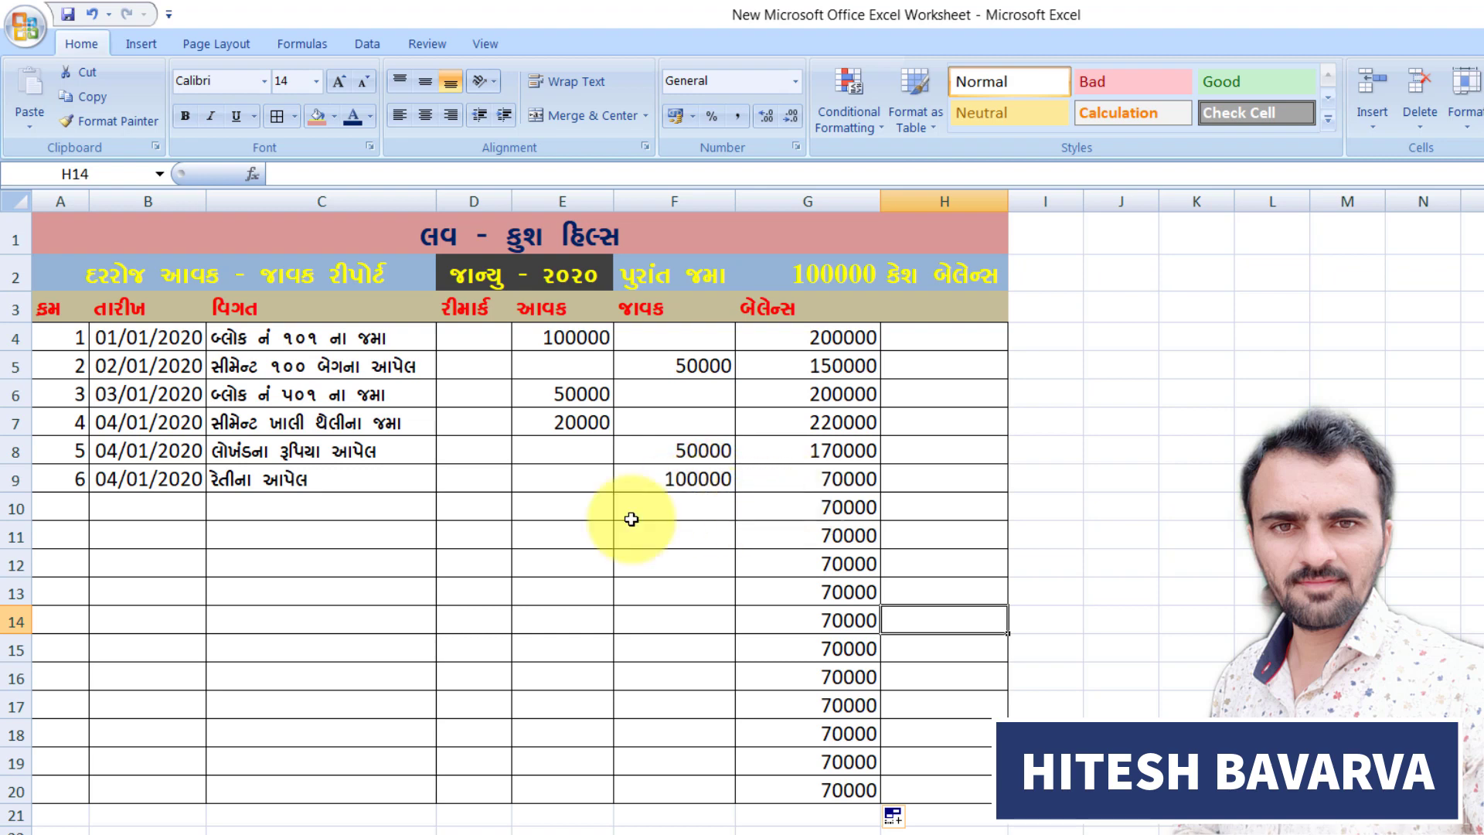
Add entry 7 in row 10, dated 5/01/2020: a block-601 deposit of 200000 income
{"action": "left_click", "coordinate": [47, 498]}
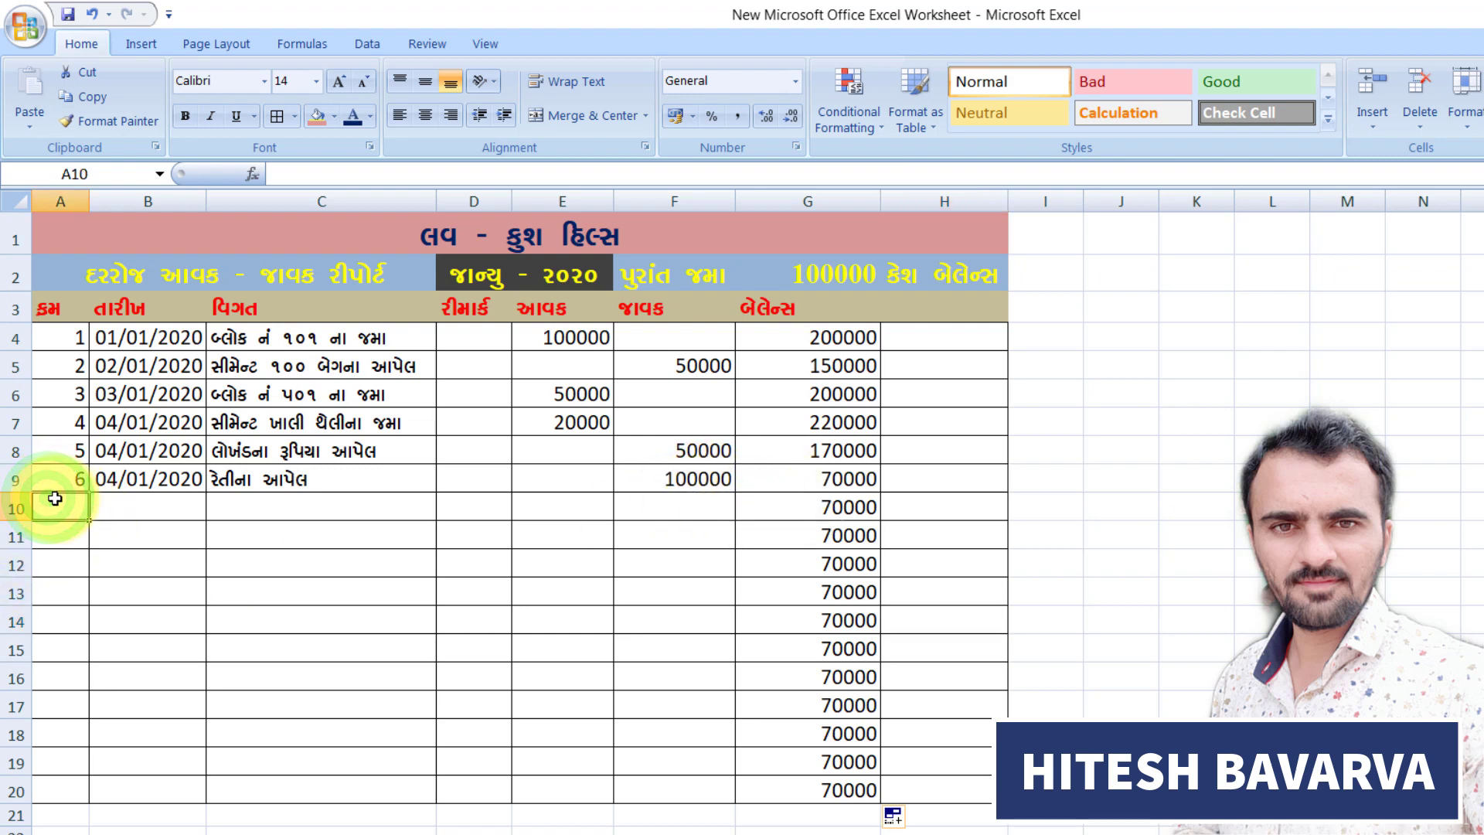
{"action": "type", "text": "7"}
{"action": "key", "text": "Tab"}
{"action": "type", "text": "5/"}
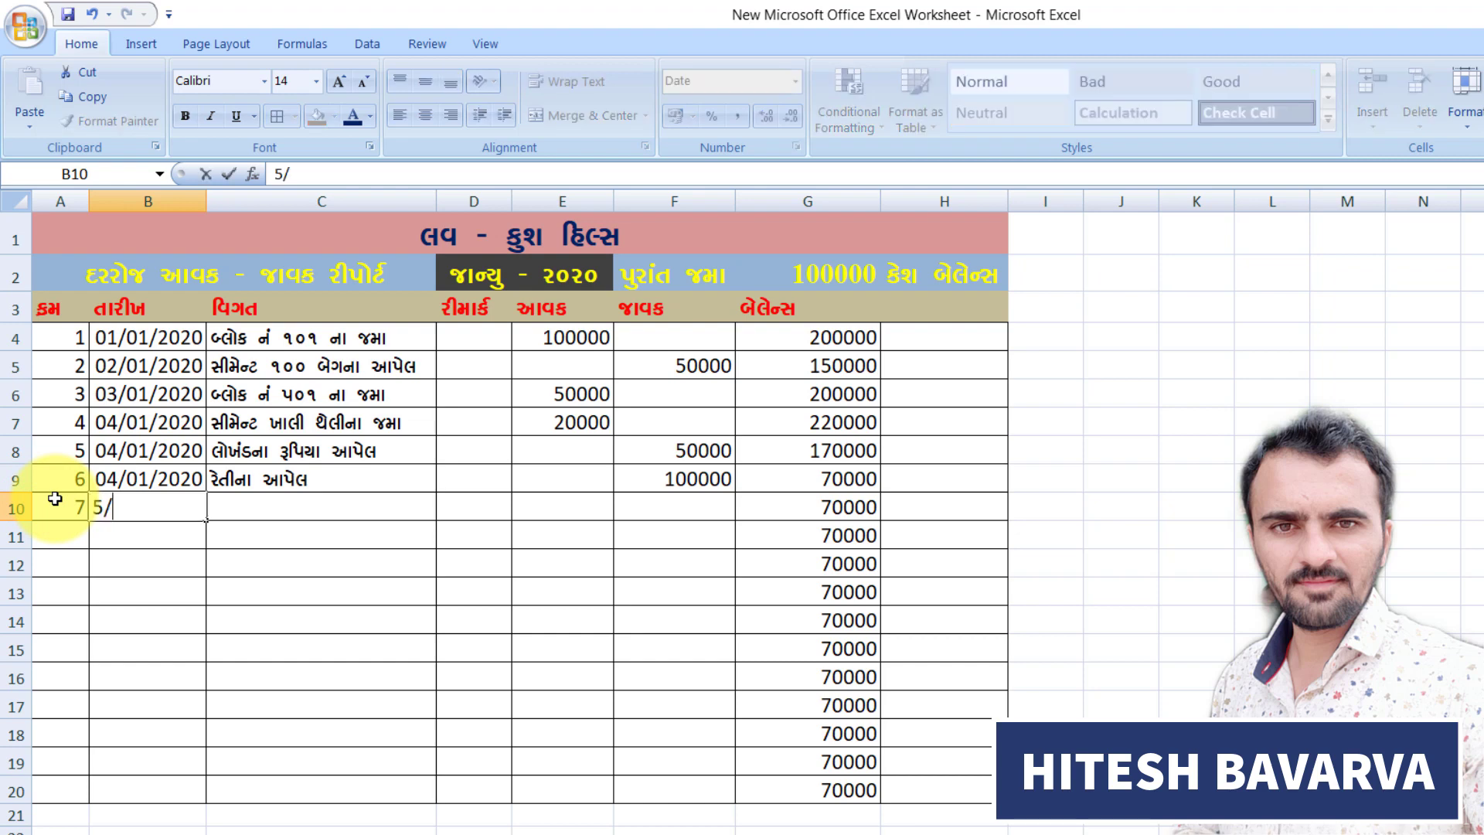
{"action": "type", "text": "01/2020"}
{"action": "key", "text": "Tab"}
{"action": "type", "text": "a,SM G\\ ^)! GF ~l5IF"}
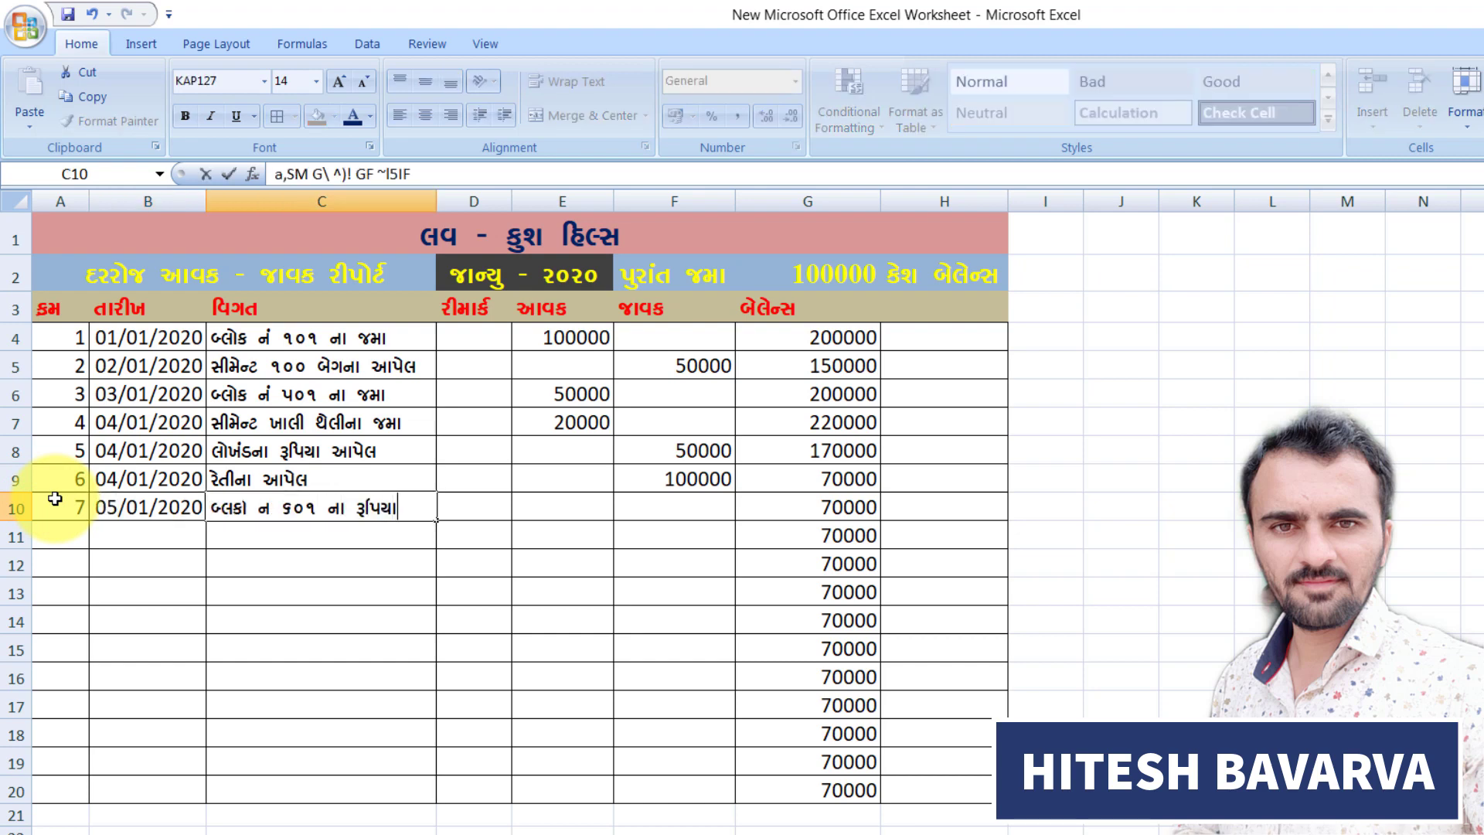
{"action": "type", "text": " HDF"}
{"action": "key", "text": "Tab"}
{"action": "key", "text": "Tab"}
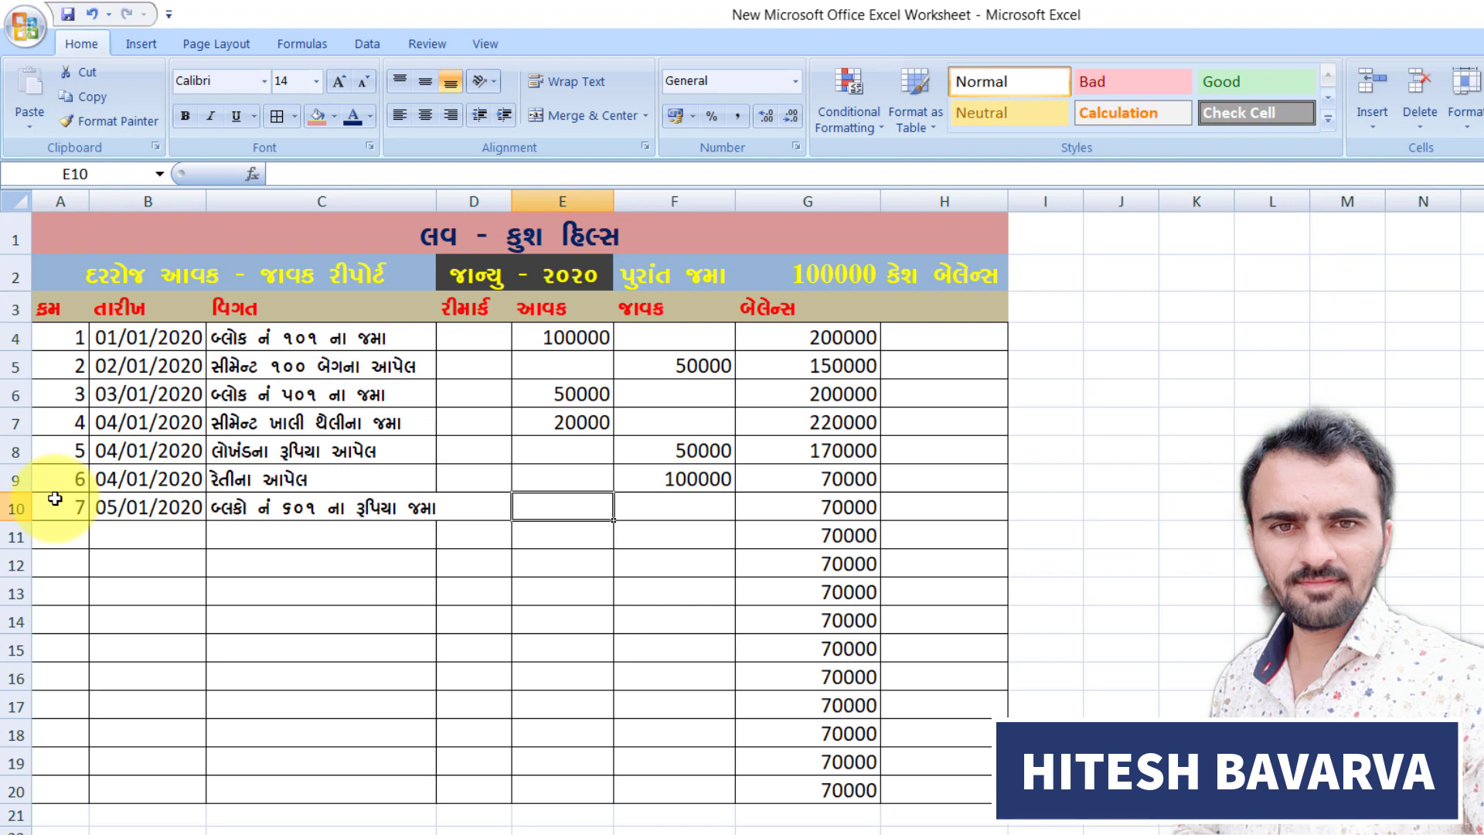
{"action": "type", "text": "20000"}
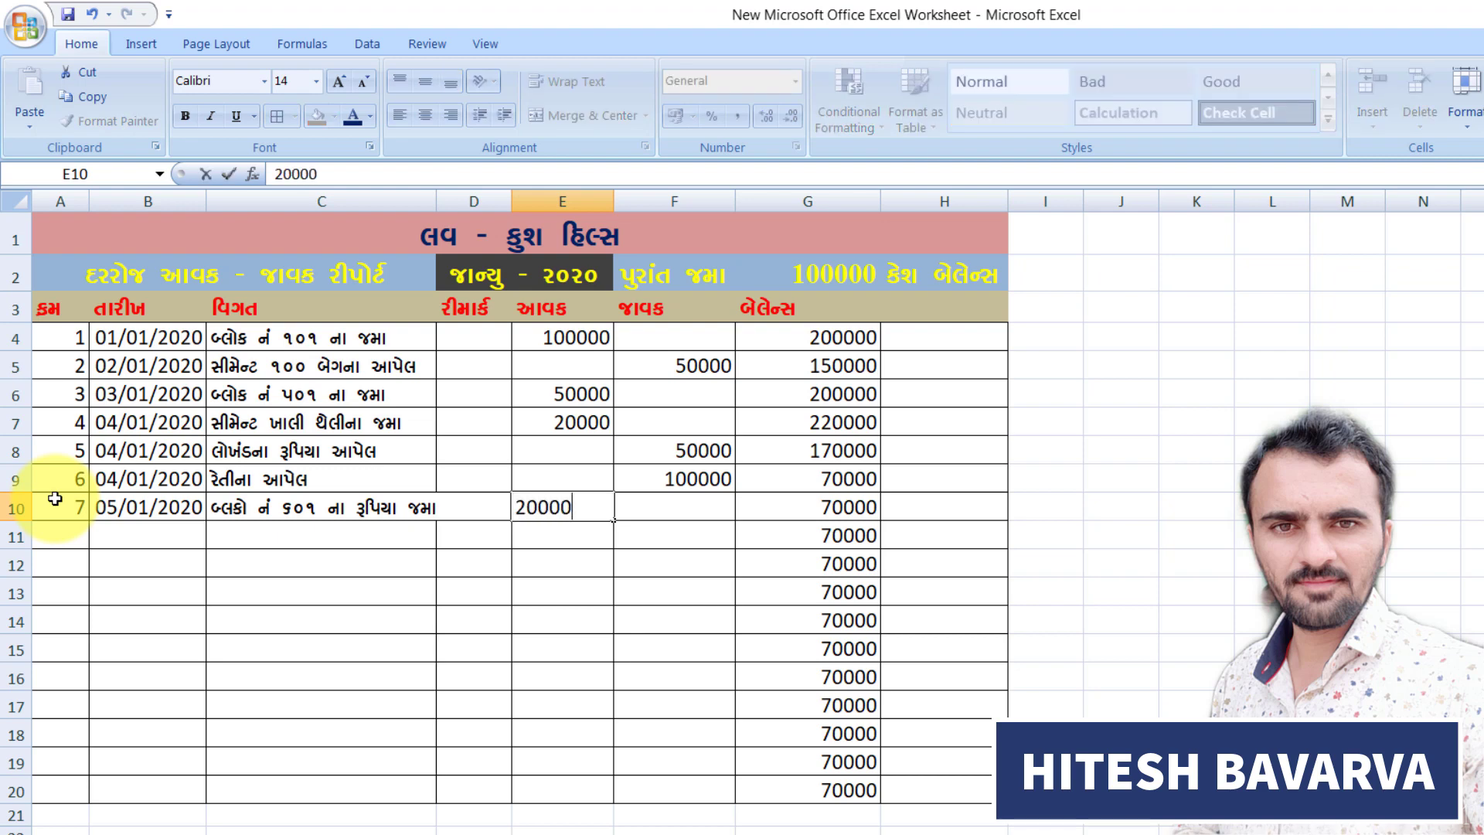
{"action": "type", "text": "0"}
{"action": "key", "text": "Tab"}
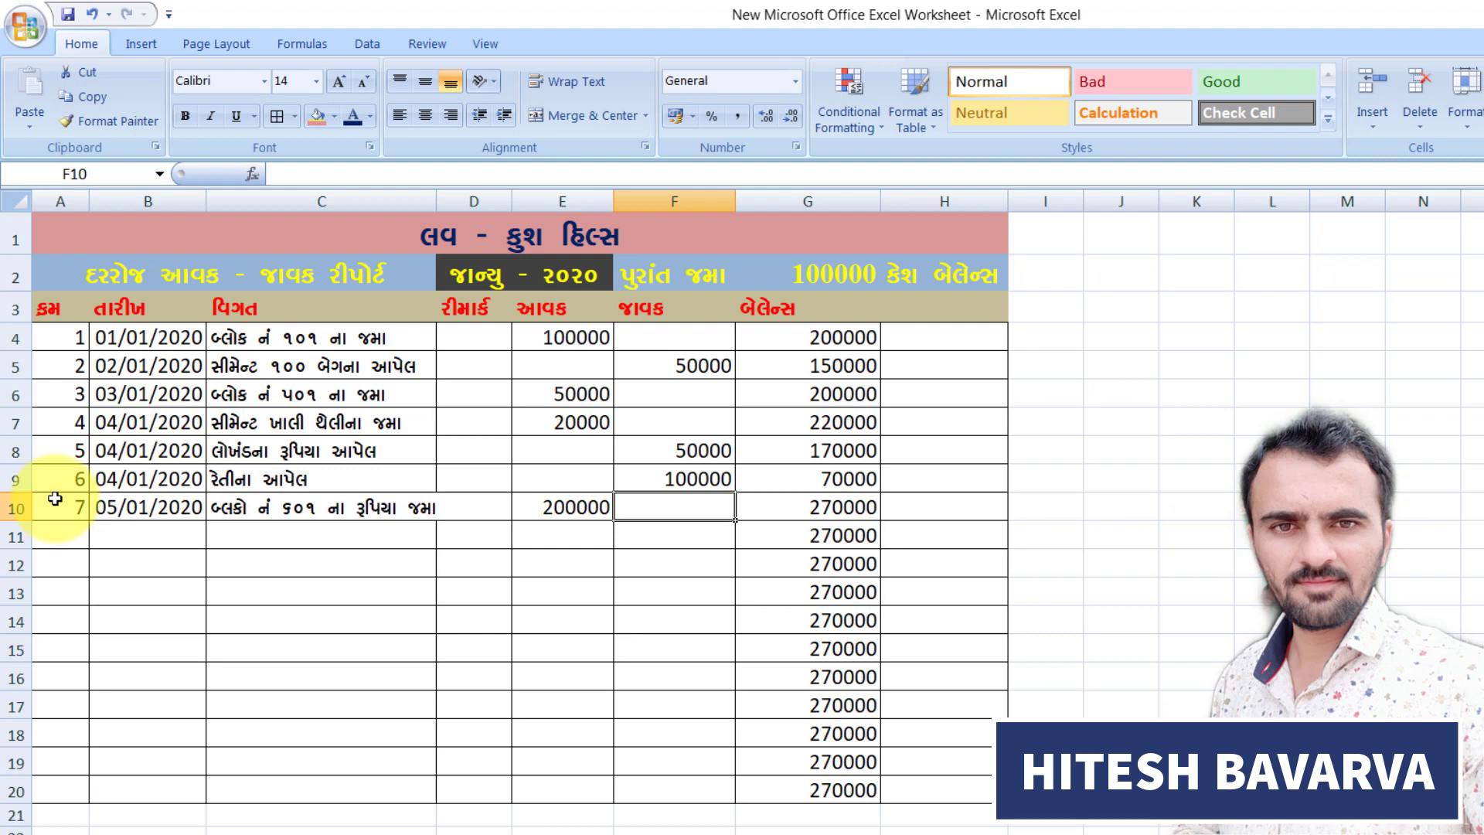
Add entry 8 in row 11, dated 5/1/2020: 'લોખંડના રૂપિયા આપેલ' with a 500000 expense
{"action": "key", "text": "Down"}
{"action": "key", "text": "Left"}
{"action": "key", "text": "Left"}
{"action": "key", "text": "Left"}
{"action": "key", "text": "Left"}
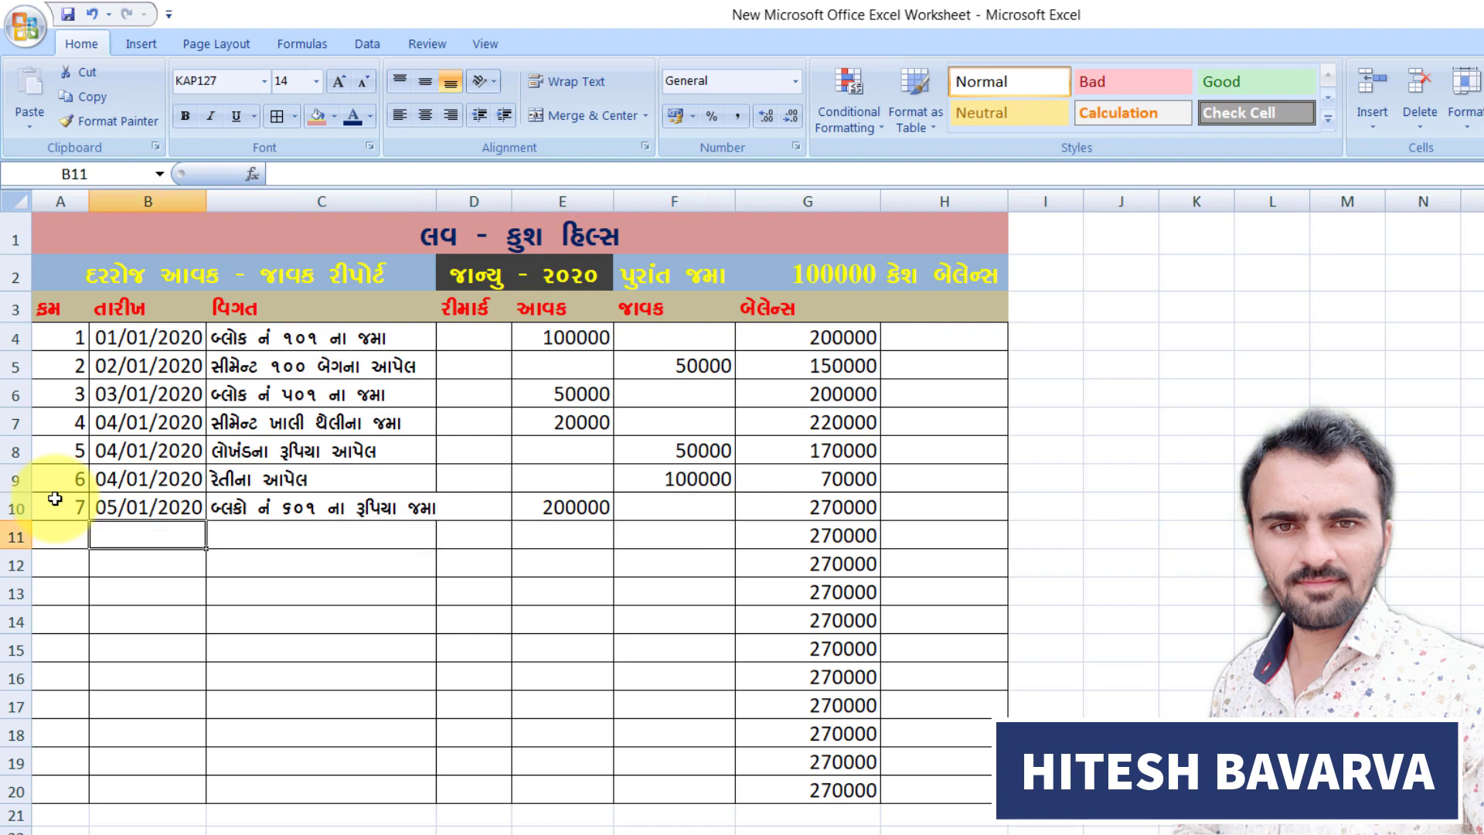
{"action": "key", "text": "Left"}
{"action": "type", "text": "8"}
{"action": "key", "text": "Tab"}
{"action": "type", "text": "5/1"}
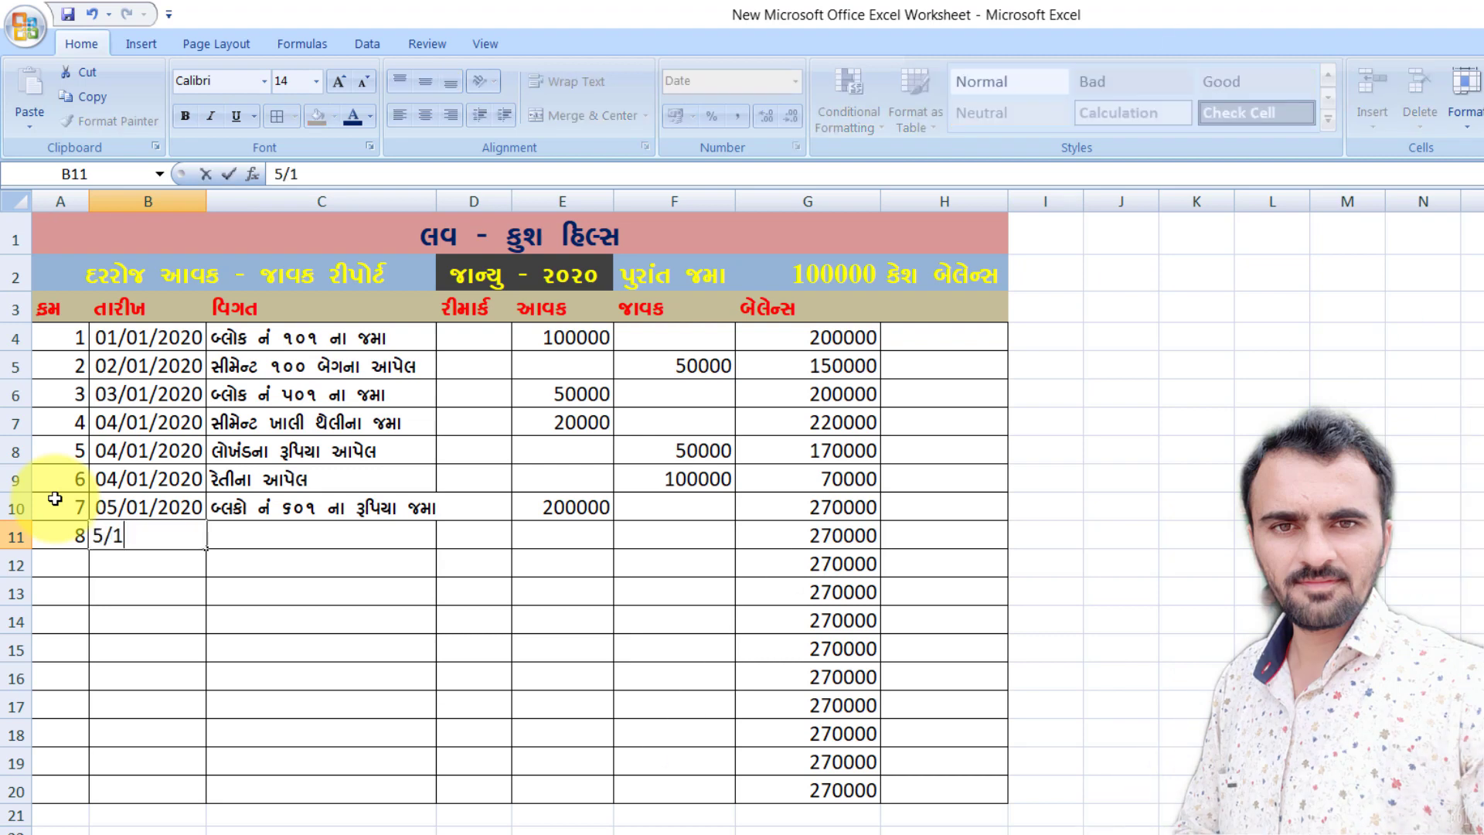
{"action": "type", "text": "/2020"}
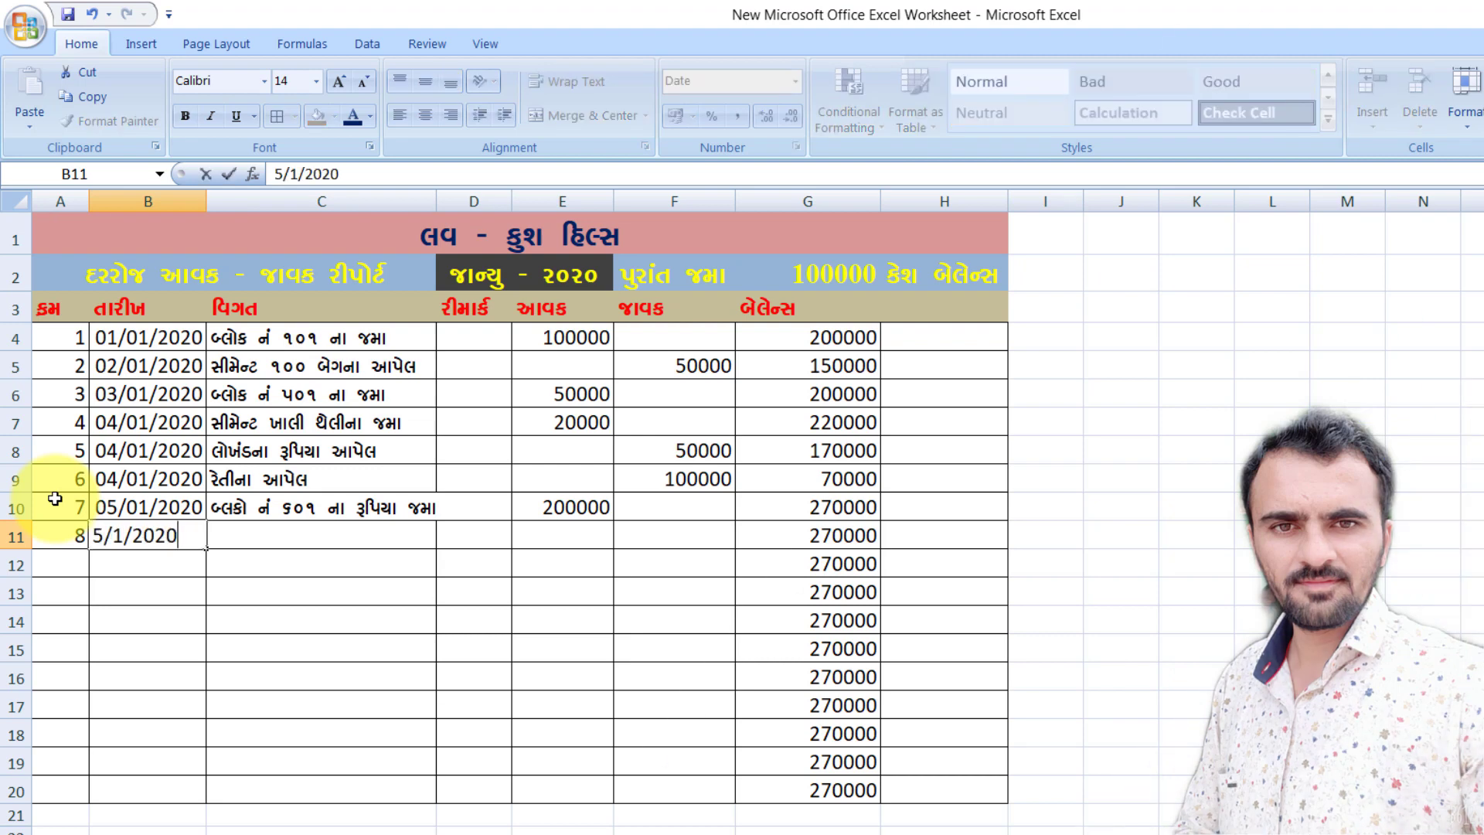
{"action": "key", "text": "Tab"}
{"action": "type", "text": "લોખંડના રૂપિયા આપેલ"}
{"action": "key", "text": "Tab"}
{"action": "key", "text": "Tab"}
{"action": "key", "text": "Tab"}
{"action": "type", "text": "500"}
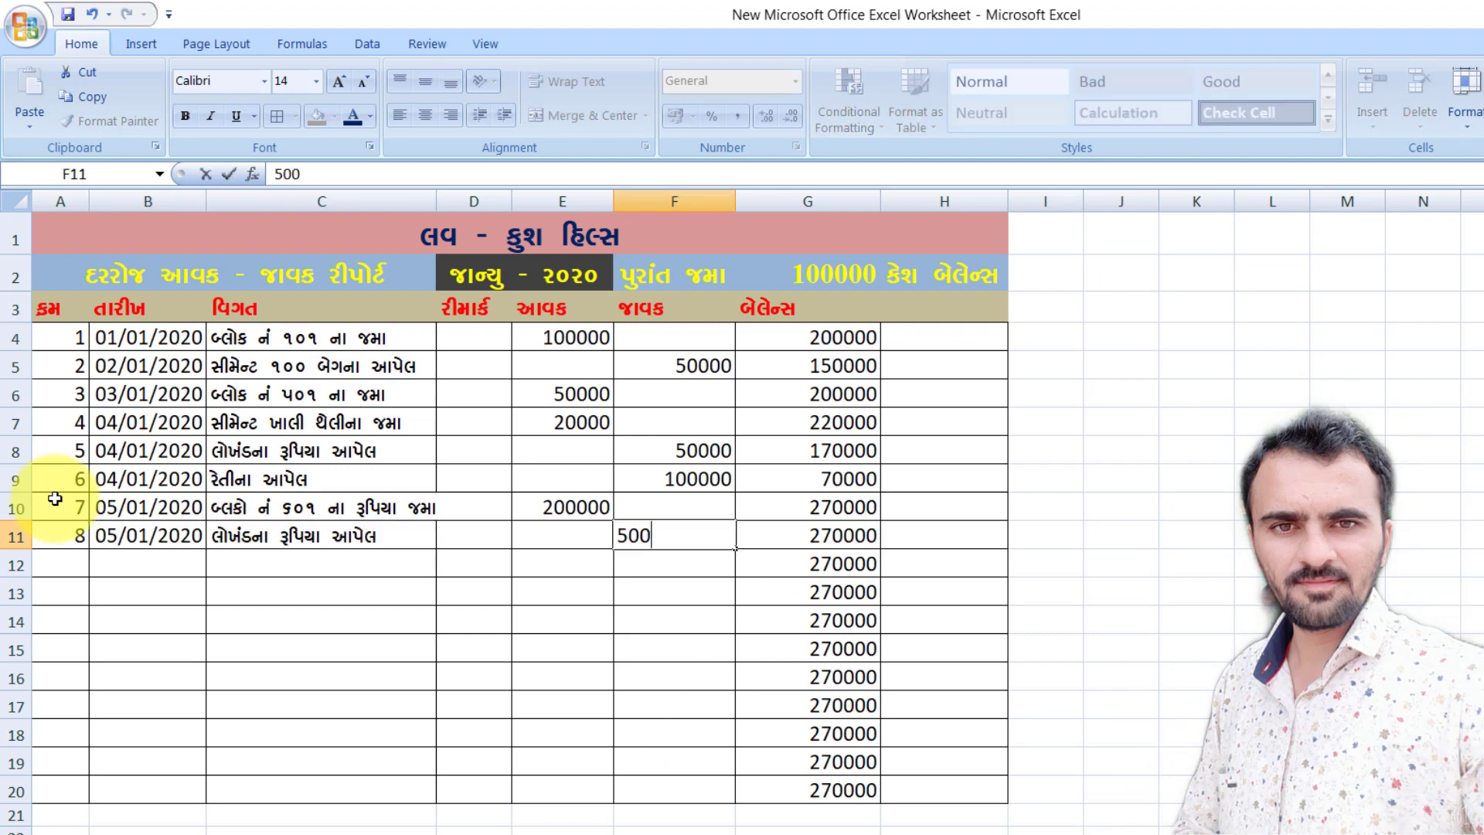
{"action": "type", "text": "000"}
{"action": "key", "text": "Tab"}
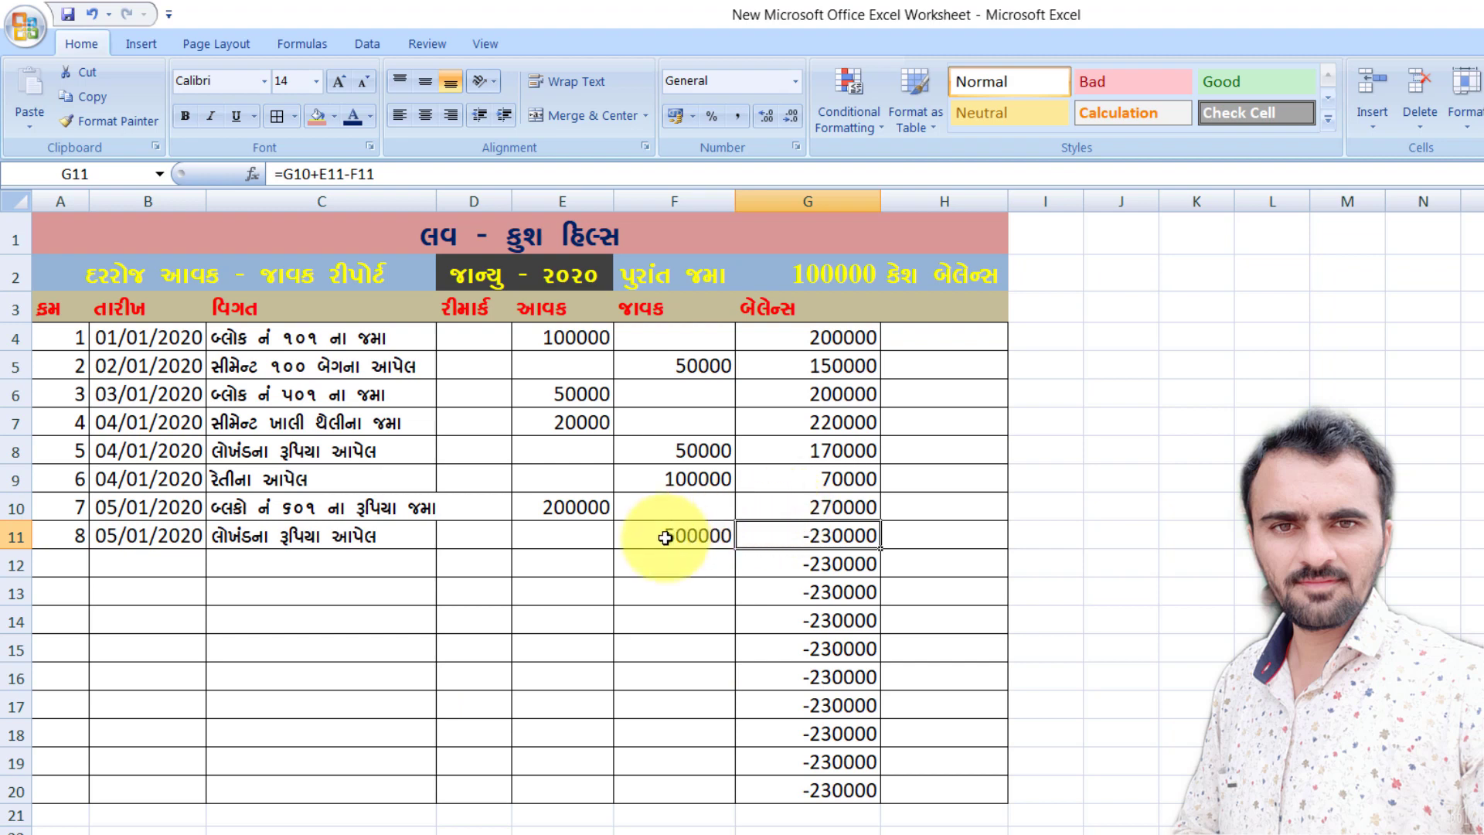
{"action": "left_click", "coordinate": [850, 309]}
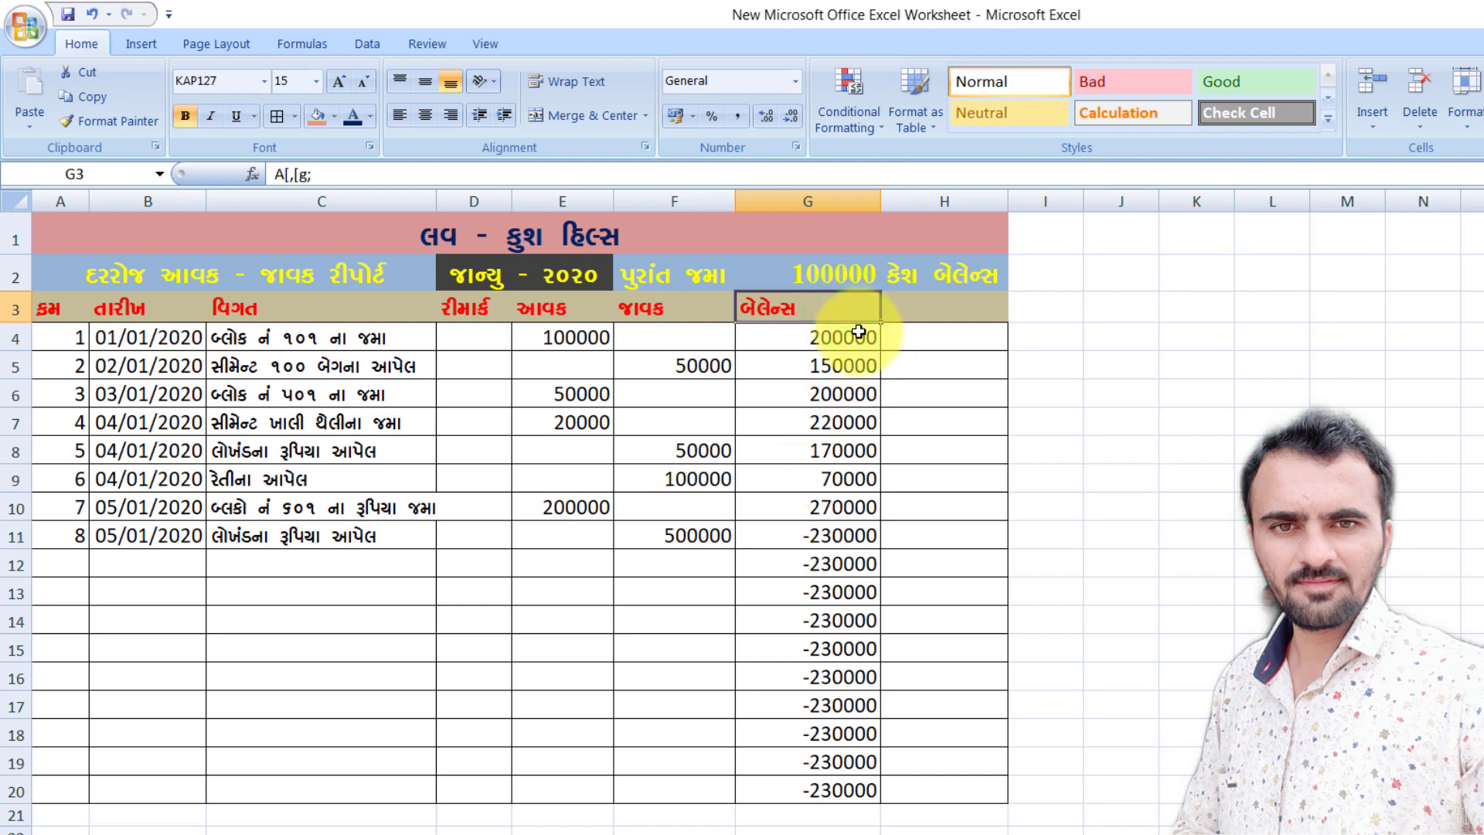
{"action": "left_click", "coordinate": [937, 312]}
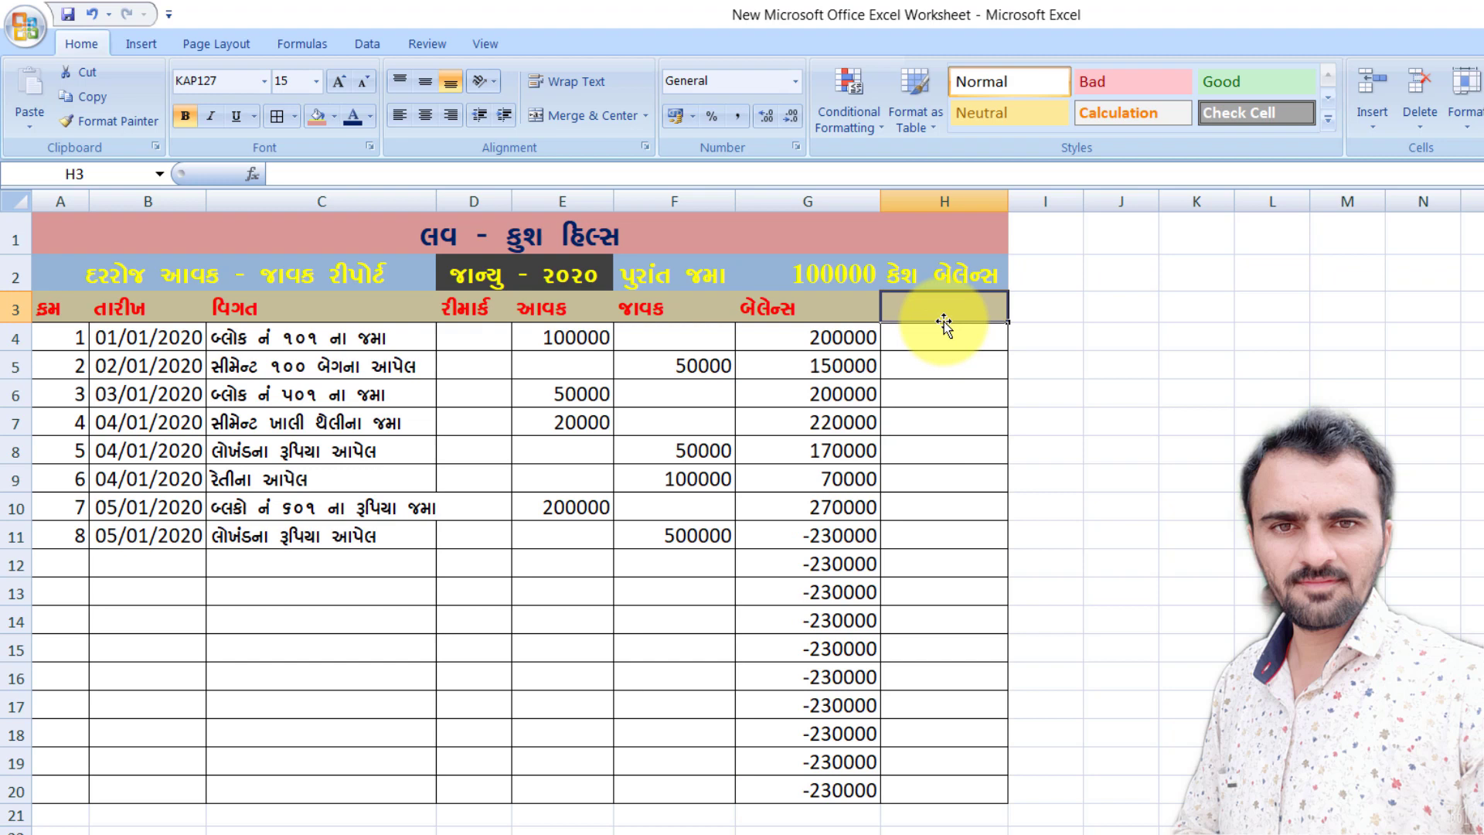
{"action": "left_click", "coordinate": [813, 789]}
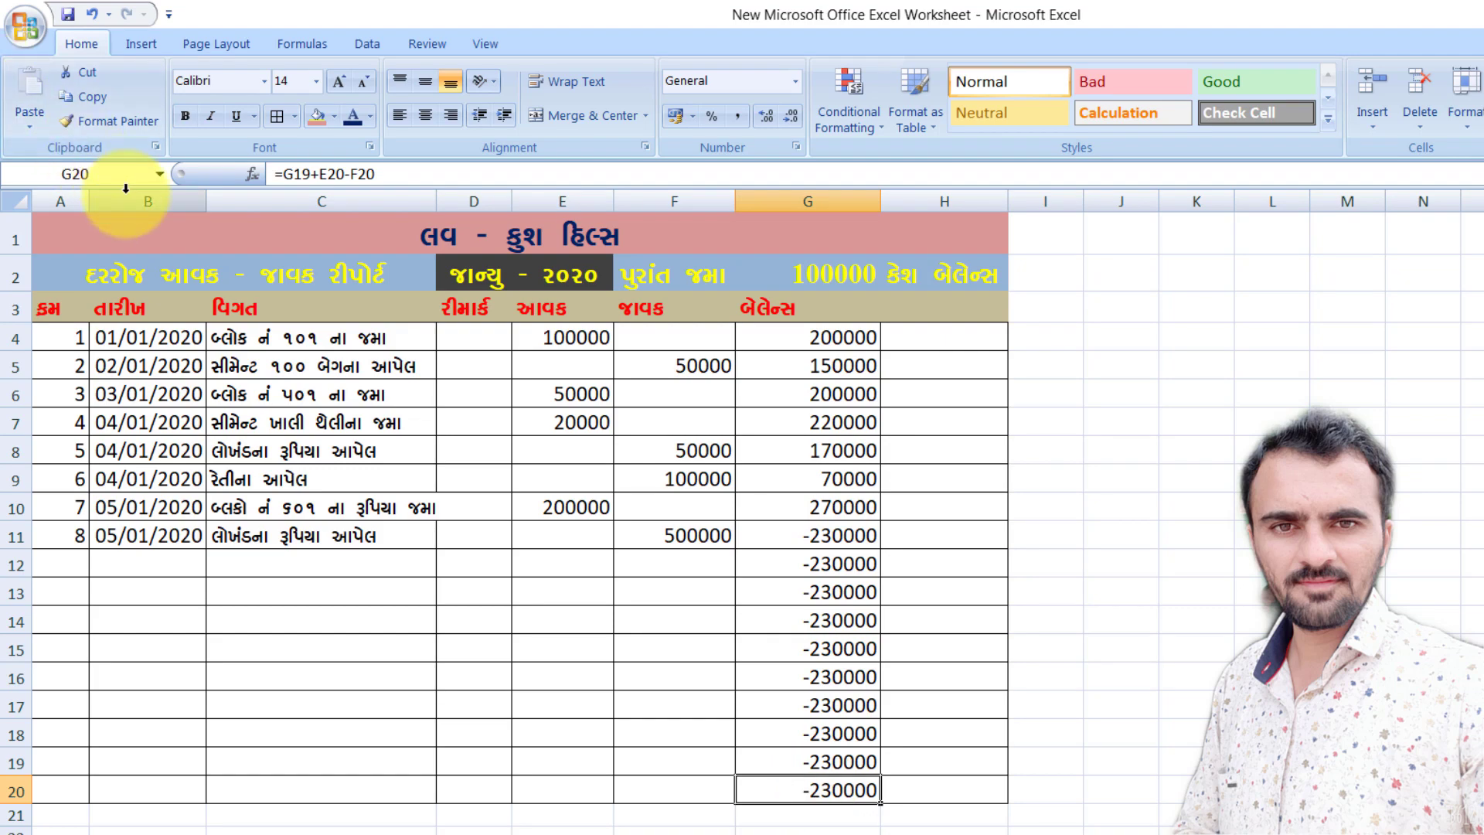
Link H3 to the closing balance with the formula =G20
{"action": "left_click", "coordinate": [952, 314]}
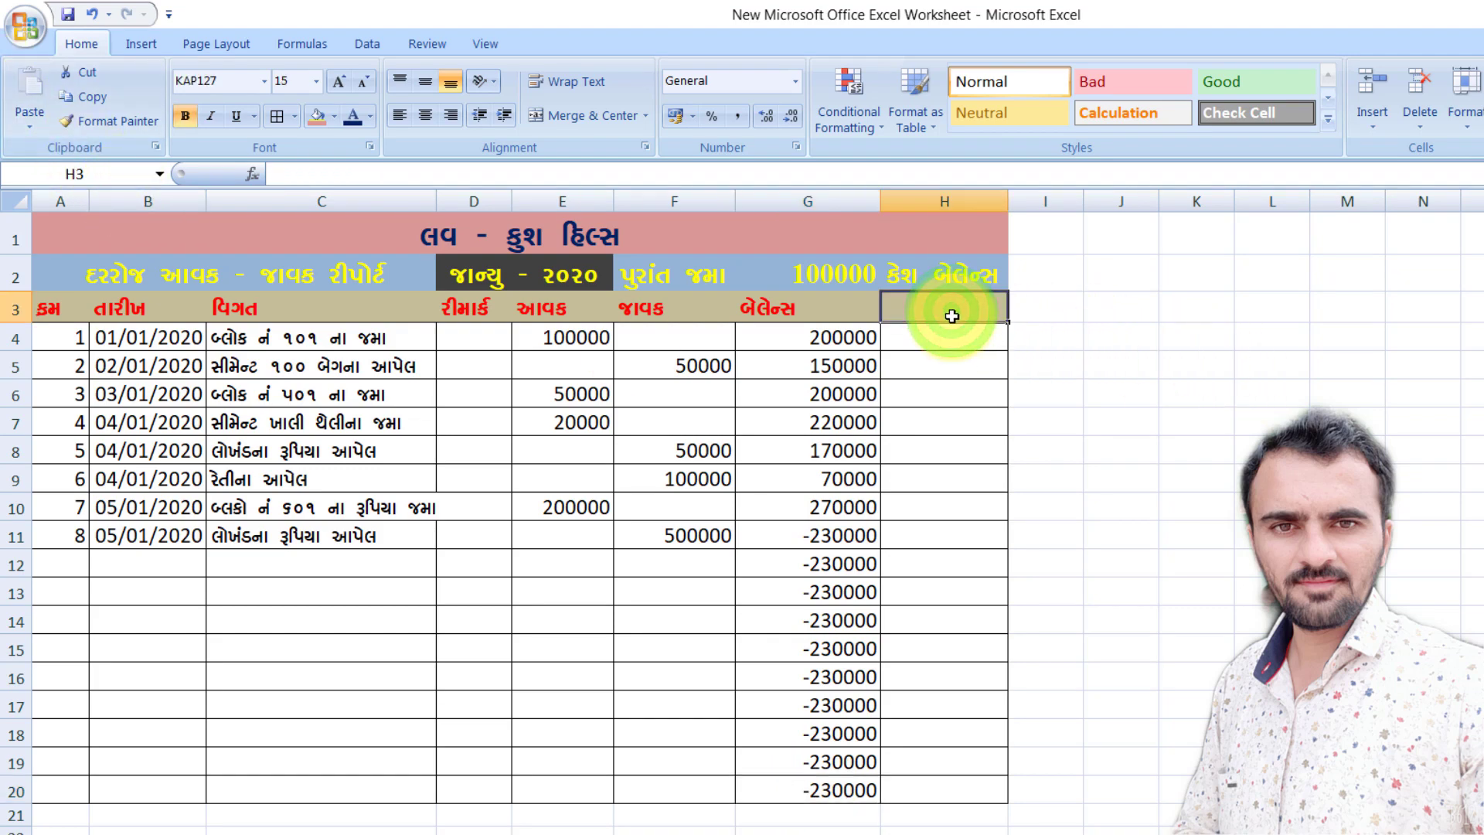
{"action": "left_click", "coordinate": [320, 175]}
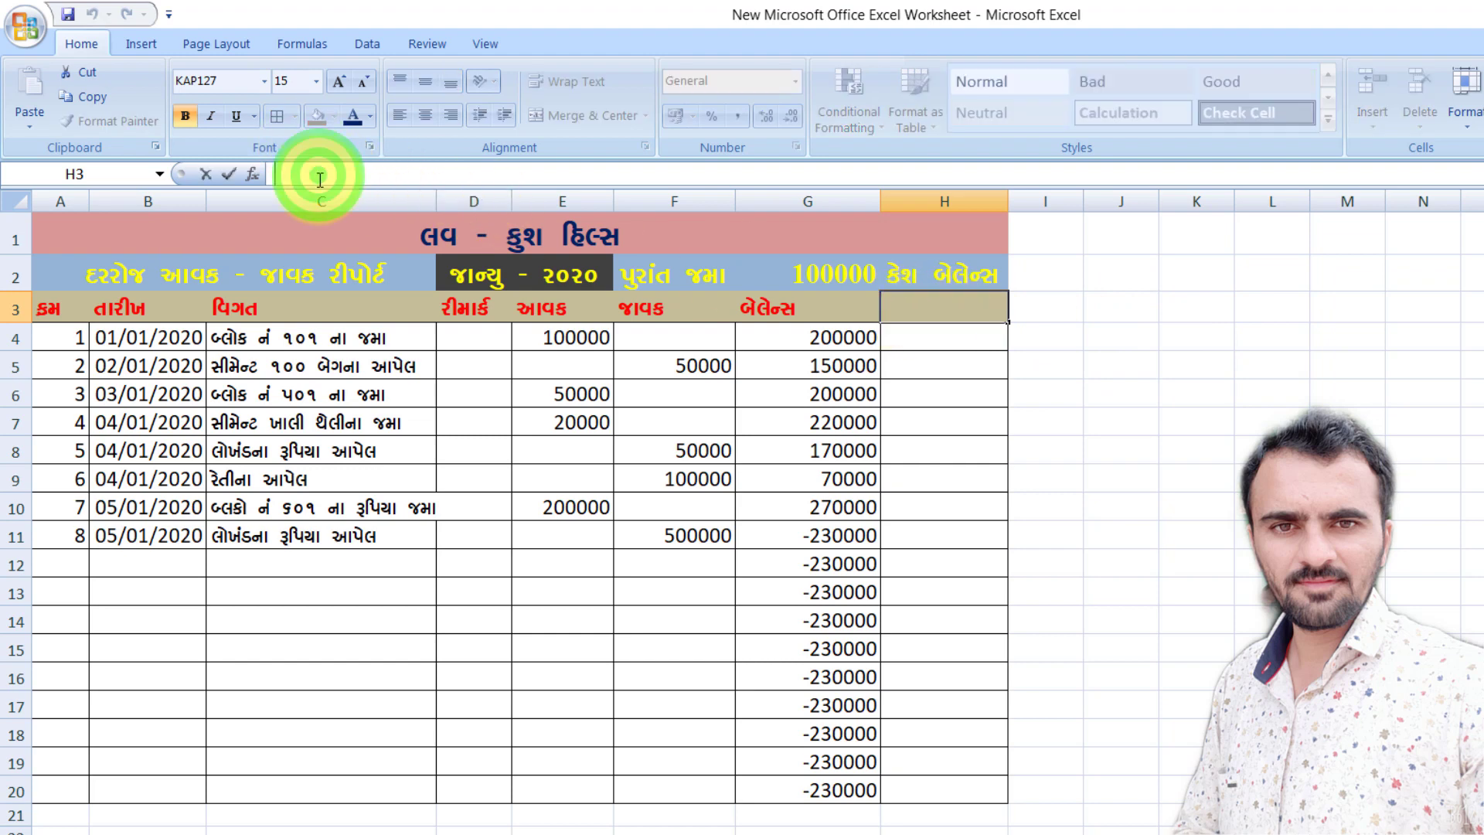
{"action": "type", "text": "=G2"}
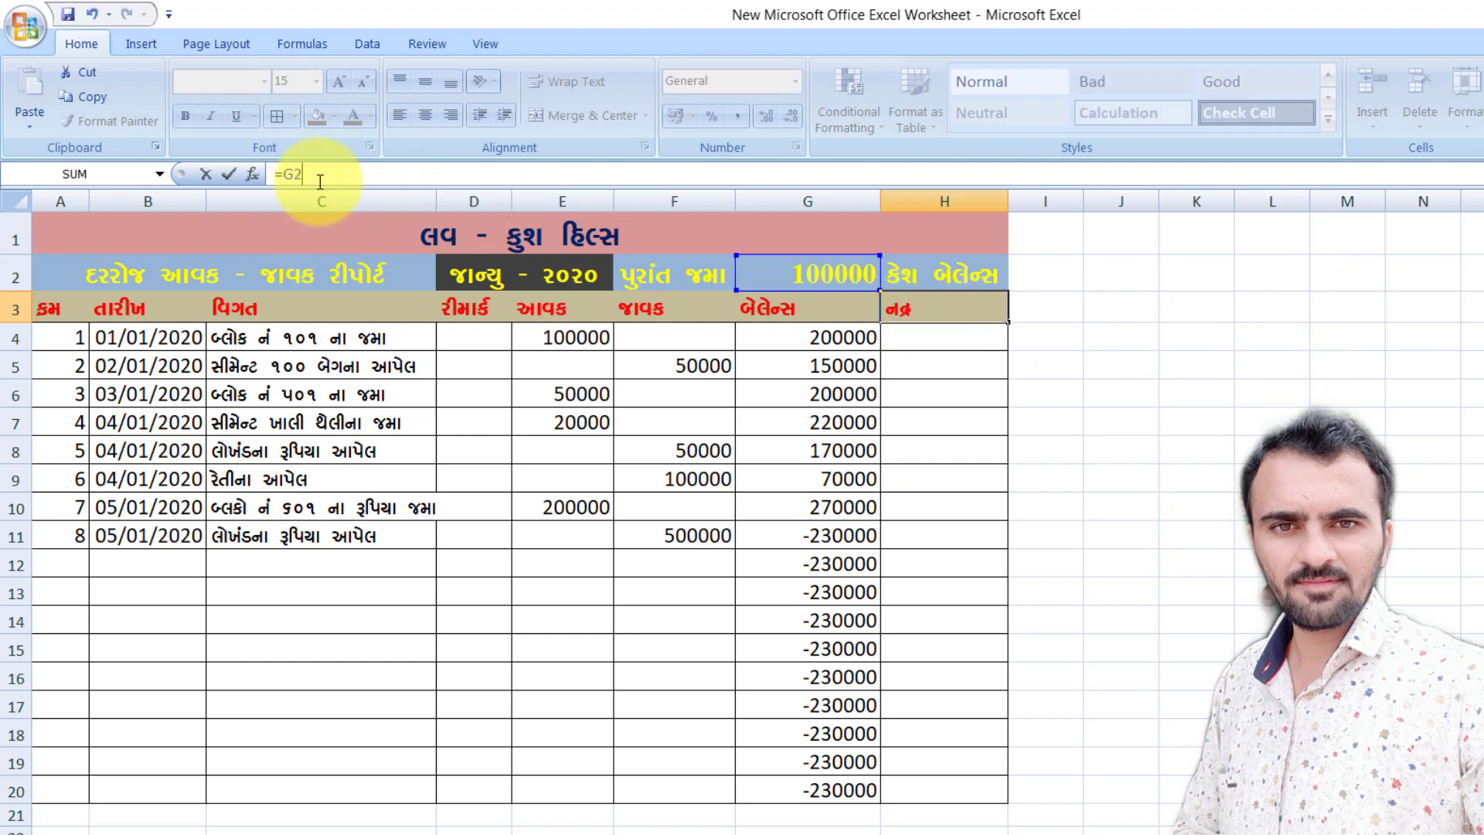
{"action": "type", "text": "0"}
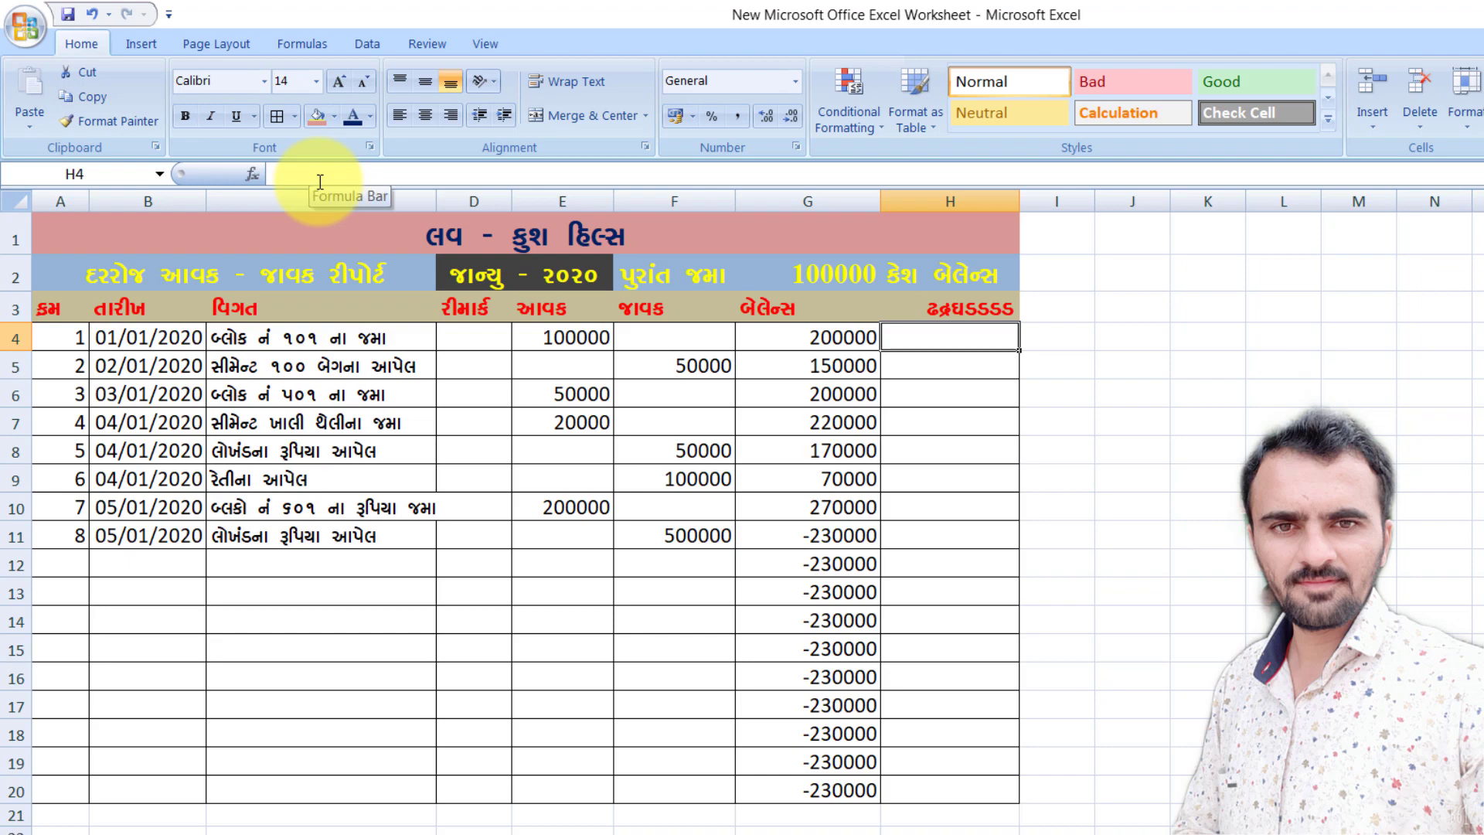
{"action": "key", "text": "Up"}
Set the closing balance cell H3 in Times New Roman font
{"action": "left_click", "coordinate": [265, 80]}
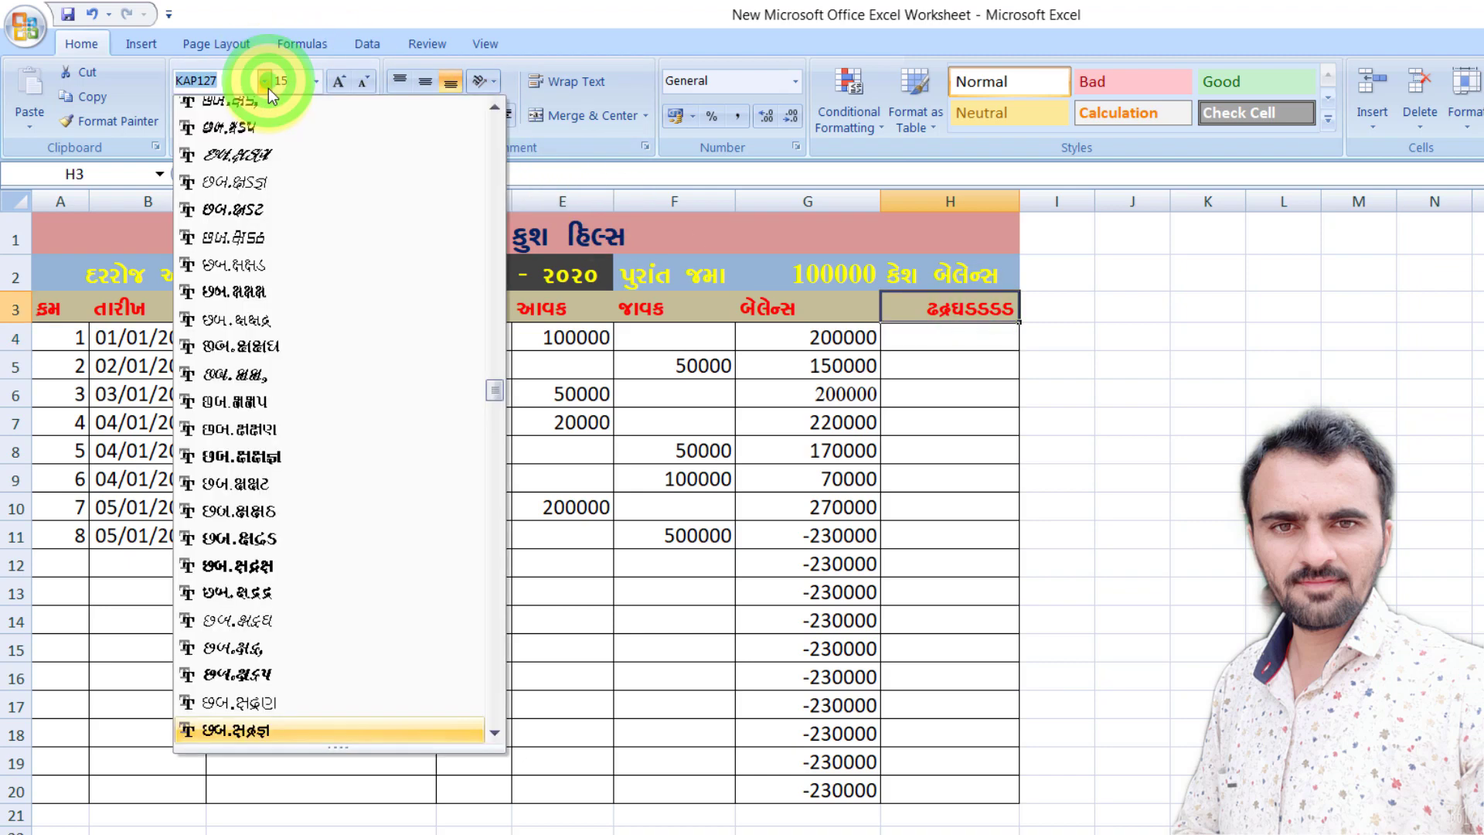
{"action": "key", "text": "Return"}
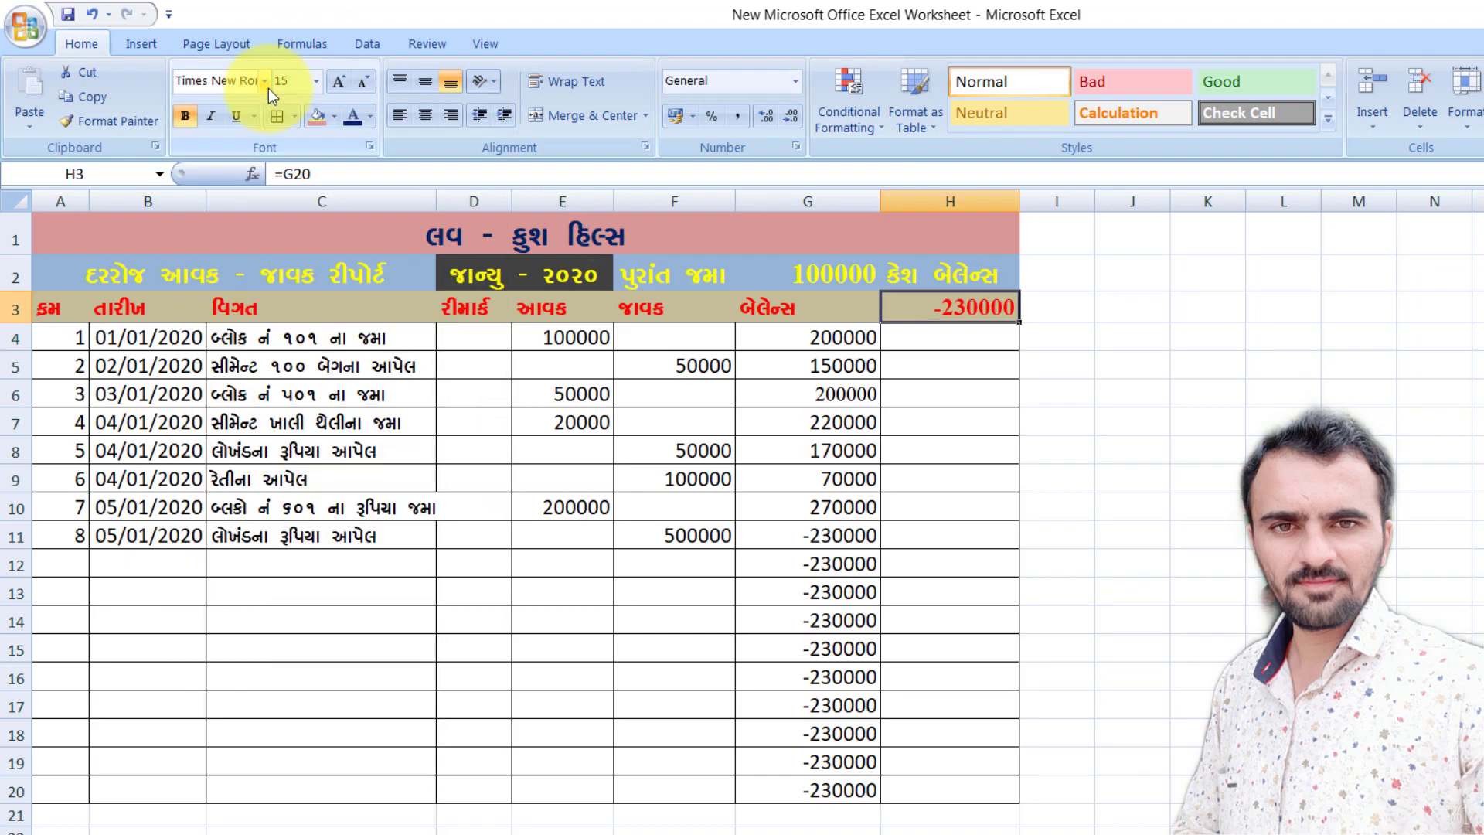
{"action": "left_click", "coordinate": [953, 417]}
{"action": "left_click", "coordinate": [921, 315]}
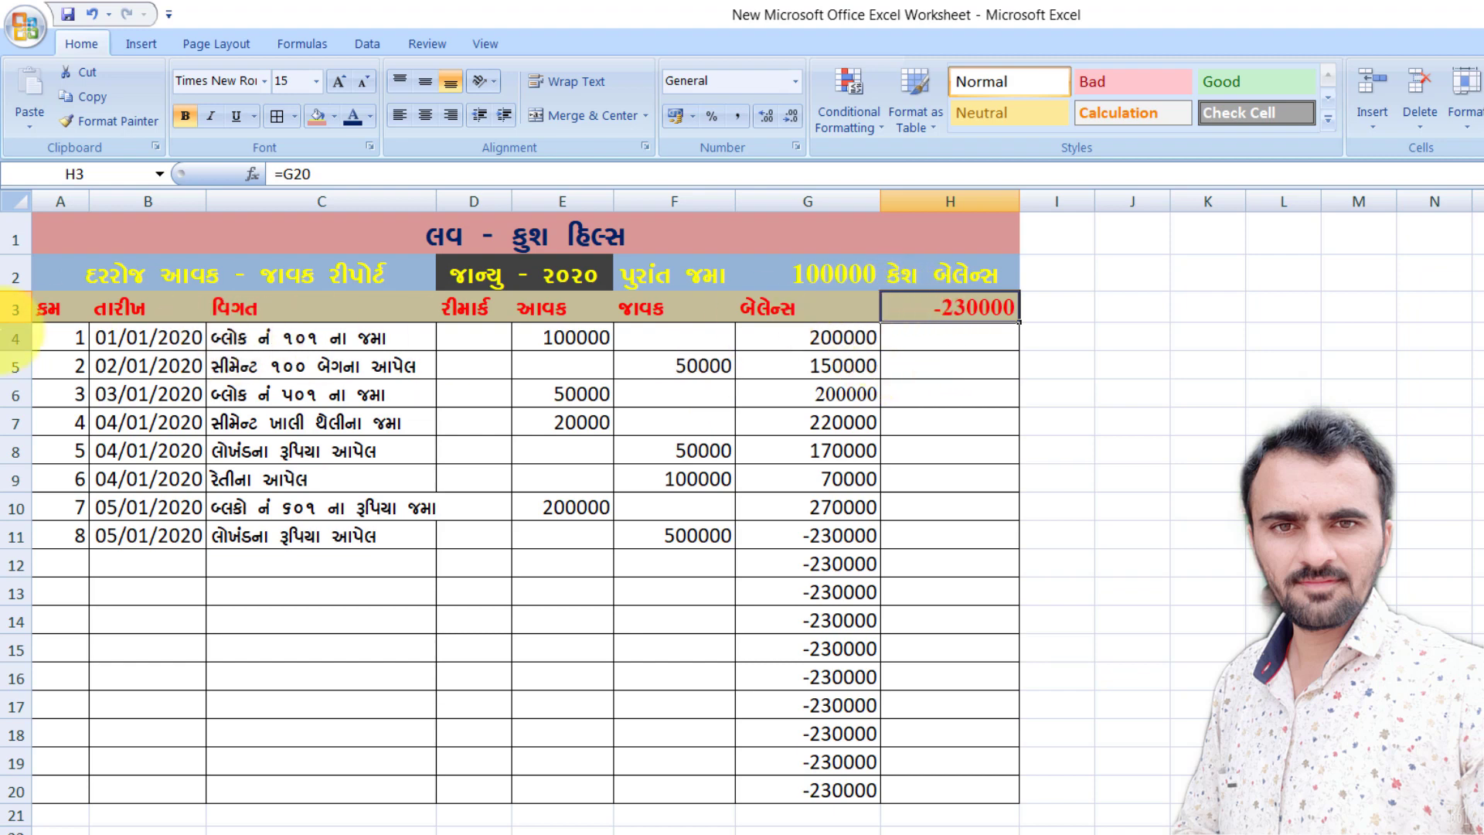
Apply All Borders to the selected header cells in rows 2–3
{"action": "mouse_move", "coordinate": [54, 315]}
{"action": "left_mouse_down"}
{"action": "mouse_move", "coordinate": [693, 309]}
{"action": "mouse_move", "coordinate": [590, 263]}
{"action": "left_mouse_up"}
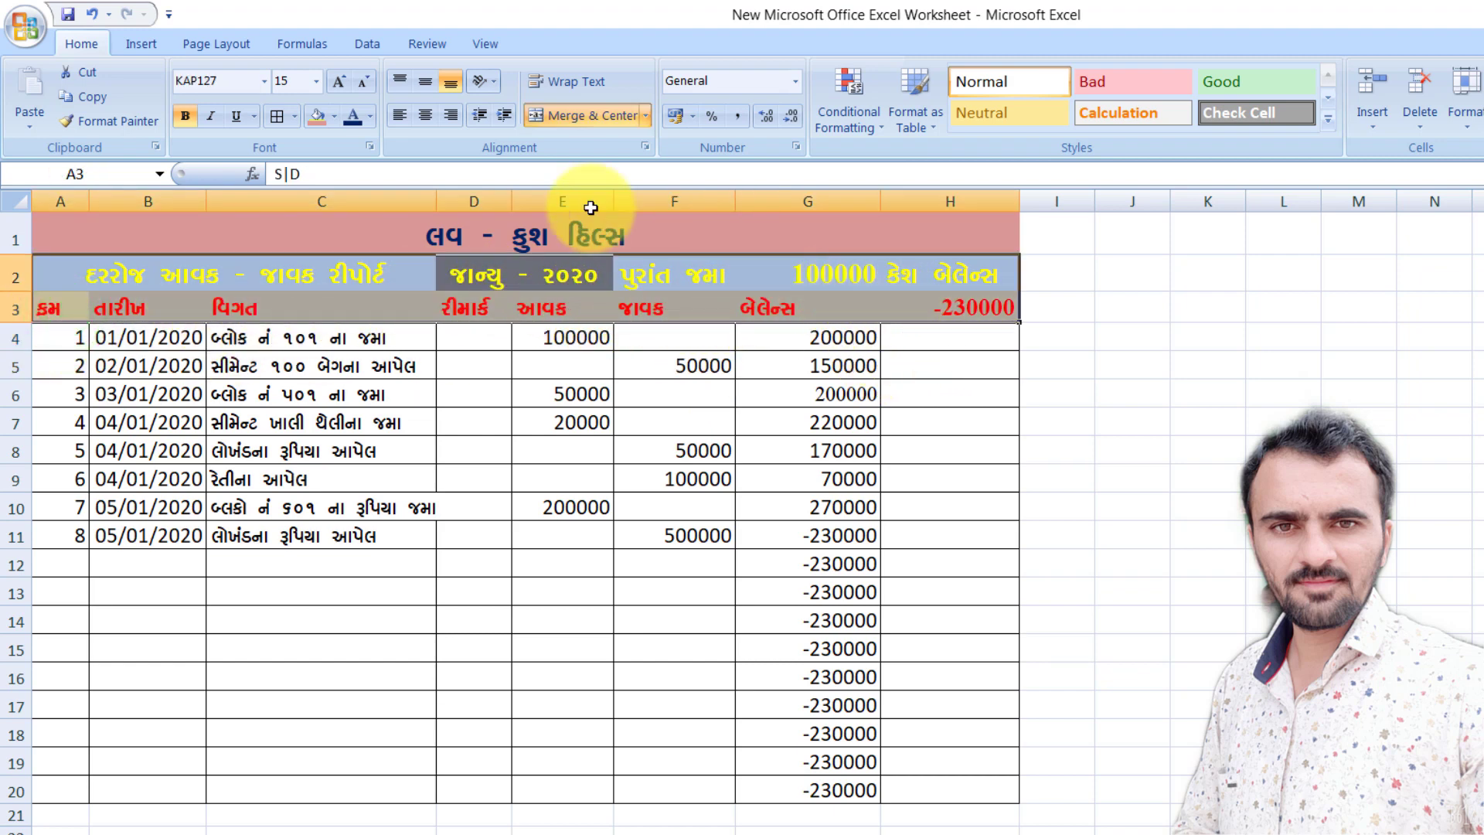
{"action": "left_click", "coordinate": [276, 118]}
{"action": "left_click", "coordinate": [1391, 536]}
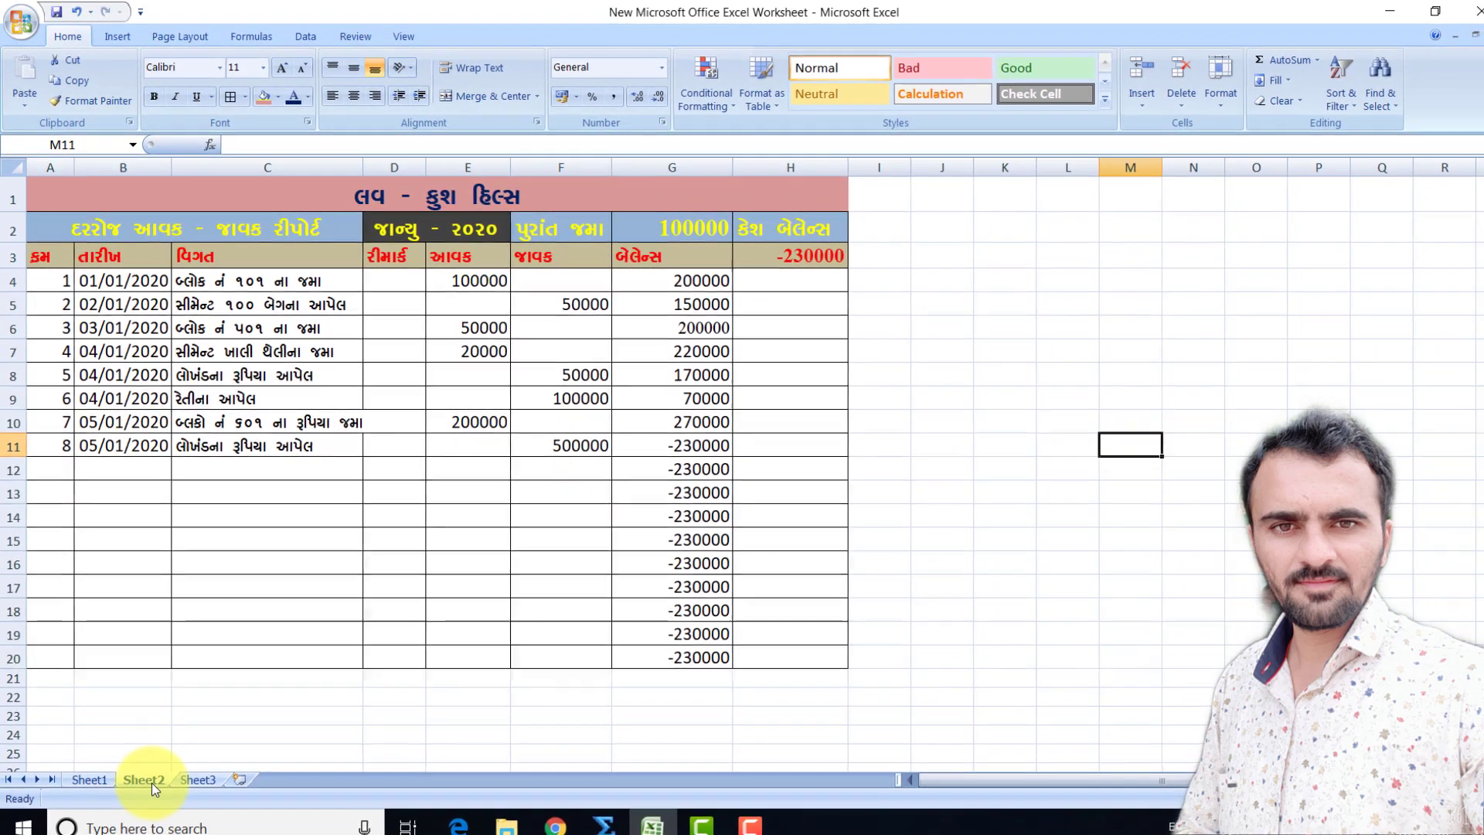
Rename the second sheet tab to JAN-2020
{"action": "right_click", "coordinate": [150, 777]}
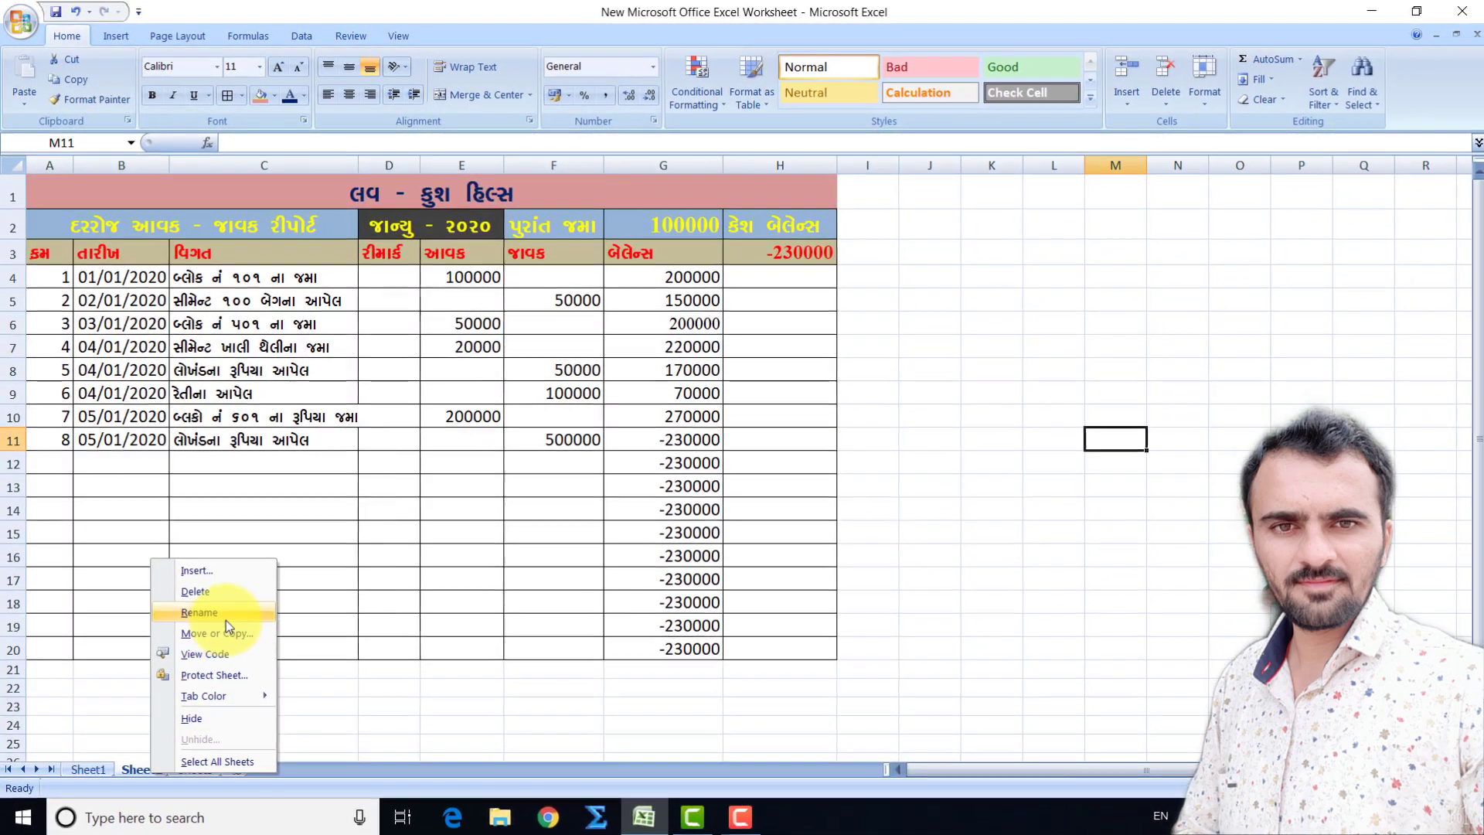
{"action": "left_click", "coordinate": [226, 620]}
{"action": "type", "text": "J"}
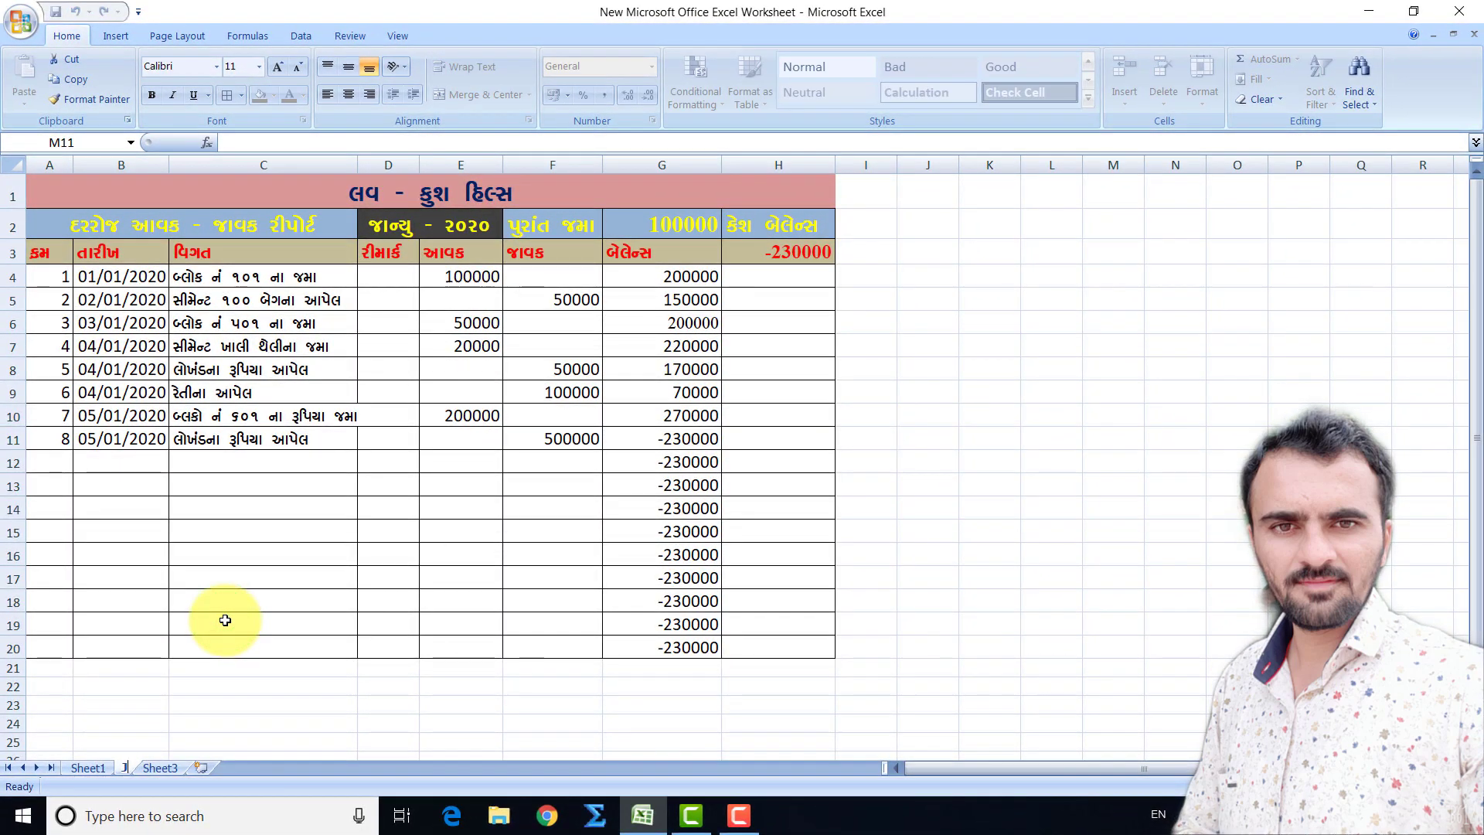
{"action": "type", "text": "AN-2020"}
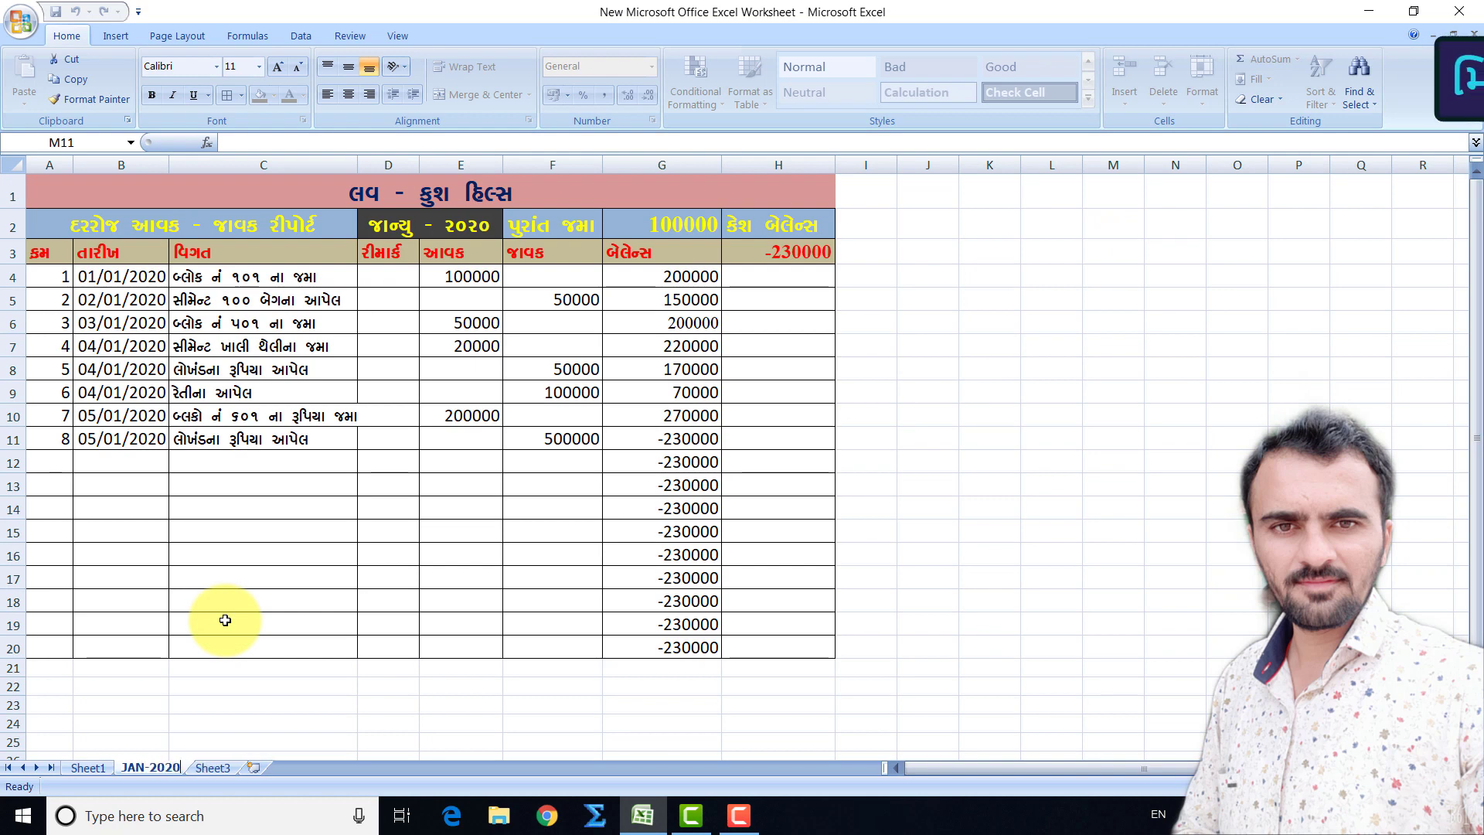
{"action": "key", "text": "Return"}
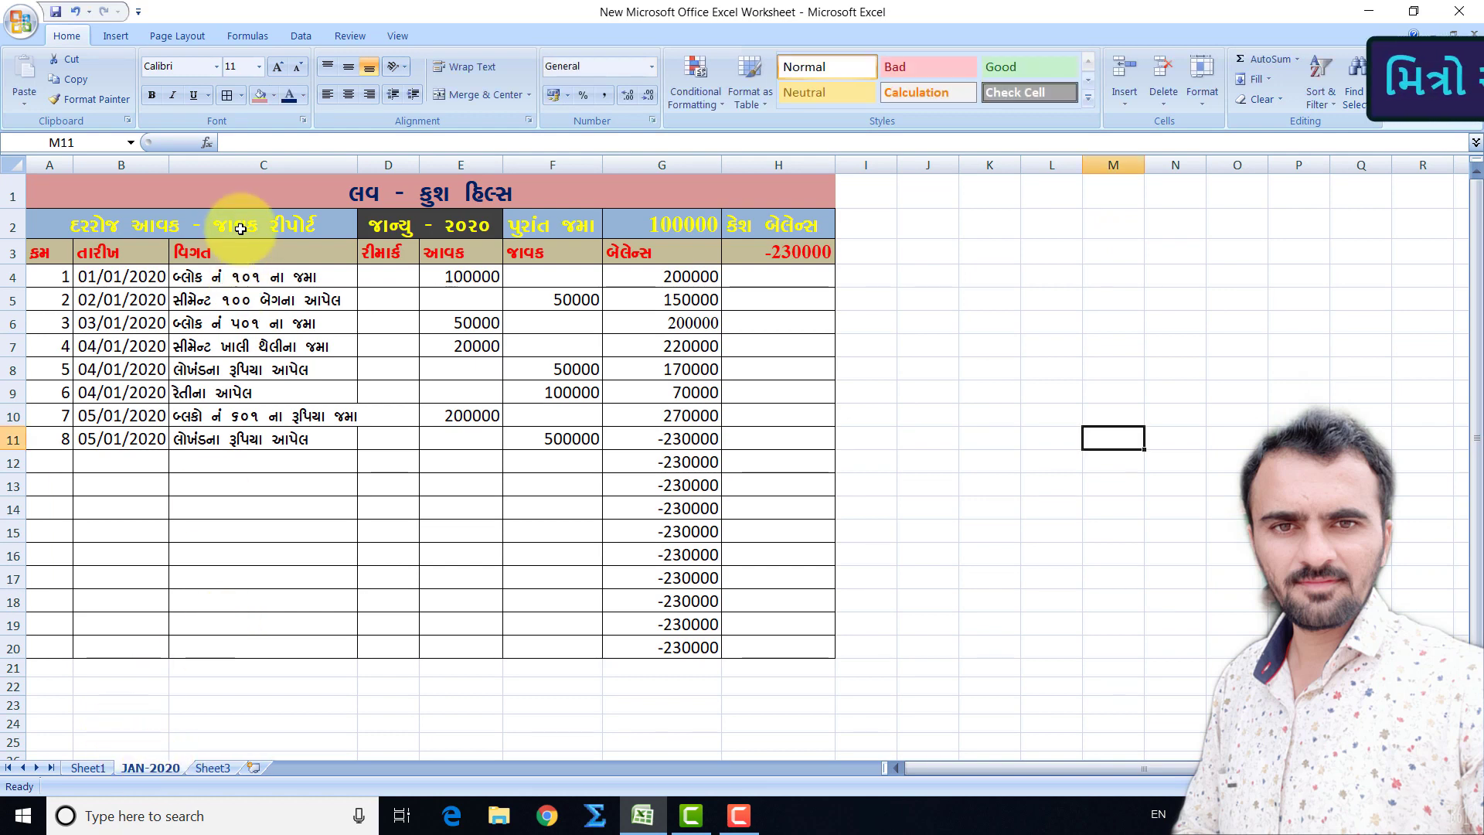
Copy the JAN-2020 sheet to a new sheet placed before the original, and compare the two
{"action": "right_click", "coordinate": [162, 768]}
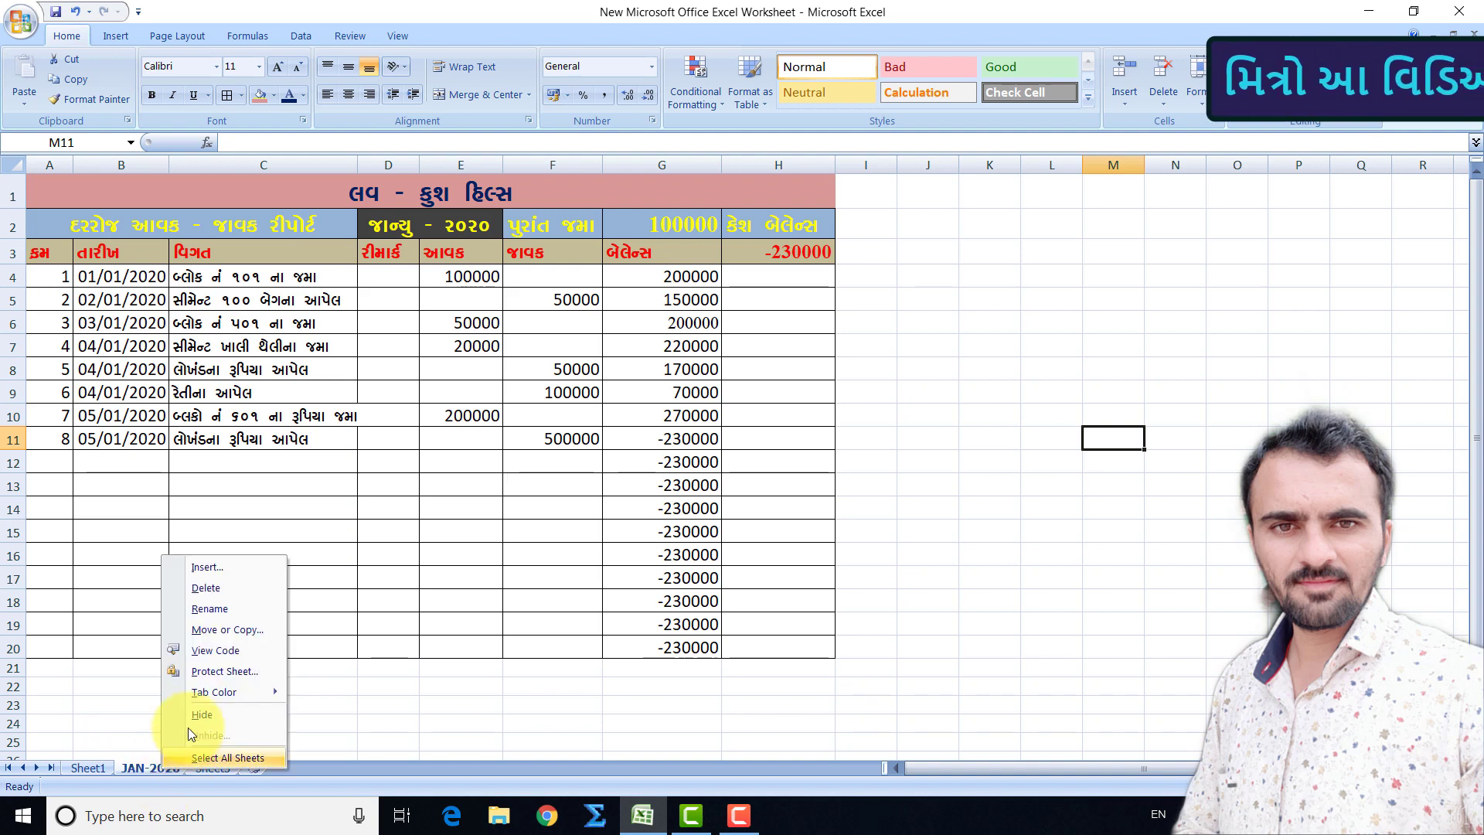
{"action": "left_click", "coordinate": [196, 629]}
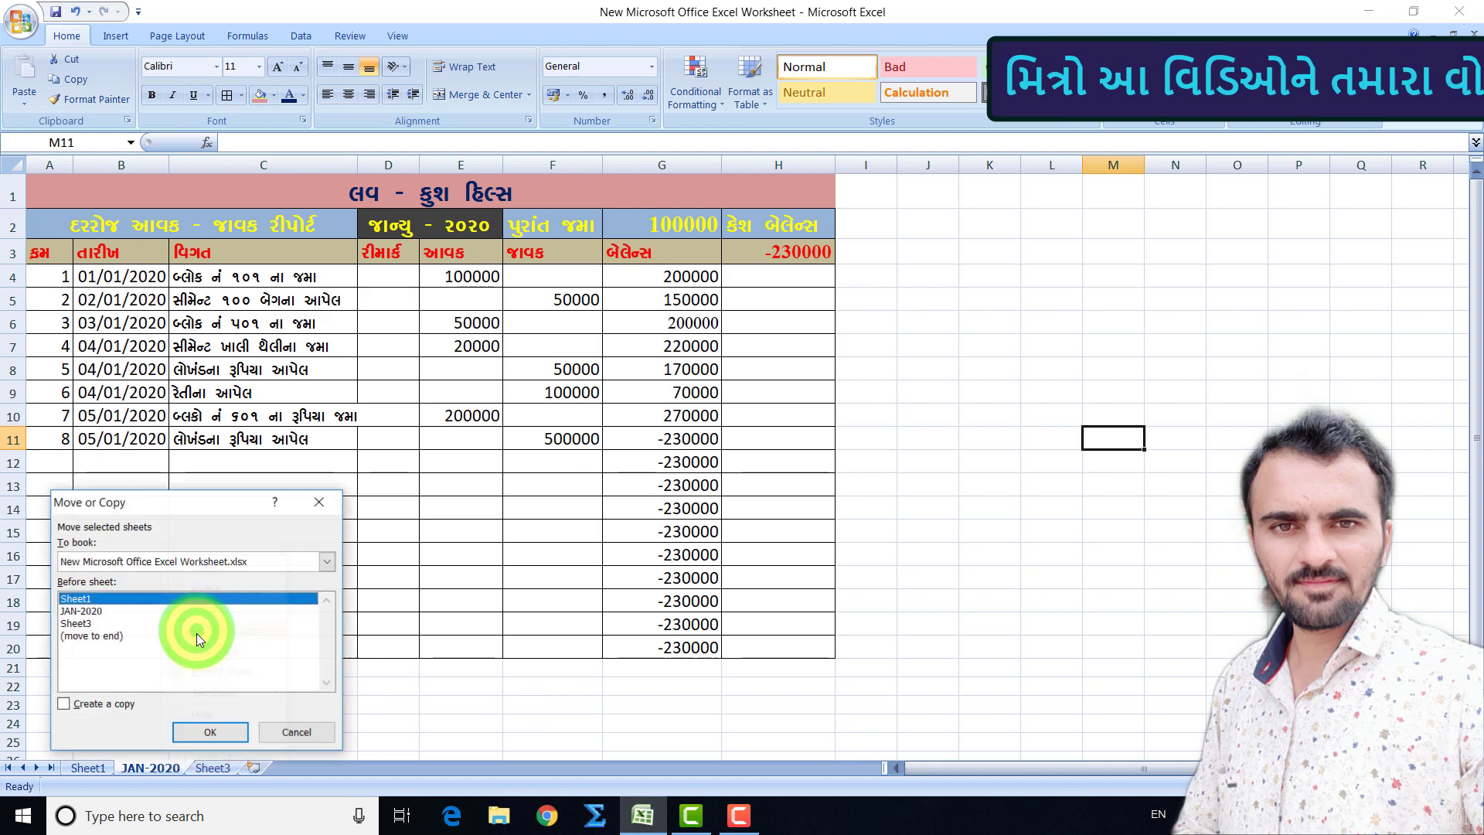
{"action": "left_click", "coordinate": [86, 611]}
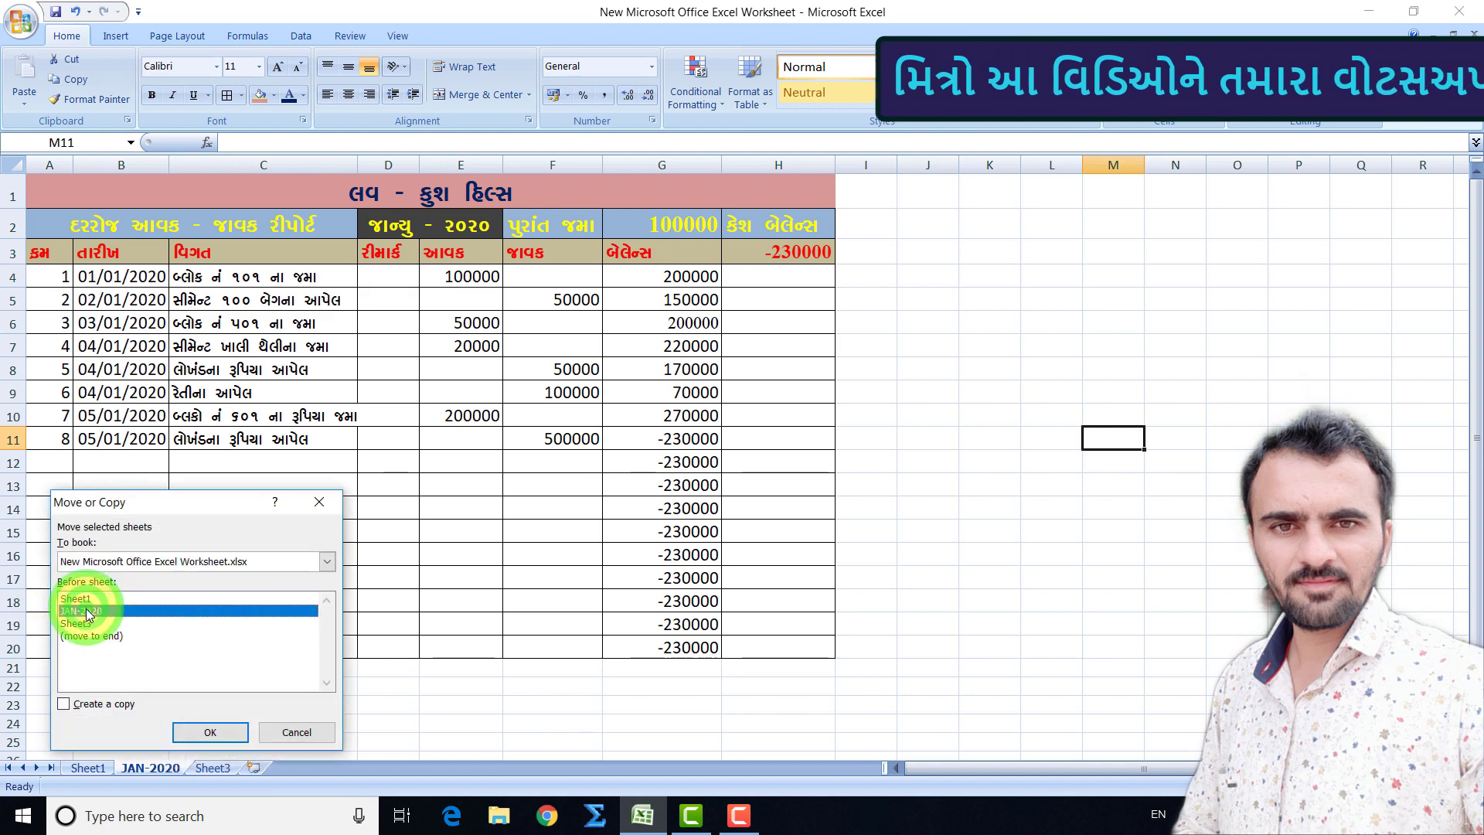
{"action": "left_click", "coordinate": [94, 703]}
{"action": "left_click", "coordinate": [214, 738]}
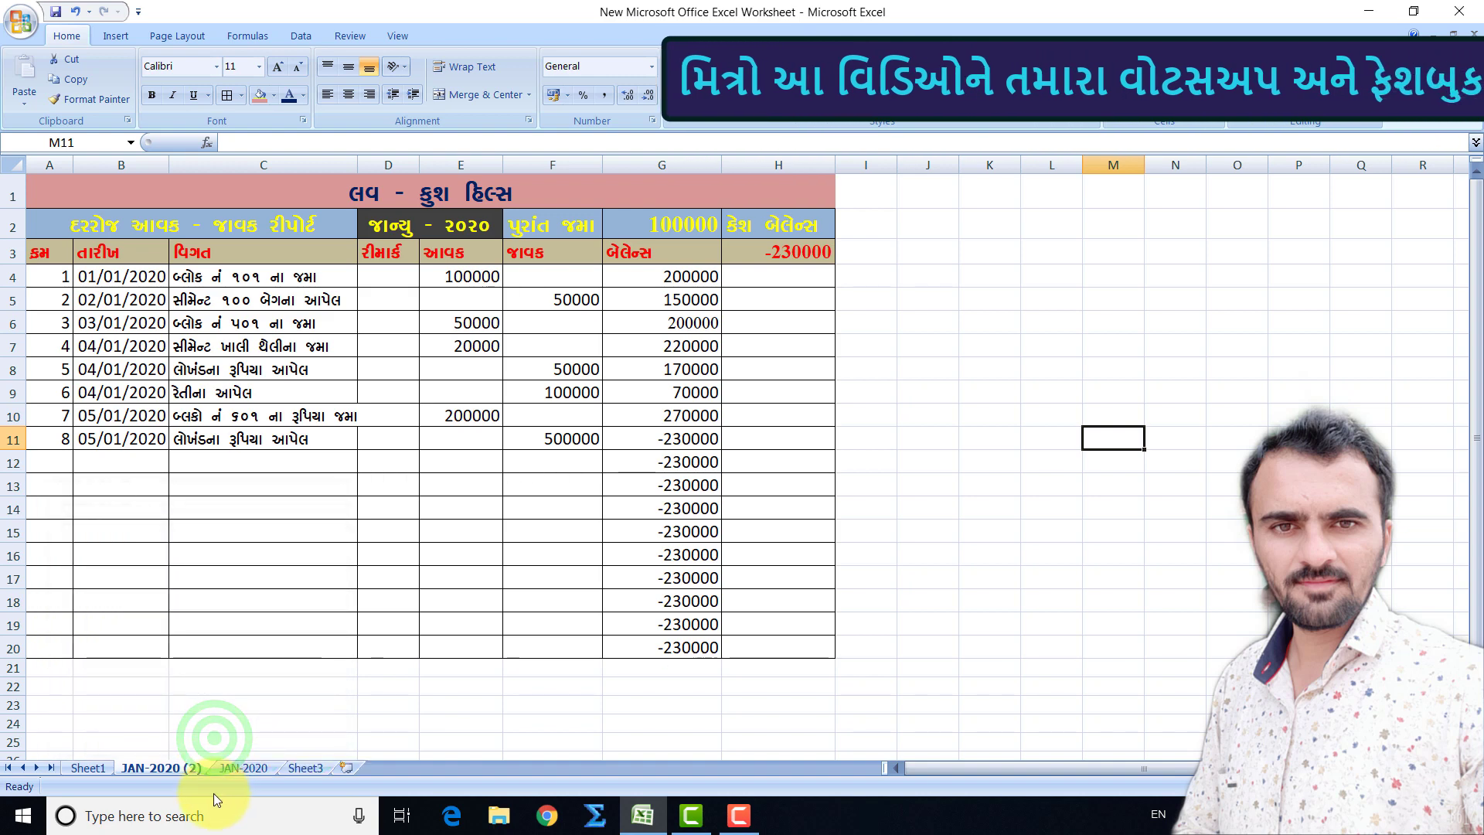
{"action": "left_click", "coordinate": [244, 768]}
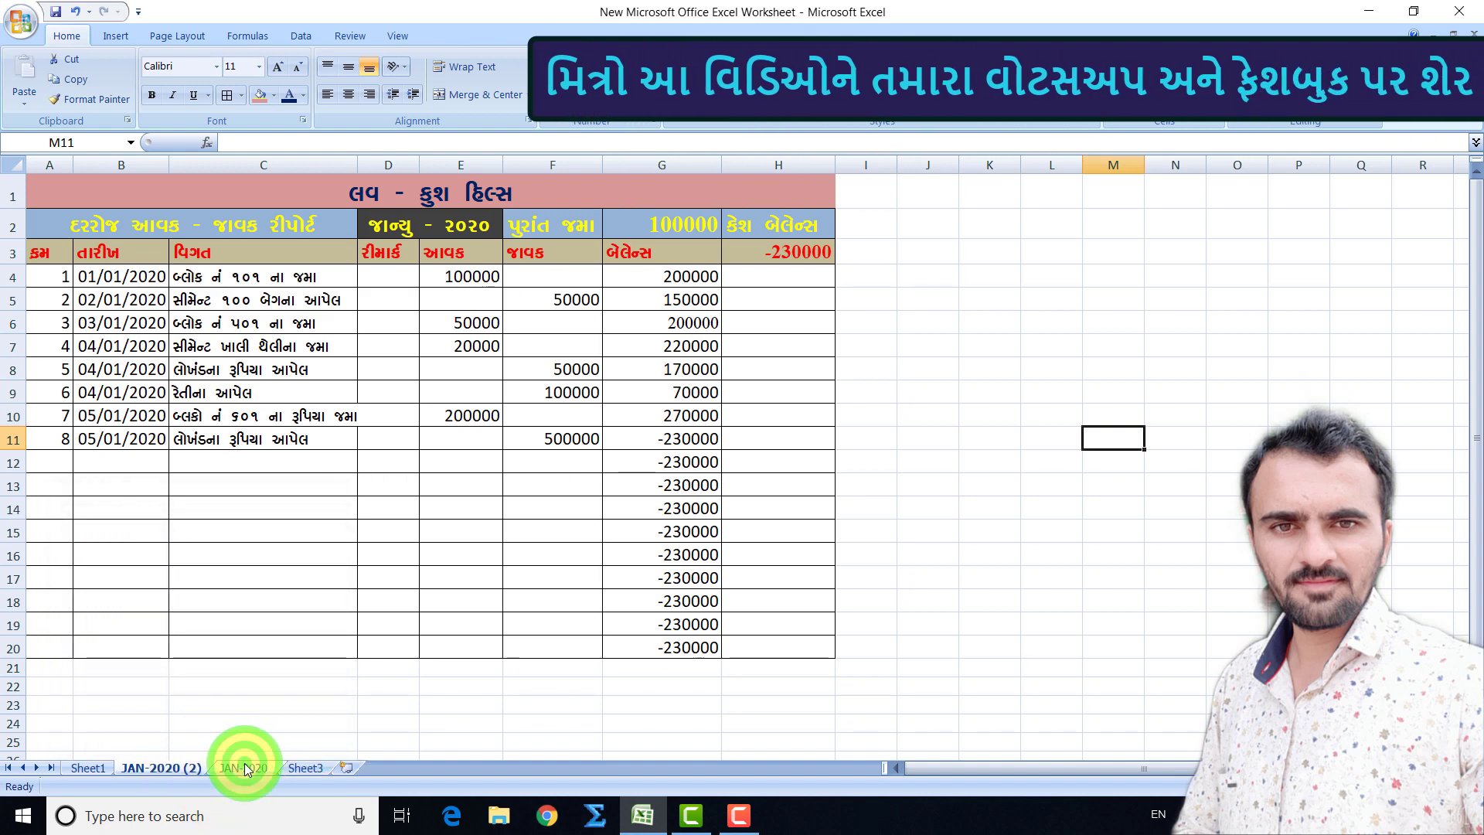
{"action": "left_click", "coordinate": [188, 767]}
{"action": "left_click", "coordinate": [249, 768]}
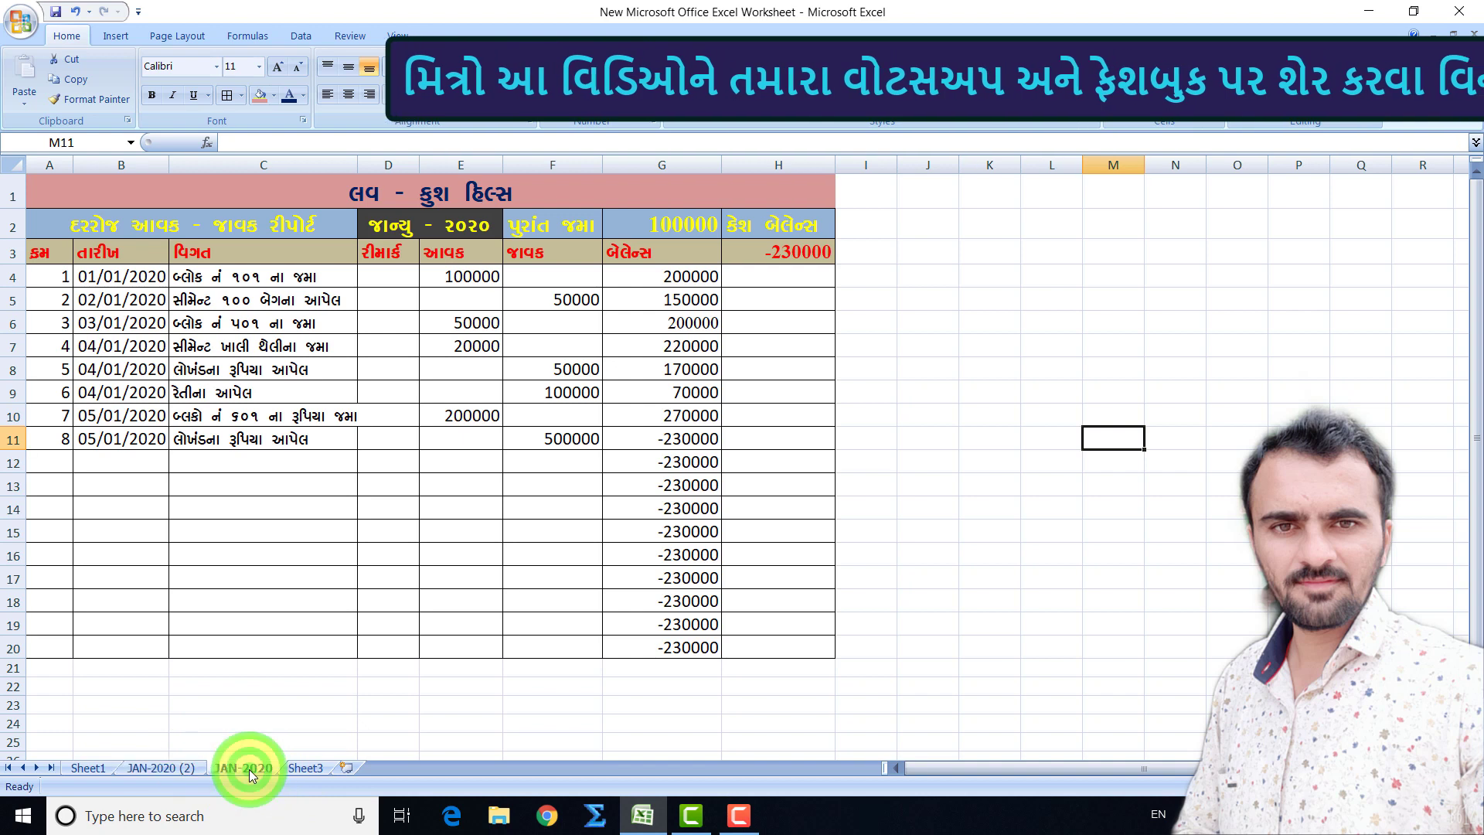
{"action": "left_click", "coordinate": [164, 767]}
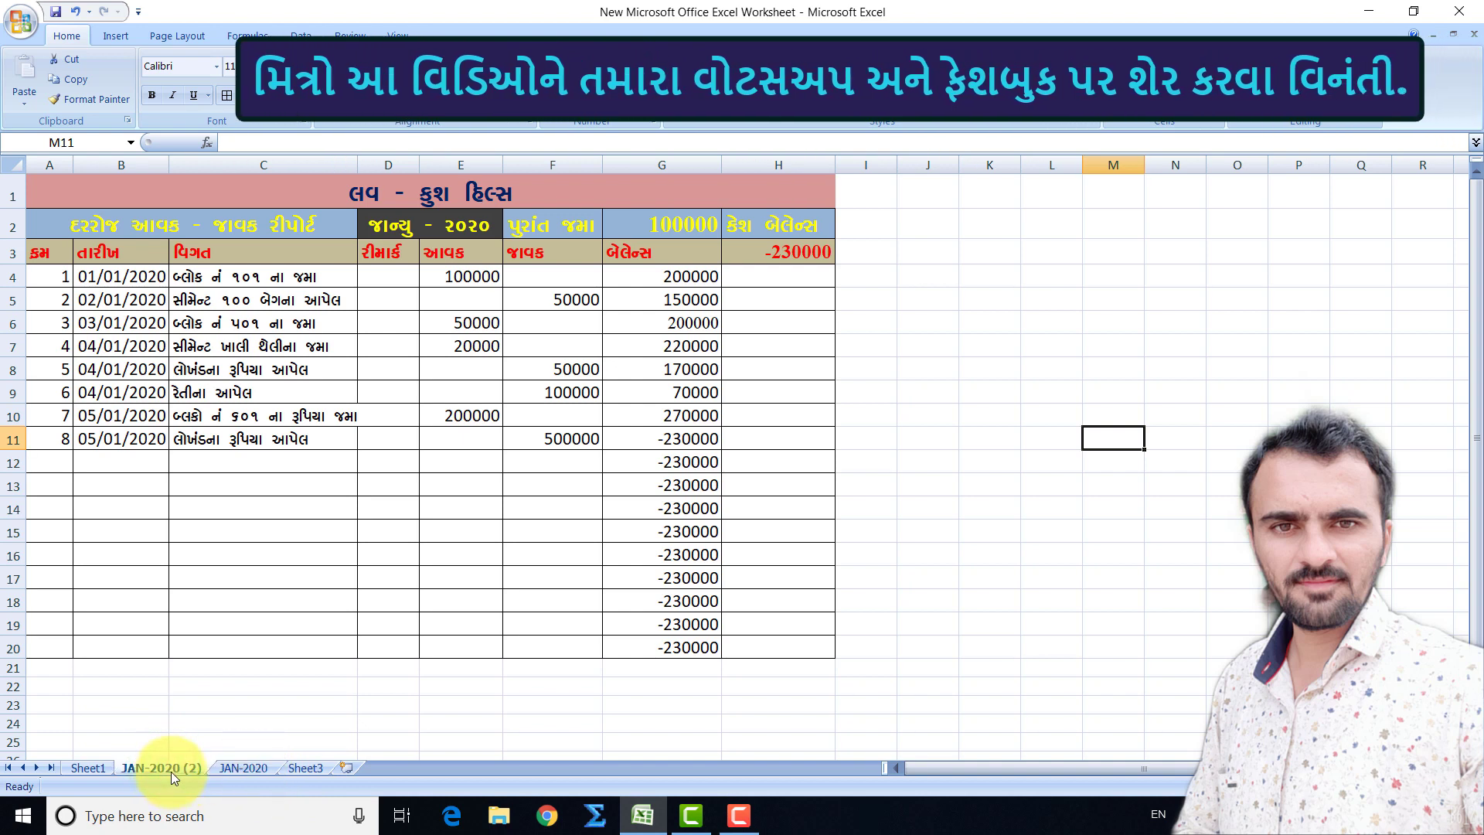
Rename the copied JAN-2020 (2) sheet to FEB-2020
{"action": "right_click", "coordinate": [171, 773]}
{"action": "left_click", "coordinate": [229, 615]}
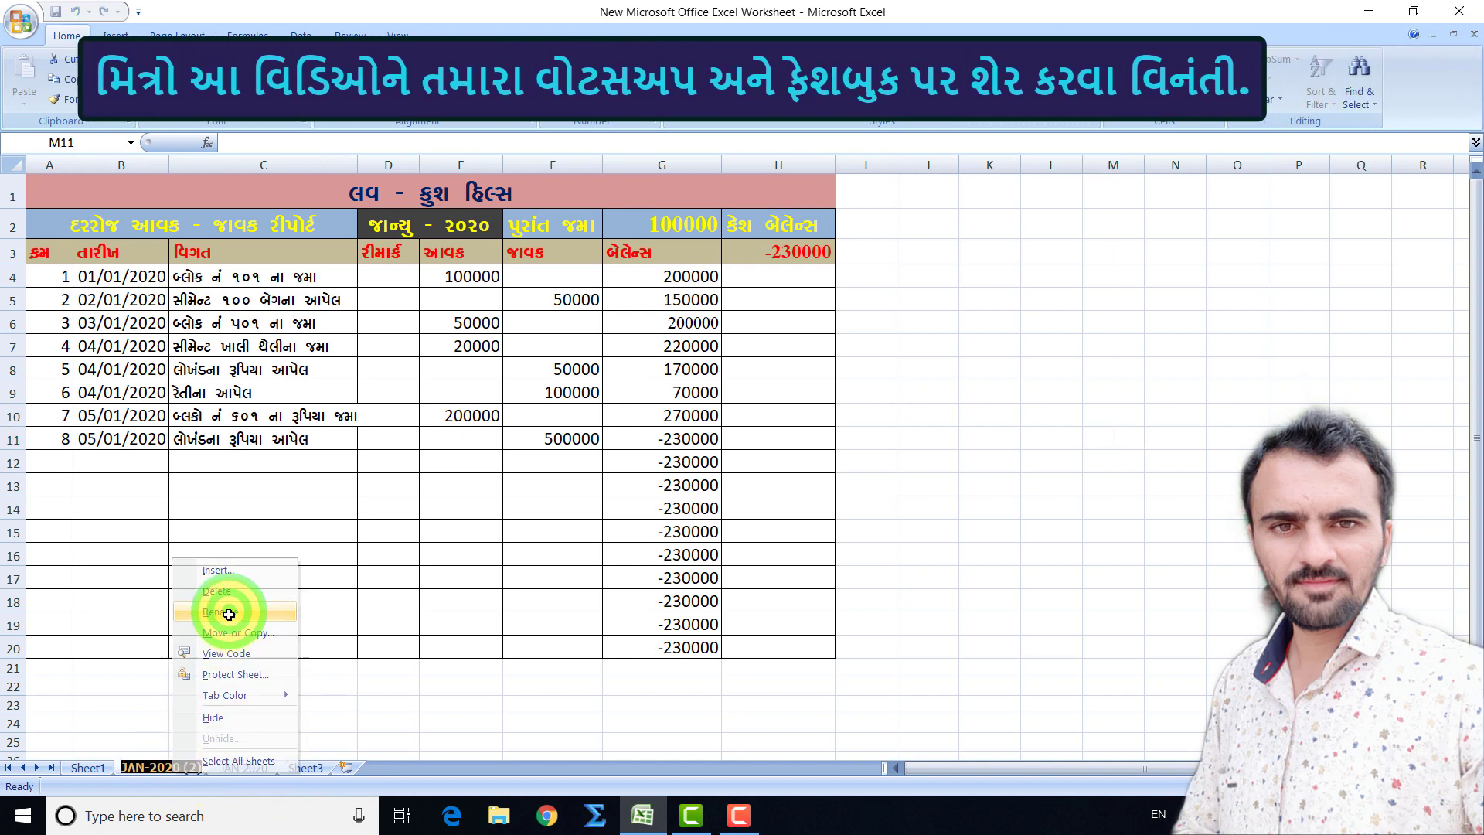
{"action": "type", "text": "FEB-2"}
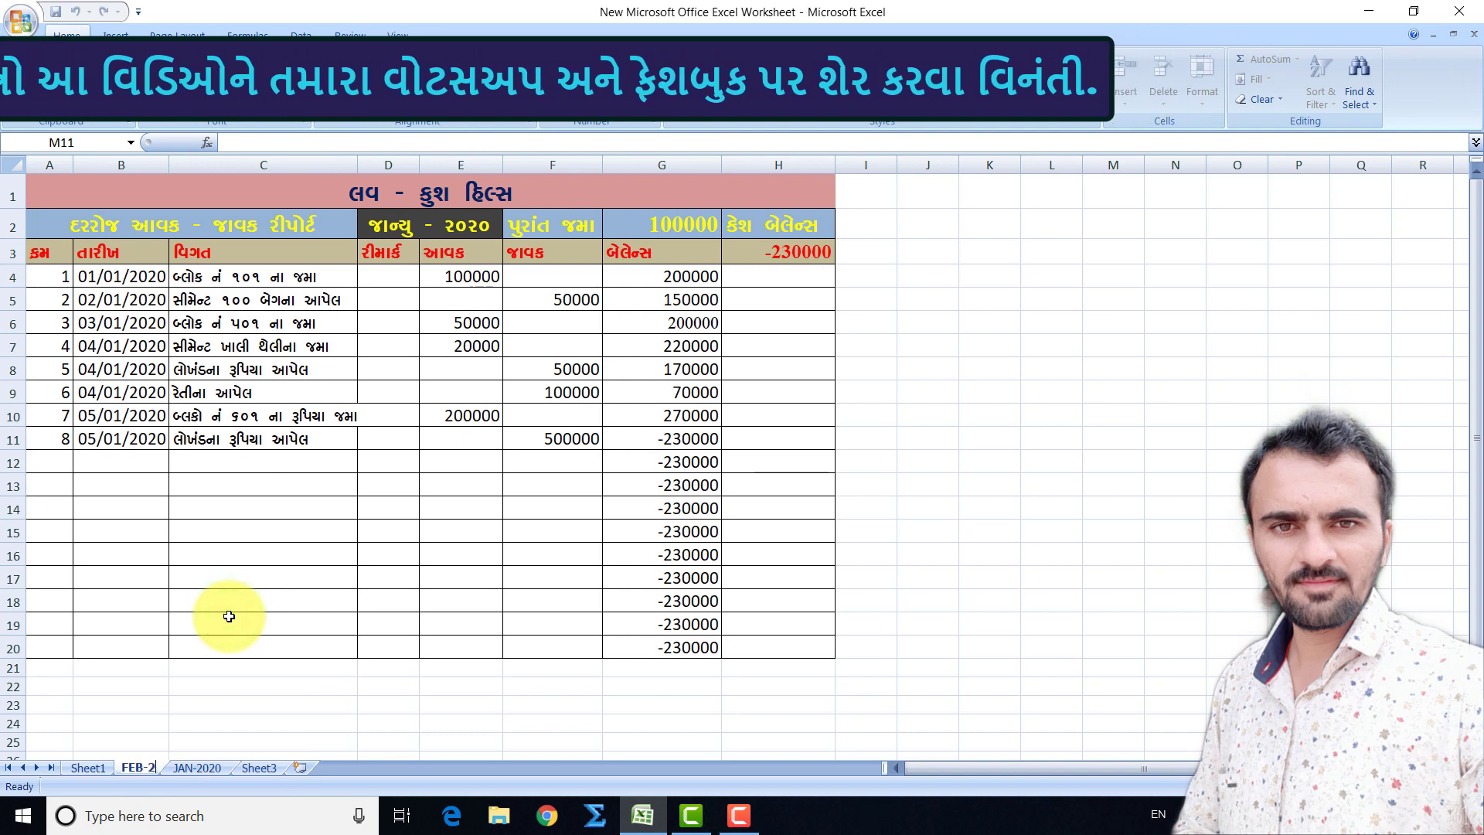
{"action": "type", "text": "020"}
{"action": "key", "text": "Return"}
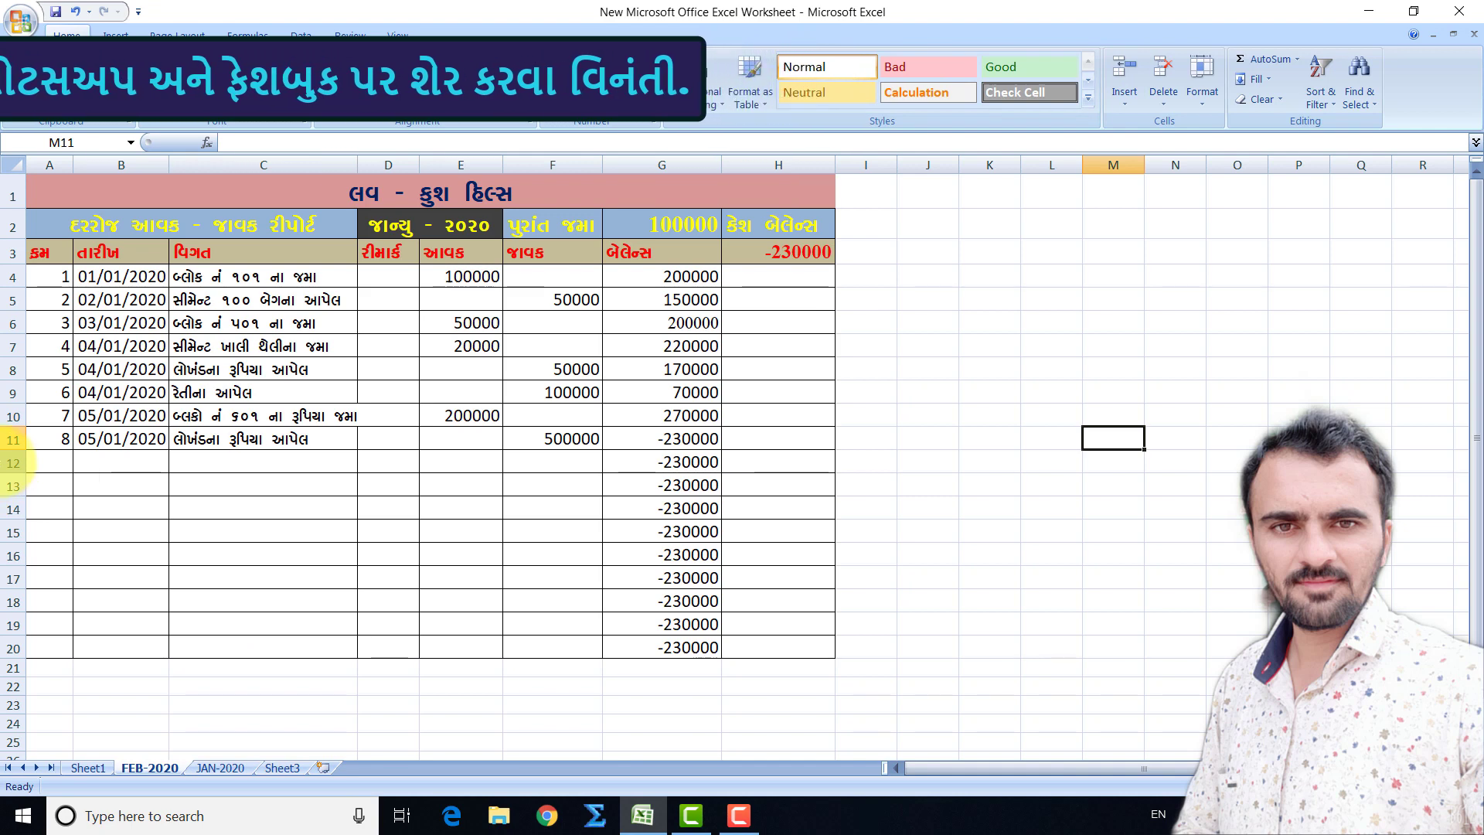
{"action": "left_click", "coordinate": [230, 773]}
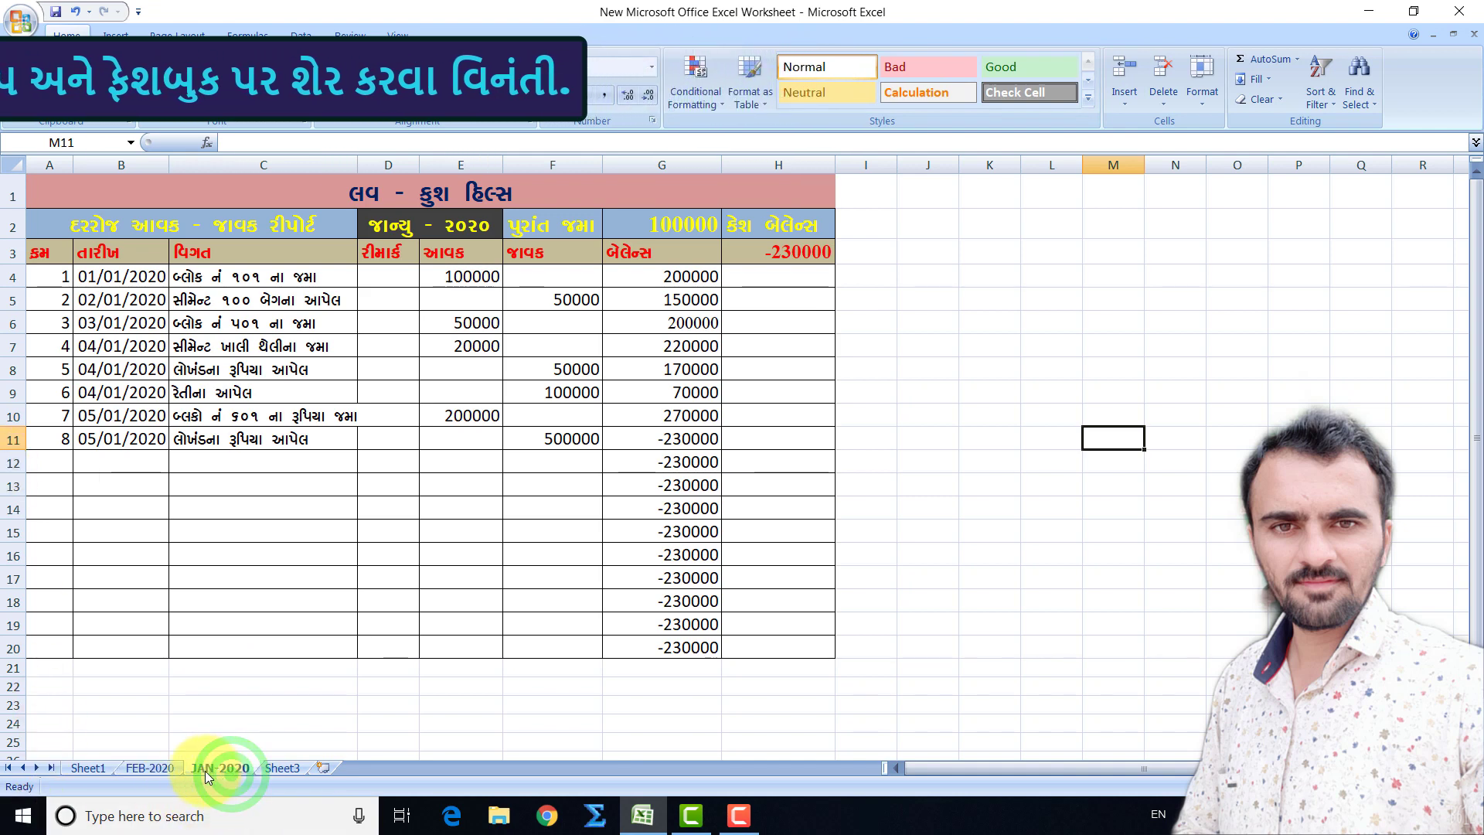
{"action": "left_click", "coordinate": [150, 768]}
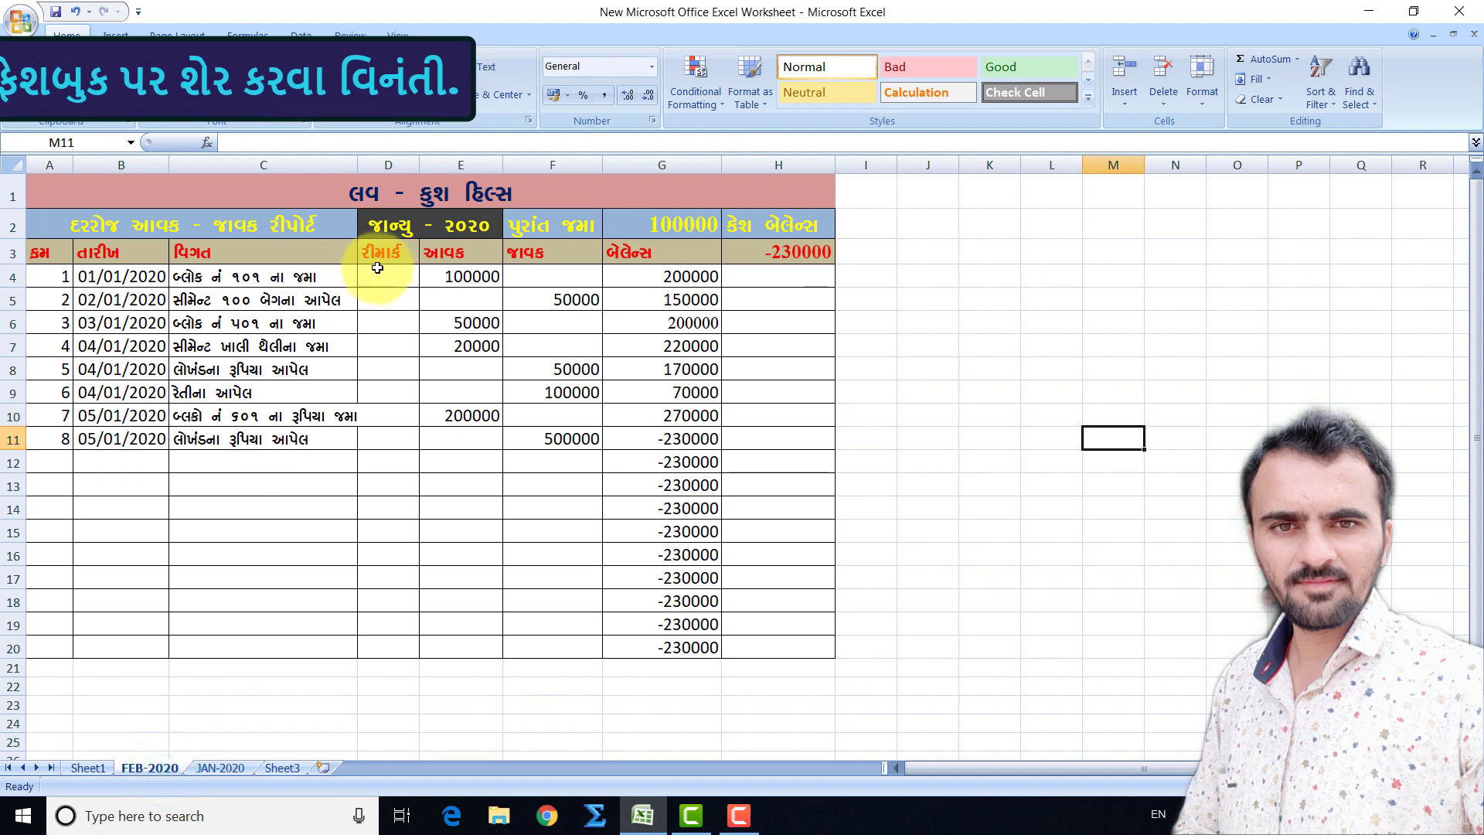
Retype the D2 month heading from January to ફેબ્રુ - ૨૦૨૦
{"action": "double_click", "coordinate": [411, 226]}
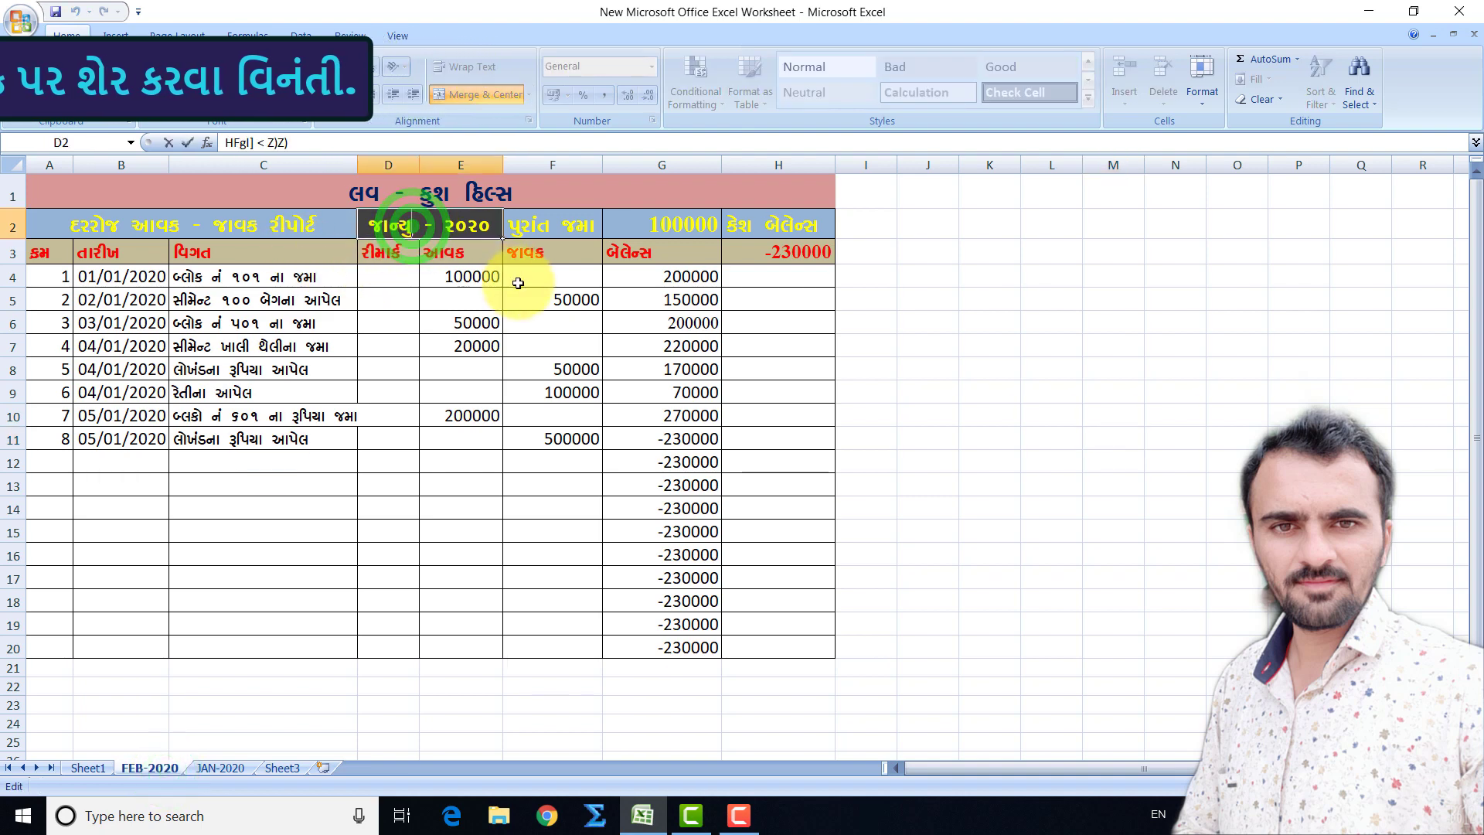
{"action": "key", "text": "BackSpace"}
{"action": "key", "text": "BackSpace"}
{"action": "key", "text": "BackSpace"}
{"action": "key", "text": "BackSpace"}
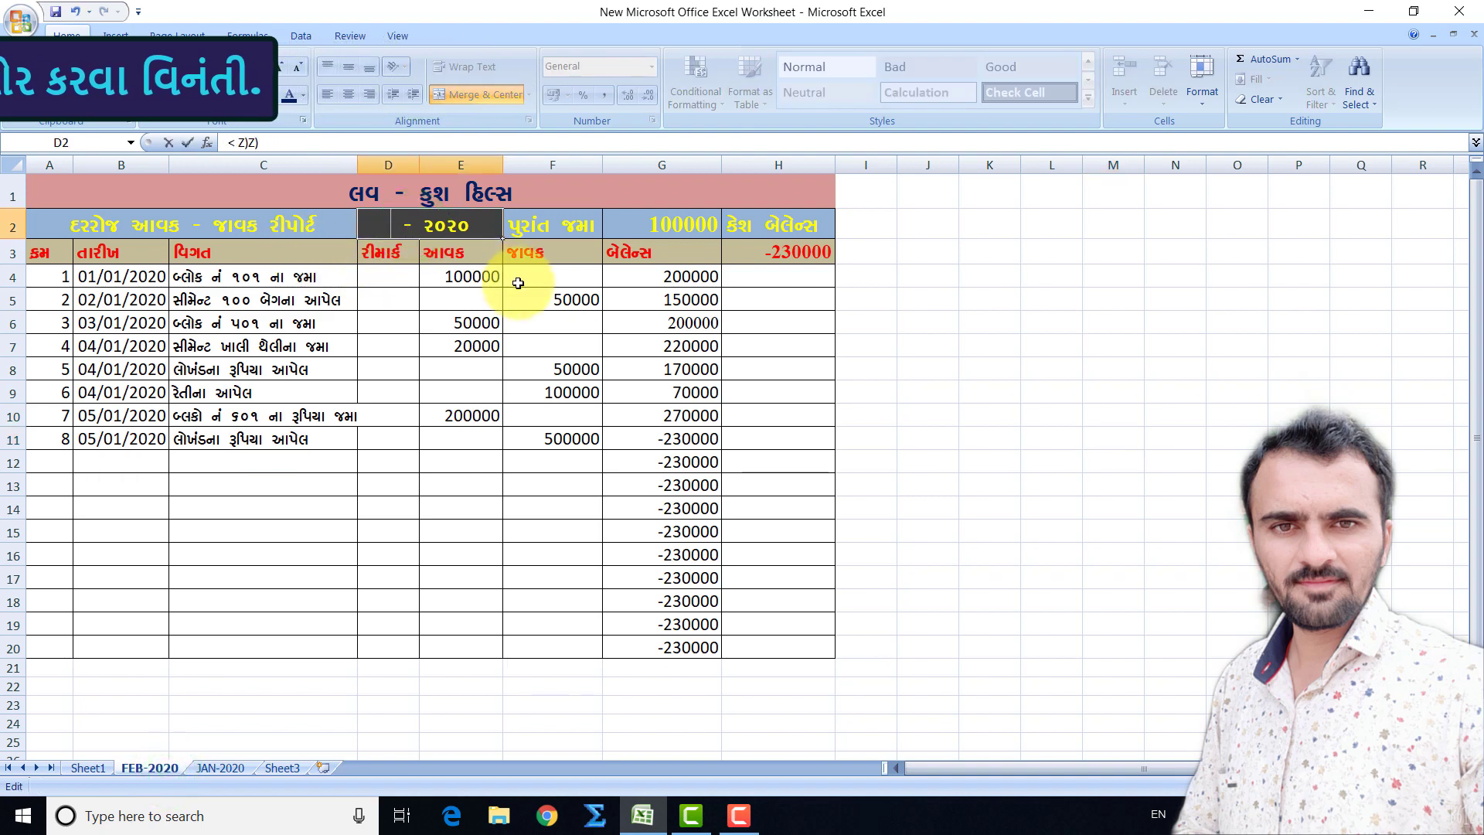
{"action": "type", "text": "O[ A] |"}
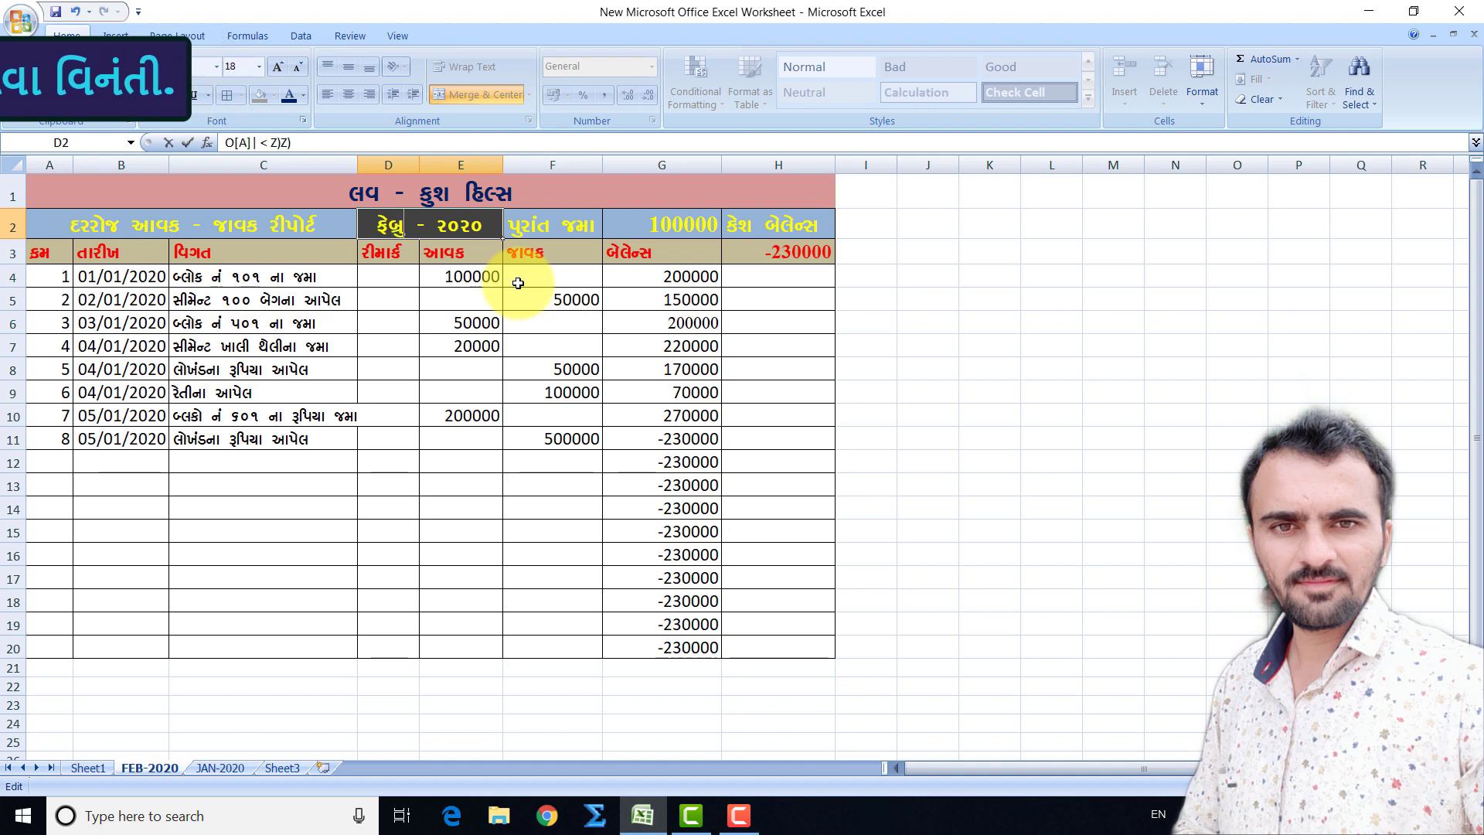
Enter January's closing balance -230000 as the FEB-2020 opening amount in G2
{"action": "left_click", "coordinate": [666, 237]}
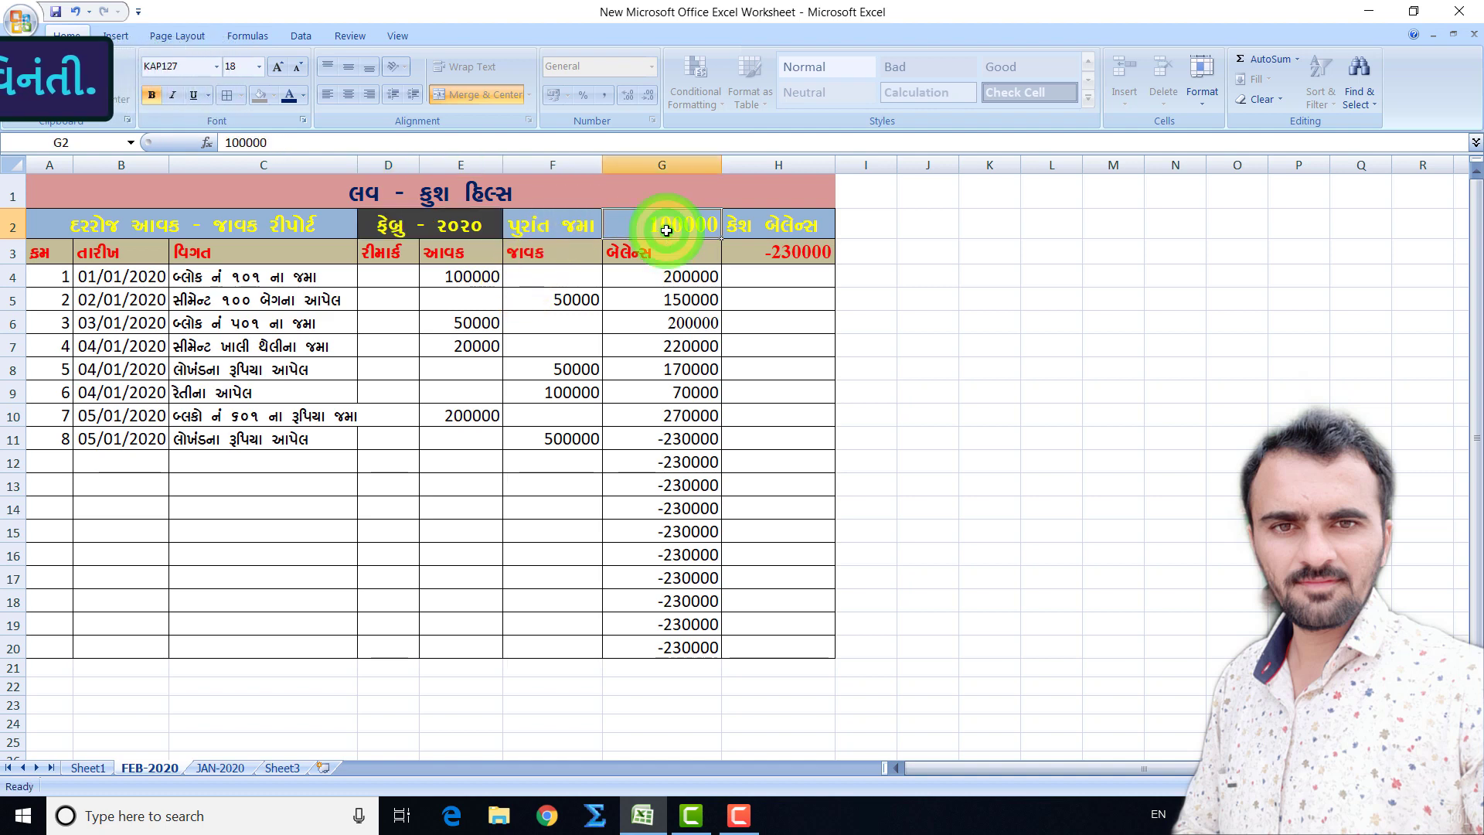
{"action": "left_click", "coordinate": [220, 772]}
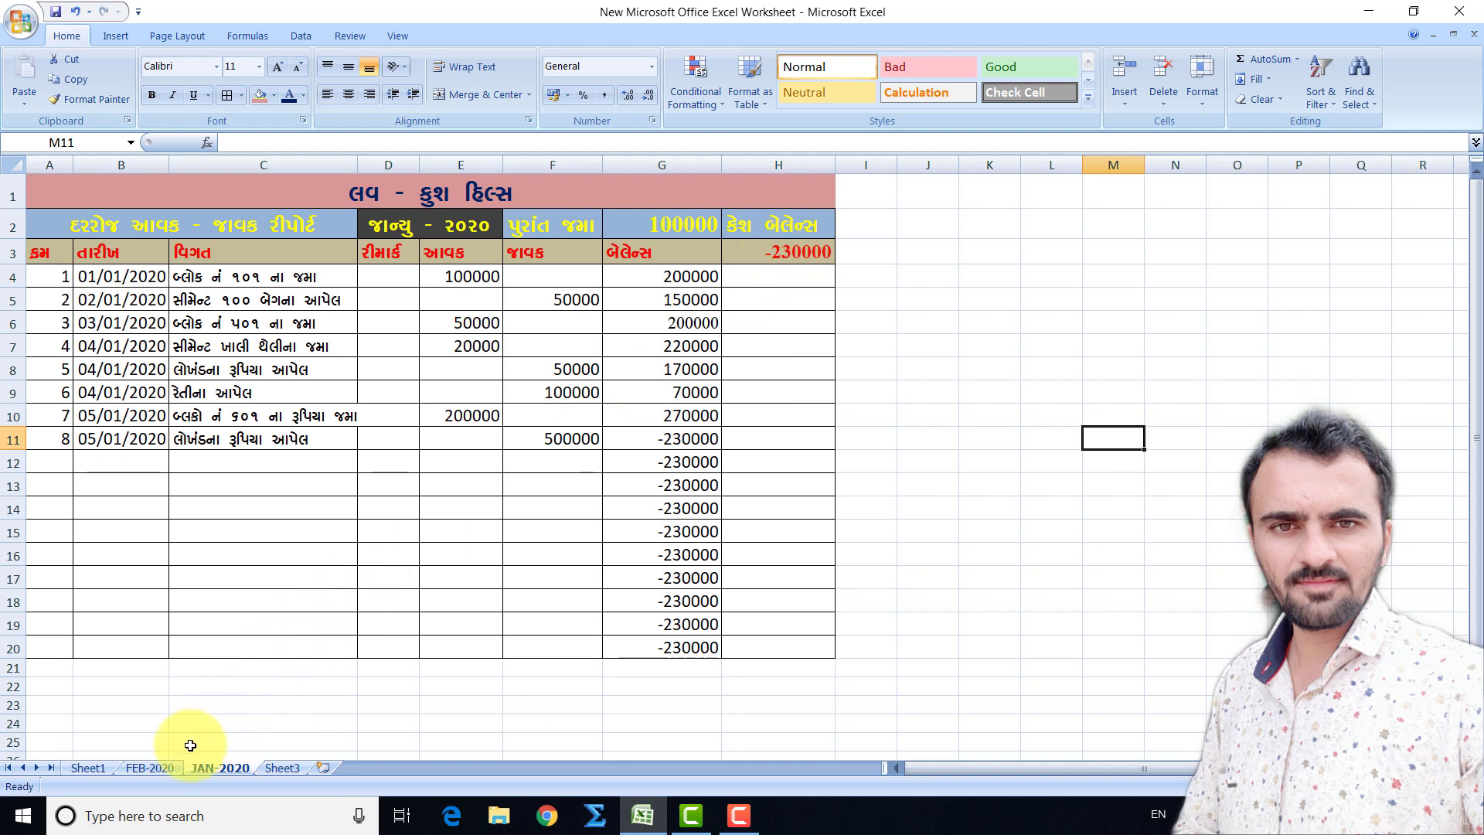
{"action": "left_click", "coordinate": [148, 768]}
{"action": "left_click", "coordinate": [650, 230]}
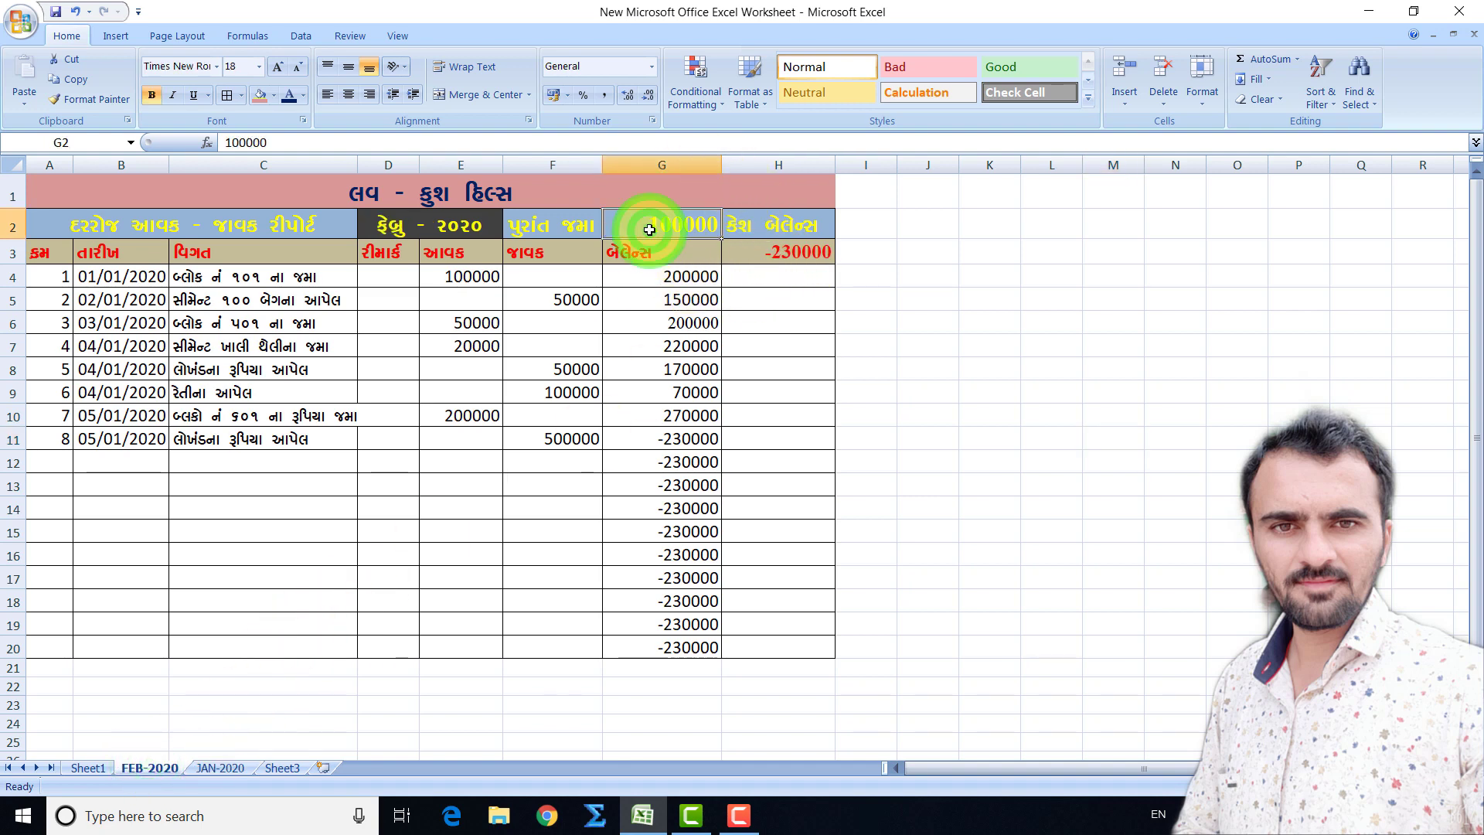
{"action": "type", "text": "-23"}
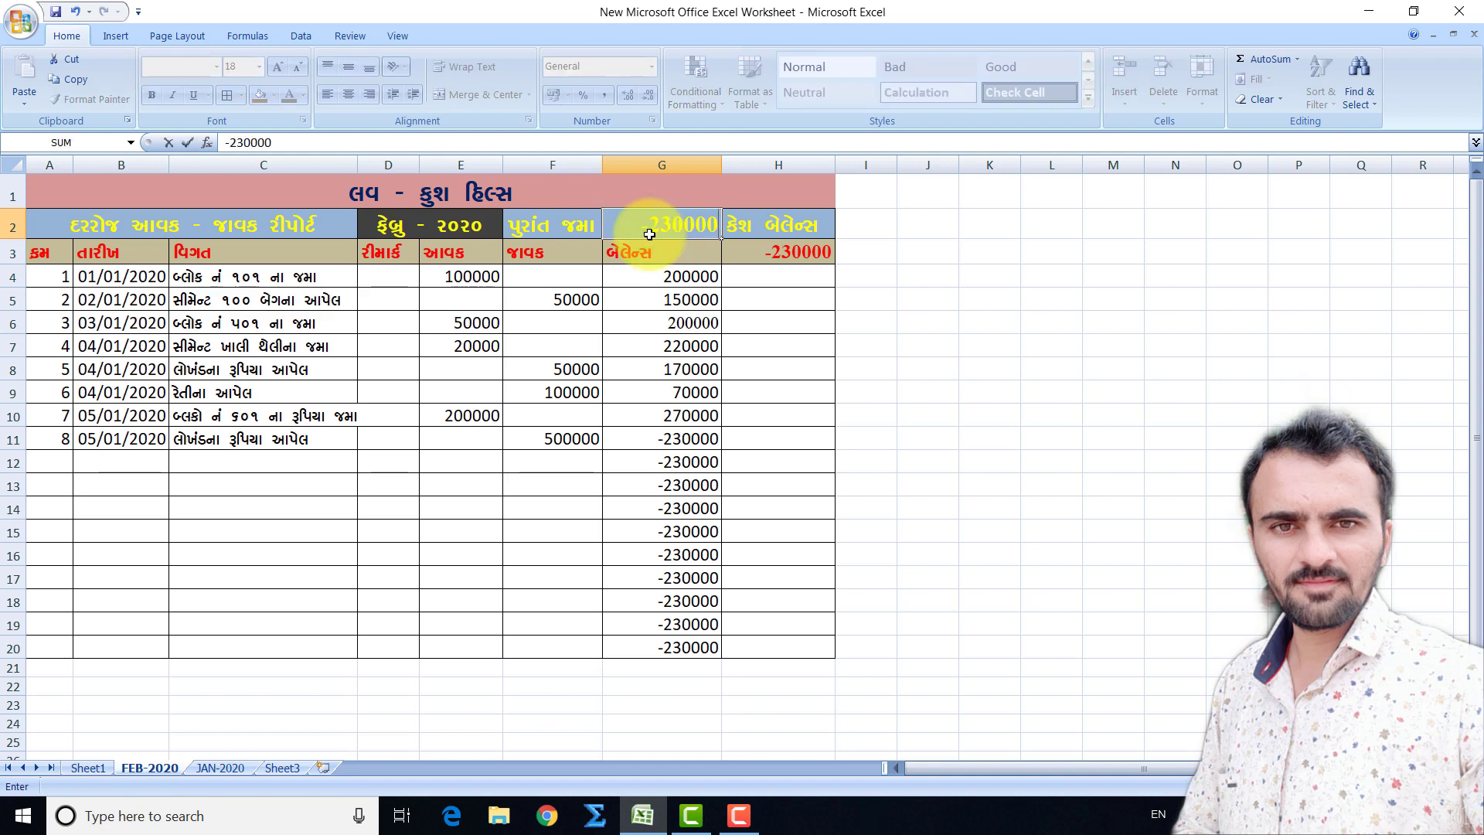
{"action": "key", "text": "Tab"}
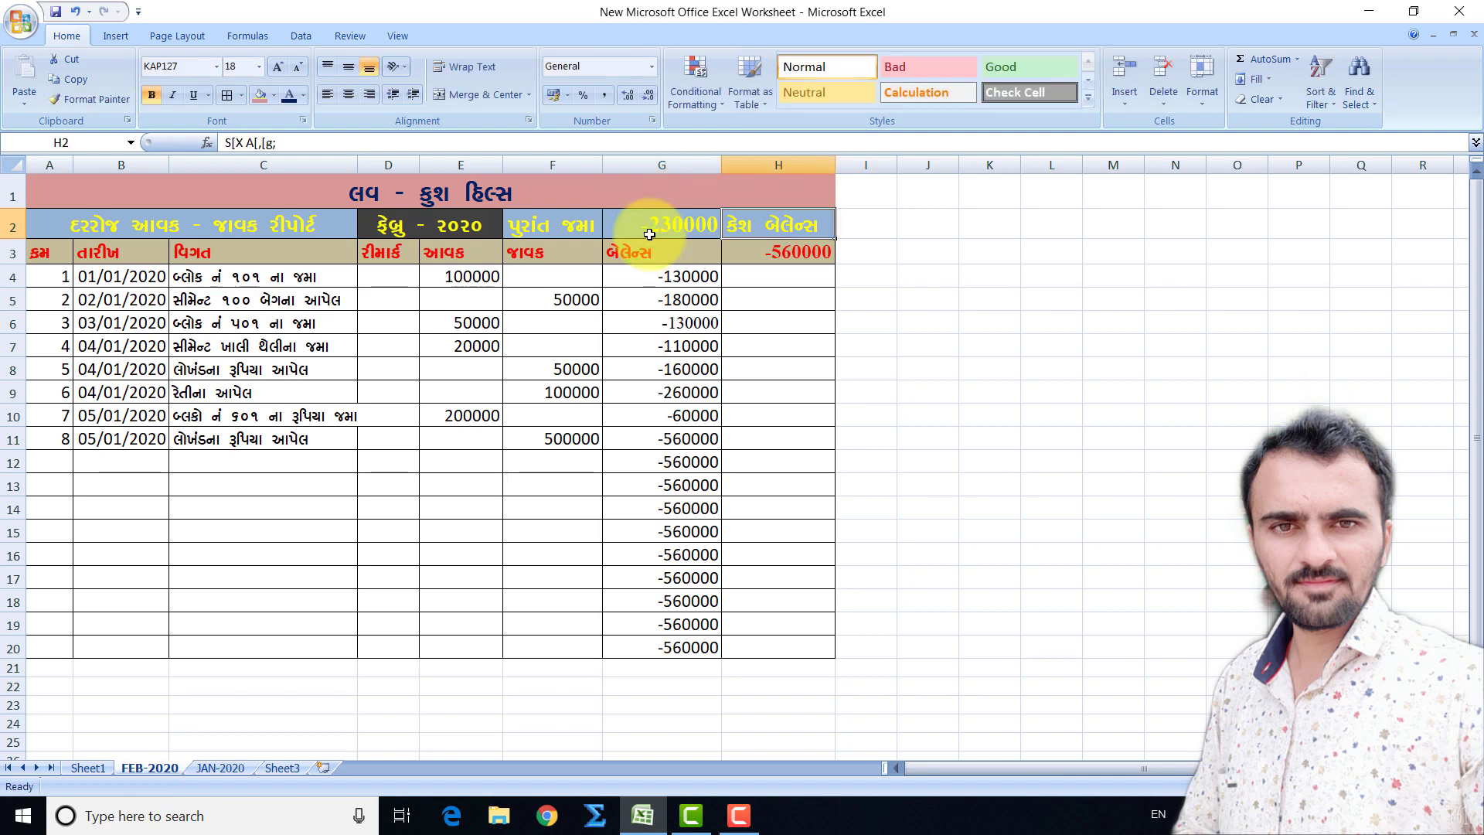
{"action": "mouse_move", "coordinate": [47, 276]}
{"action": "left_mouse_down"}
{"action": "mouse_move", "coordinate": [565, 533]}
{"action": "mouse_move", "coordinate": [549, 637]}
{"action": "left_mouse_up"}
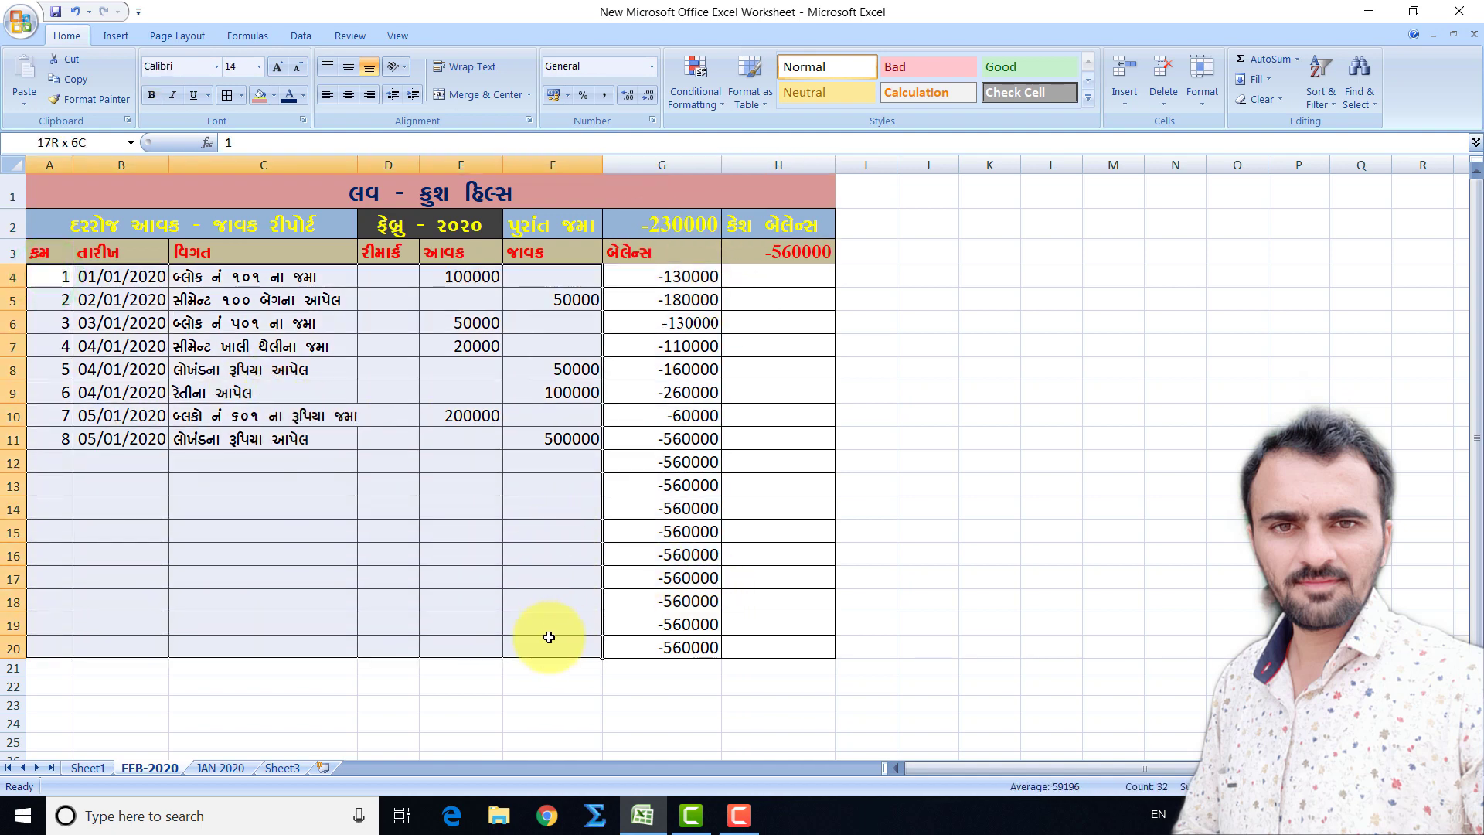
Clear the contents of the copied January entries in A4:F20
{"action": "right_click", "coordinate": [376, 404]}
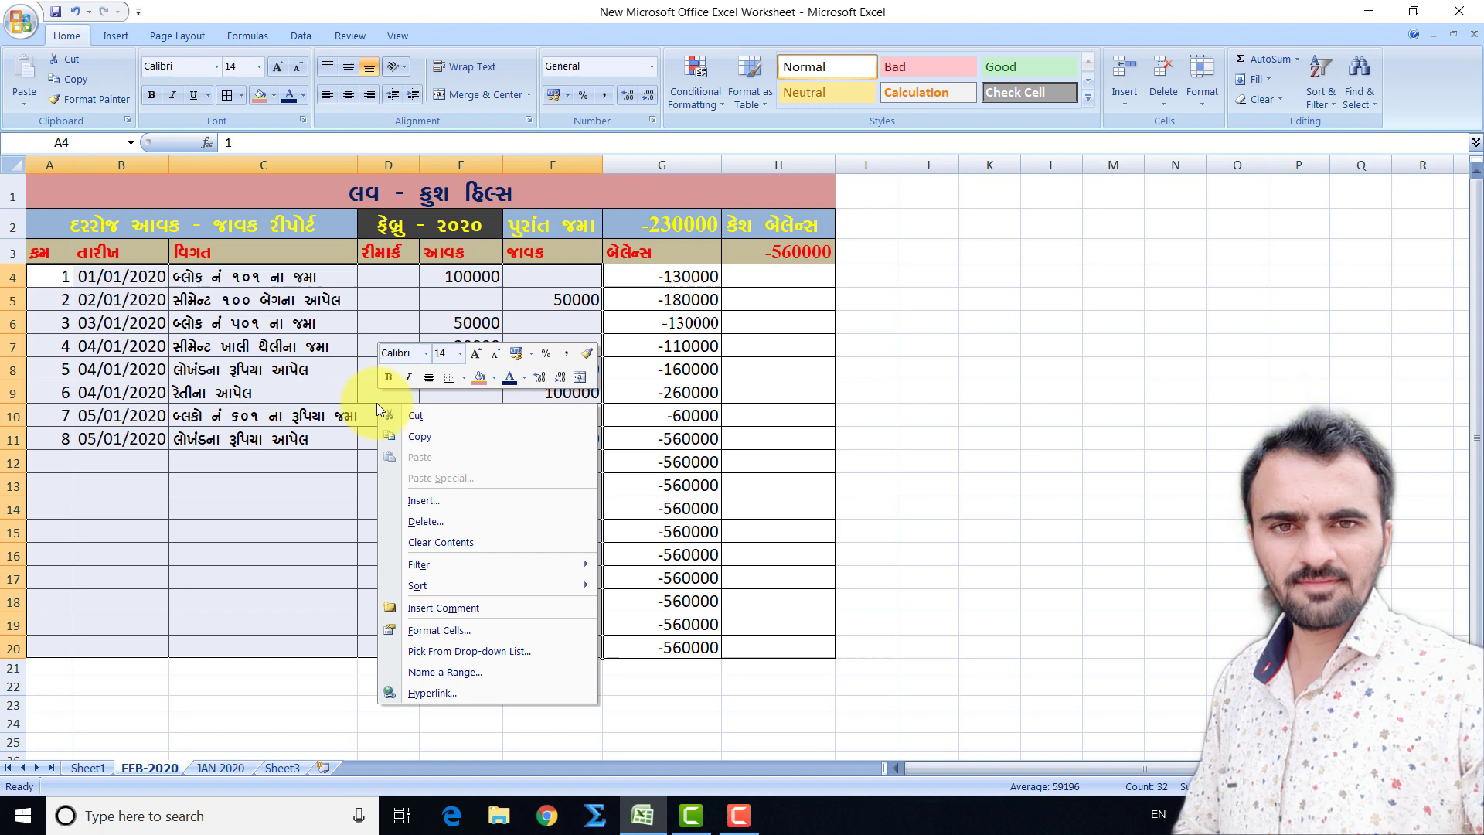
{"action": "left_click", "coordinate": [419, 542]}
{"action": "left_click", "coordinate": [429, 381]}
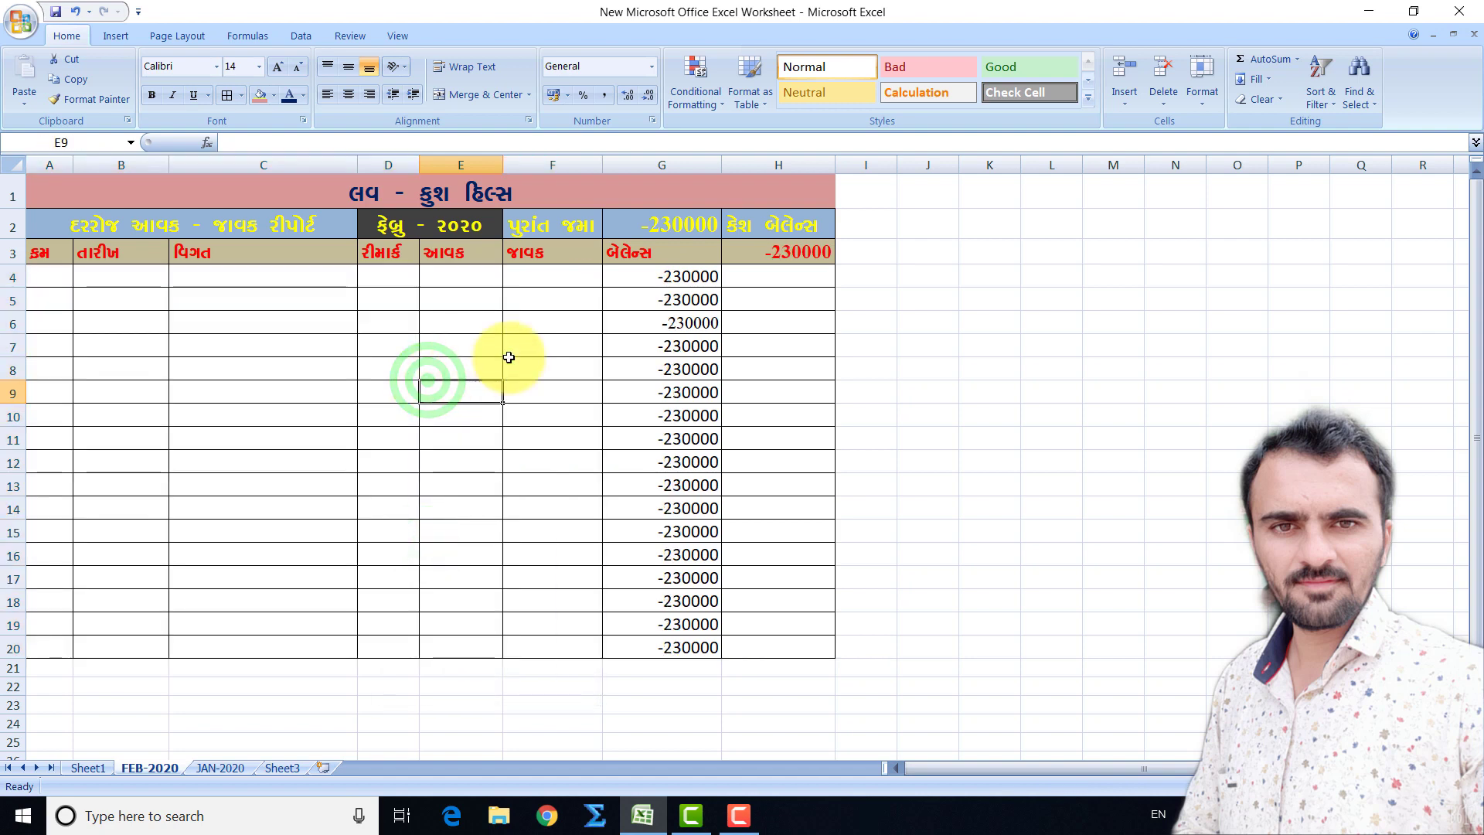
Enter serial number 1 in A4 and move across row 4 to the expense cell F4
{"action": "left_click", "coordinate": [50, 275]}
{"action": "type", "text": "1"}
{"action": "left_click", "coordinate": [114, 276]}
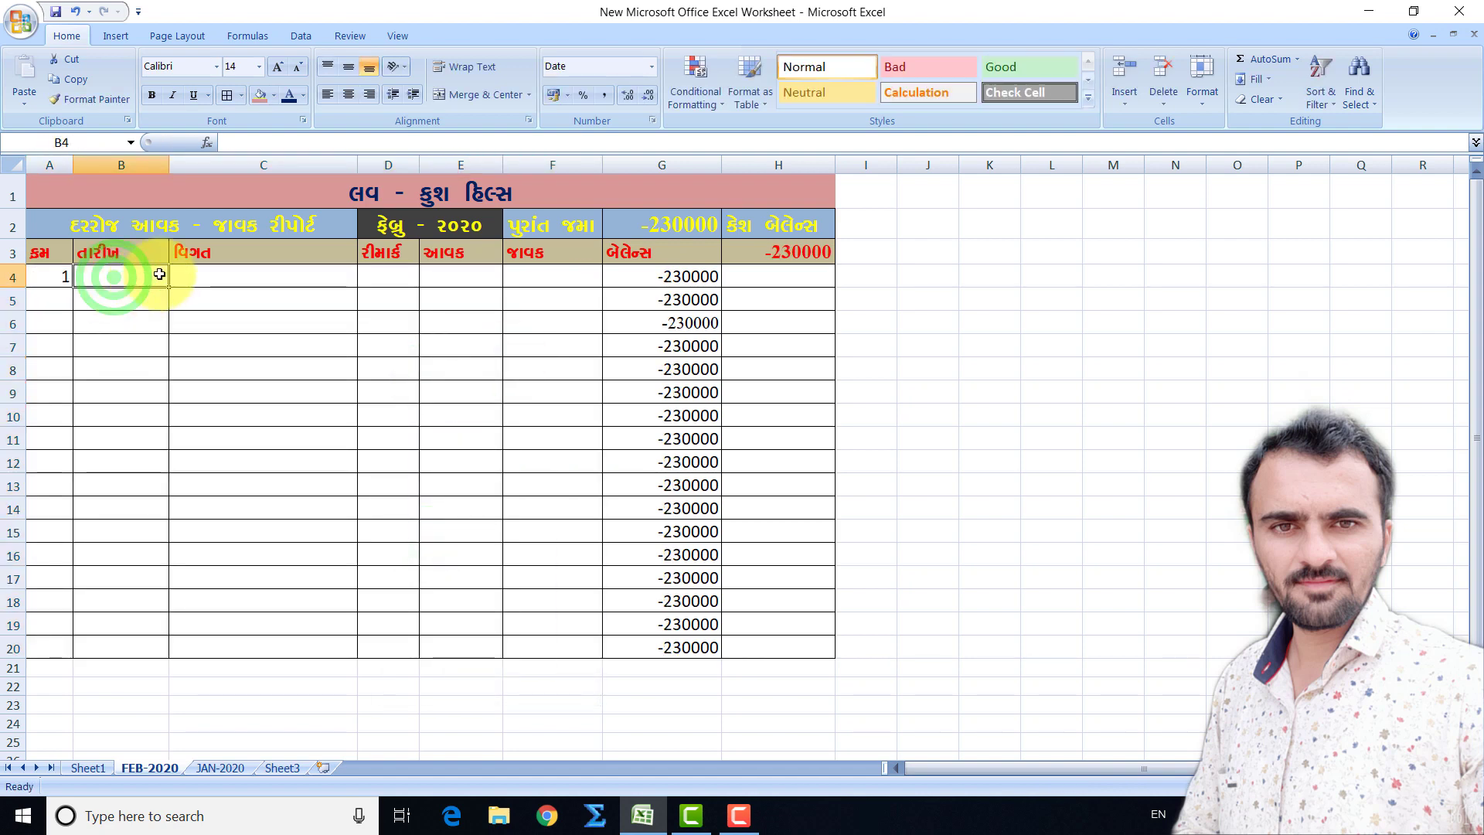
{"action": "left_click", "coordinate": [242, 275]}
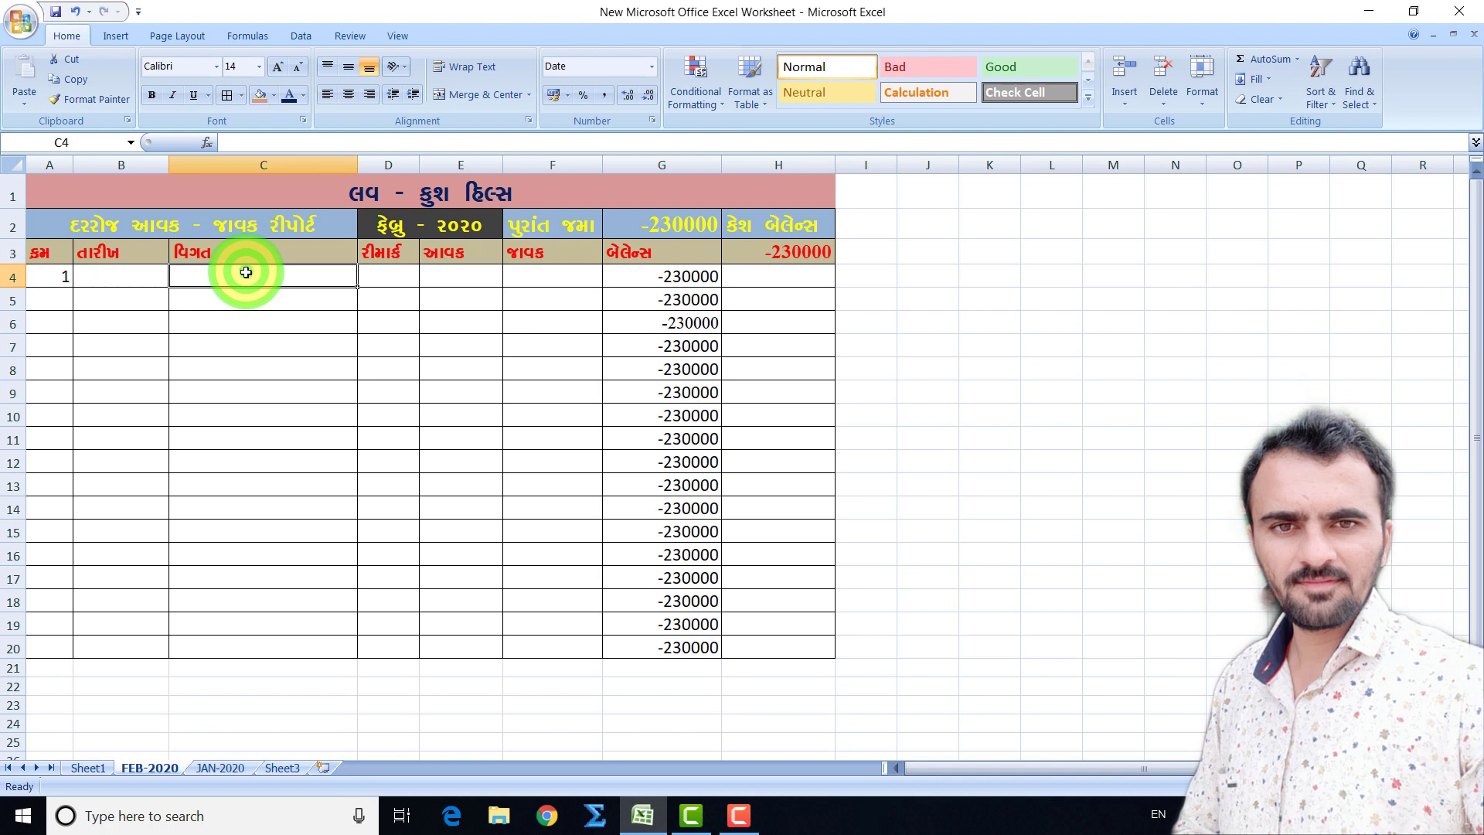
{"action": "left_click", "coordinate": [404, 276]}
{"action": "left_click", "coordinate": [458, 282]}
{"action": "left_click", "coordinate": [550, 286]}
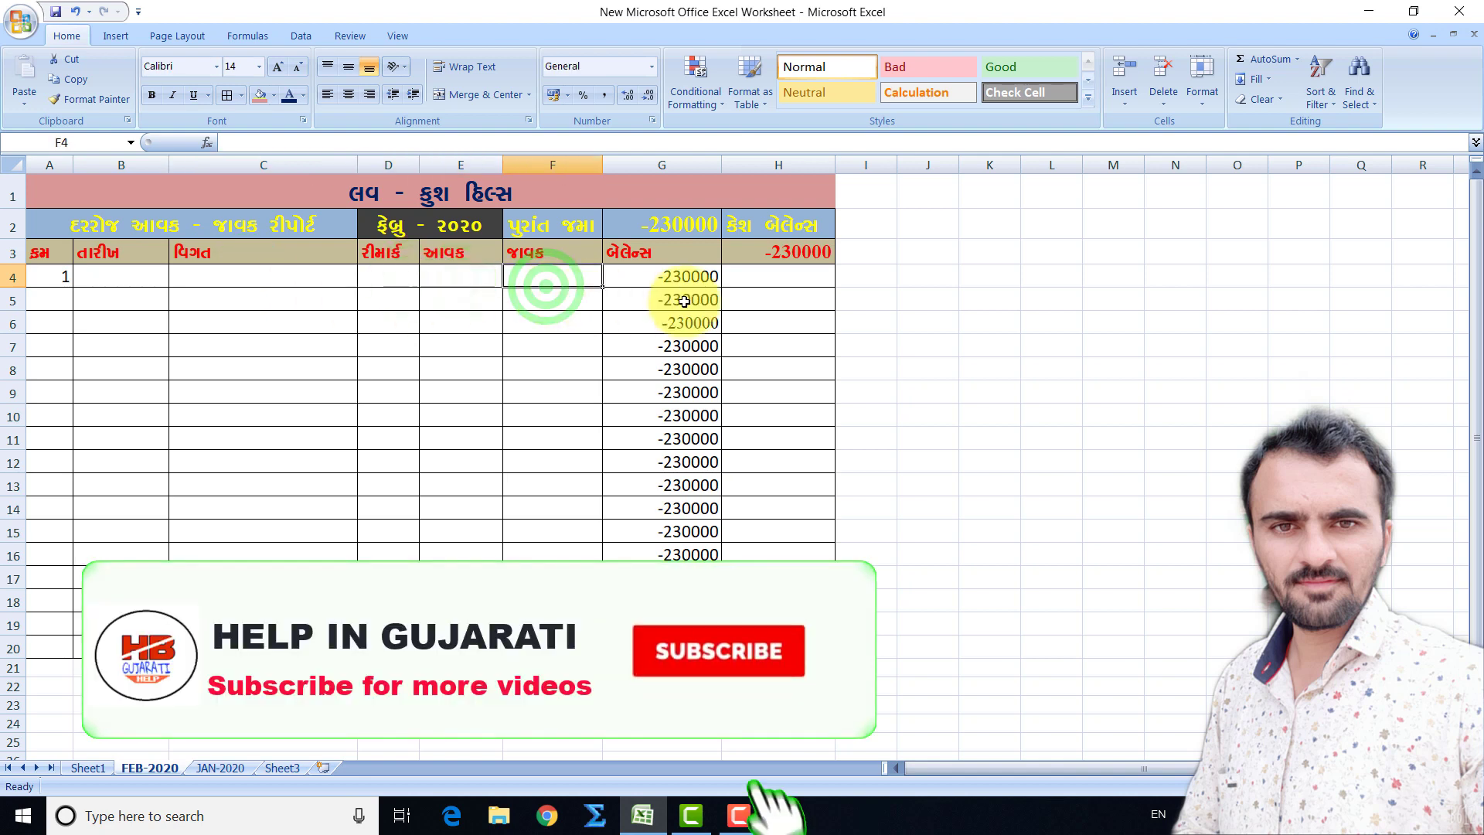